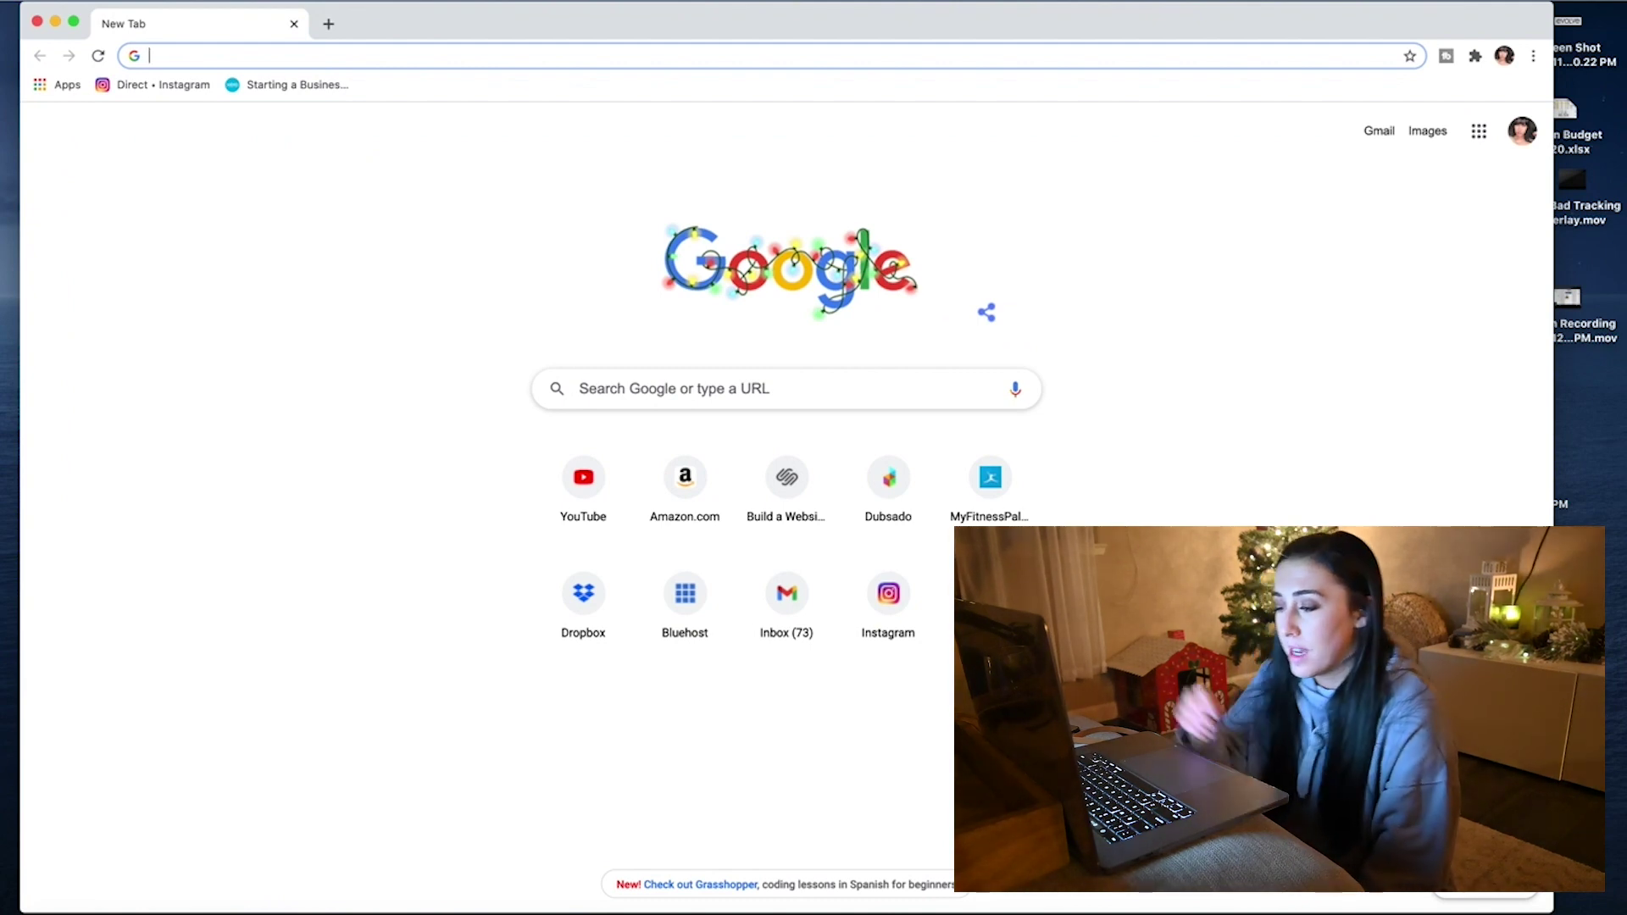
# Load the designer's portfolio website and scroll down its home page and back up
pyautogui.write('megan')
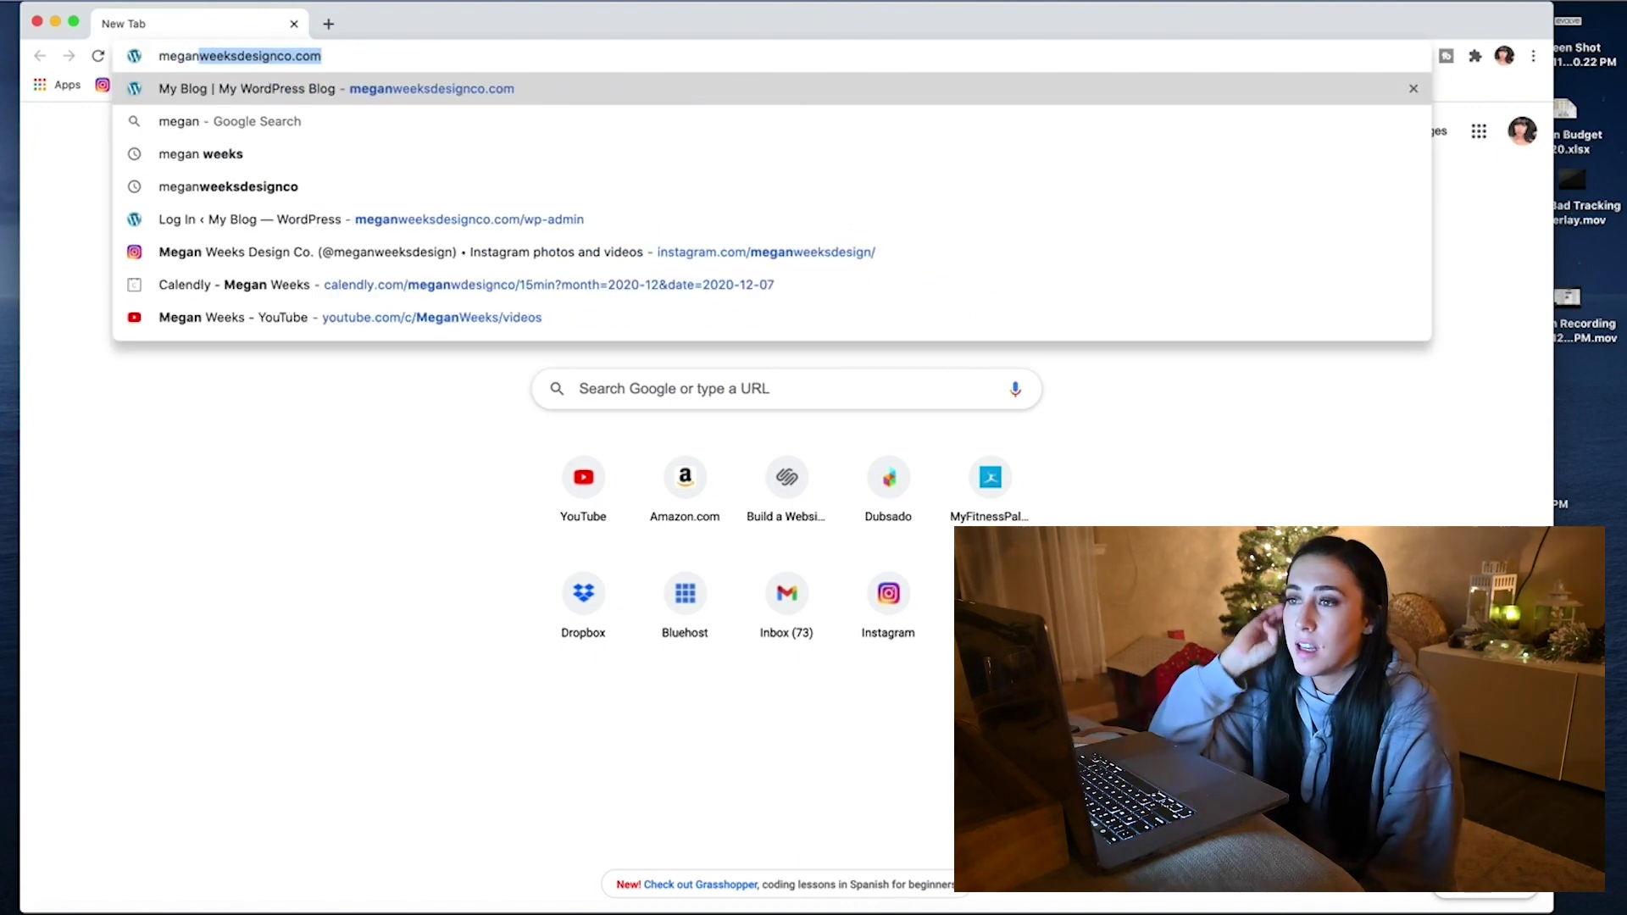
pyautogui.press('Return')
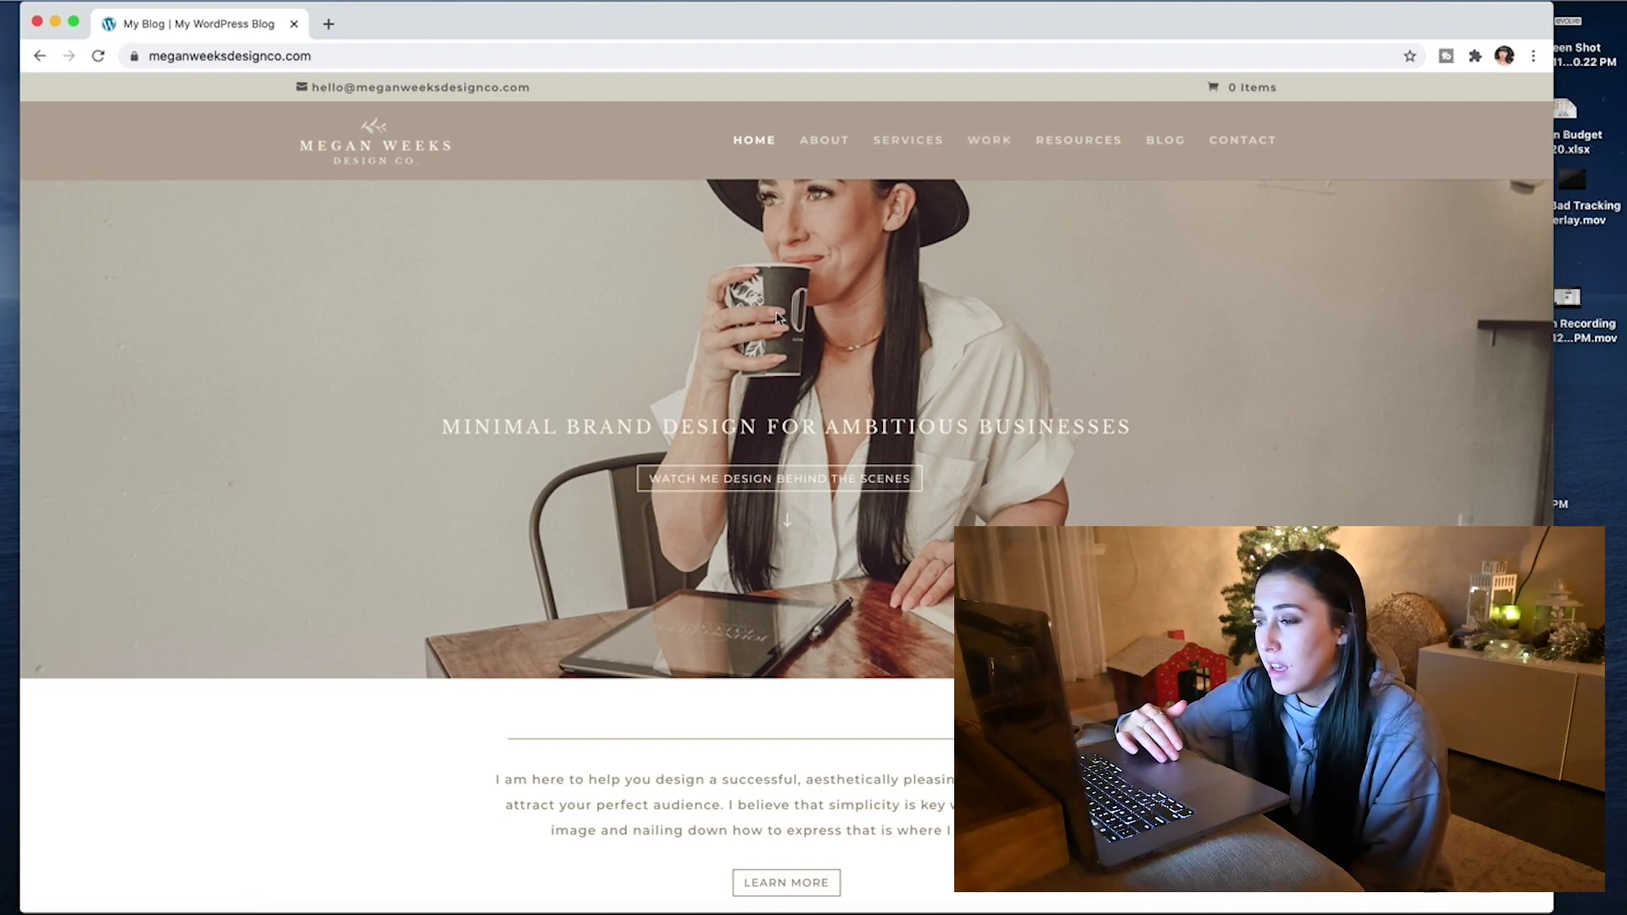
pyautogui.scroll(-15, 1035, 398)
pyautogui.scroll(-20, 1036, 398)
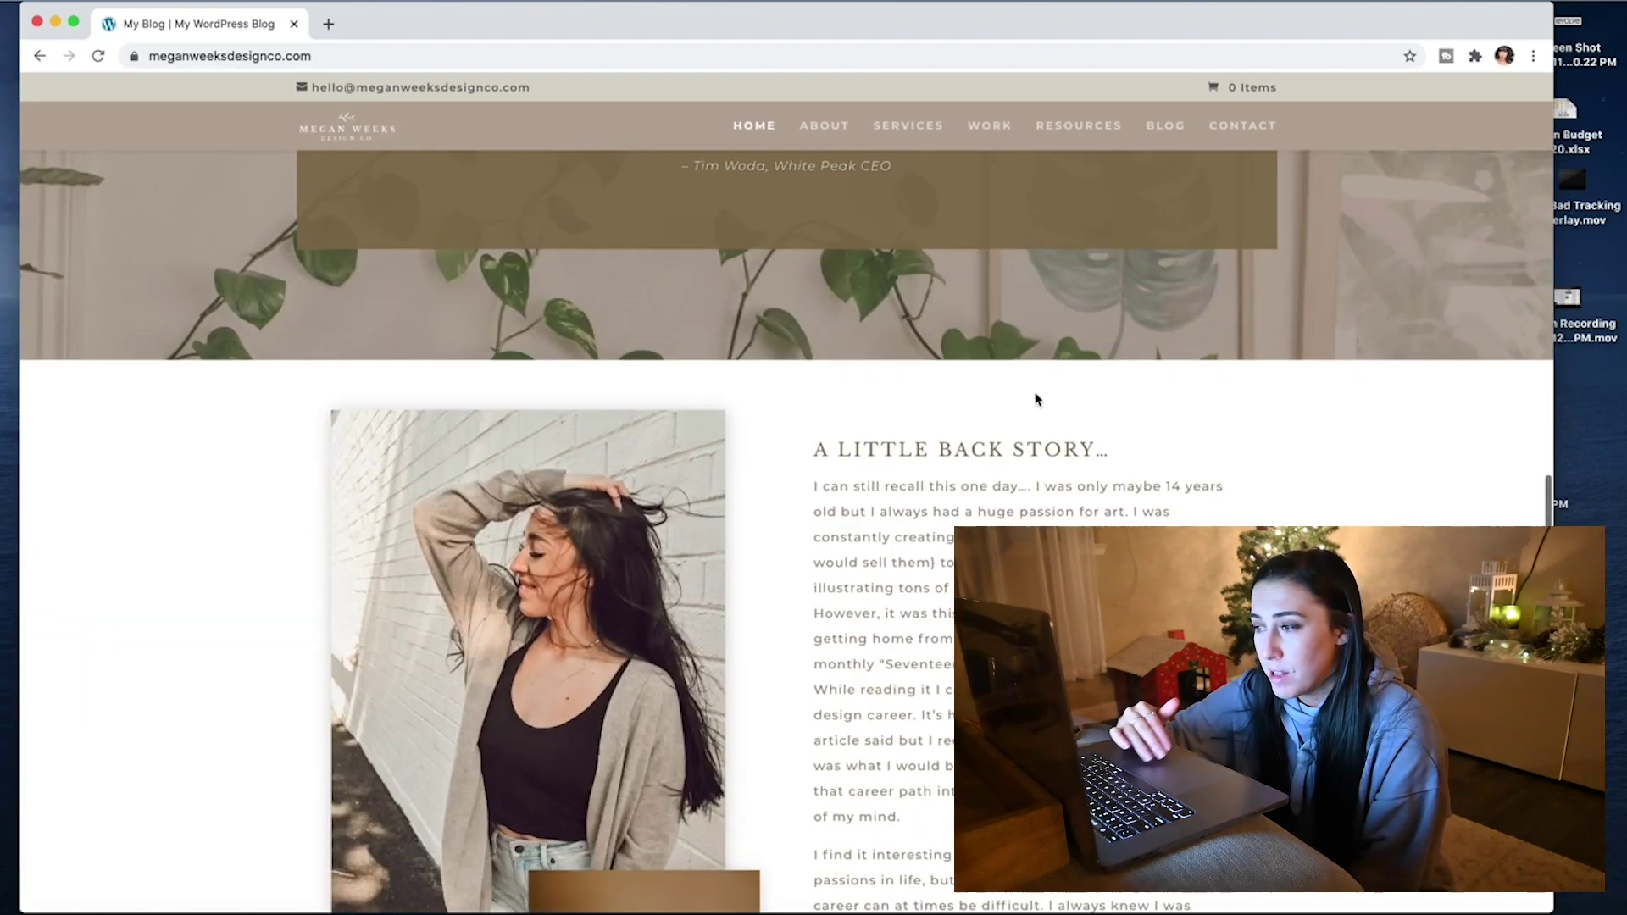
pyautogui.scroll(-3, 1035, 398)
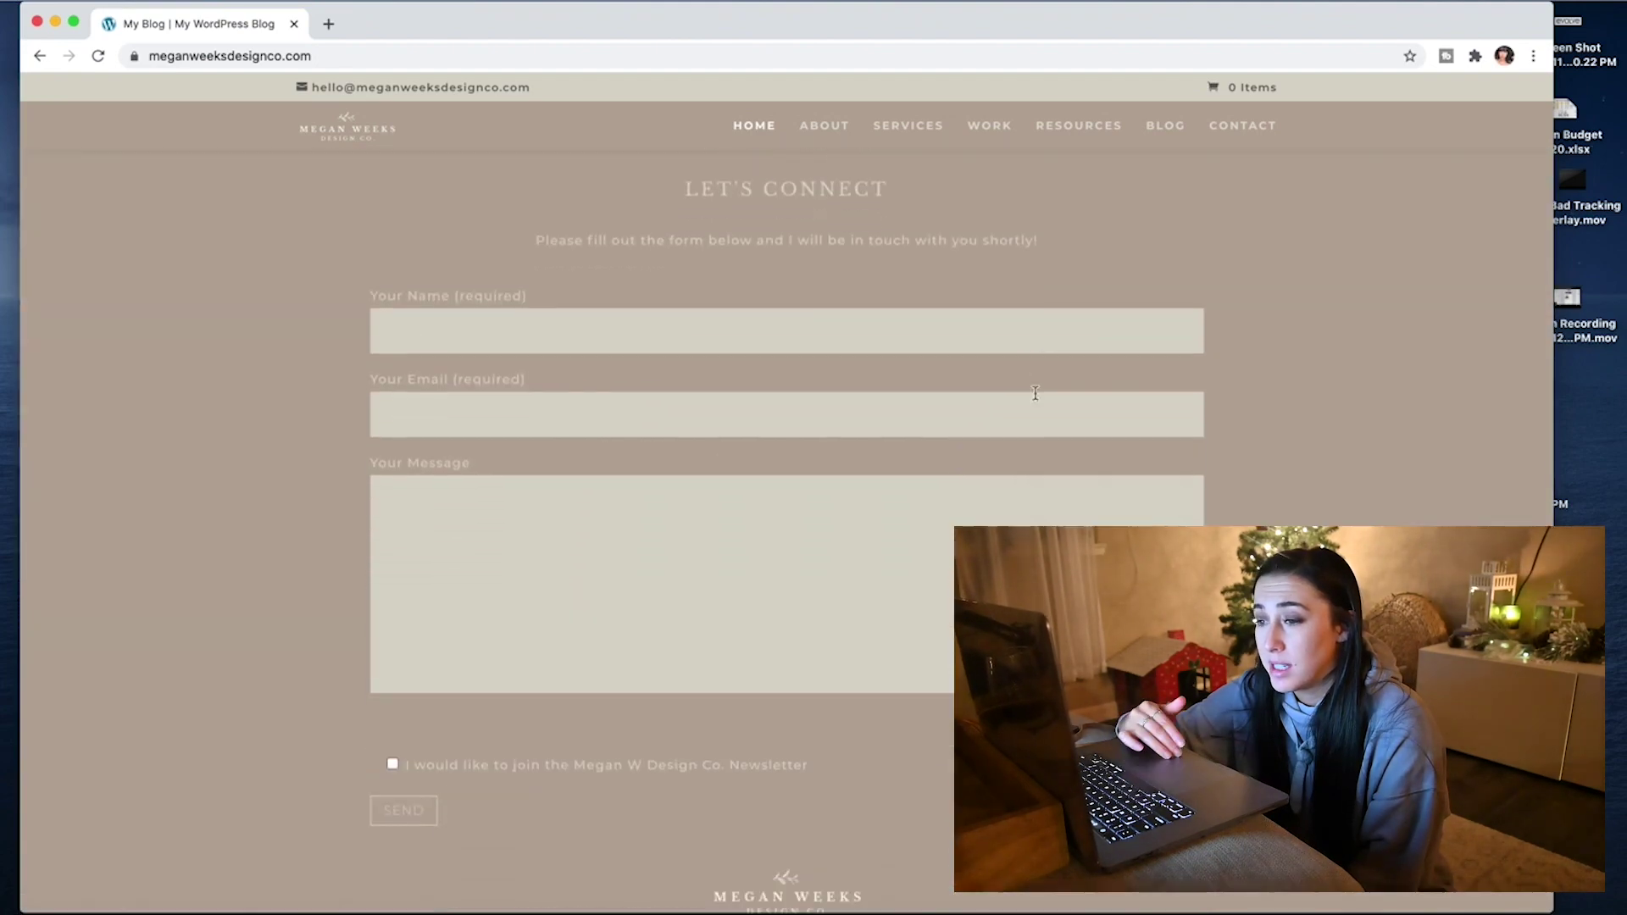
pyautogui.scroll(10, 1036, 399)
pyautogui.scroll(20, 1036, 398)
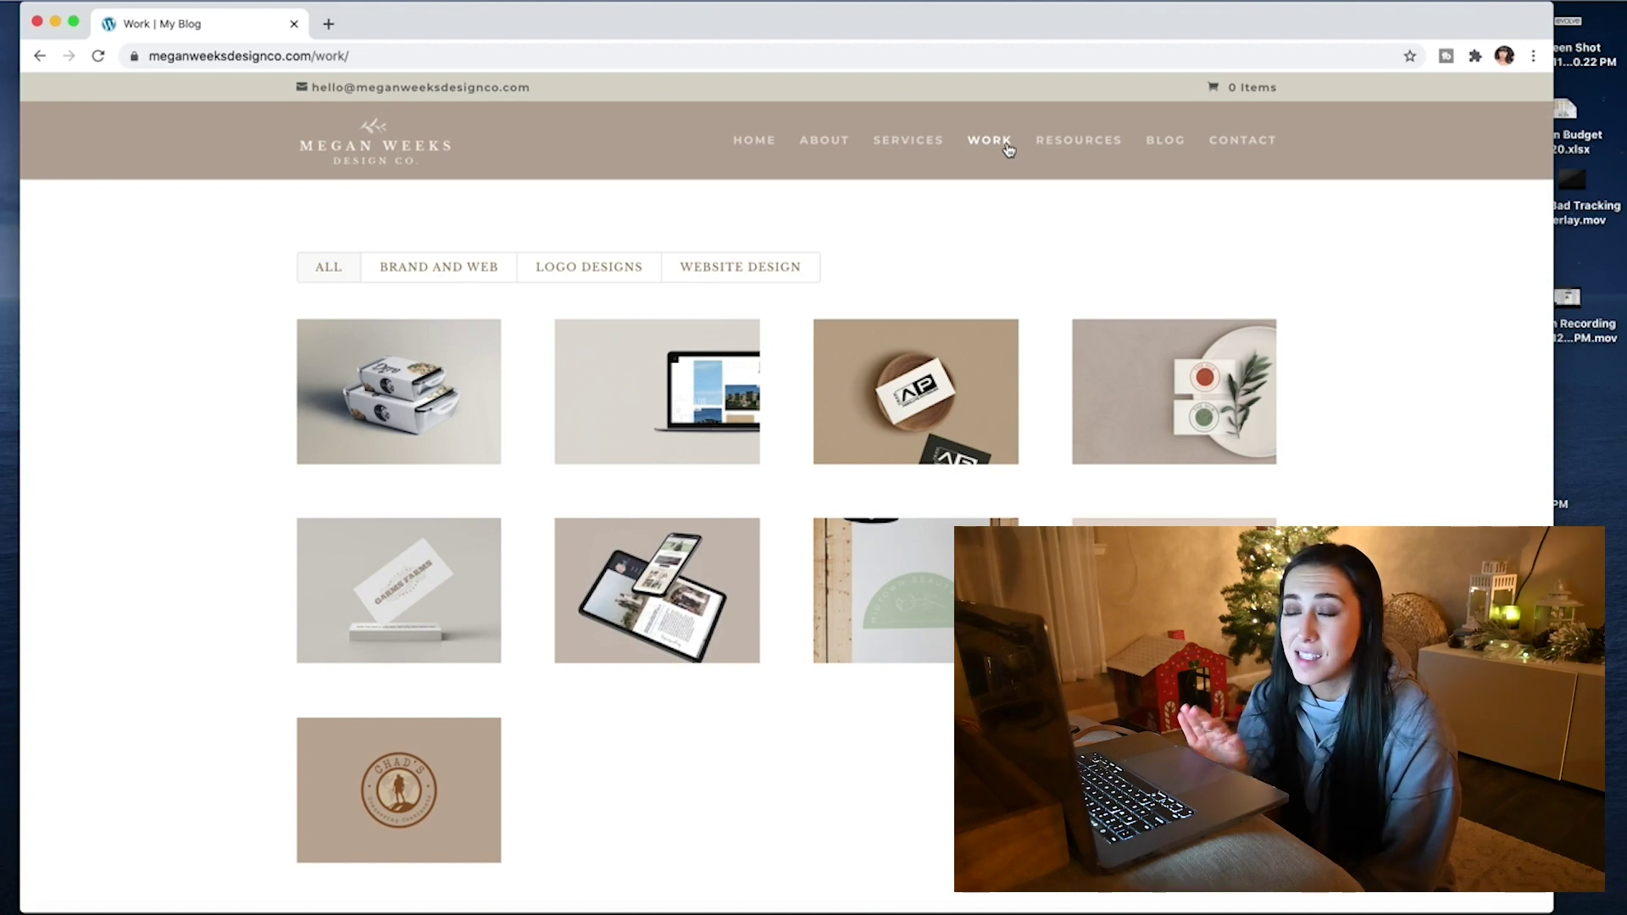
# Filter the portfolio to Logo Designs and open the Planted House Co. project
pyautogui.click(462, 273)
pyautogui.click(556, 278)
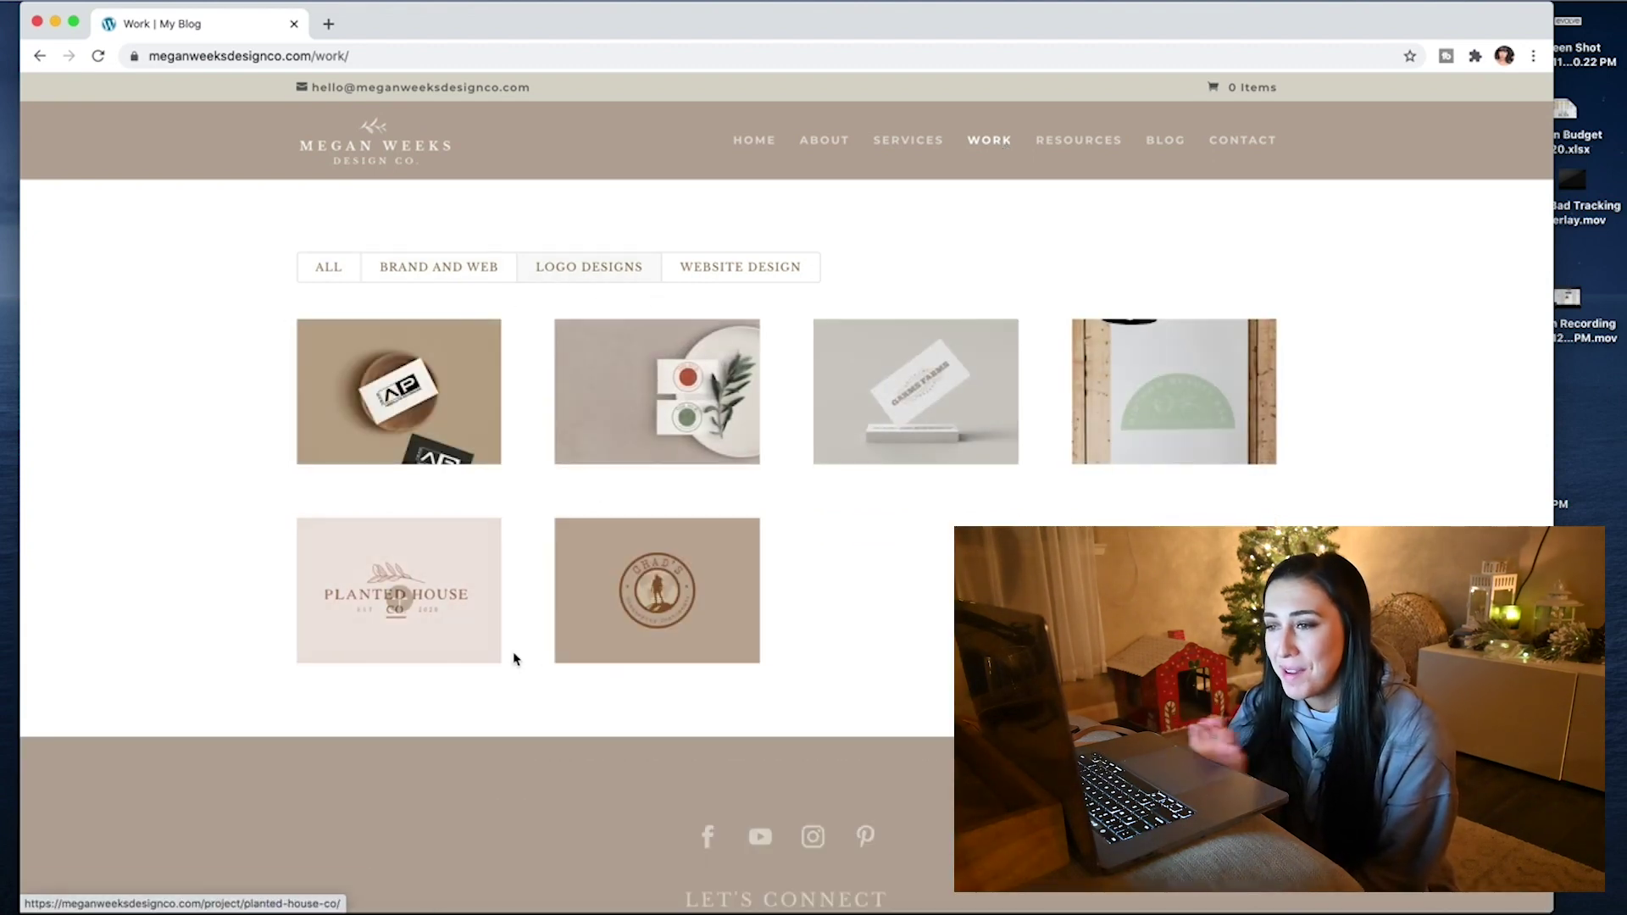
pyautogui.click(409, 619)
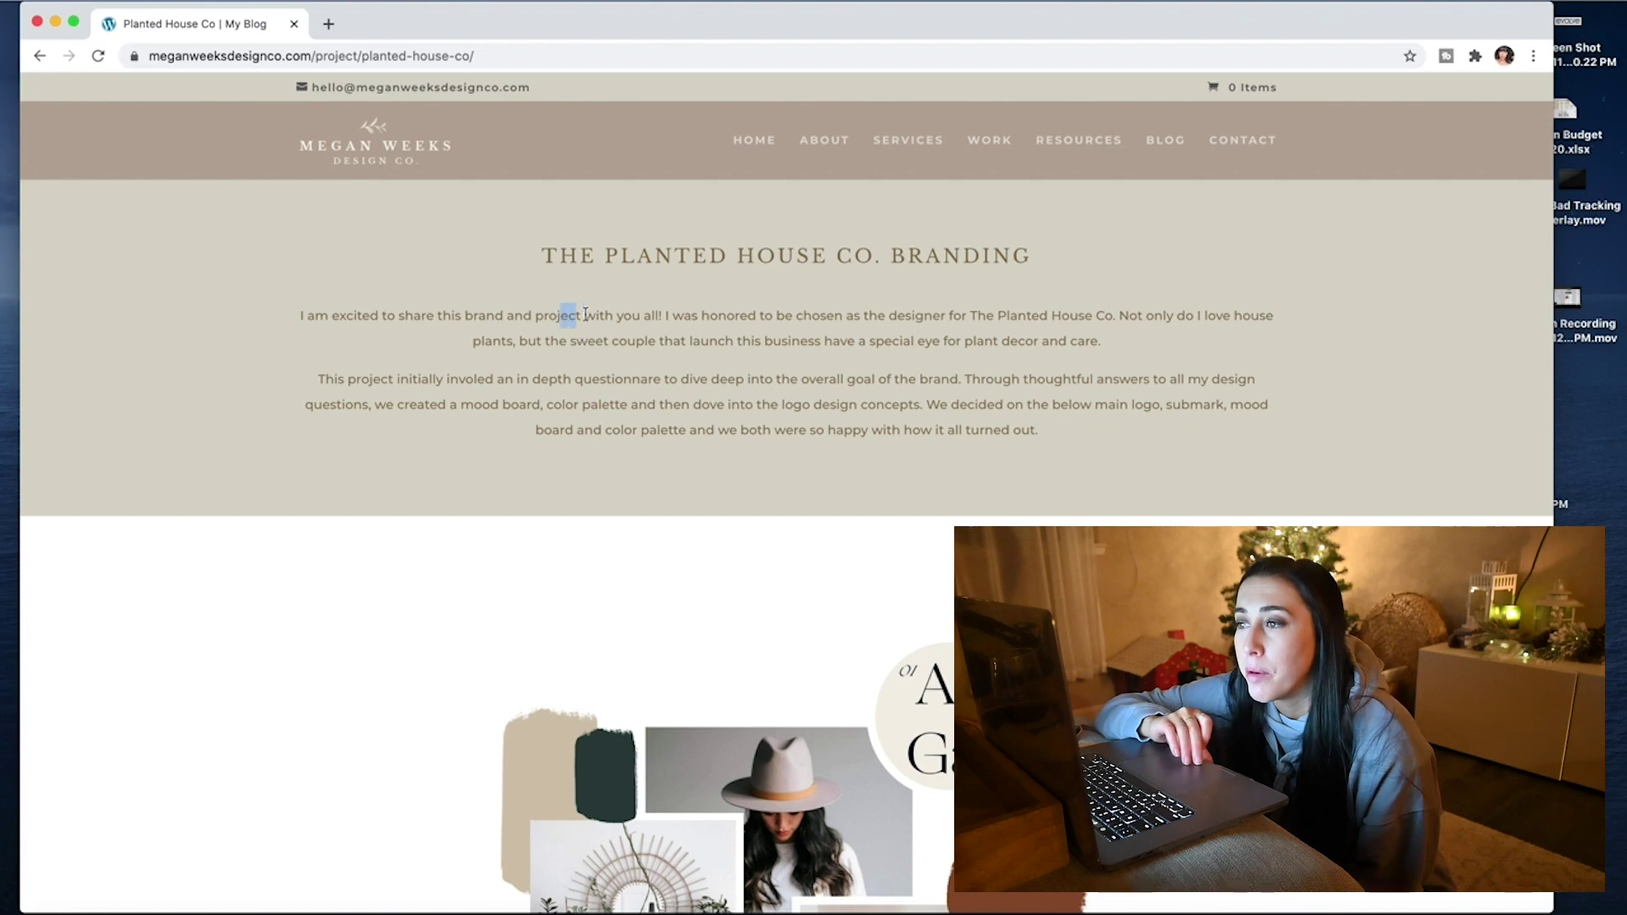
# Scroll through the Planted House Co. mood board and colour palette
pyautogui.scroll(-6, 741, 386)
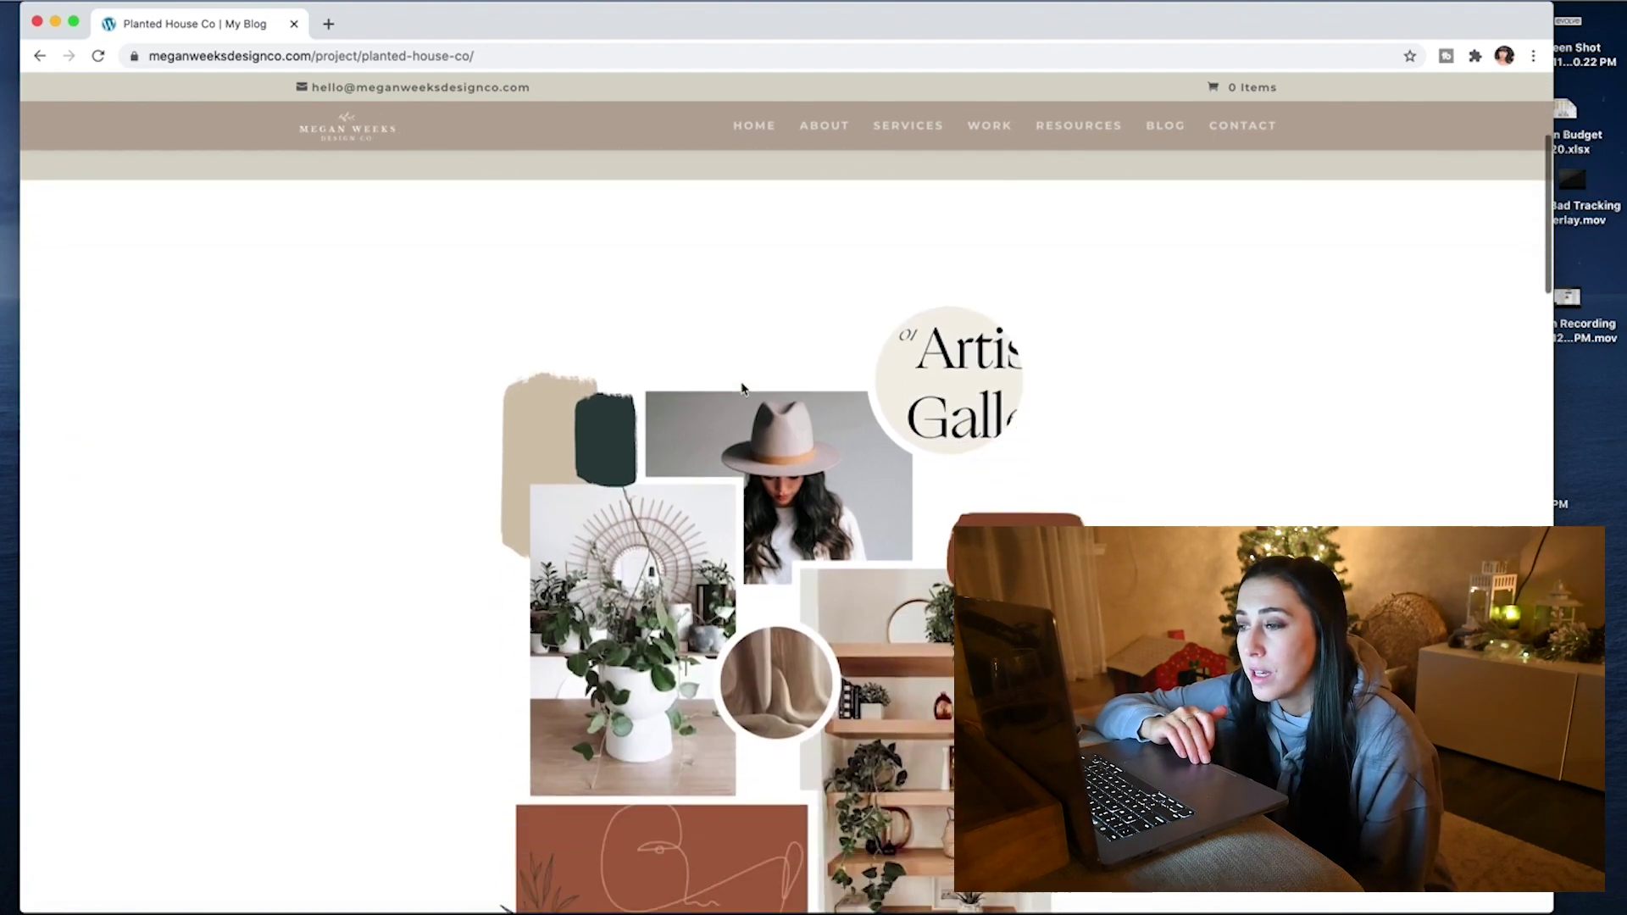
pyautogui.scroll(-9, 737, 366)
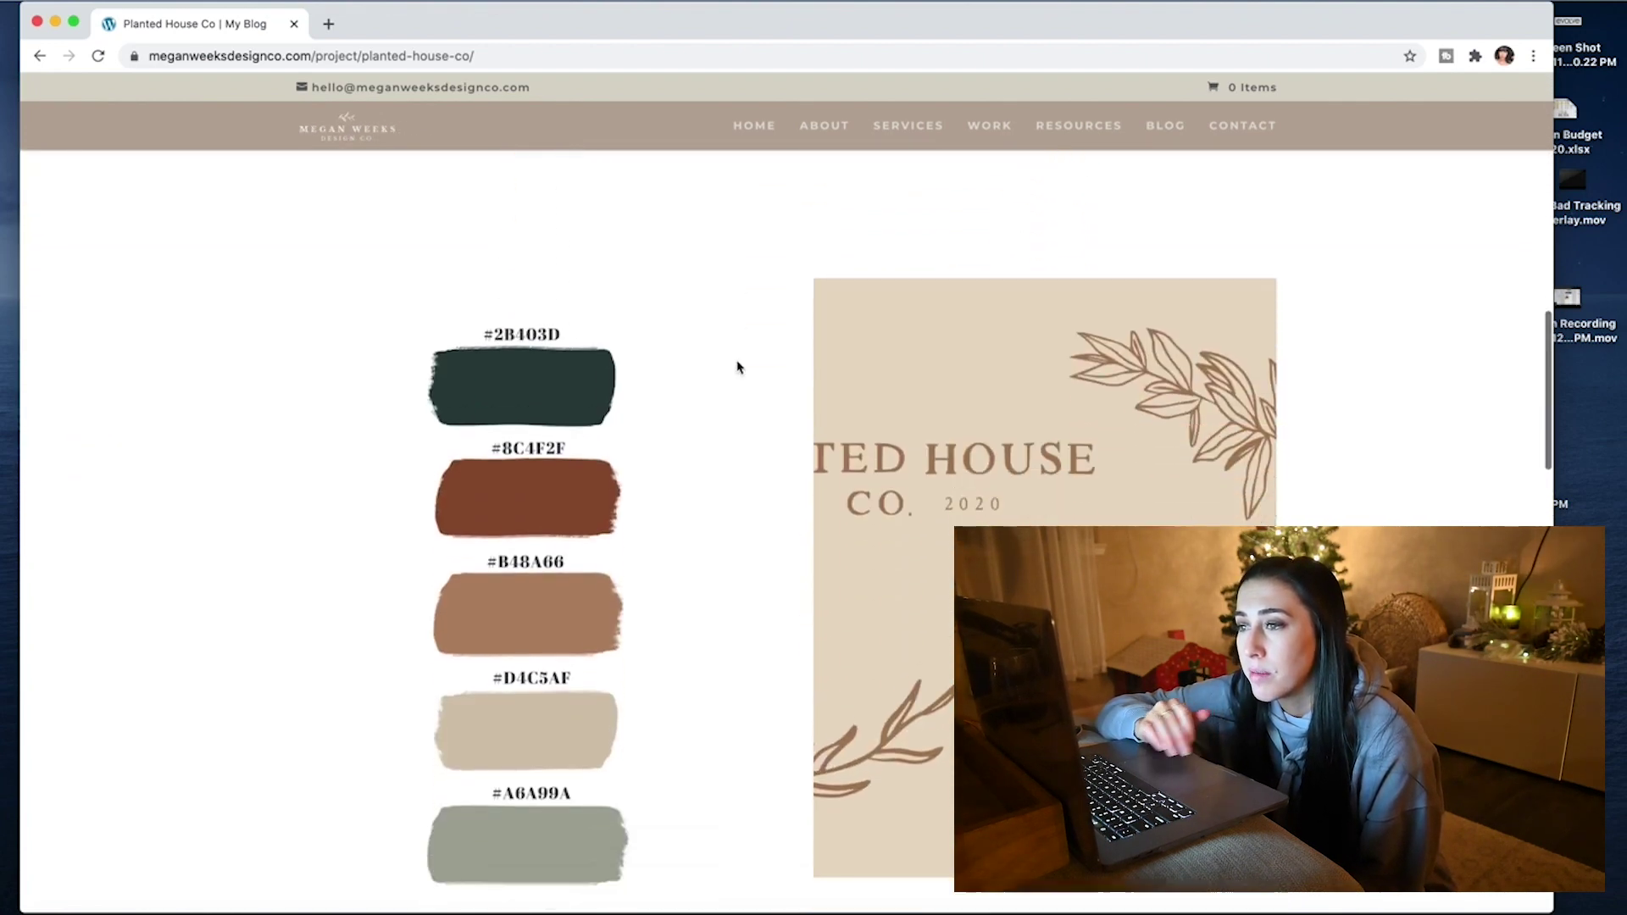
pyautogui.scroll(10, 737, 366)
pyautogui.scroll(-7, 737, 366)
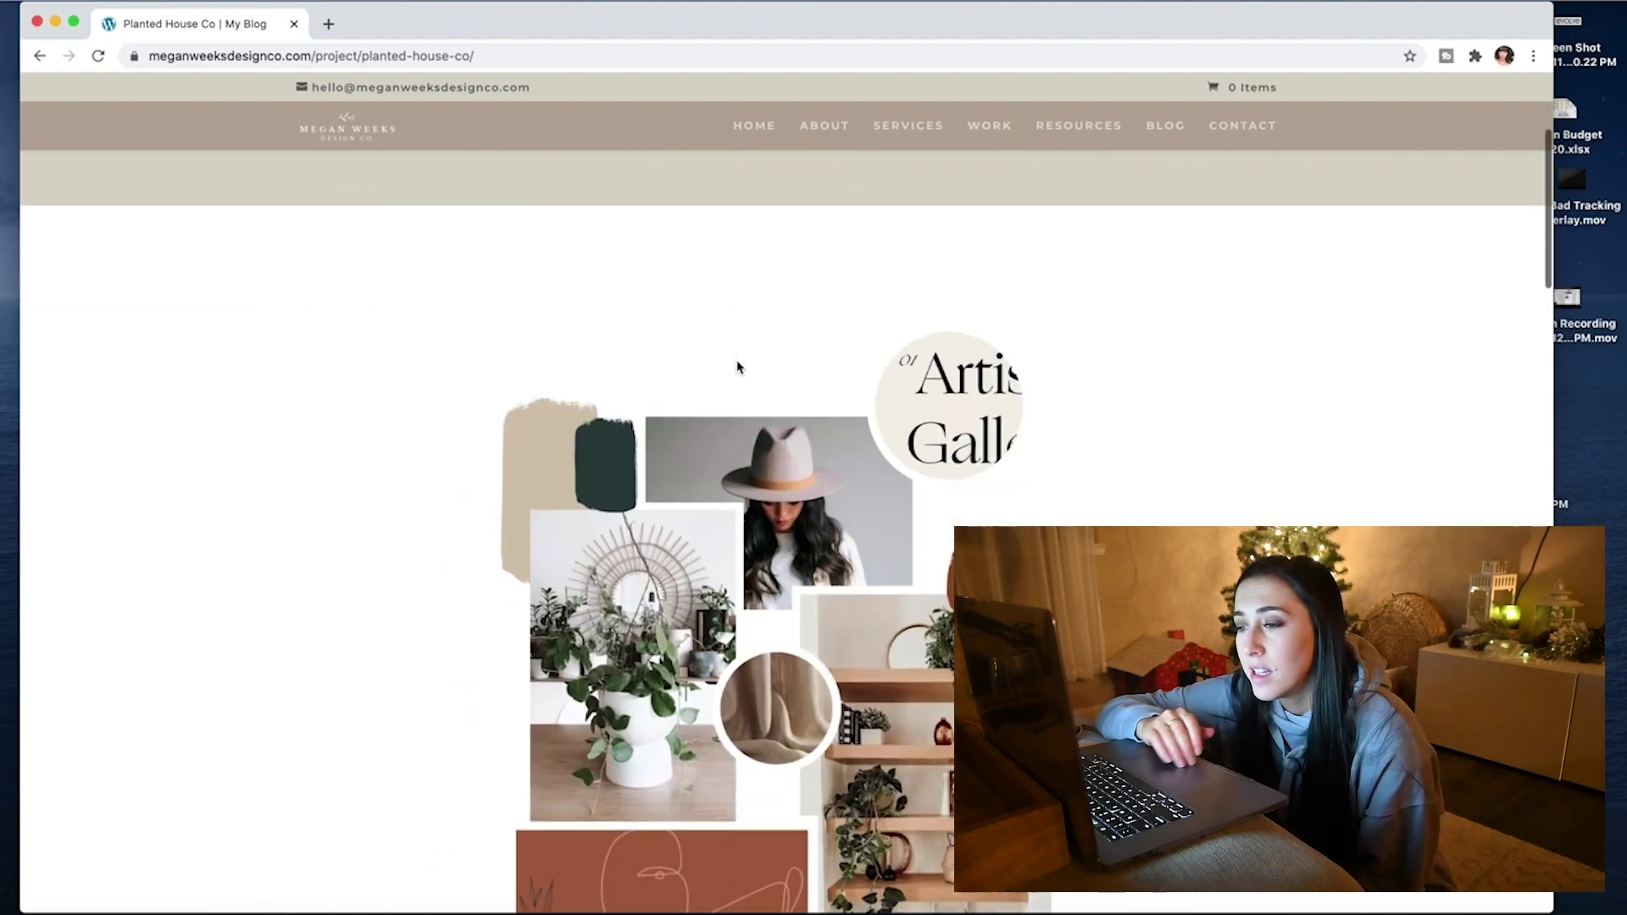
pyautogui.scroll(-8, 738, 366)
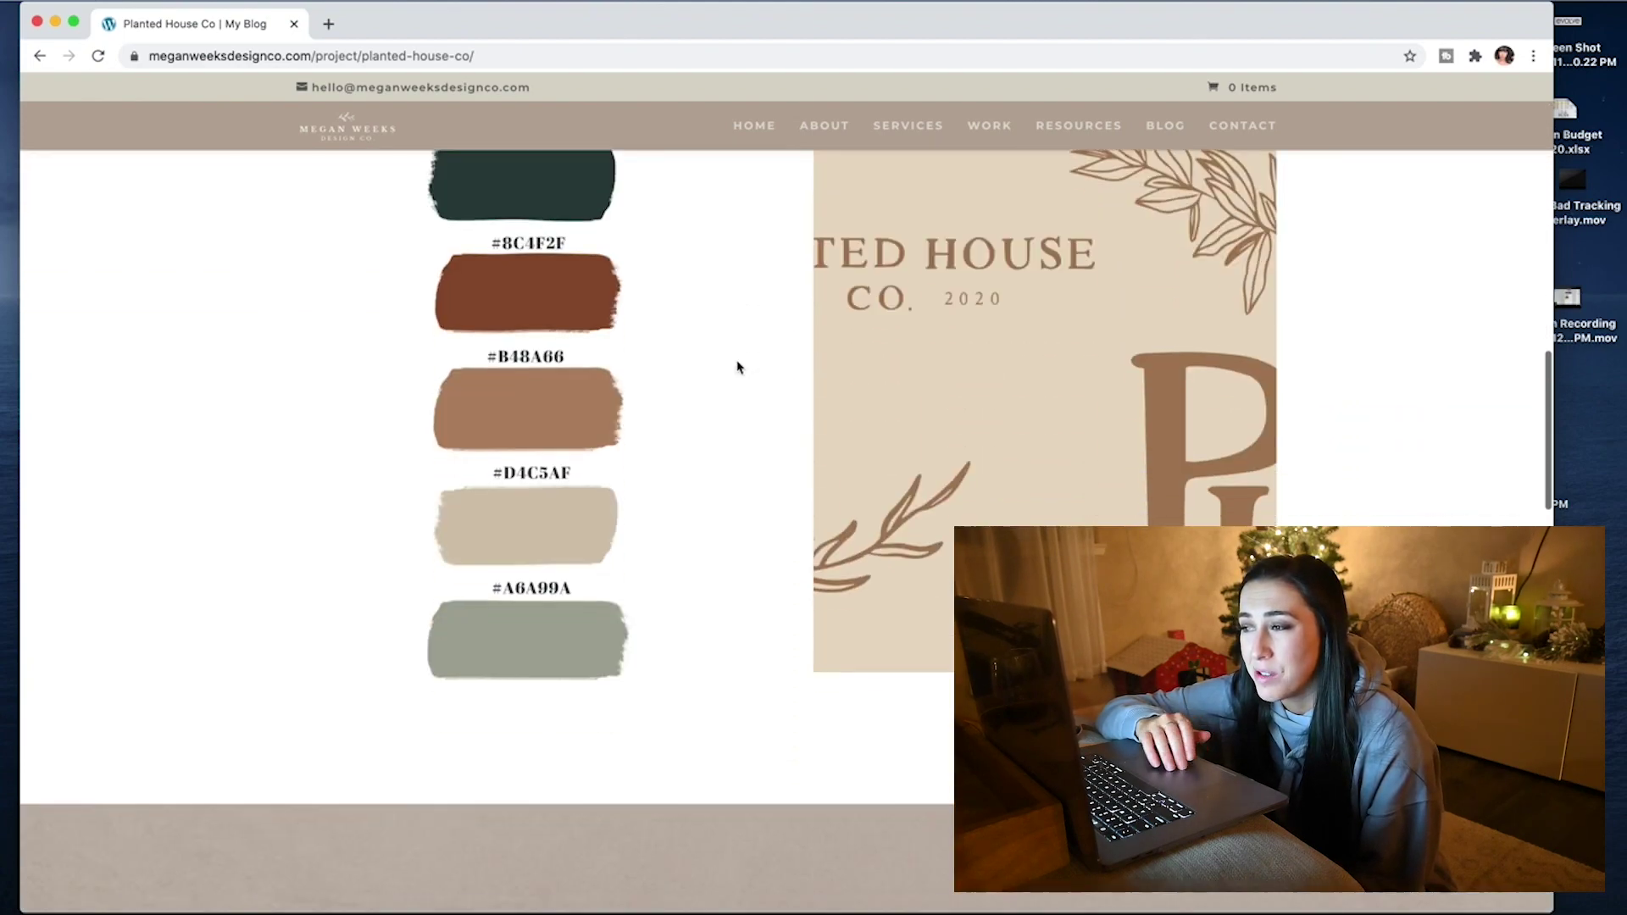
pyautogui.scroll(3, 738, 366)
pyautogui.scroll(-2, 737, 366)
pyautogui.scroll(-1, 737, 366)
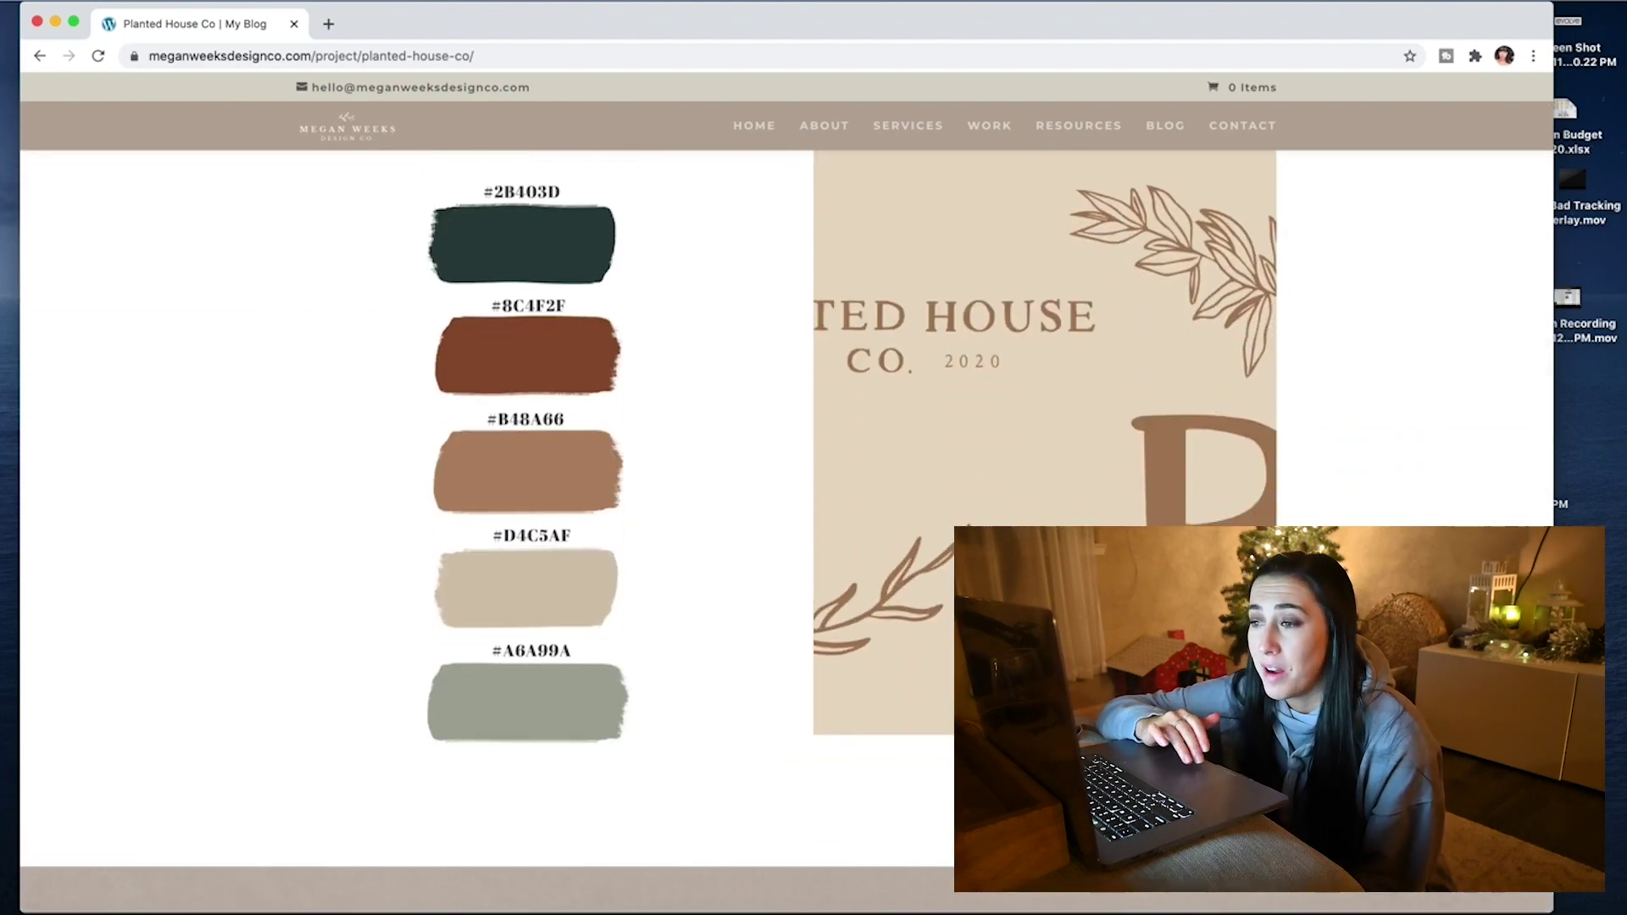
pyautogui.scroll(-1, 504, 452)
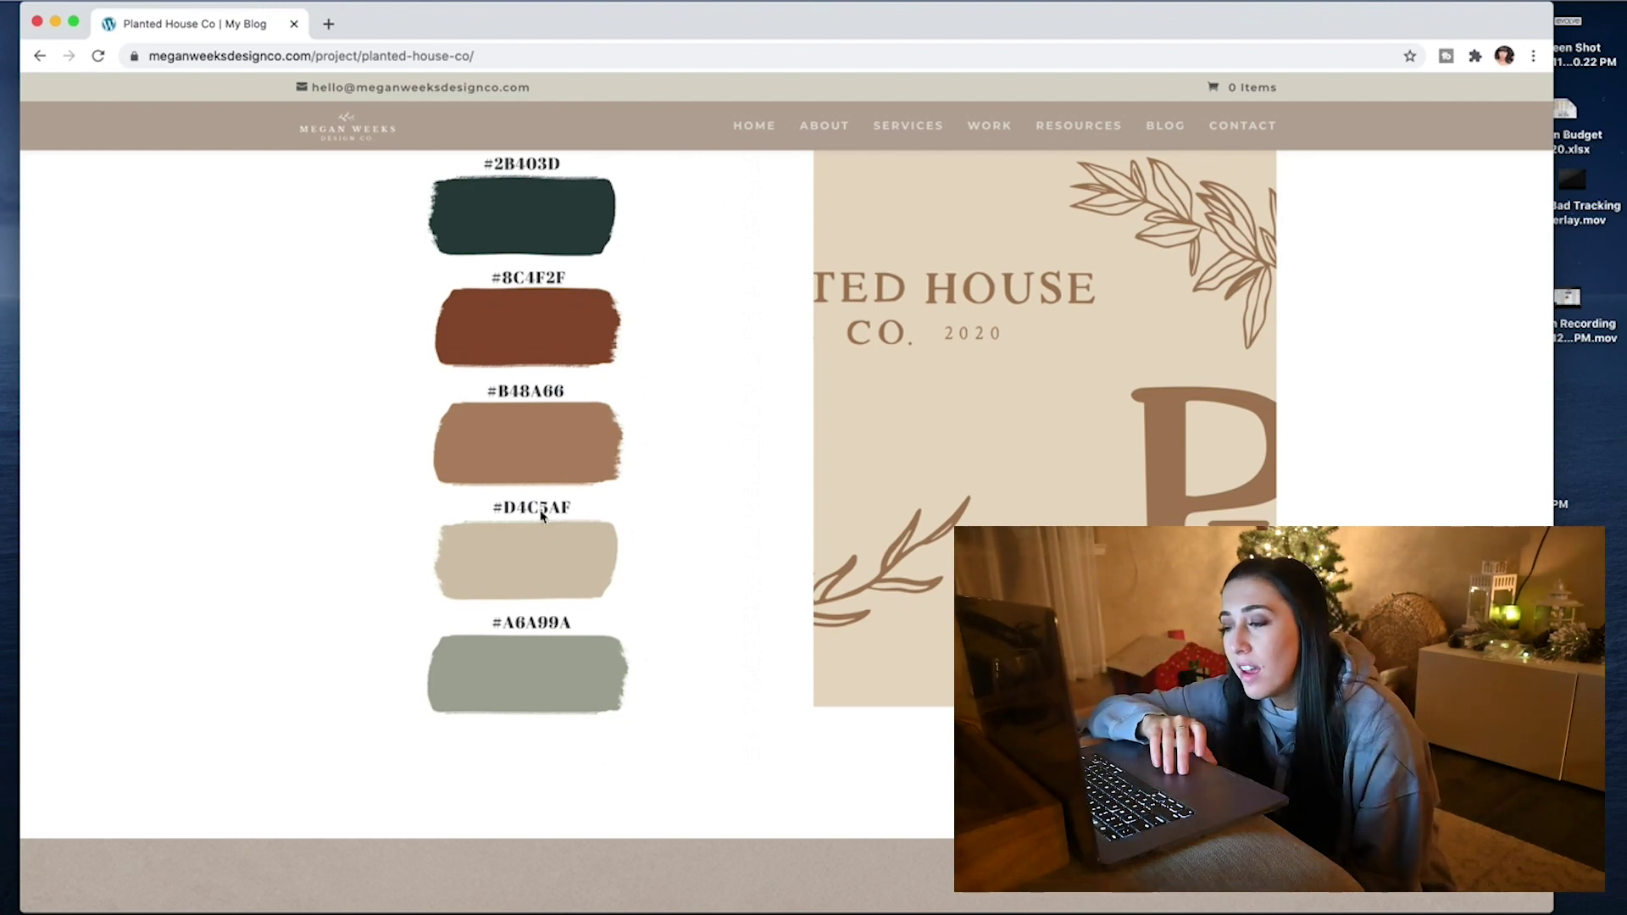
# View the Planted House Co. logo mockups, scroll back up and return to the Work page
pyautogui.scroll(-10, 542, 521)
pyautogui.scroll(-8, 542, 521)
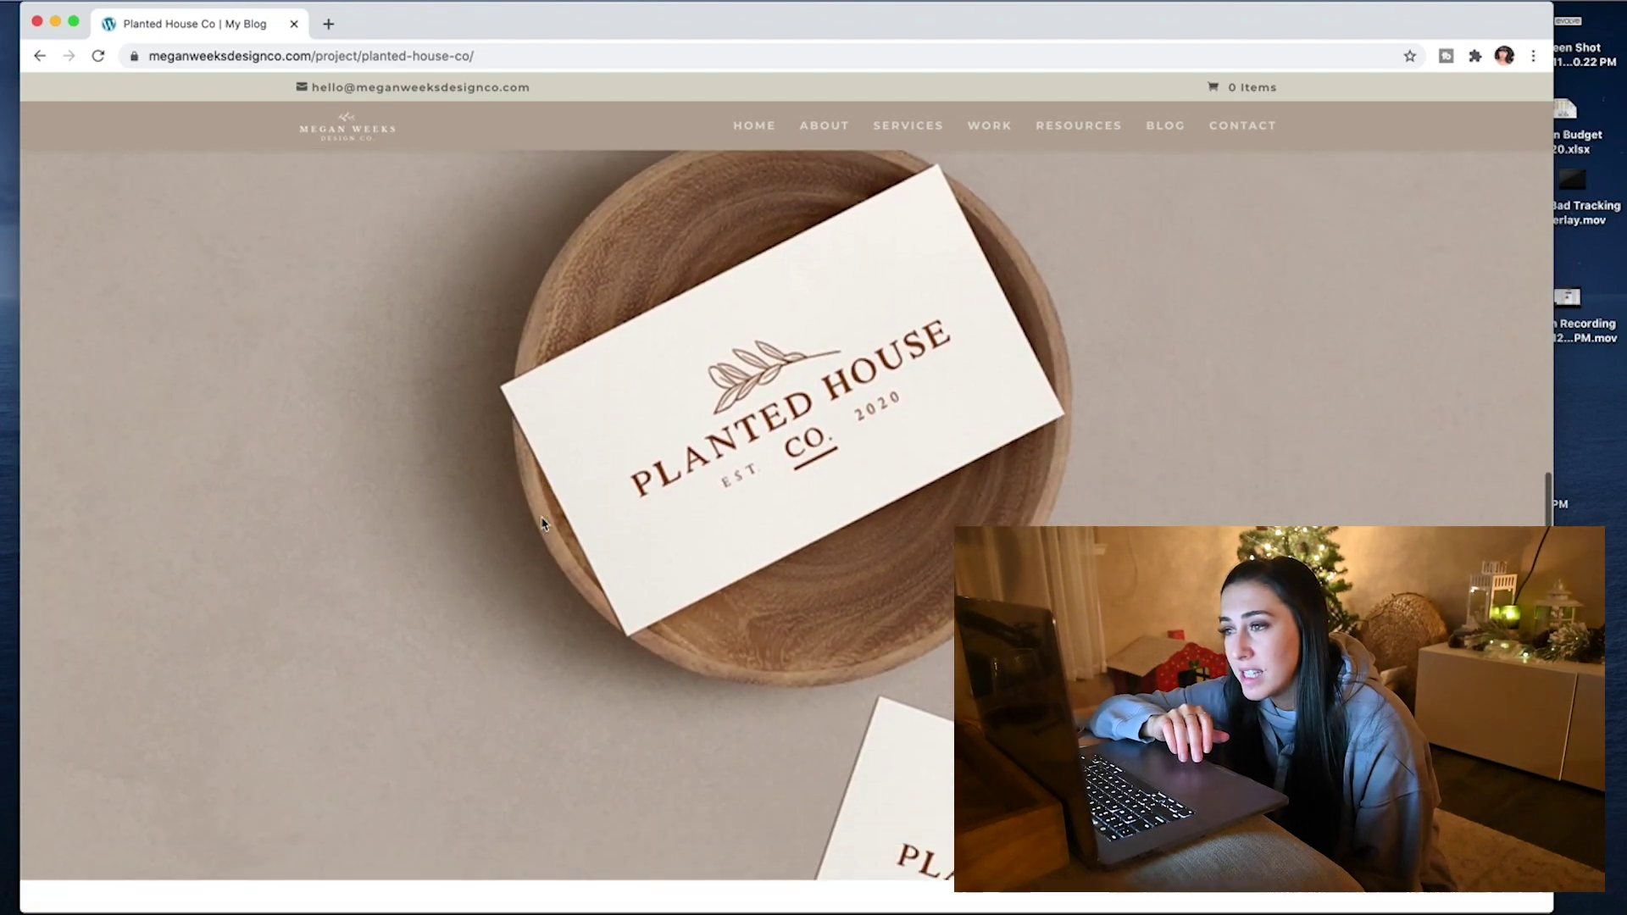
pyautogui.scroll(8, 539, 526)
pyautogui.scroll(-10, 543, 523)
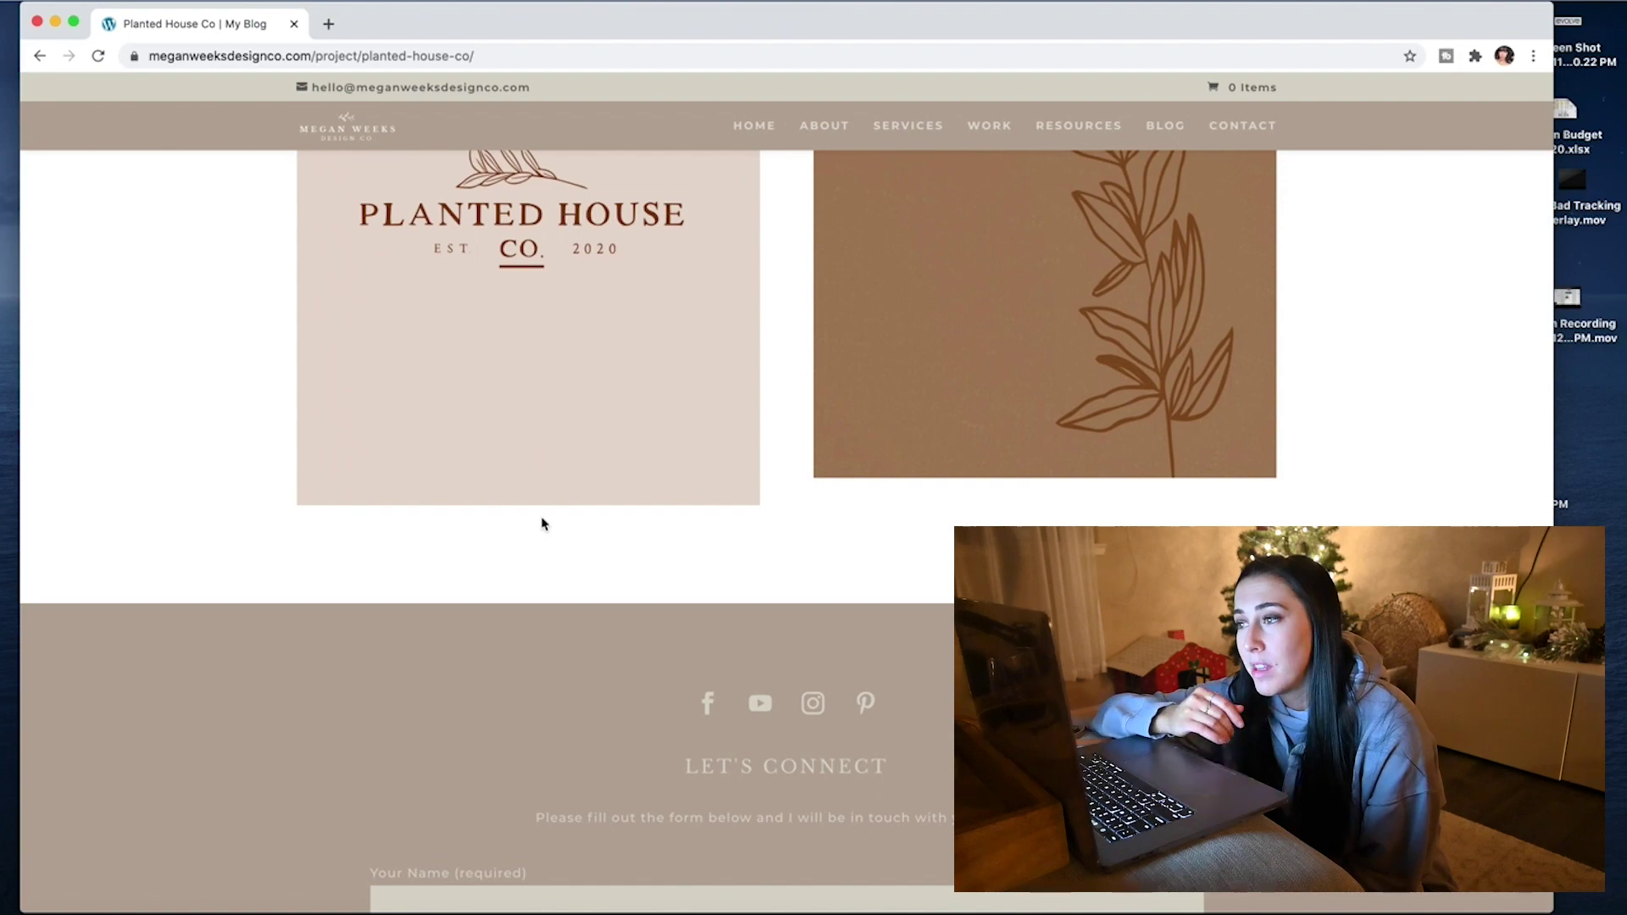
pyautogui.scroll(20, 542, 523)
pyautogui.scroll(5, 543, 523)
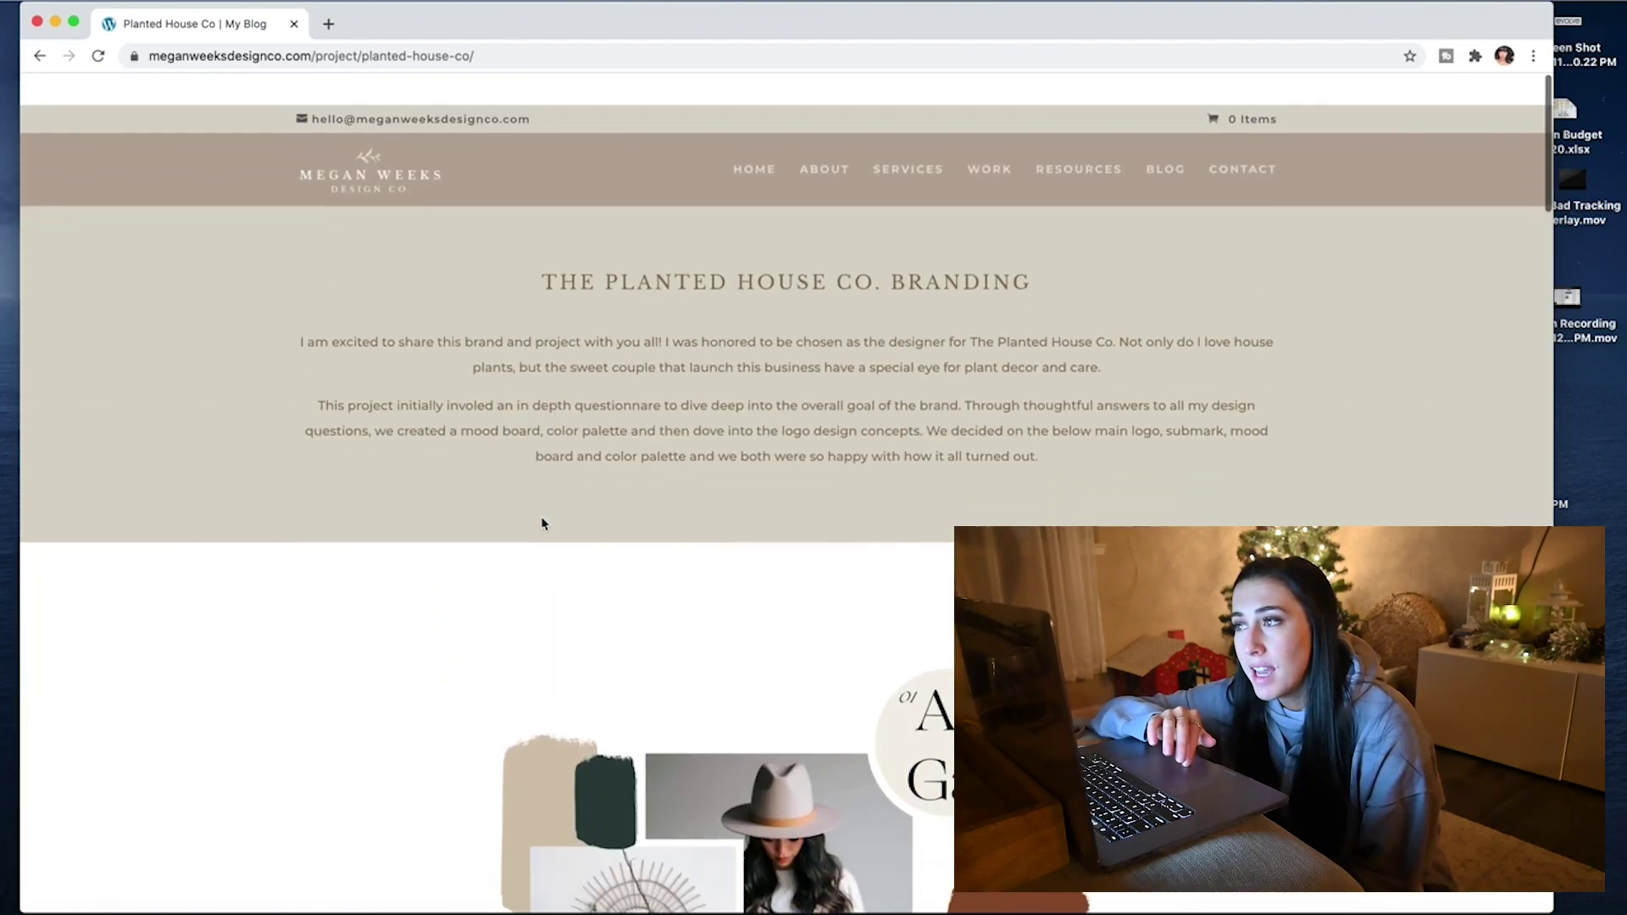
pyautogui.click(983, 151)
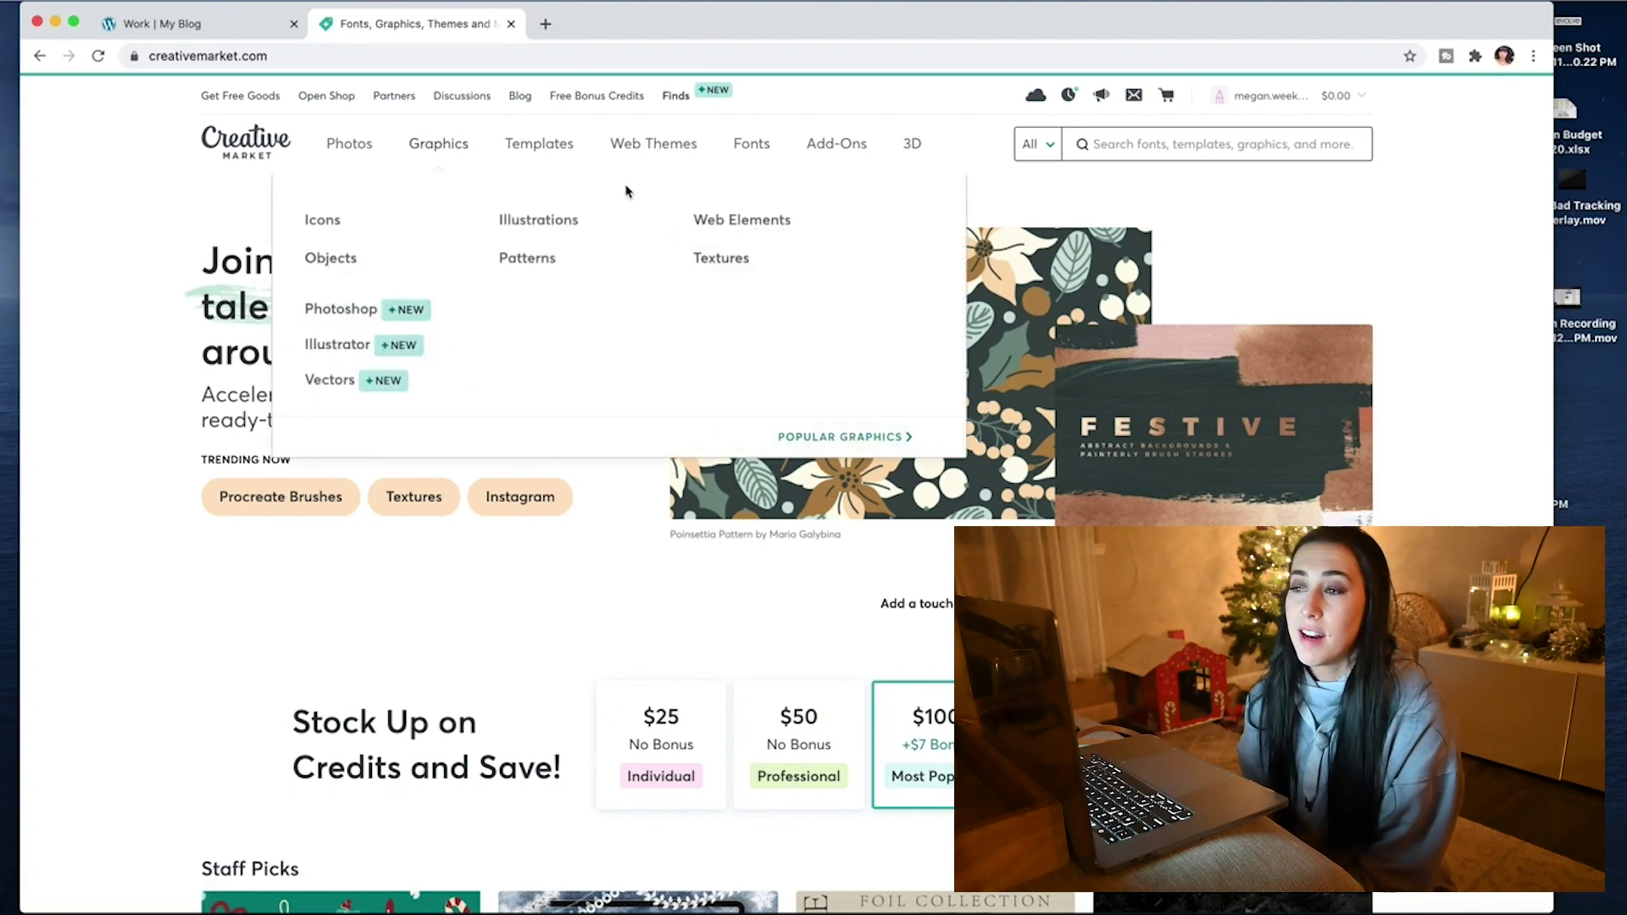
# Preview Creative Market's Photos, Graphics, Templates and Web Themes category menus
pyautogui.moveTo(669, 158)
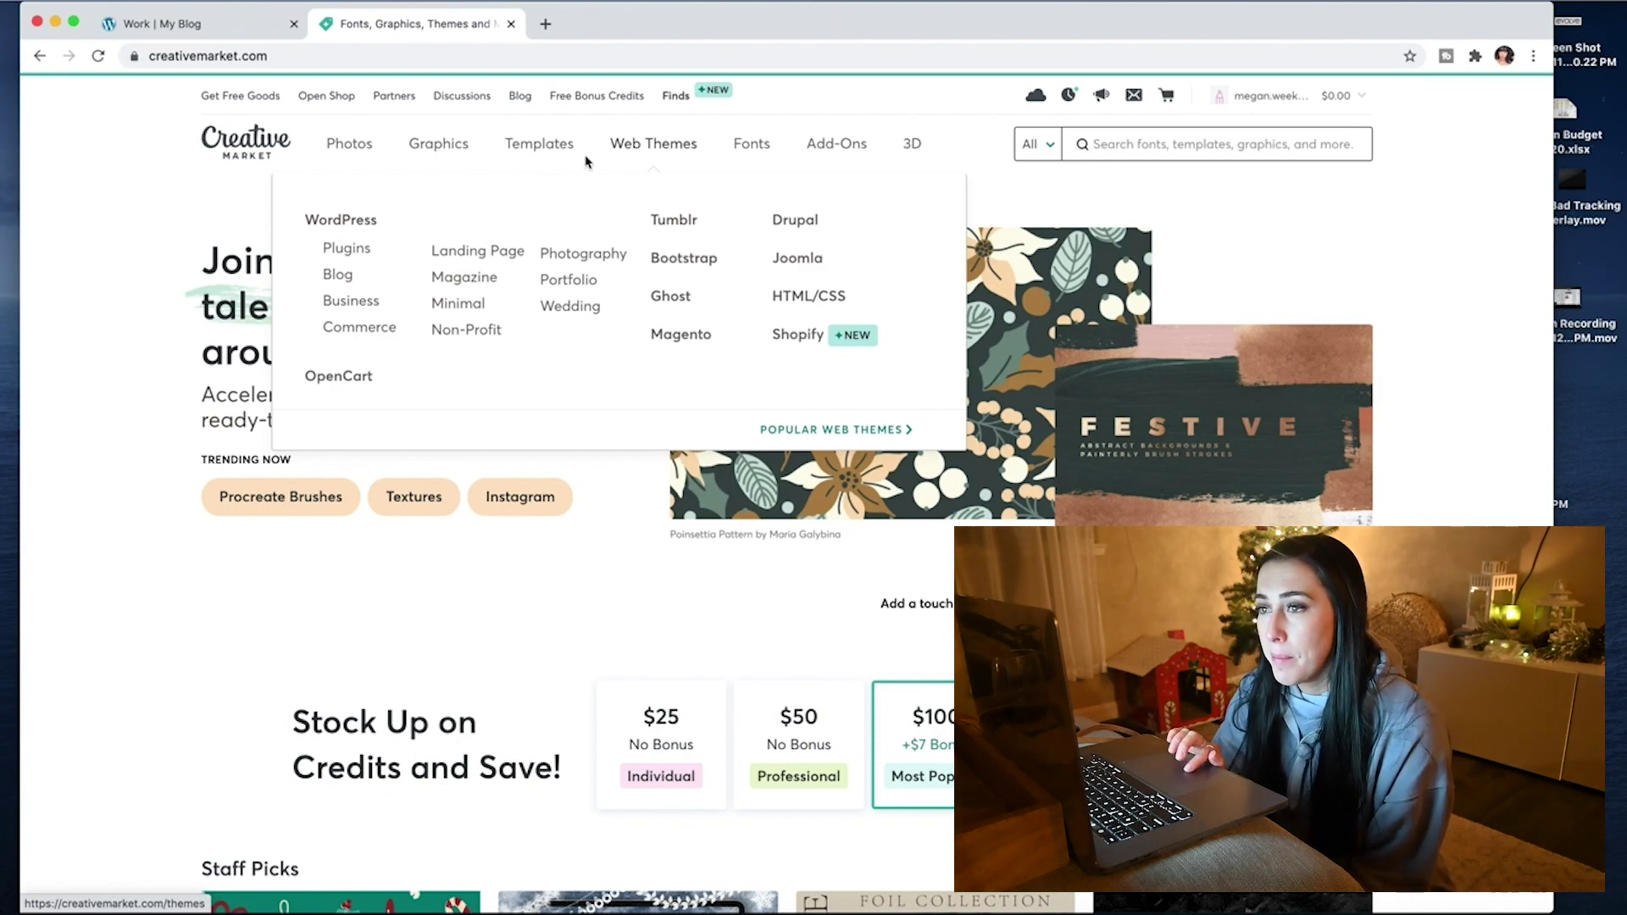
pyautogui.moveTo(354, 157)
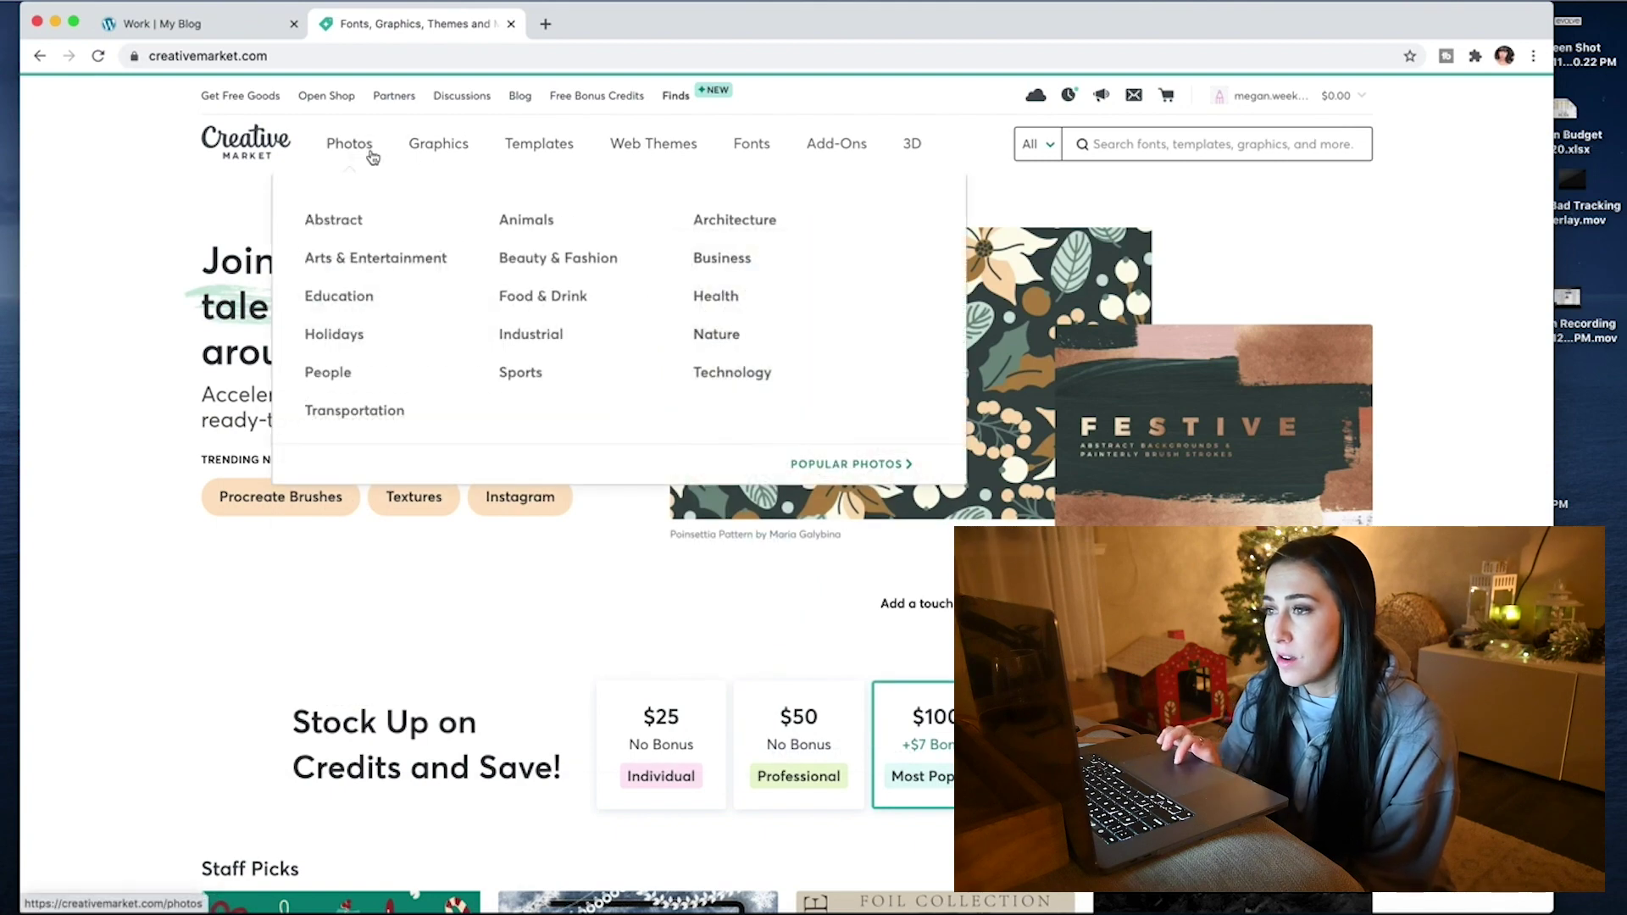
pyautogui.moveTo(432, 160)
pyautogui.moveTo(523, 151)
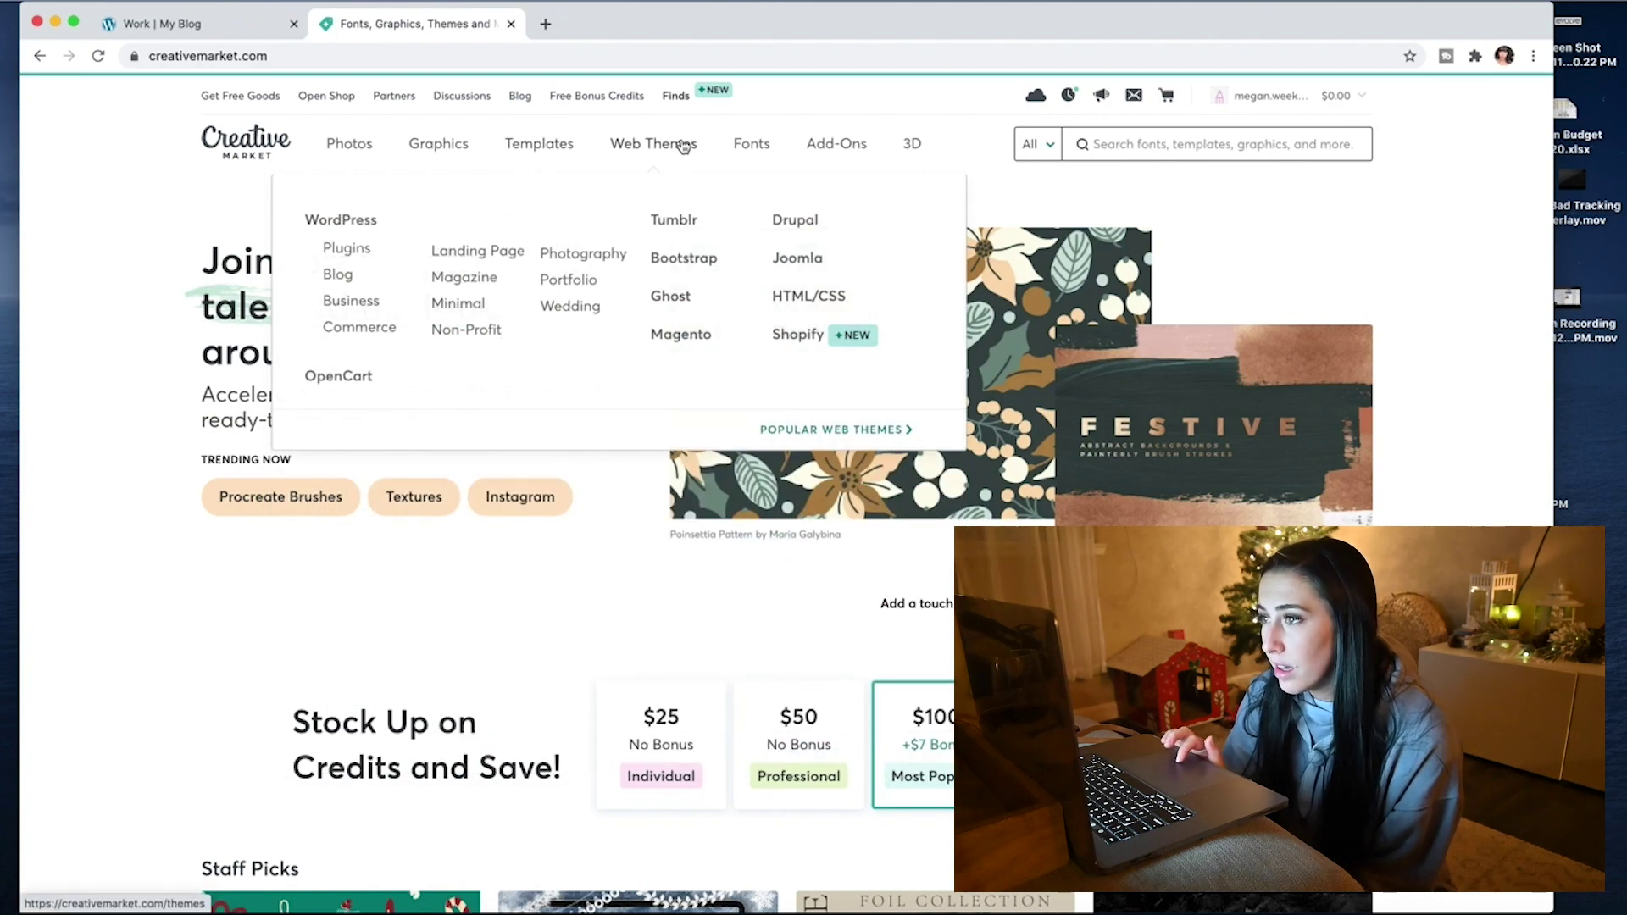
pyautogui.click(1125, 153)
# Search Creative Market for 'mockup' and scroll down the results grid
pyautogui.write('mockup')
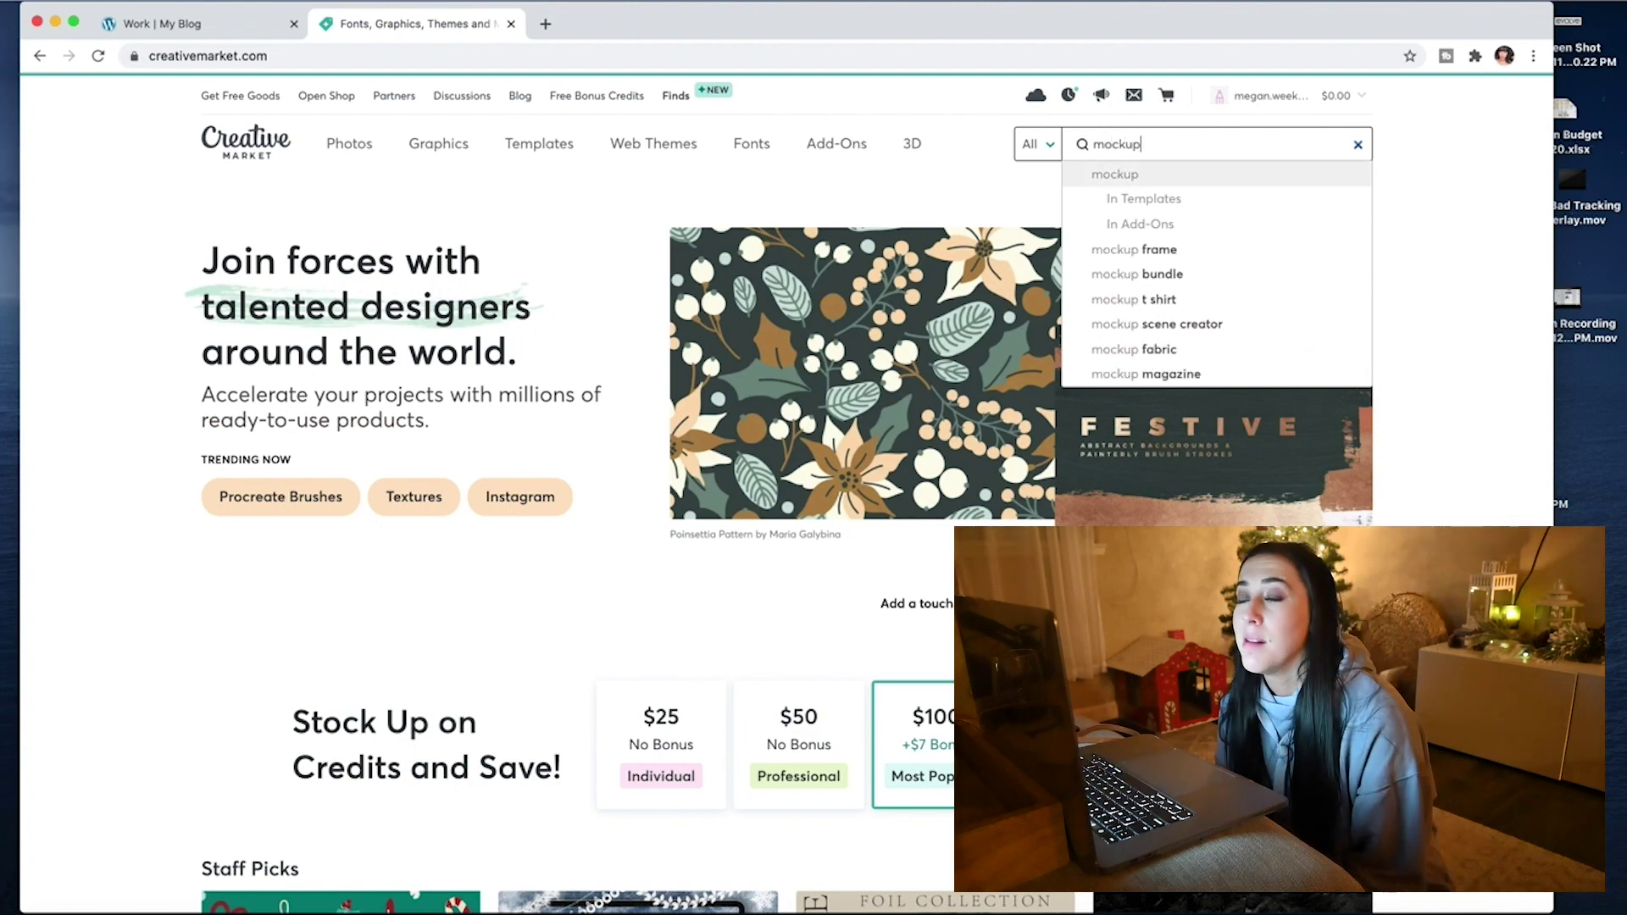
pyautogui.press('Return')
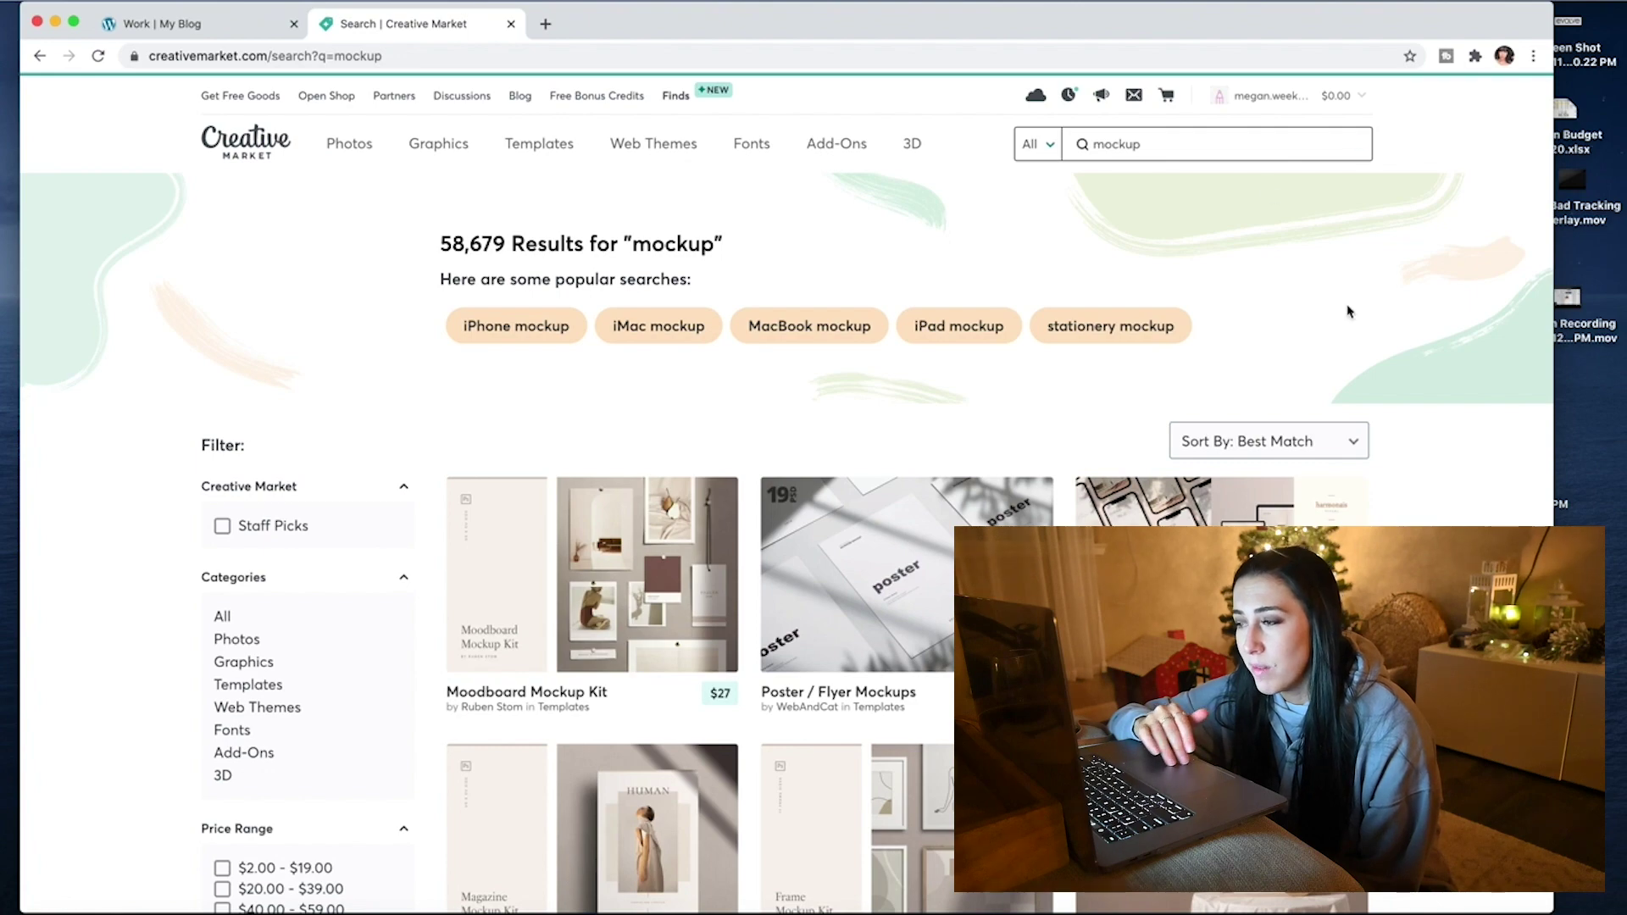
pyautogui.scroll(-5, 1099, 507)
pyautogui.scroll(-7, 1098, 507)
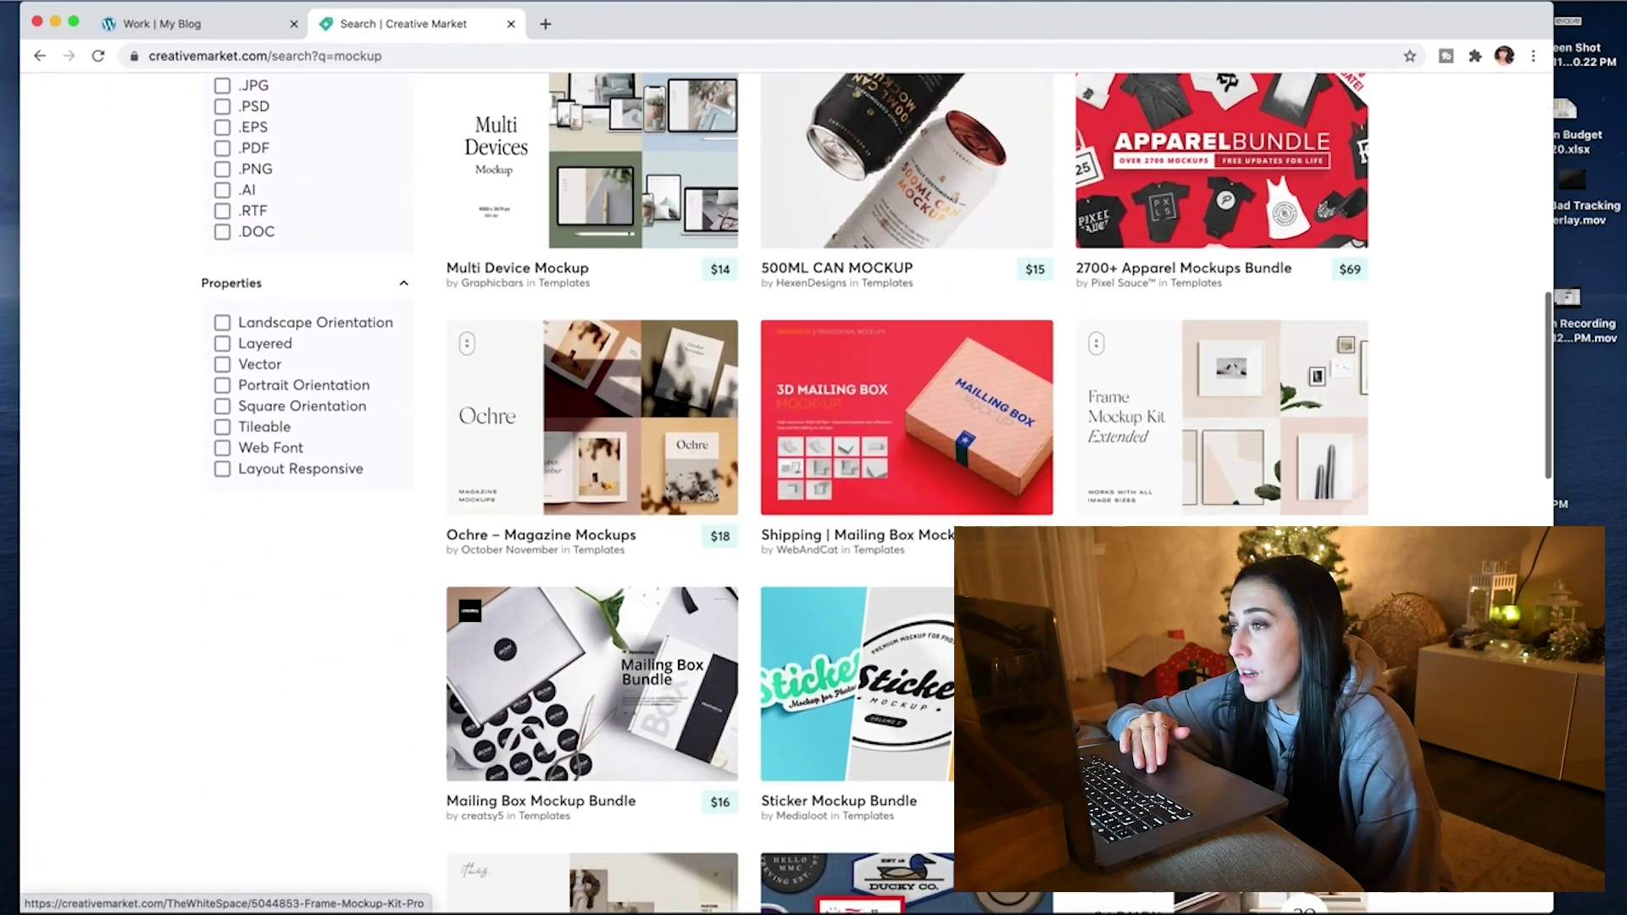
pyautogui.scroll(-1, 932, 424)
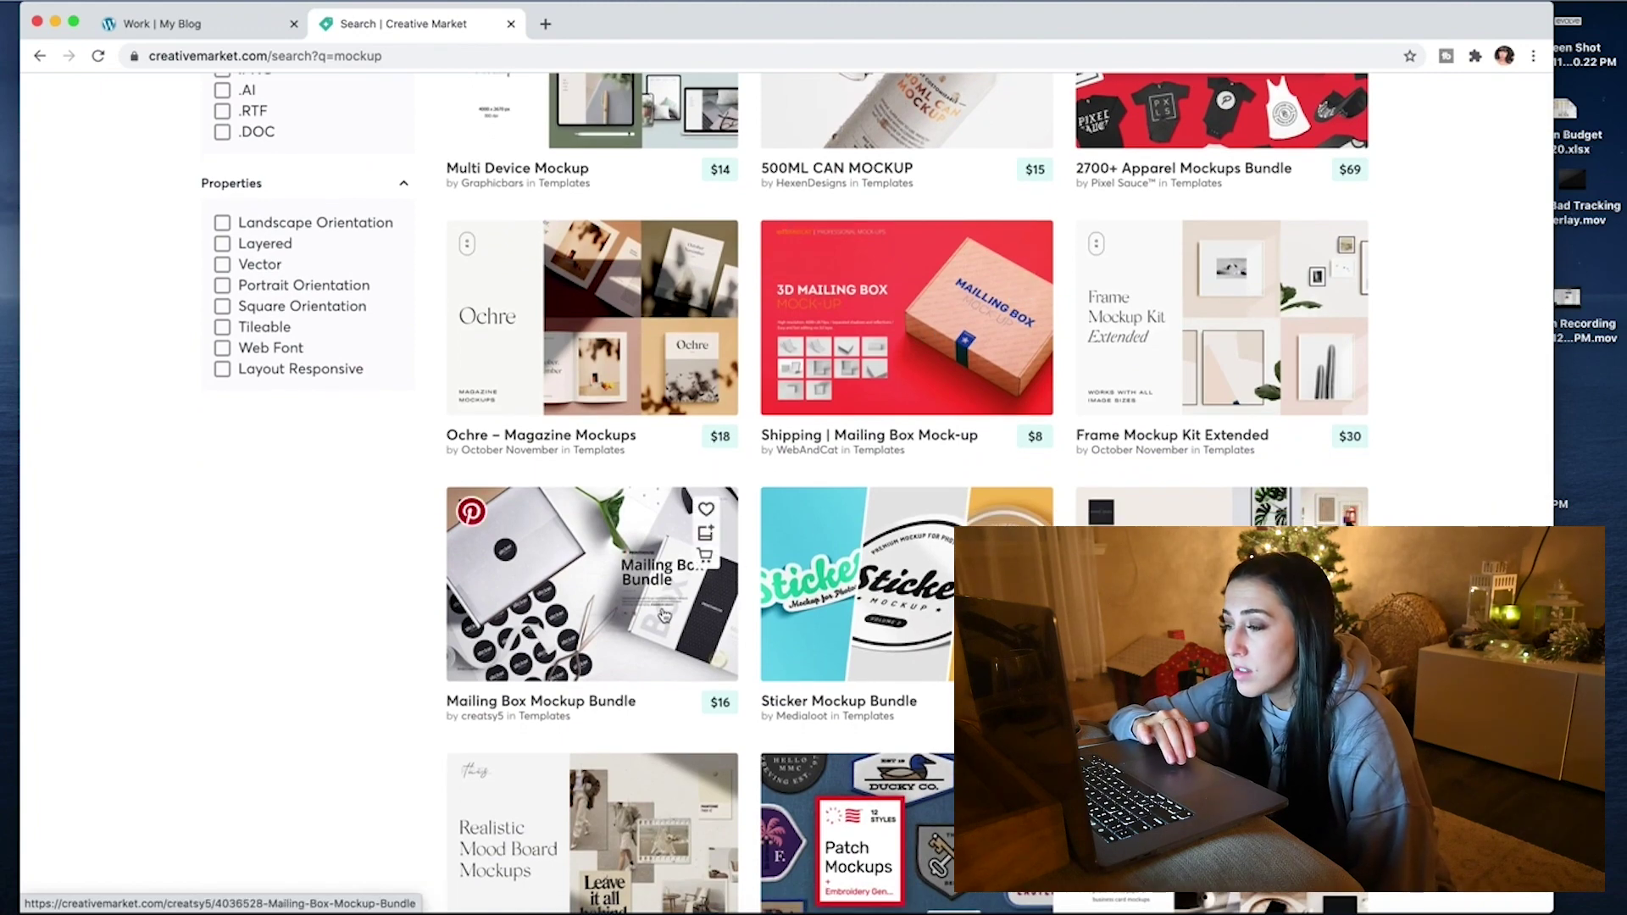
pyautogui.scroll(-2, 908, 619)
pyautogui.scroll(-6, 909, 619)
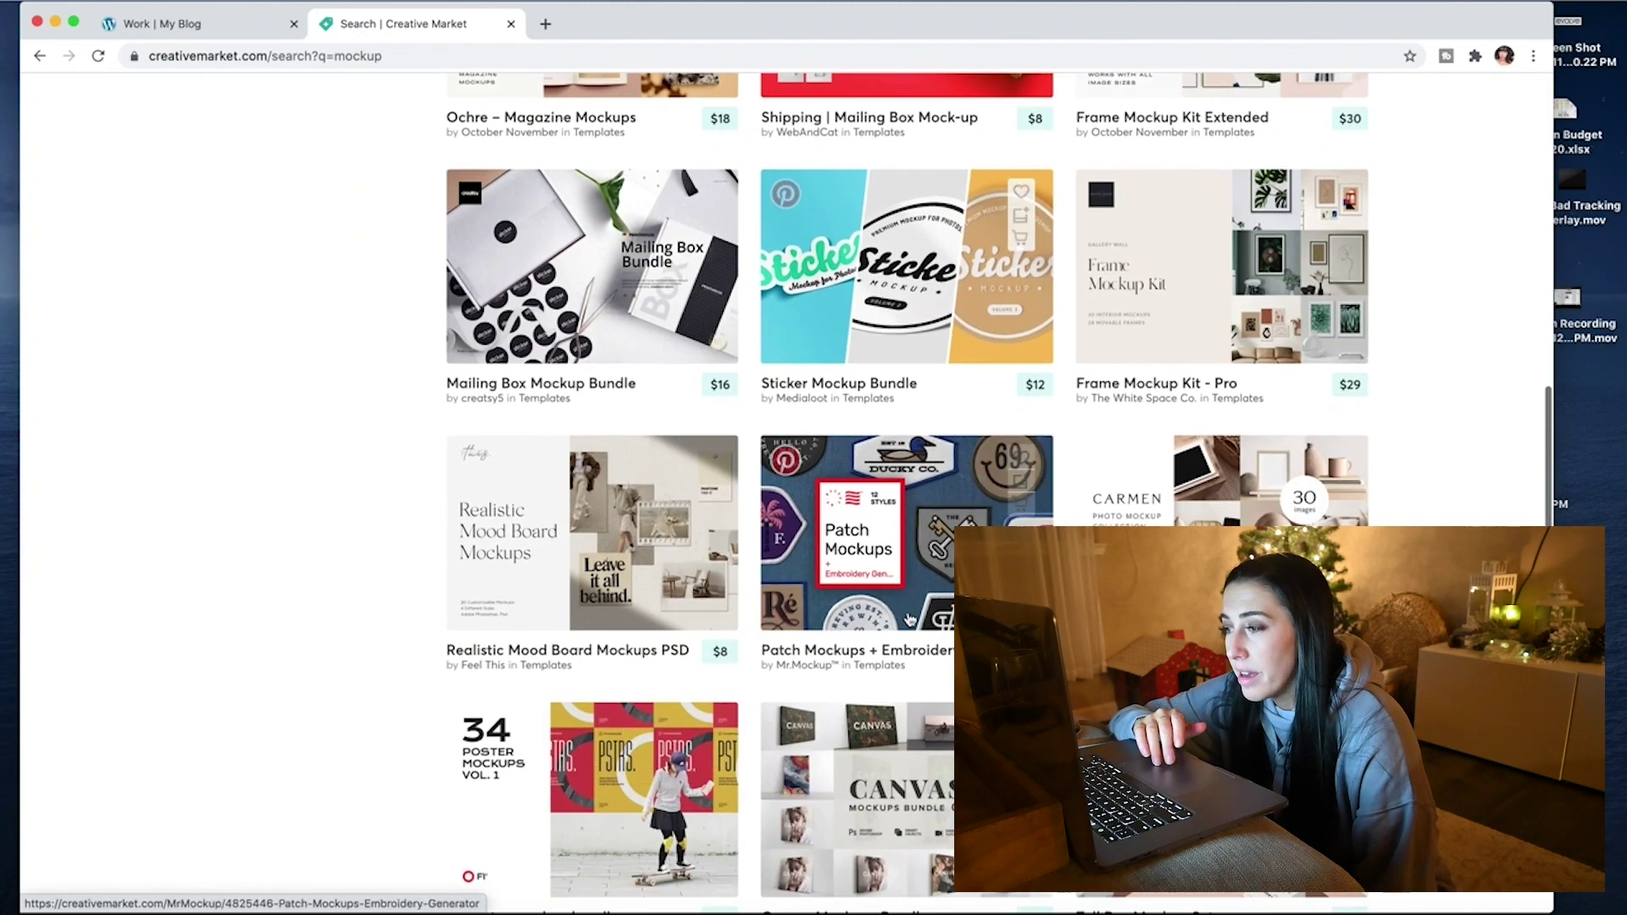
pyautogui.scroll(-7, 907, 616)
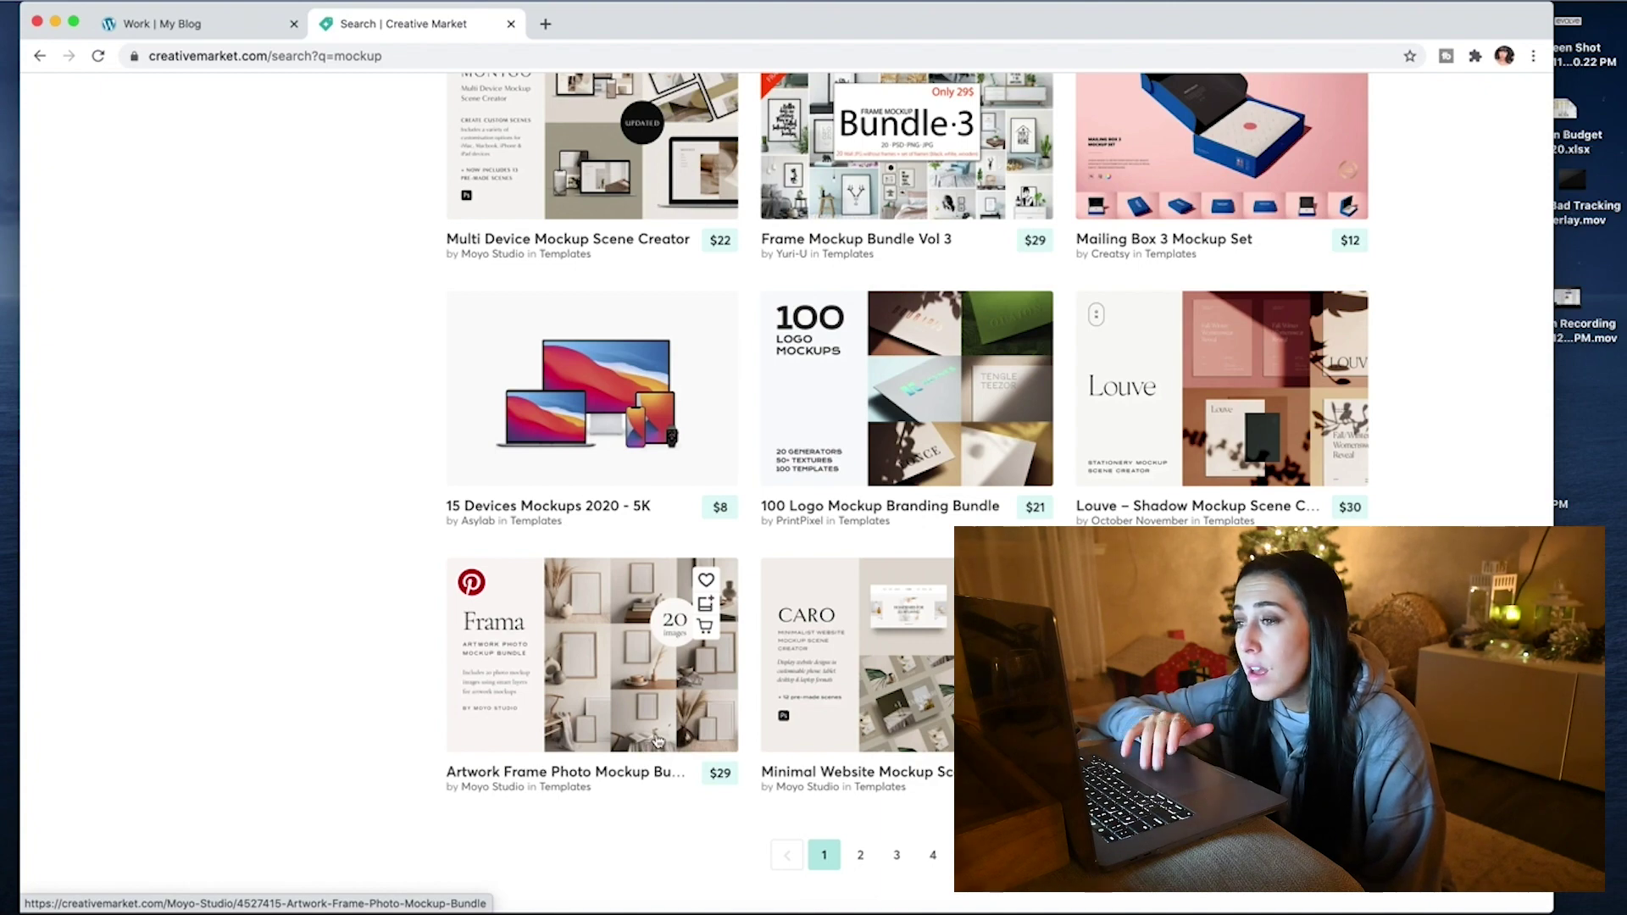
# Keep browsing the mockup results and open the Moyo Studio shop page
pyautogui.scroll(15, 658, 740)
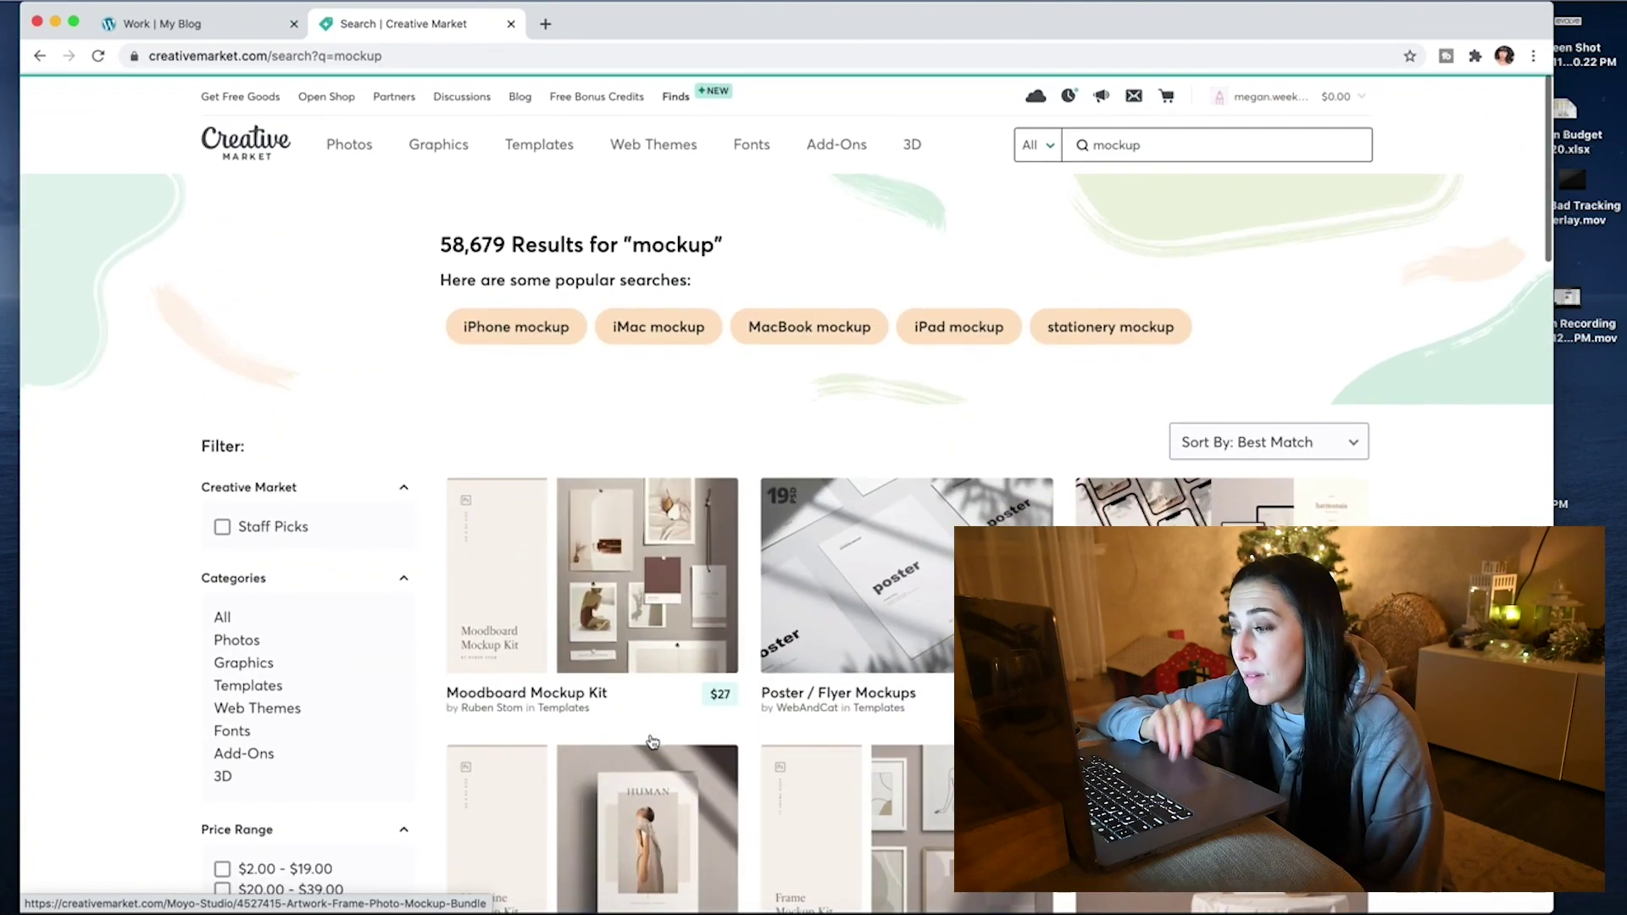
pyautogui.scroll(-1, 651, 739)
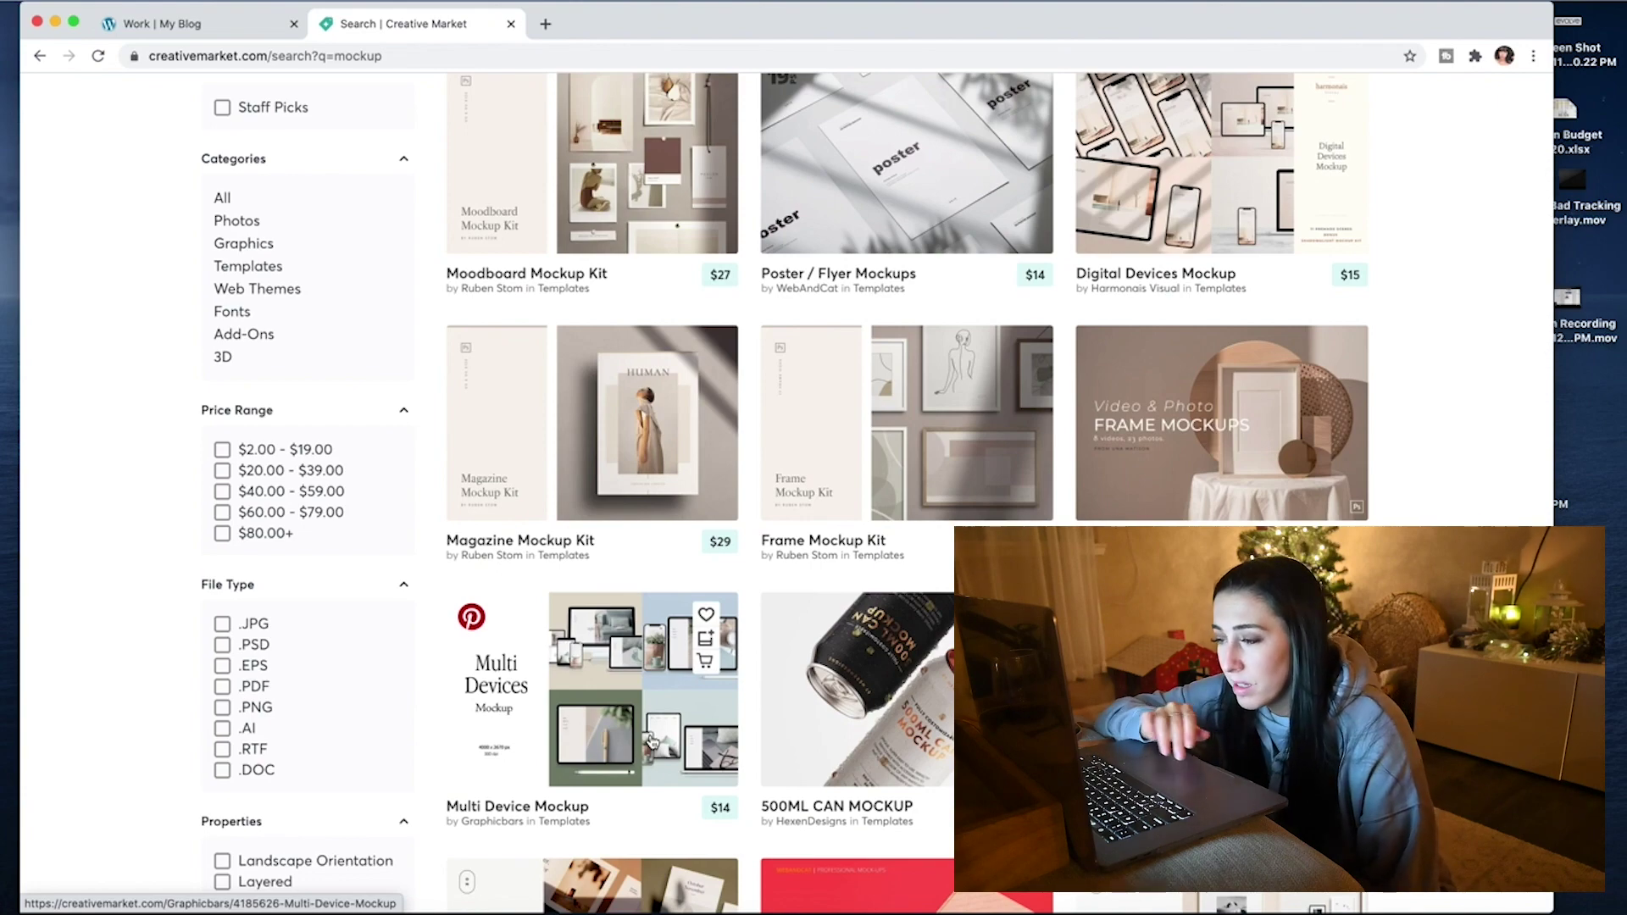
pyautogui.scroll(-8, 651, 743)
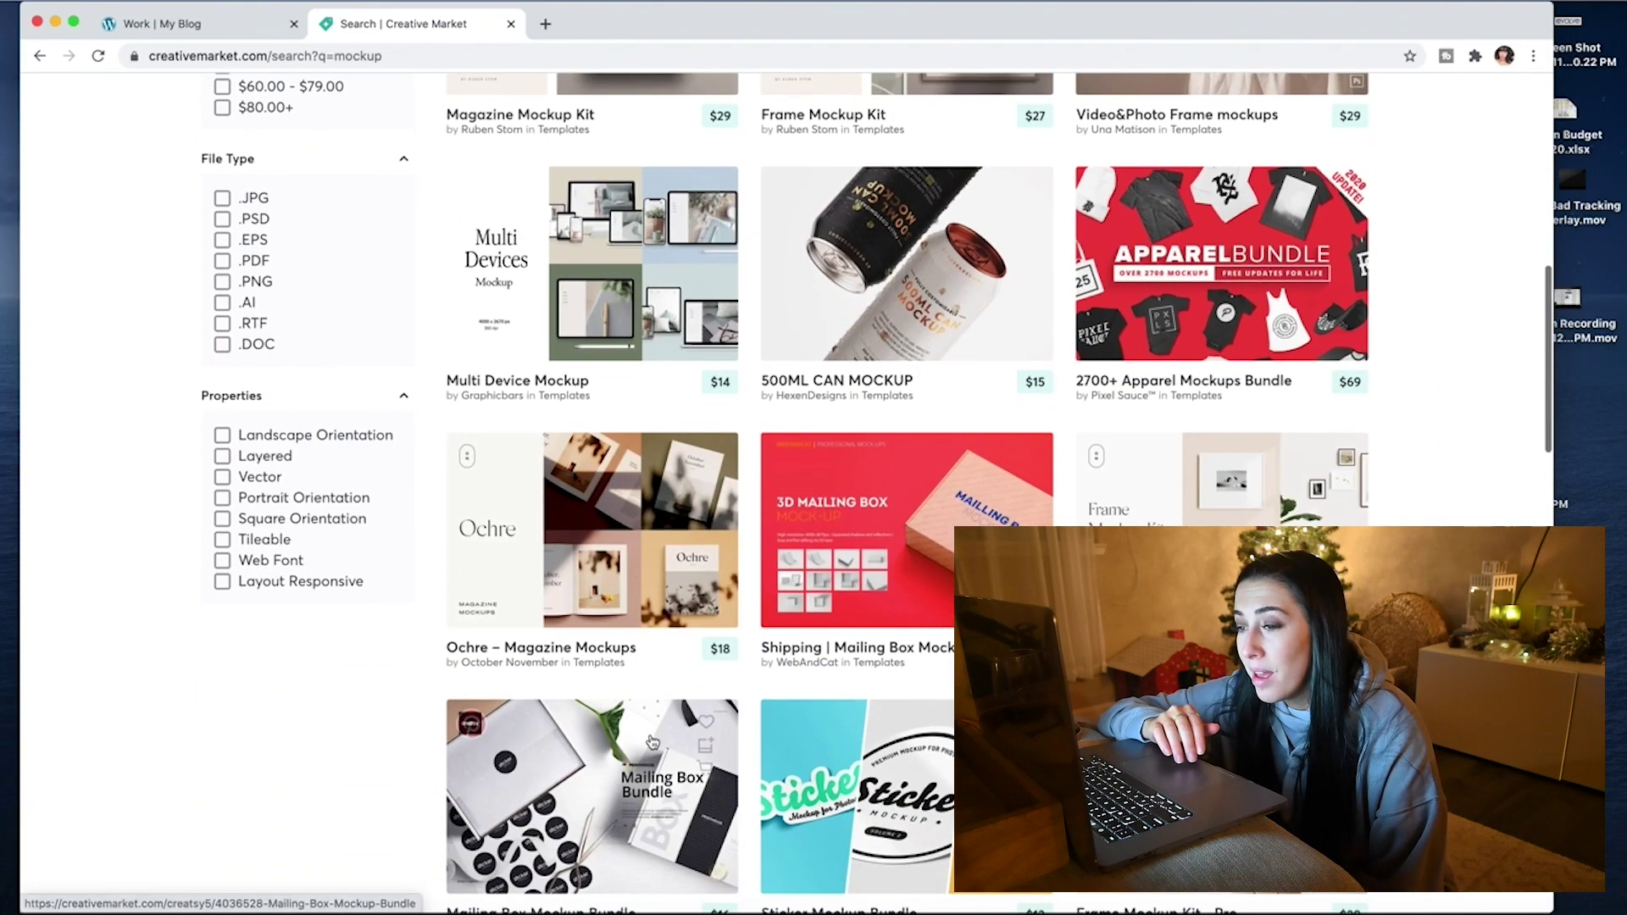
pyautogui.scroll(-9, 651, 743)
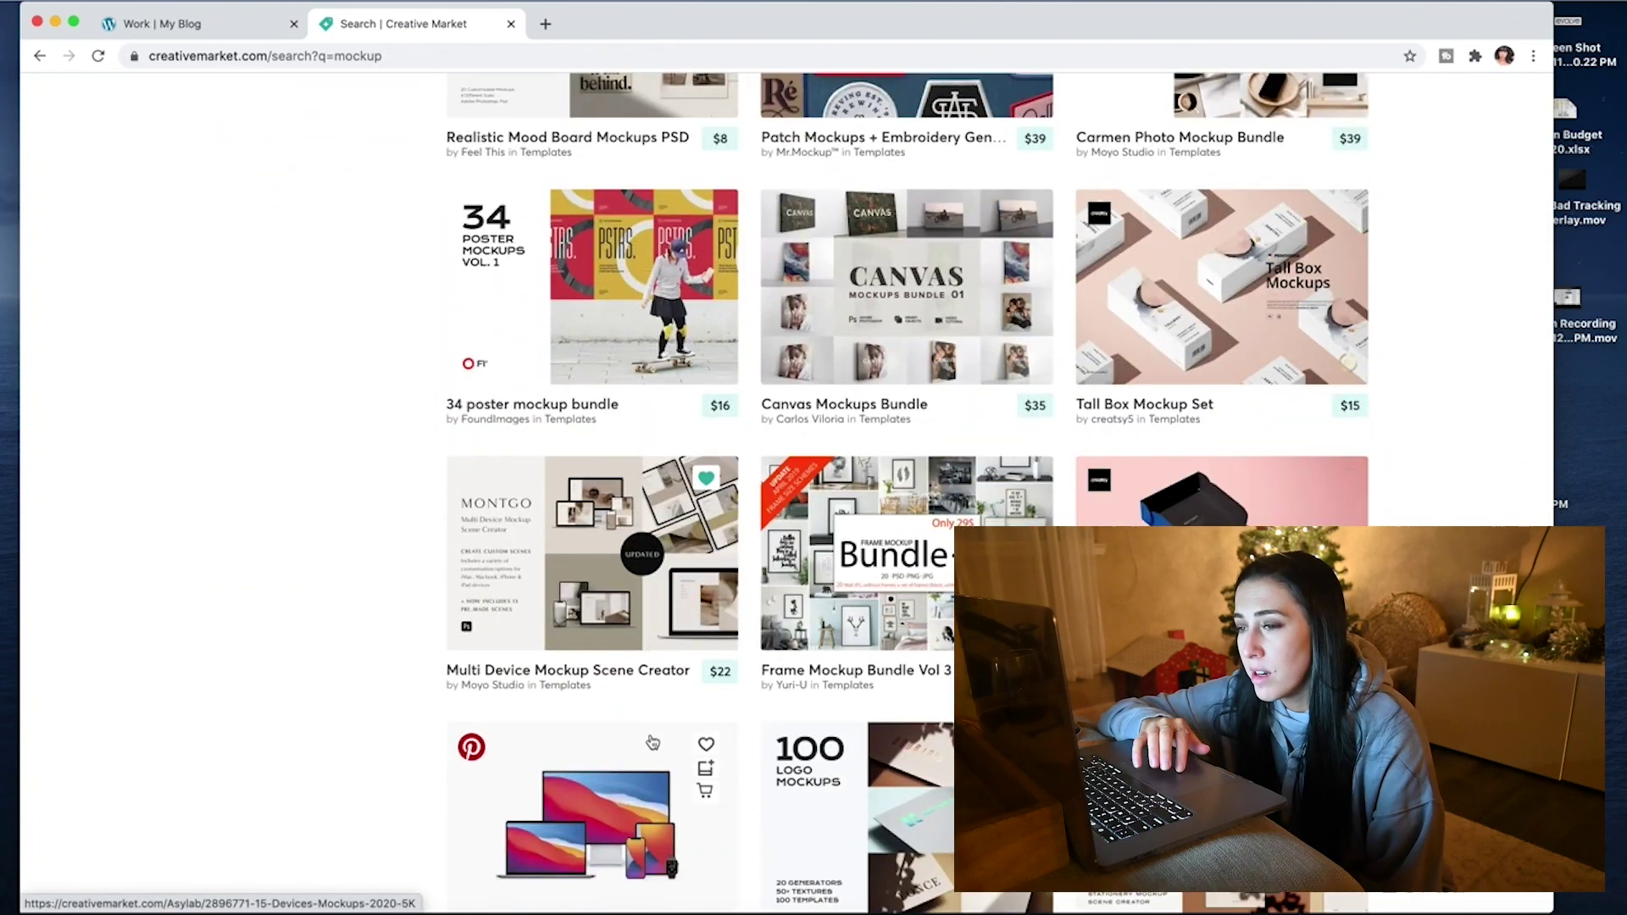
pyautogui.scroll(-1, 652, 743)
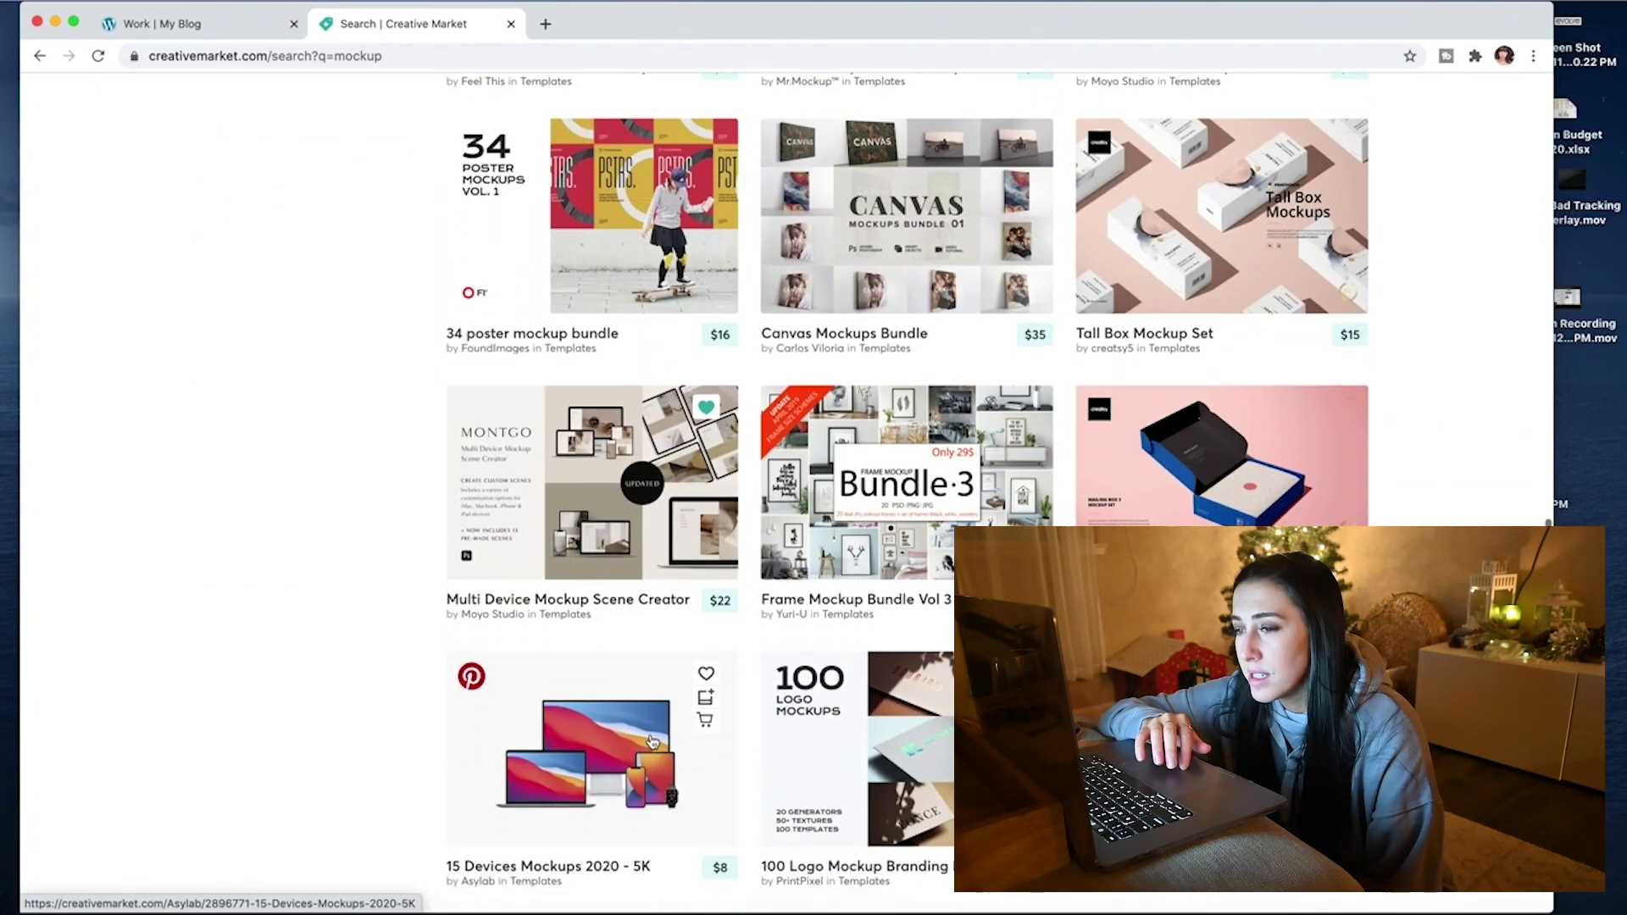
pyautogui.click(488, 615)
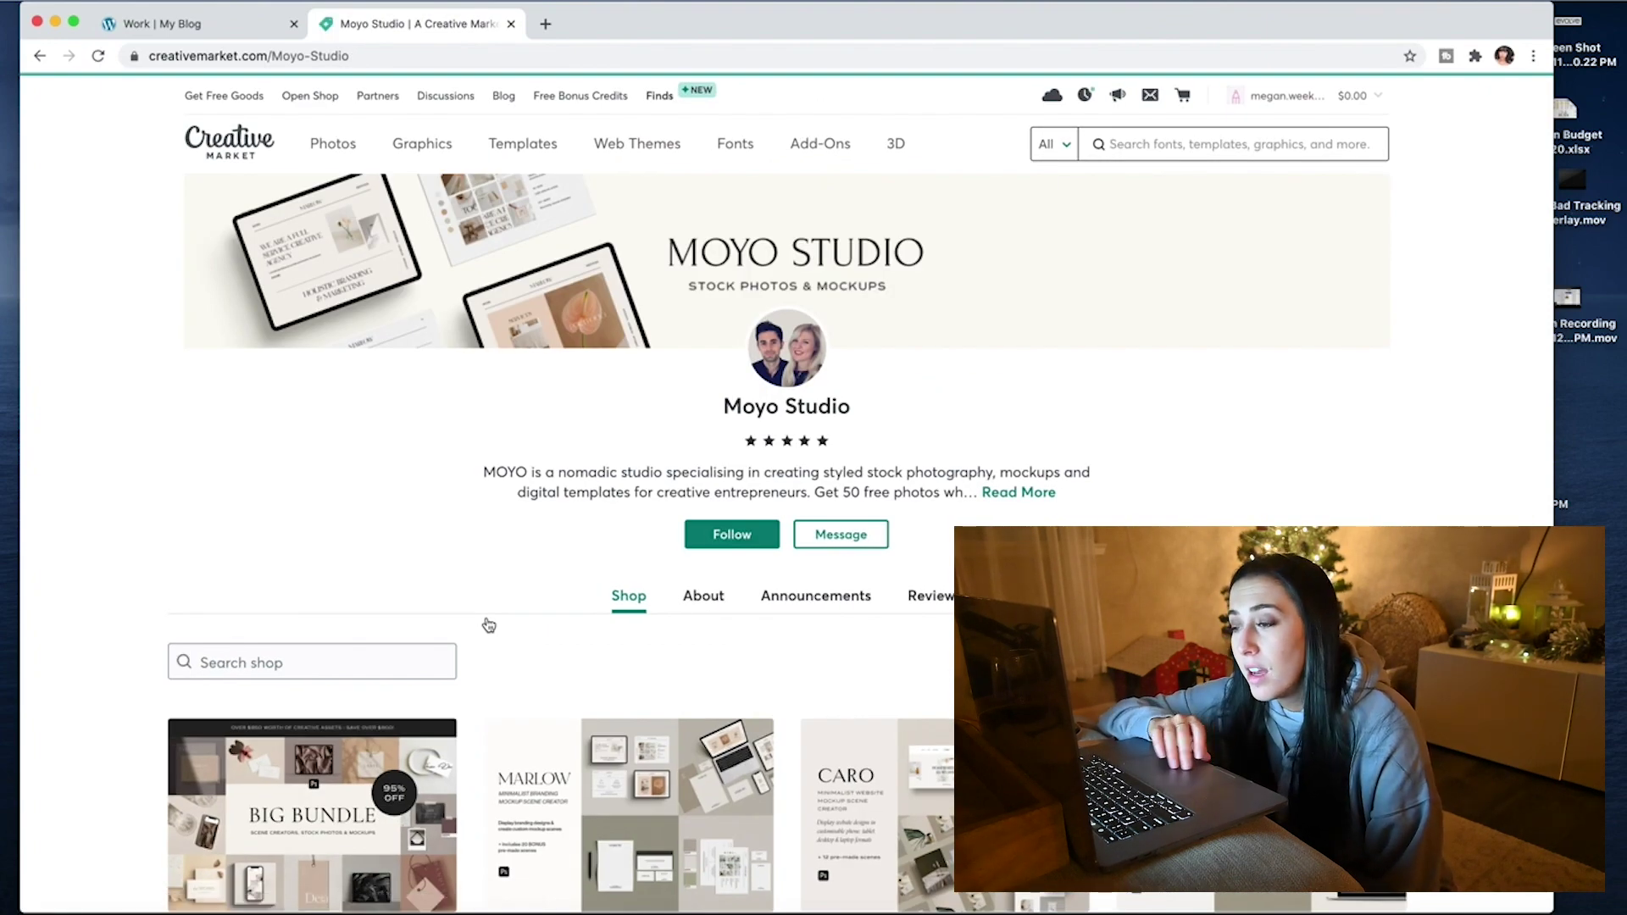
# Scroll the Moyo Studio shop and open the Carmen Photo Mockup Bundle
pyautogui.scroll(-5, 662, 640)
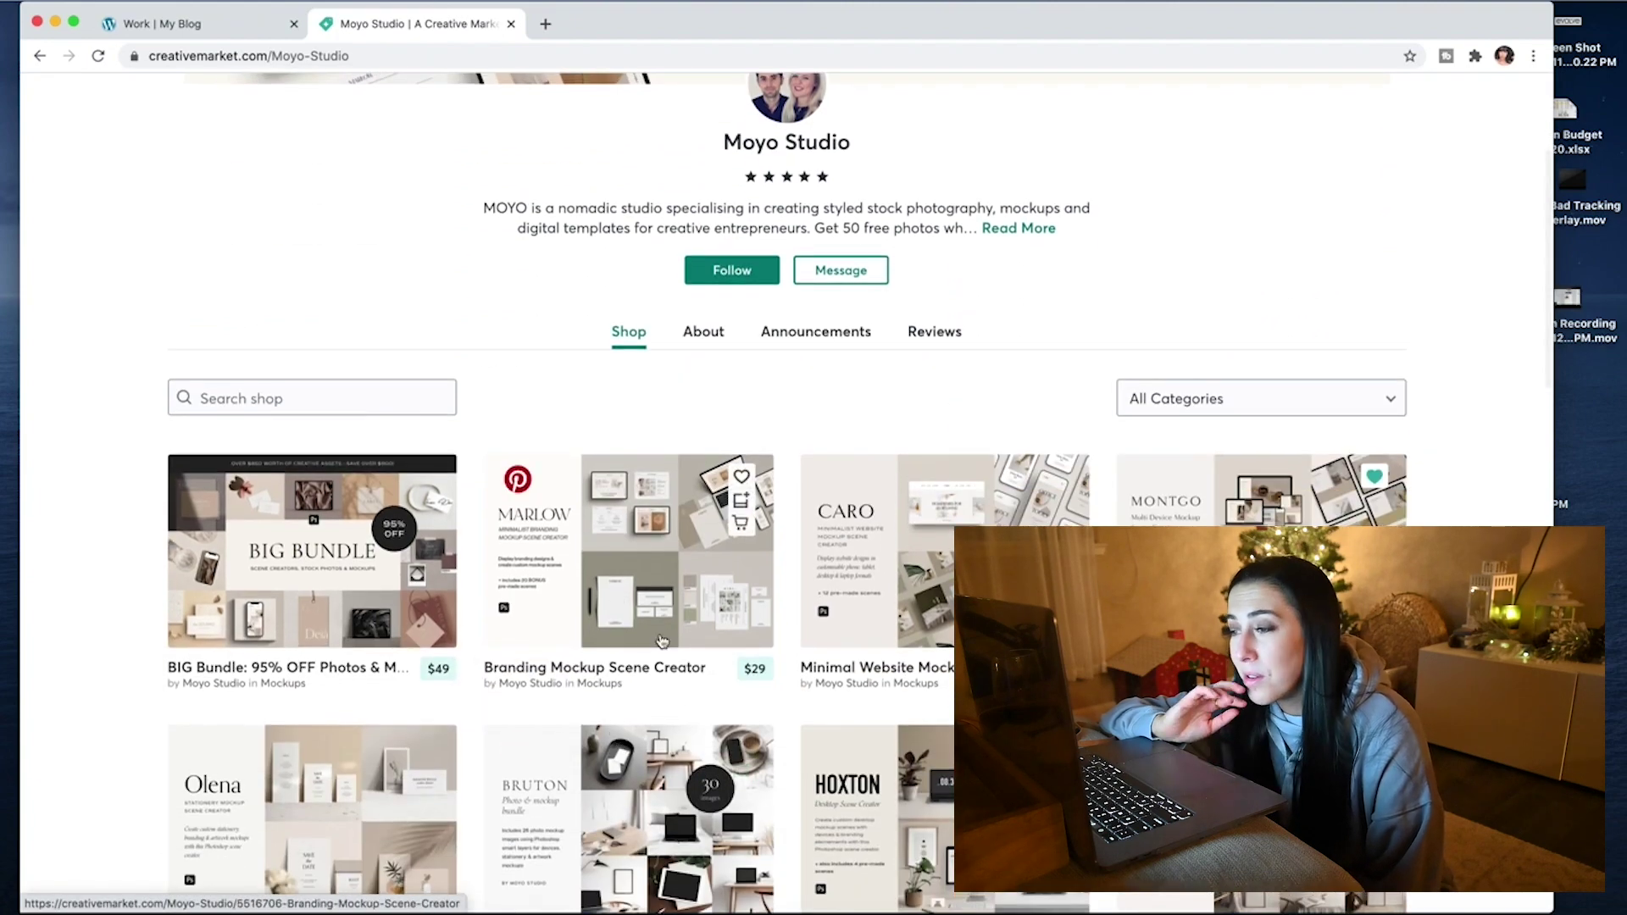
pyautogui.scroll(-3, 662, 640)
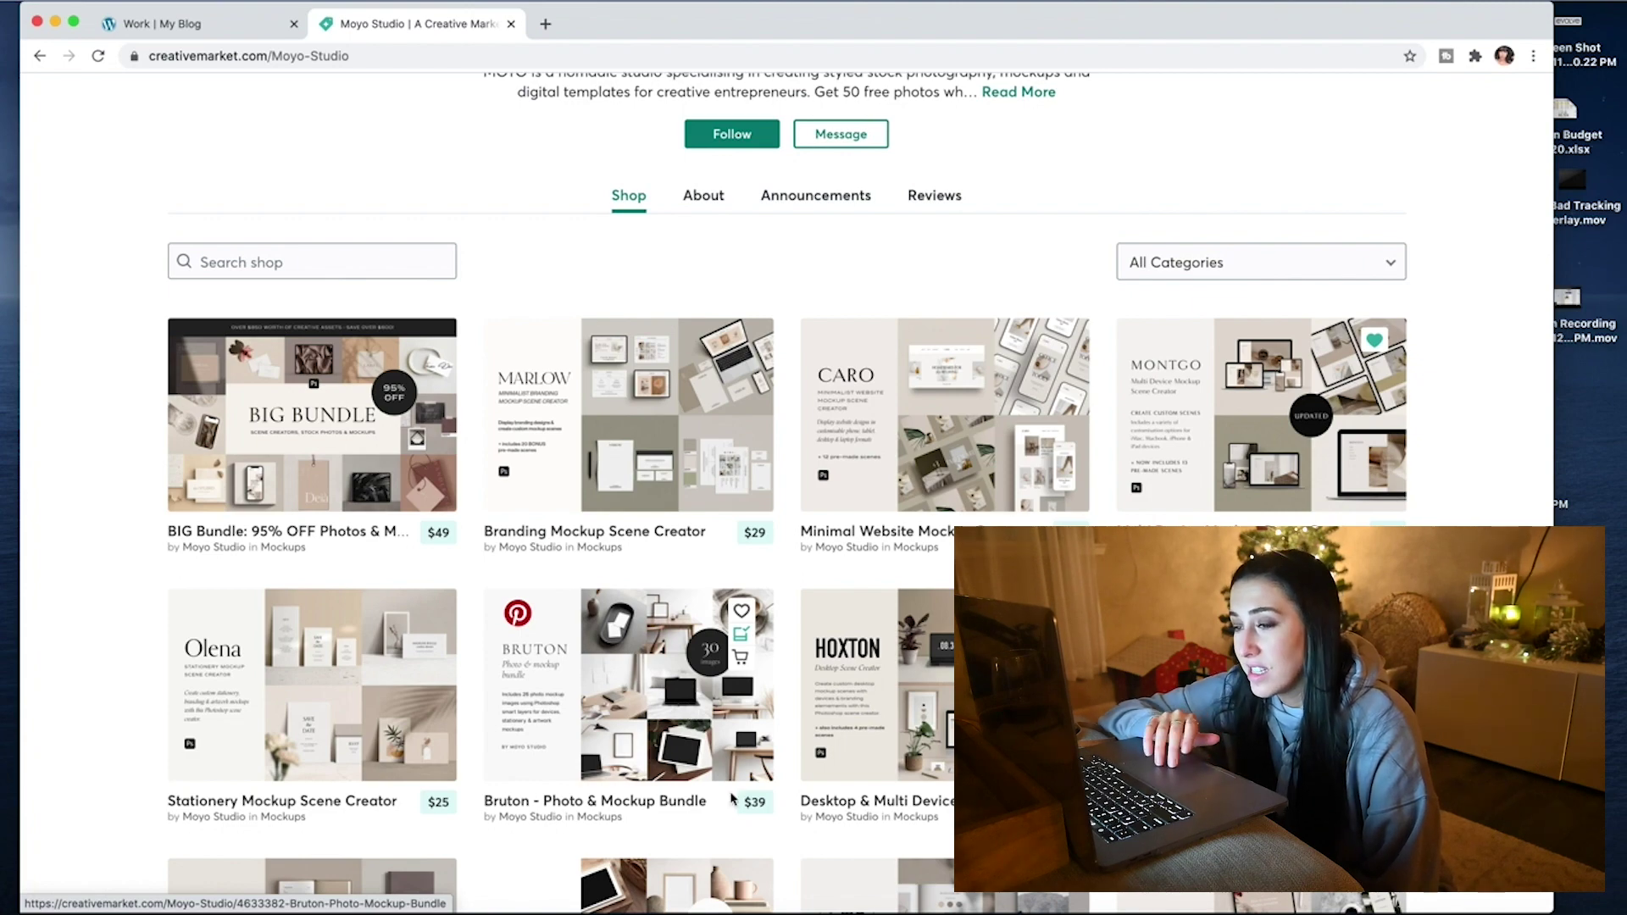
pyautogui.scroll(-8, 734, 799)
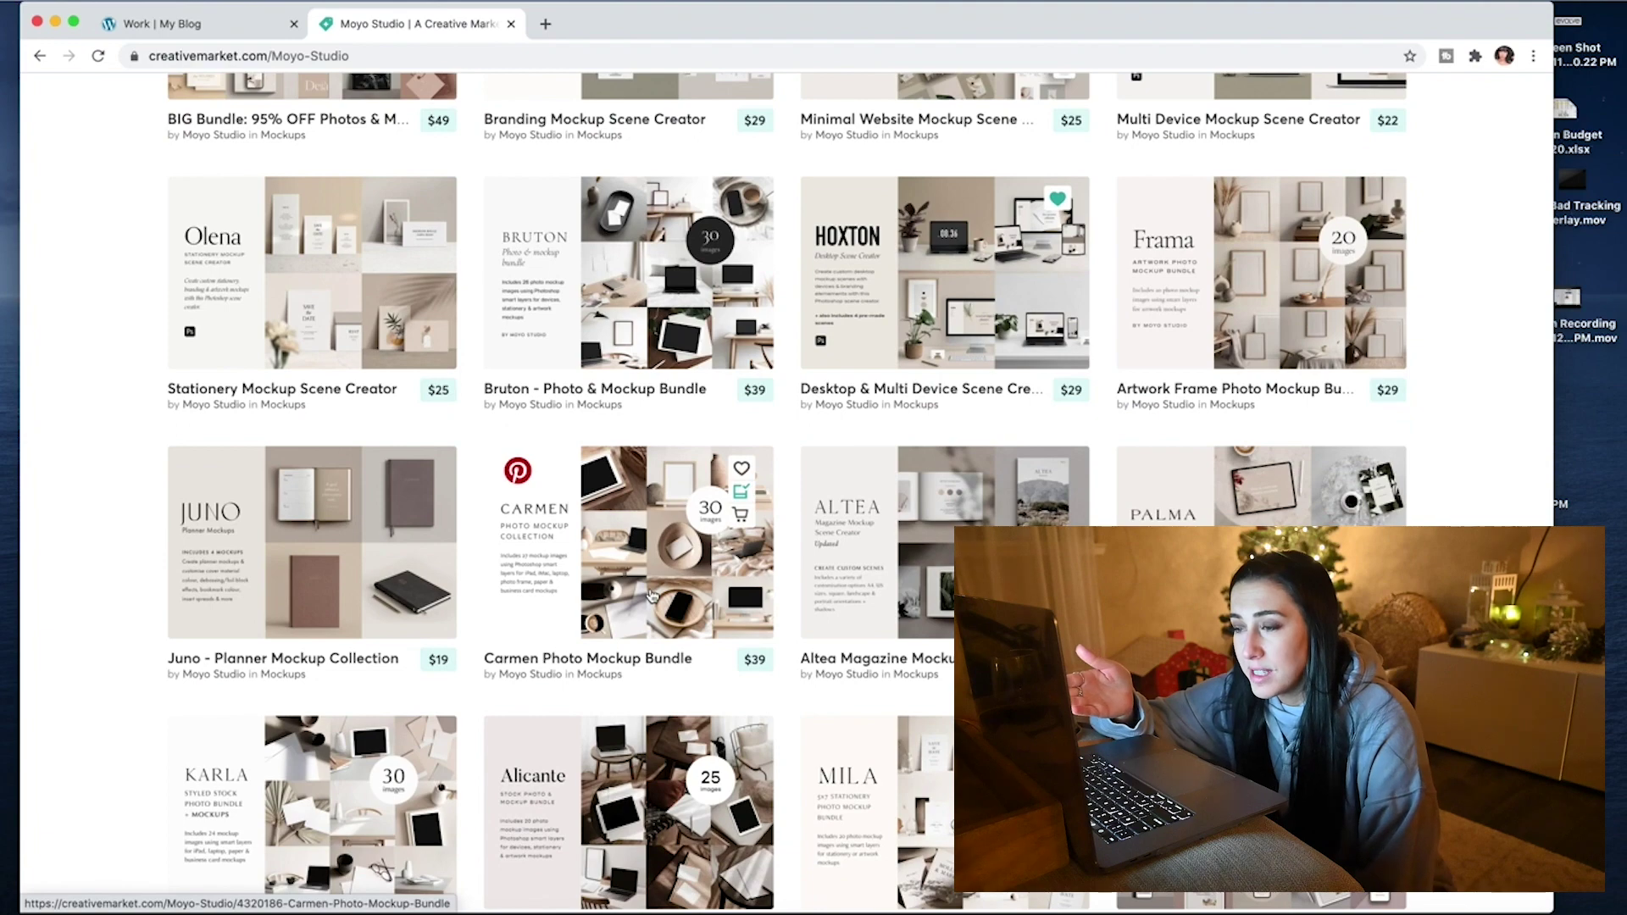
pyautogui.click(651, 594)
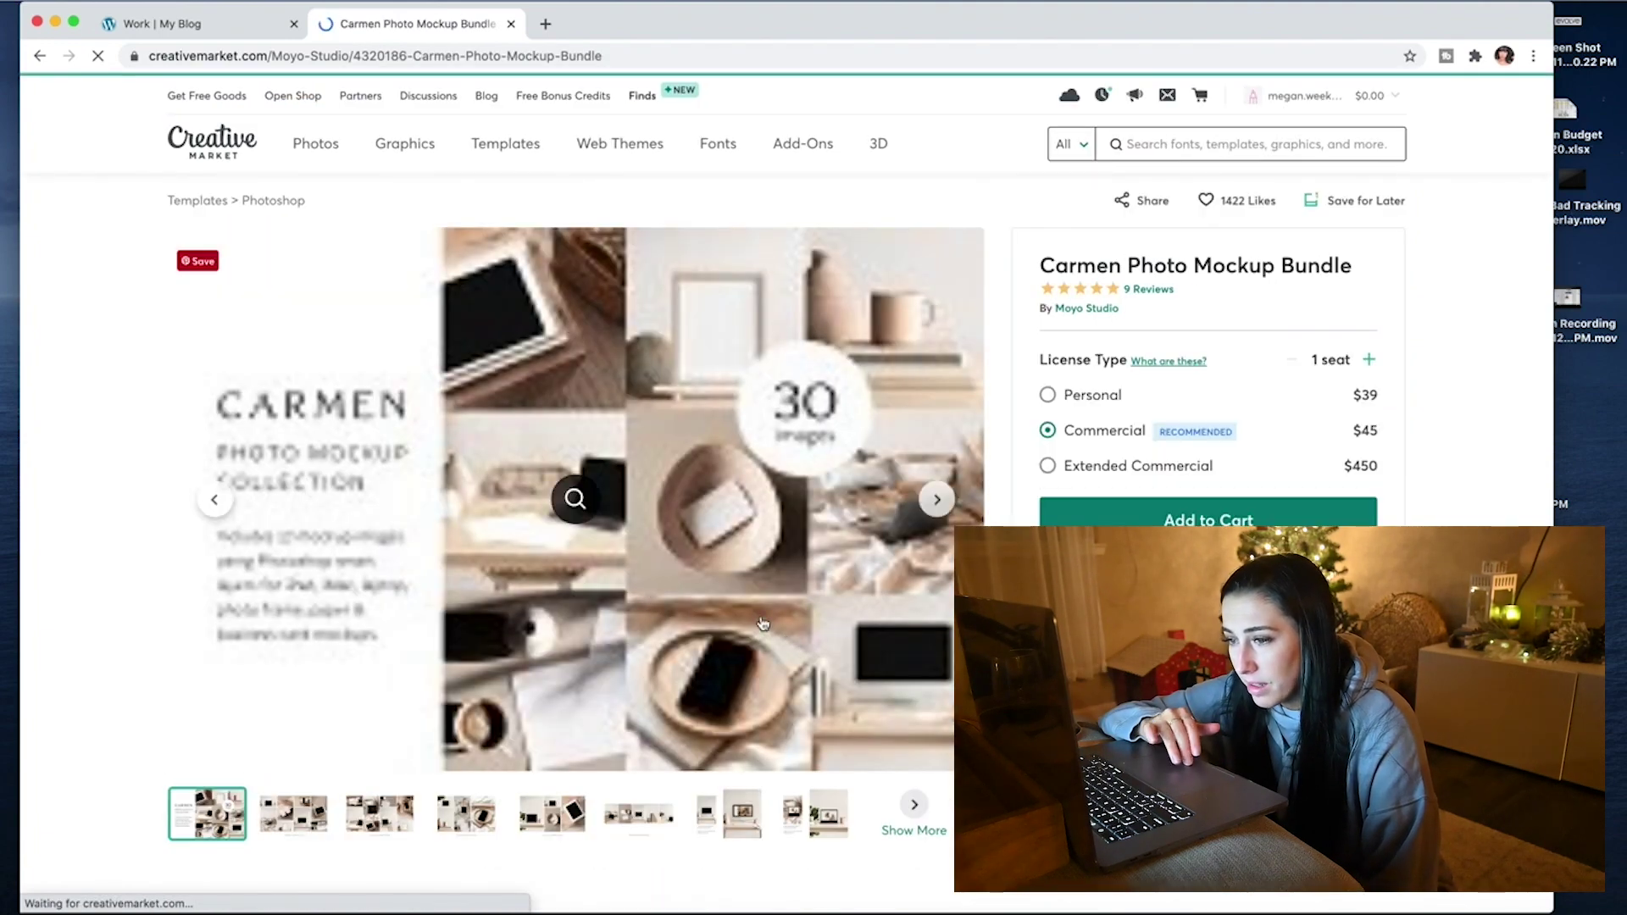
# Browse the Carmen bundle's preview images from the fourth through the eighth
pyautogui.click(479, 826)
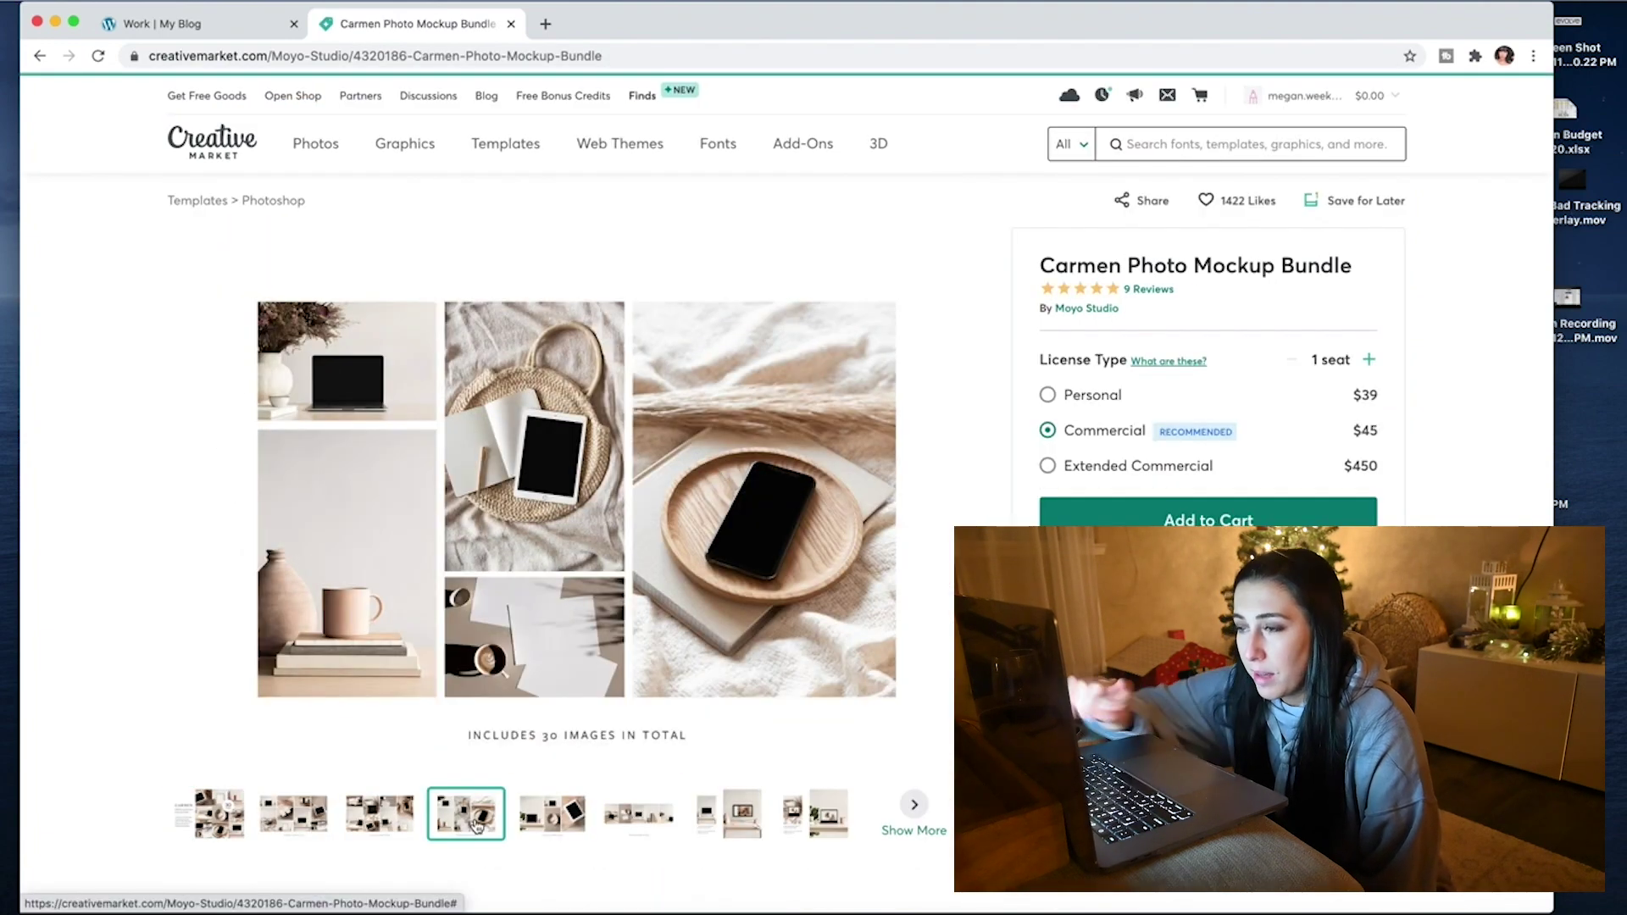
pyautogui.moveTo(394, 415)
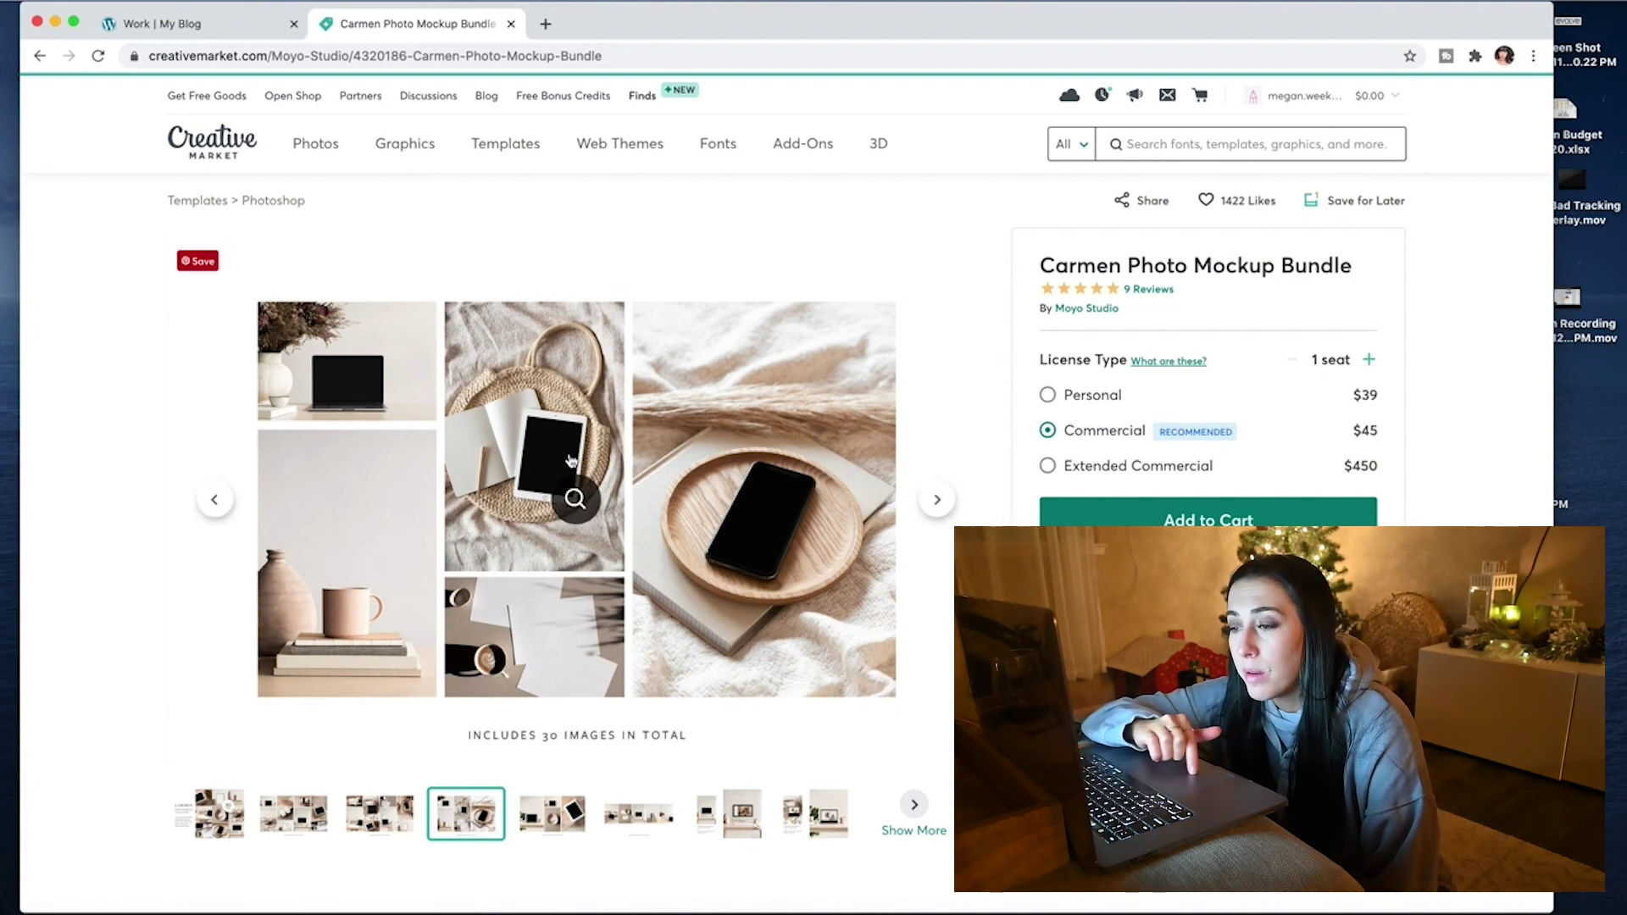
pyautogui.click(570, 831)
pyautogui.click(729, 812)
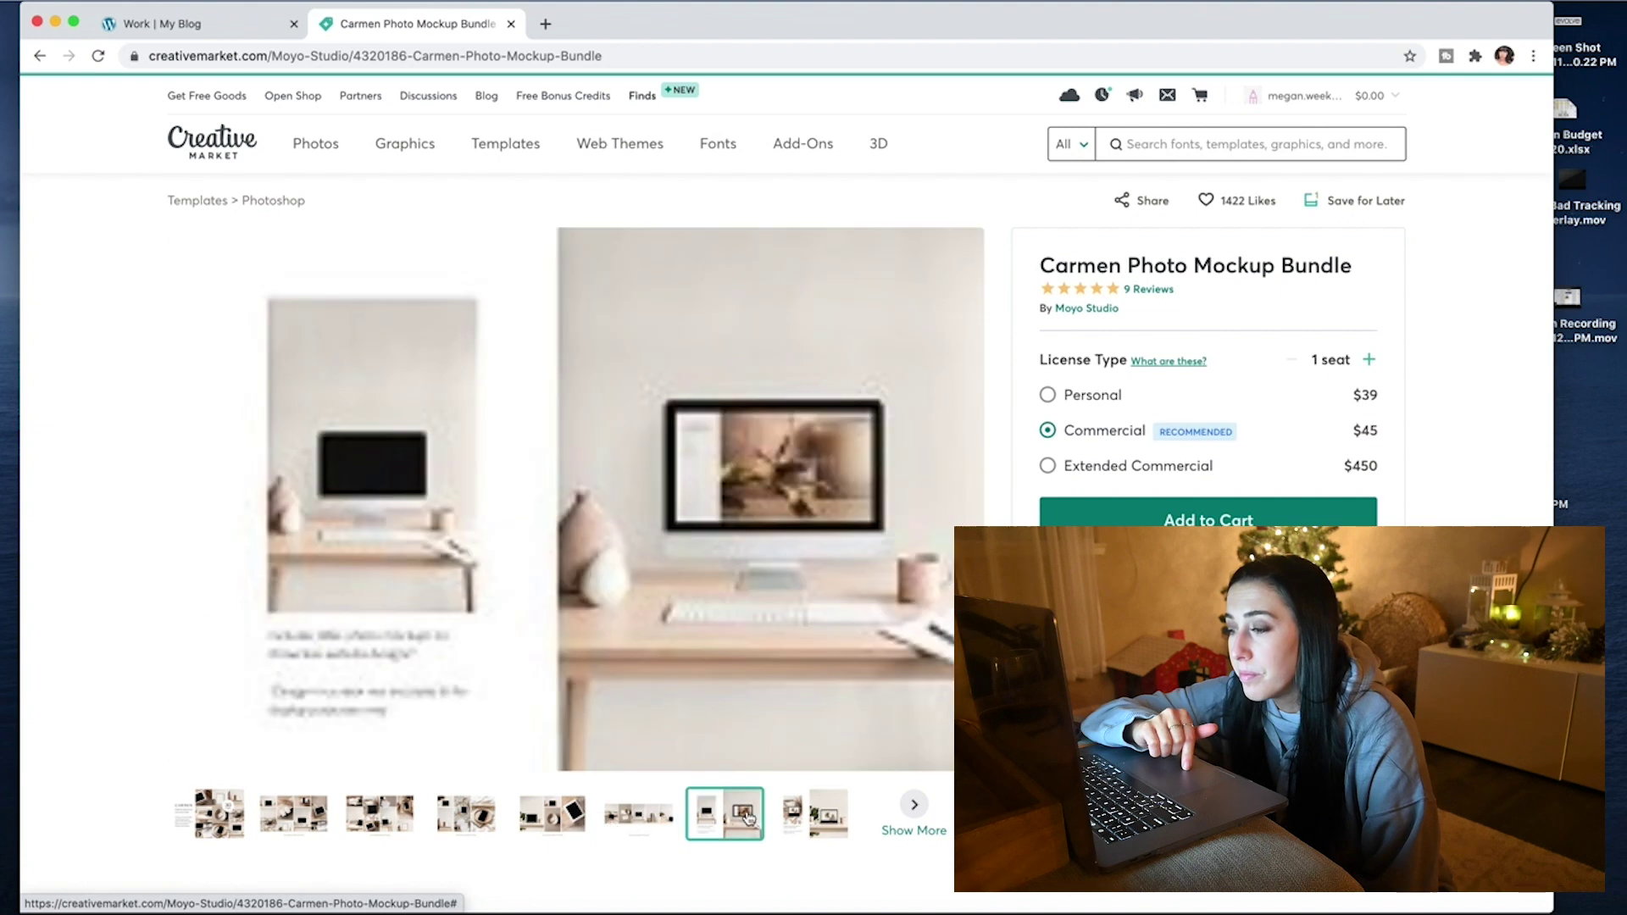
pyautogui.click(811, 812)
pyautogui.click(819, 712)
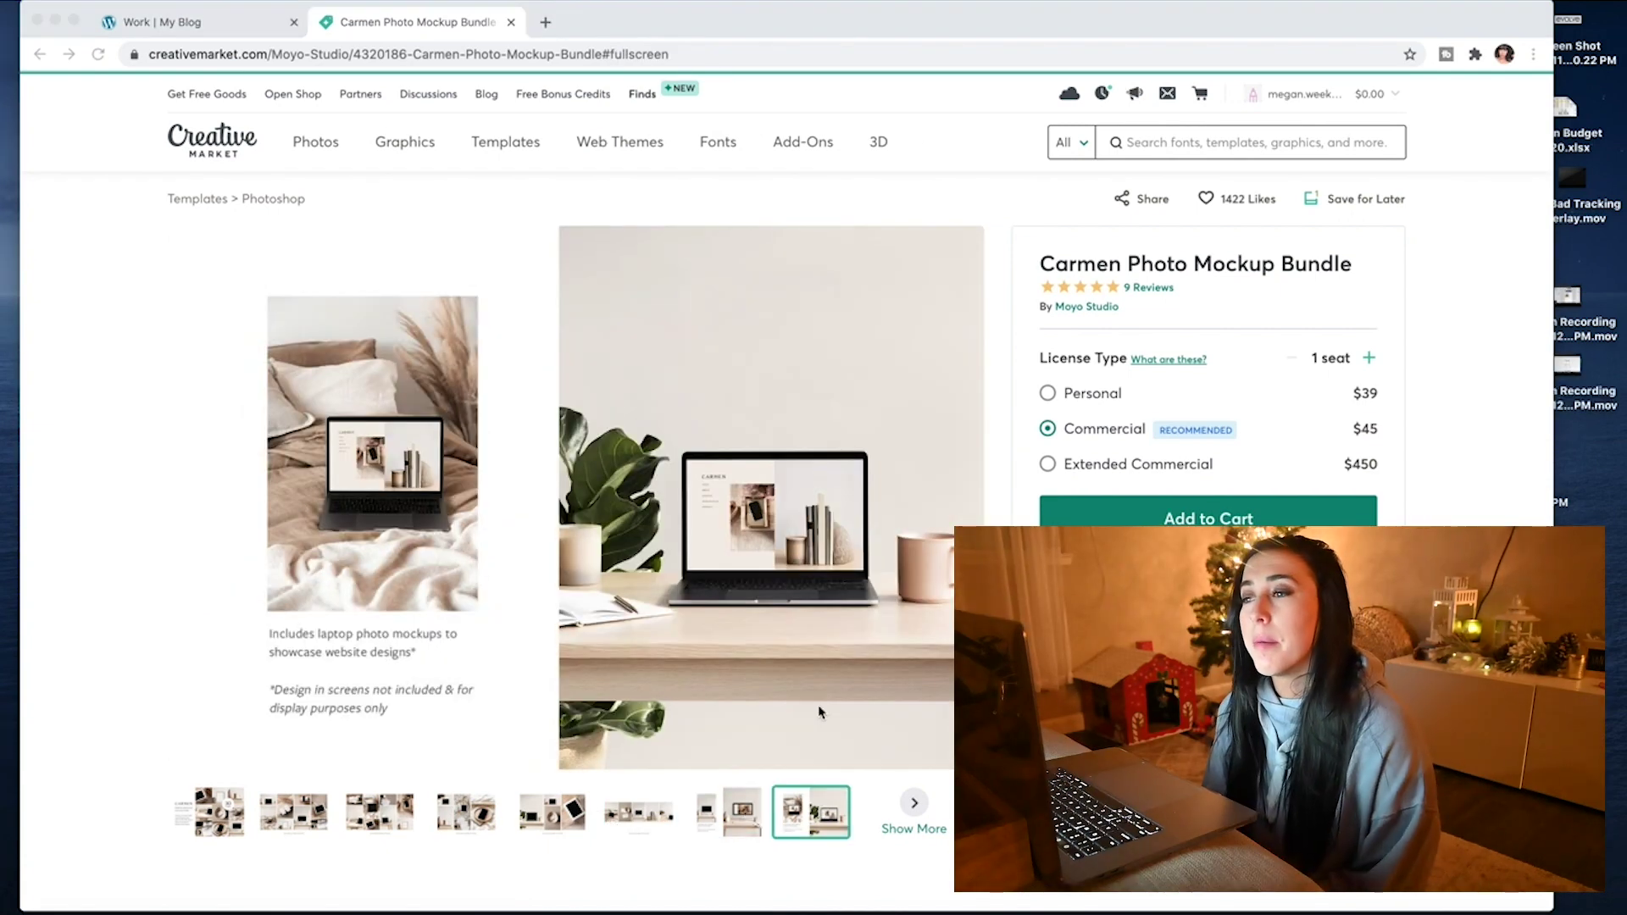
pyautogui.click(563, 15)
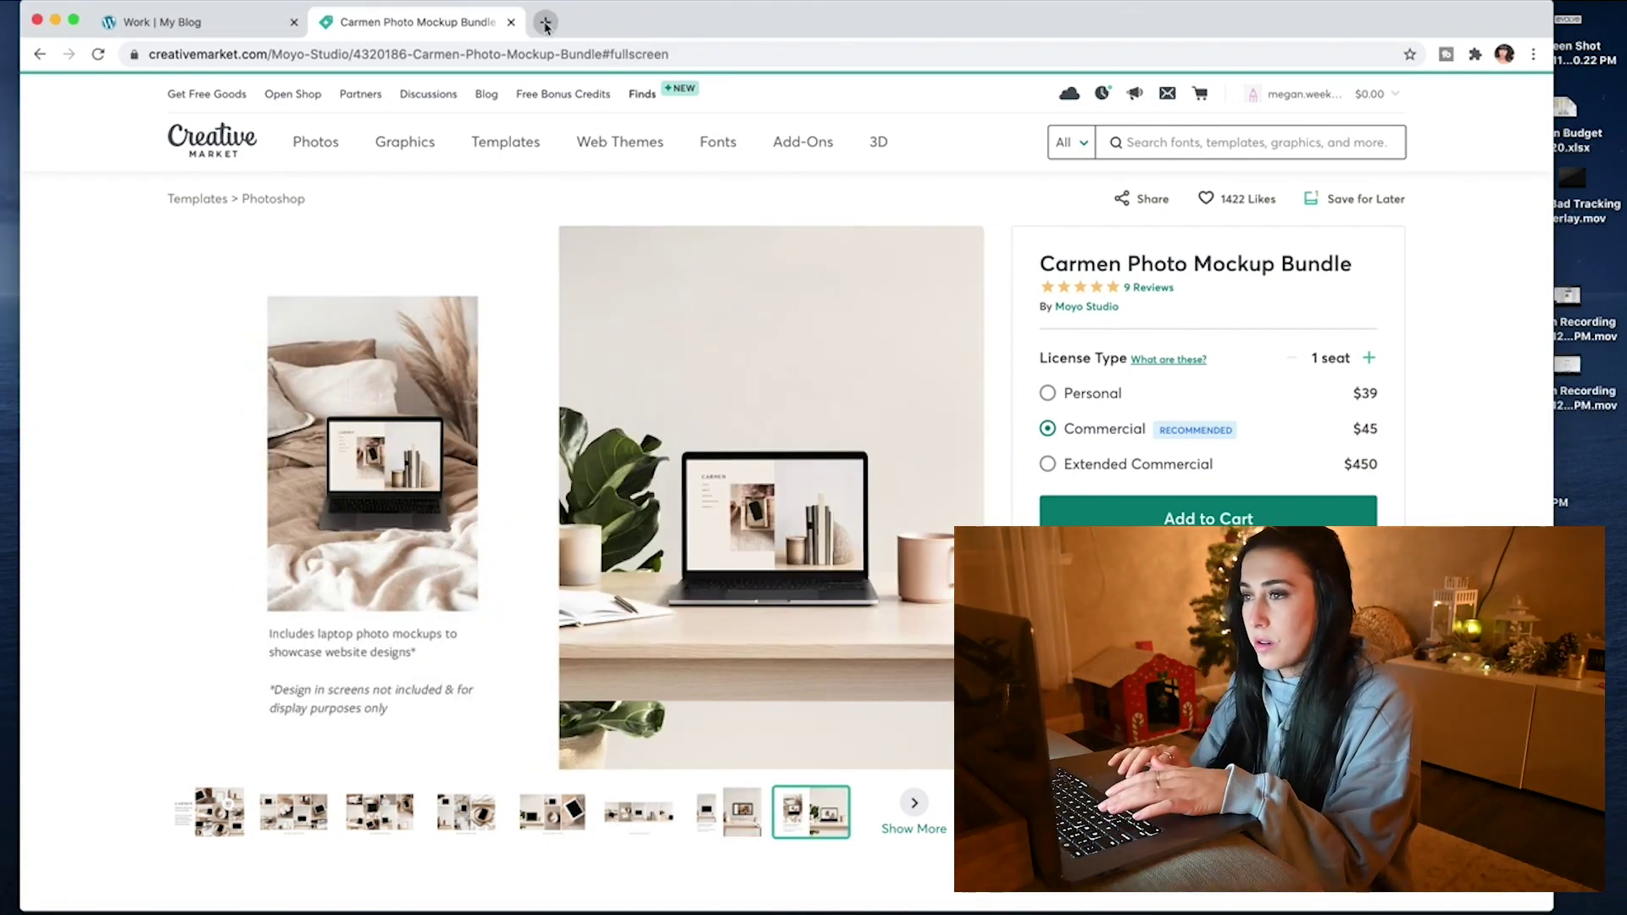
pyautogui.click(545, 22)
# Go to freepik.com and search it for 'mockup'
pyautogui.write('free')
pyautogui.press('Return')
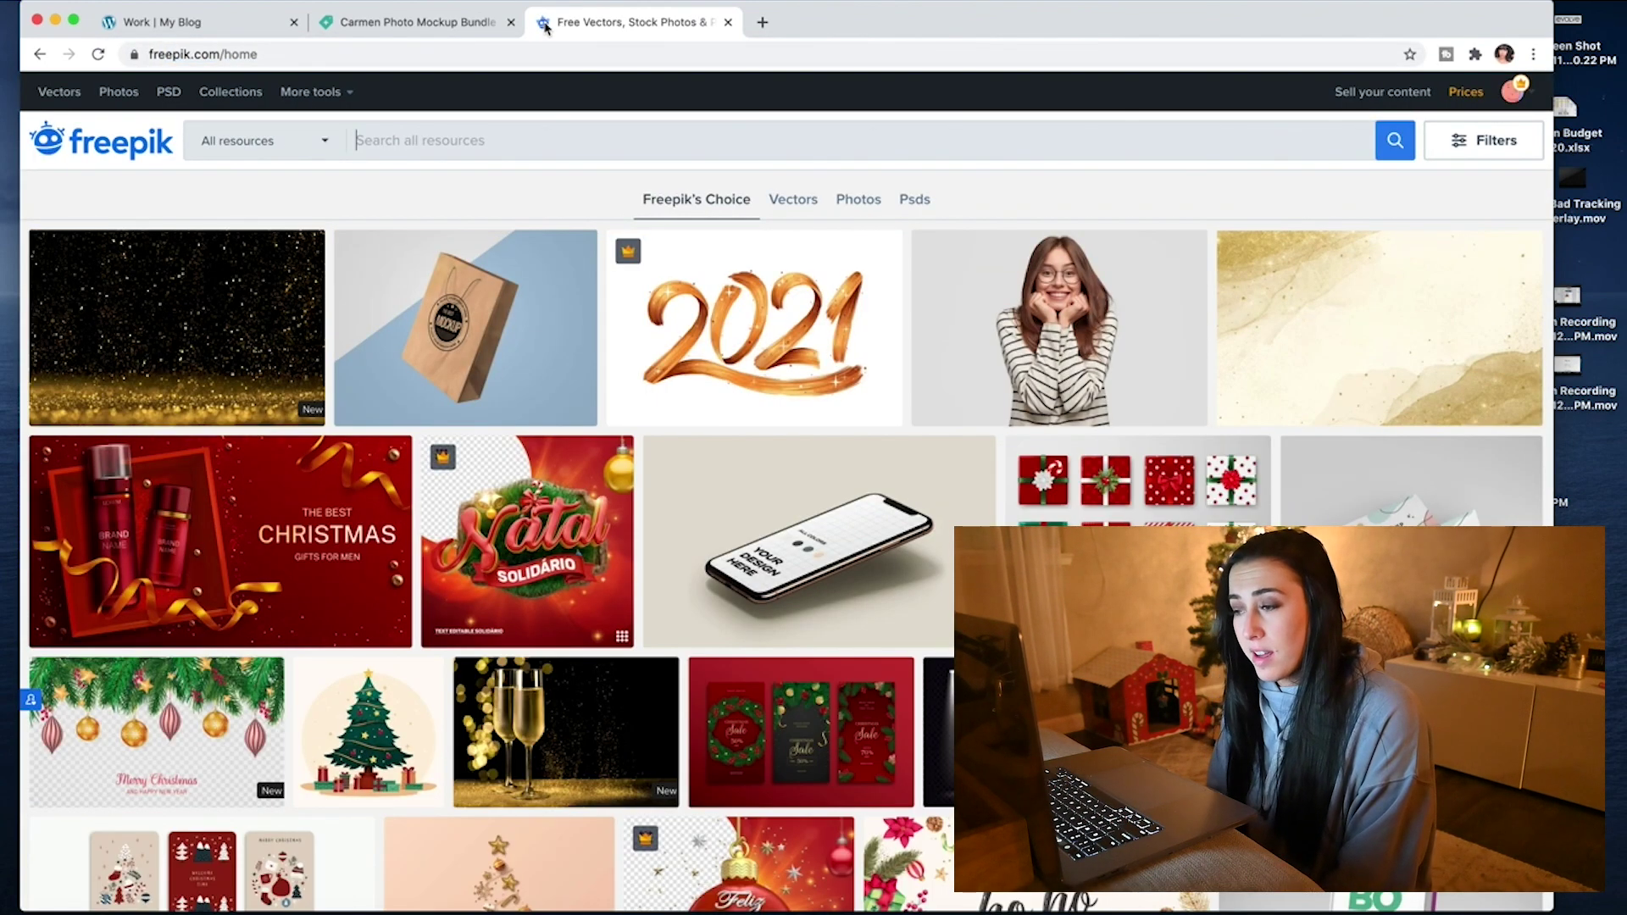
pyautogui.write('mockup')
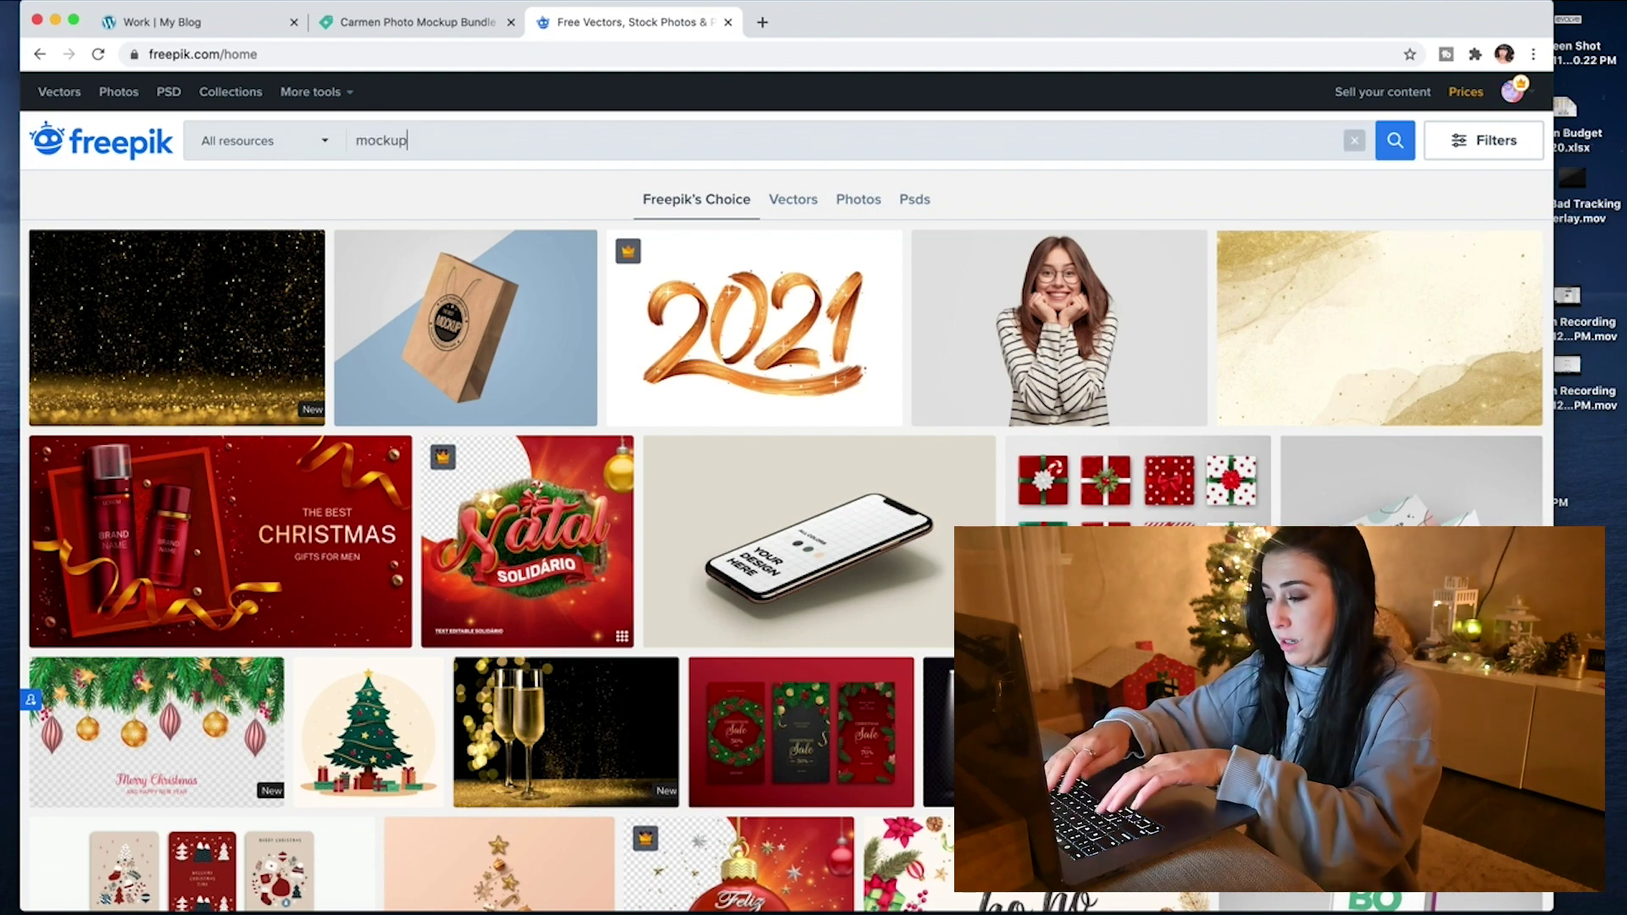
pyautogui.press('Return')
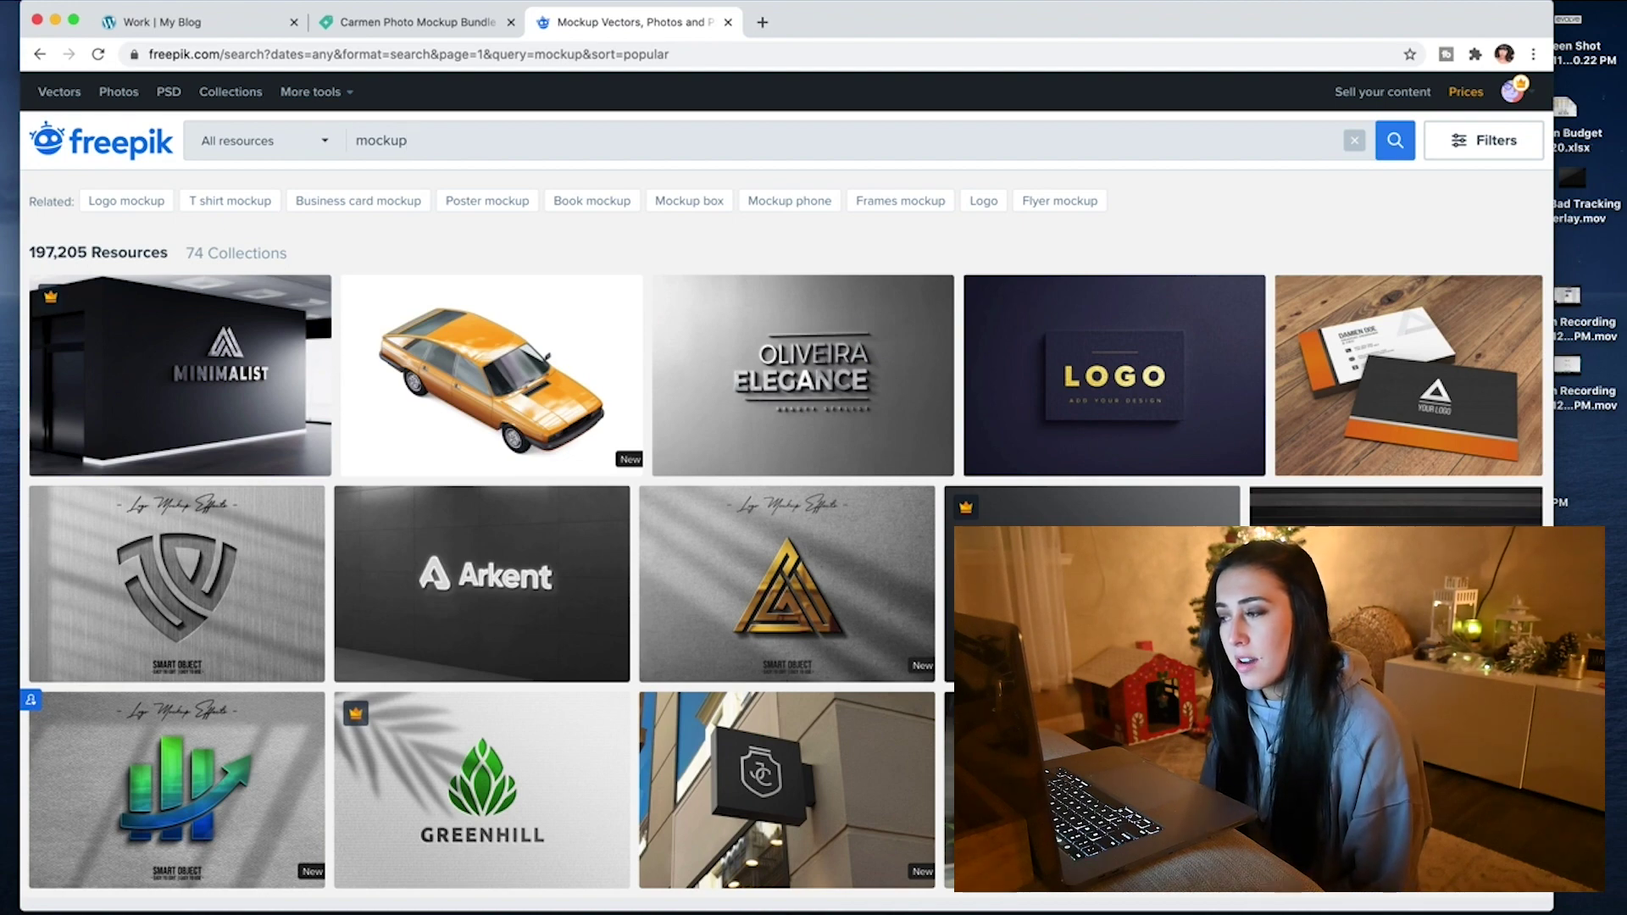
# Scroll the Freepik mockup results, return to the top, and switch back to the Carmen bundle
pyautogui.scroll(-10, 720, 195)
pyautogui.scroll(-20, 649, 151)
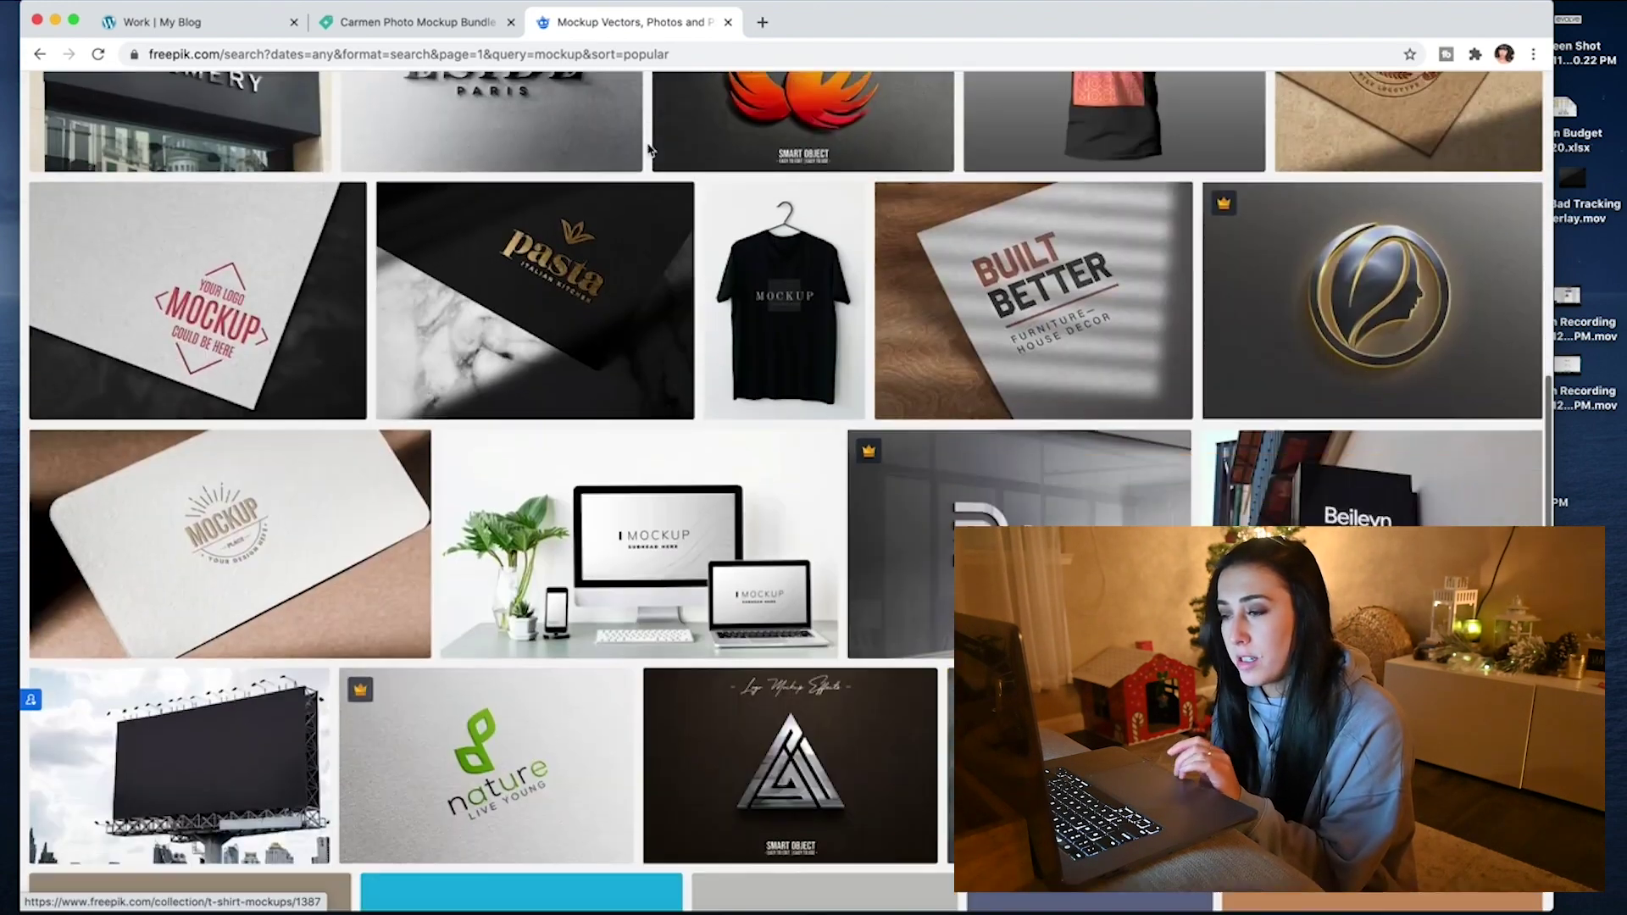
pyautogui.scroll(-5, 649, 151)
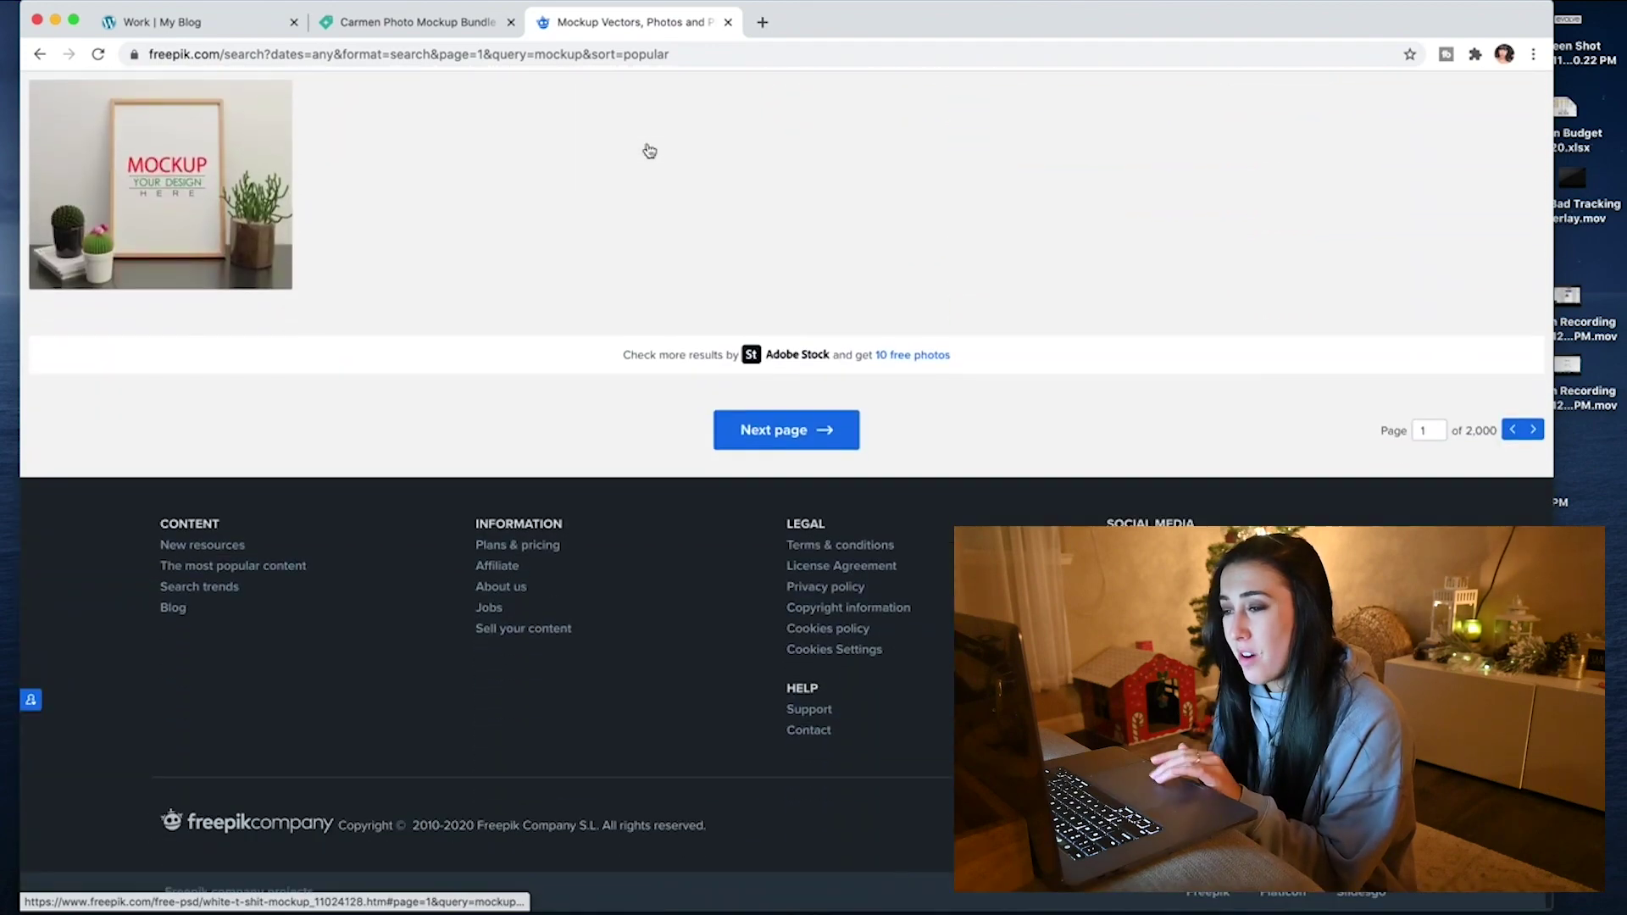
pyautogui.press('super+Up')
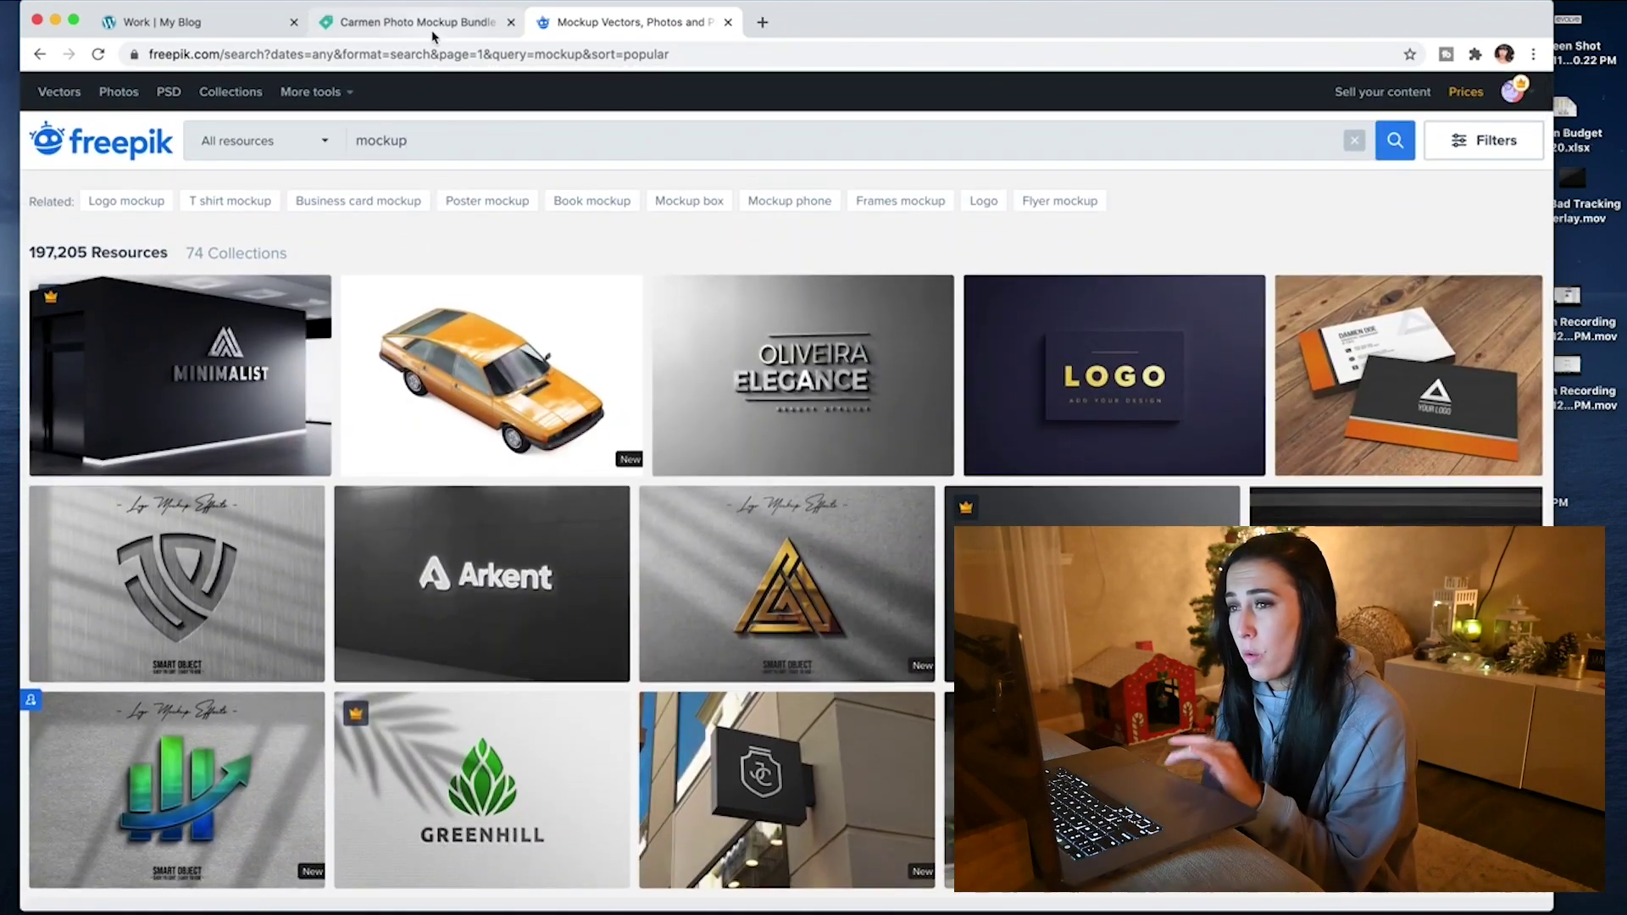
pyautogui.click(435, 32)
# Open Creative Market purchases and find the Elm - Business Card Mockup Kit
pyautogui.moveTo(1336, 107)
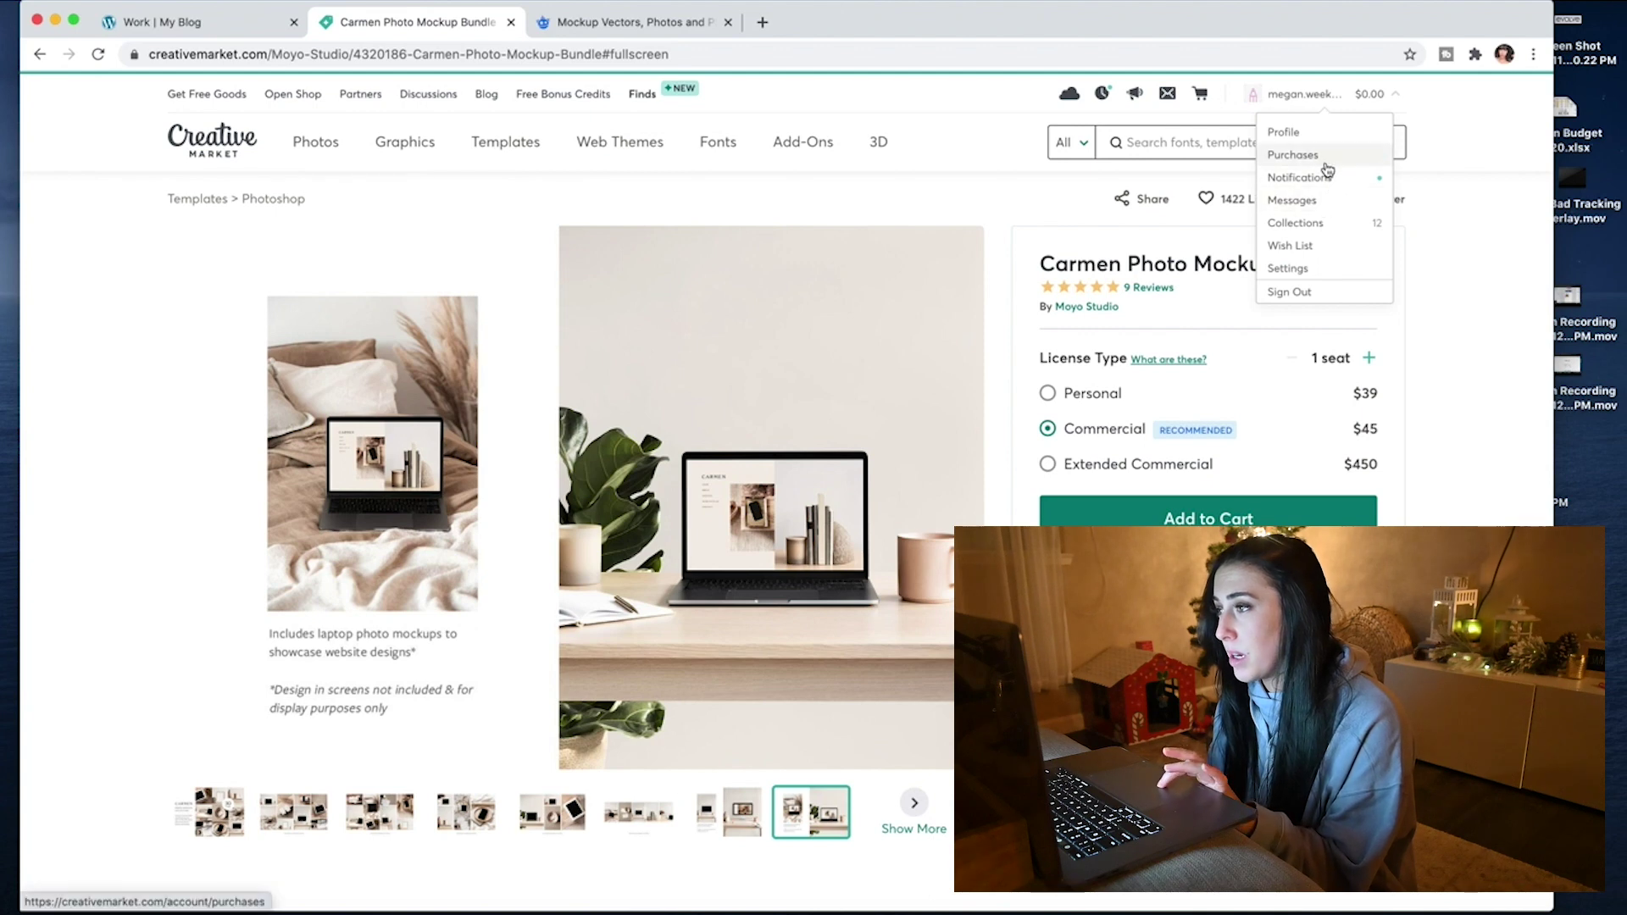
pyautogui.click(1327, 169)
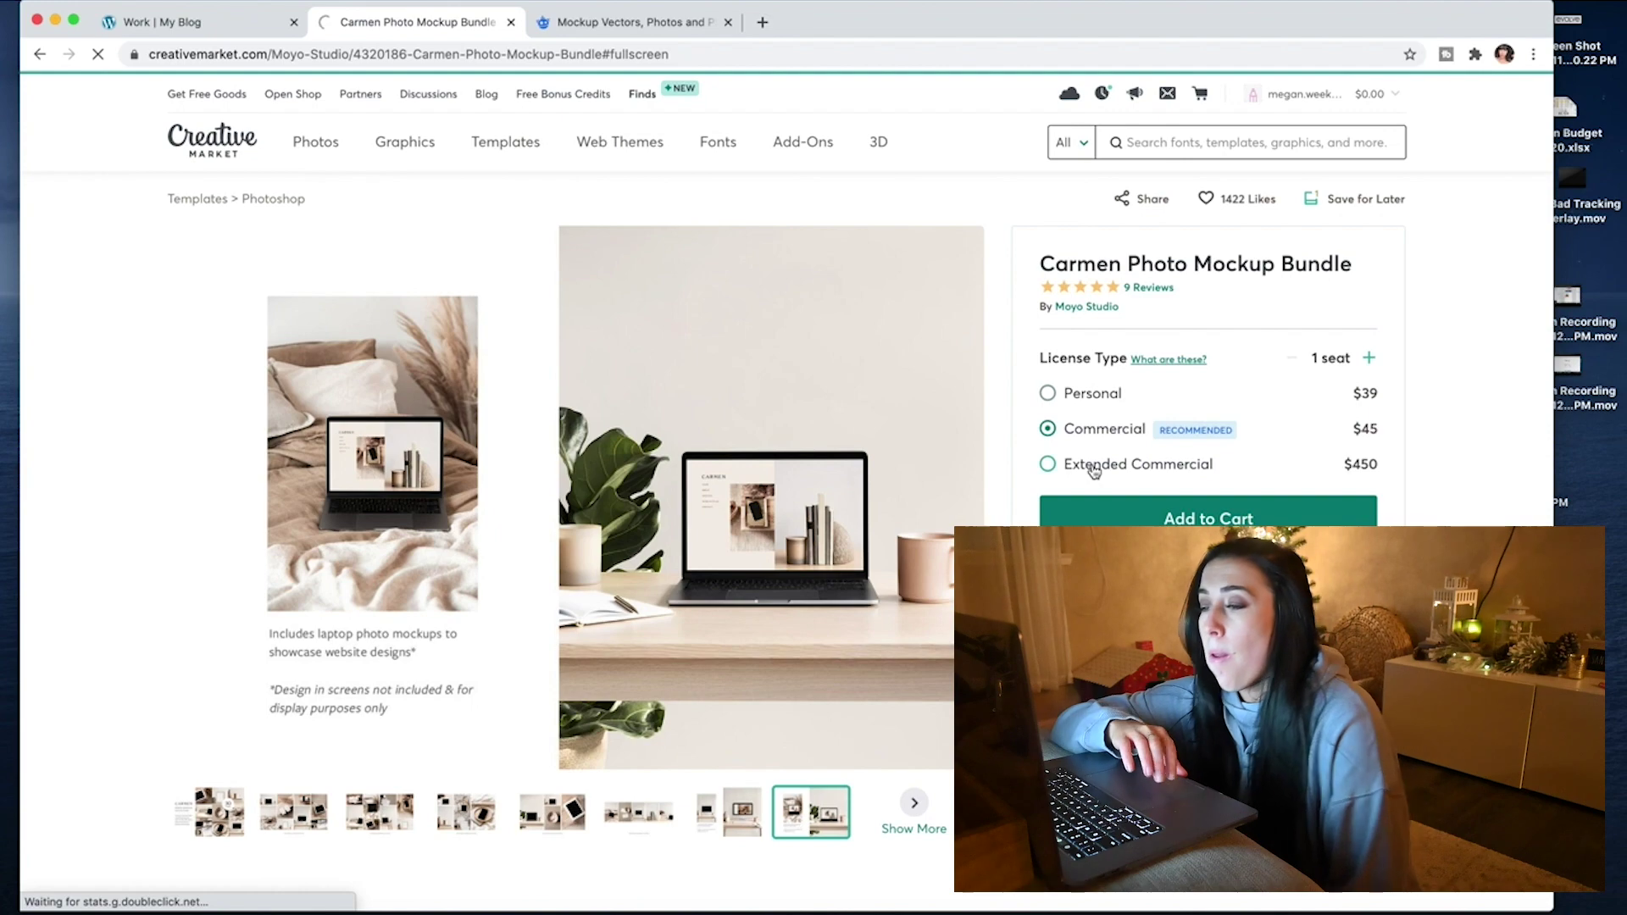
pyautogui.scroll(-3, 767, 305)
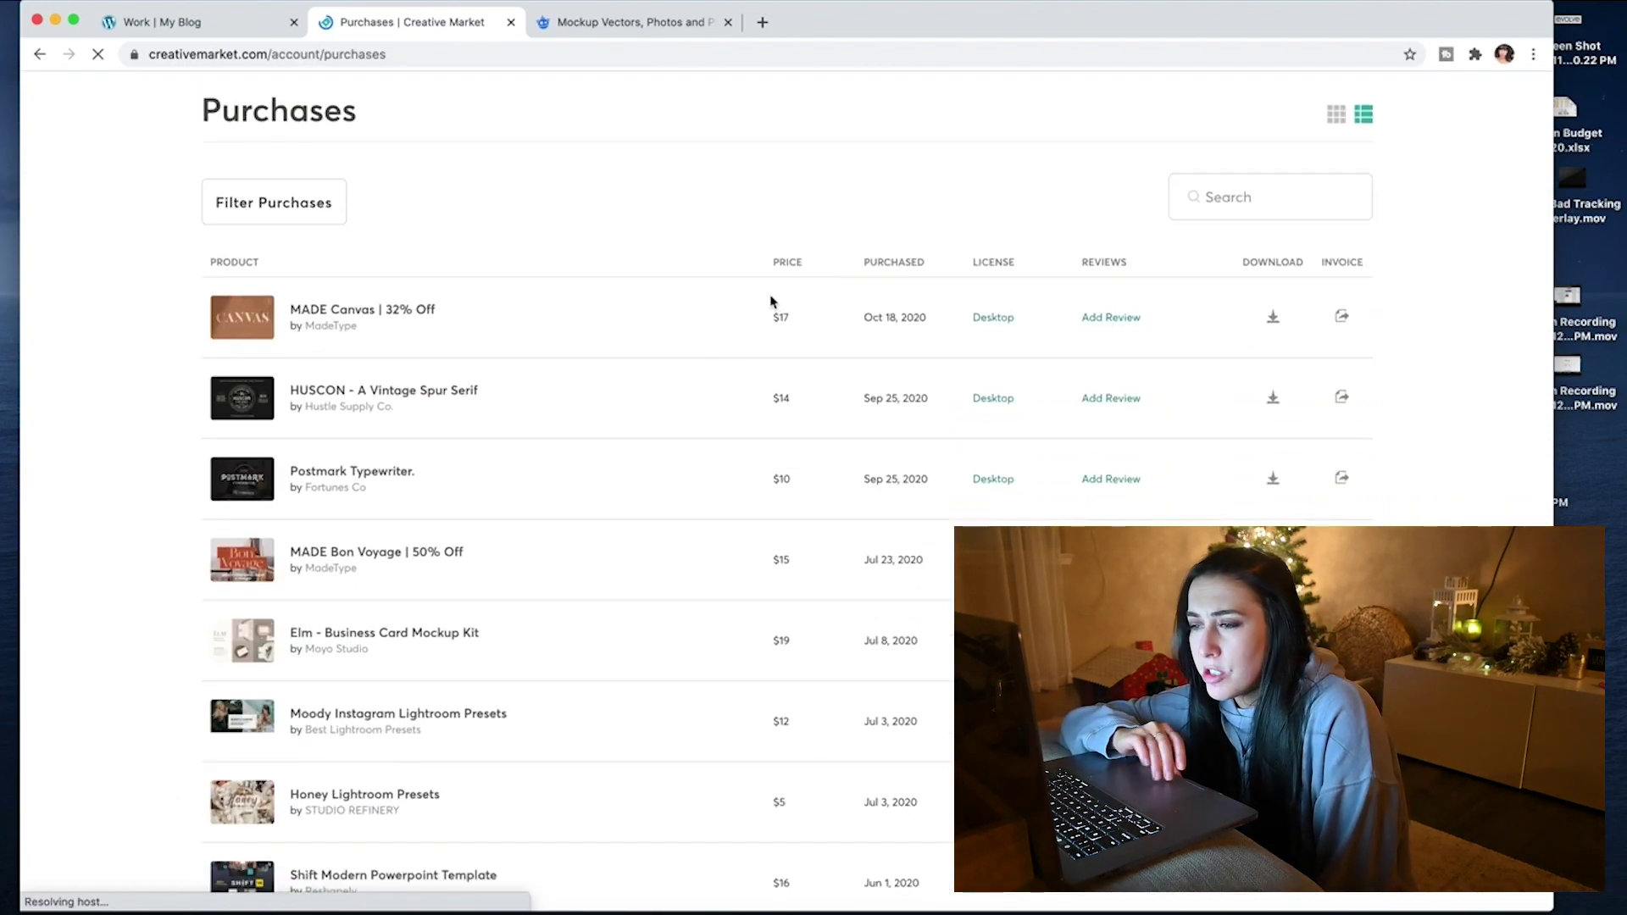
pyautogui.scroll(-3, 552, 476)
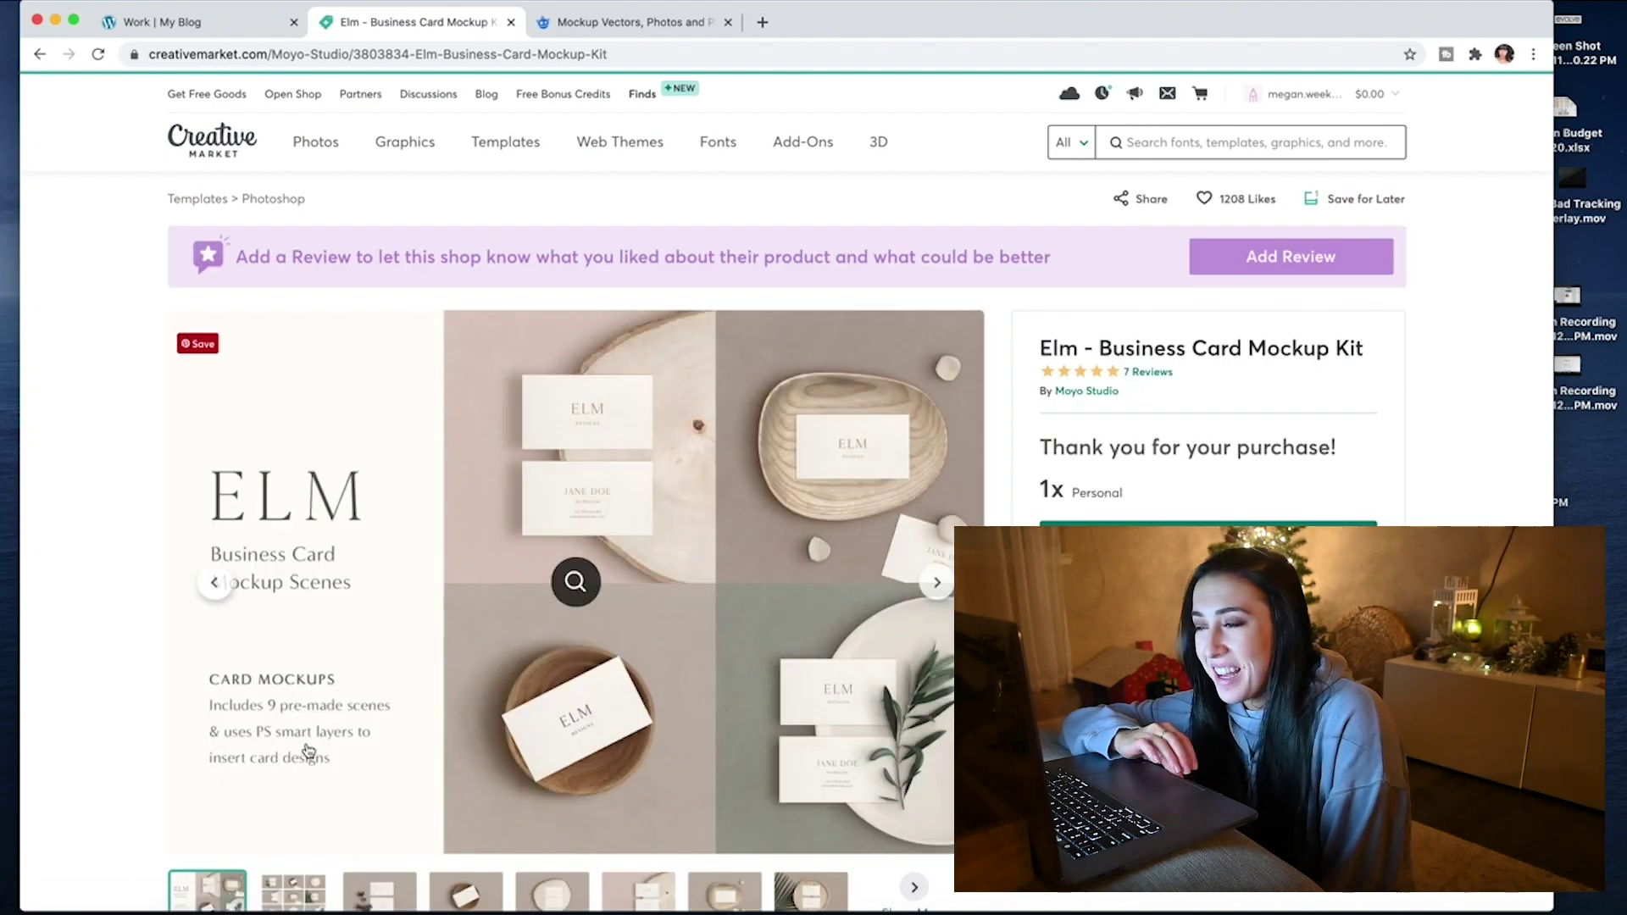
pyautogui.scroll(-2, 307, 752)
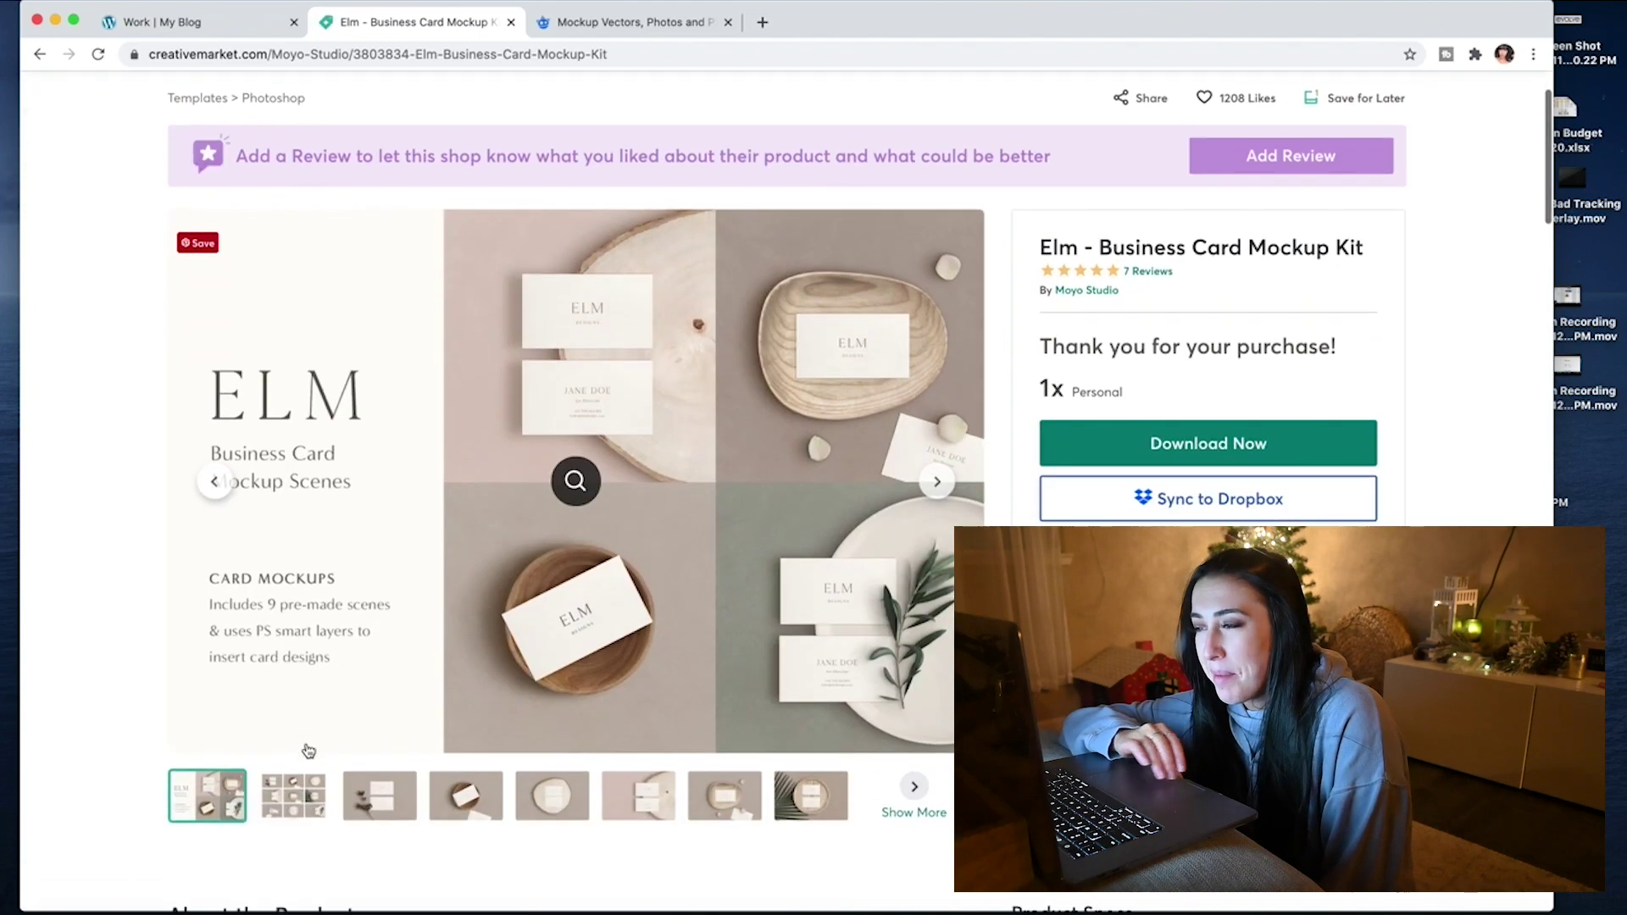
# Page through the Elm kit's preview images and download it as a zip
pyautogui.click(938, 482)
pyautogui.click(937, 483)
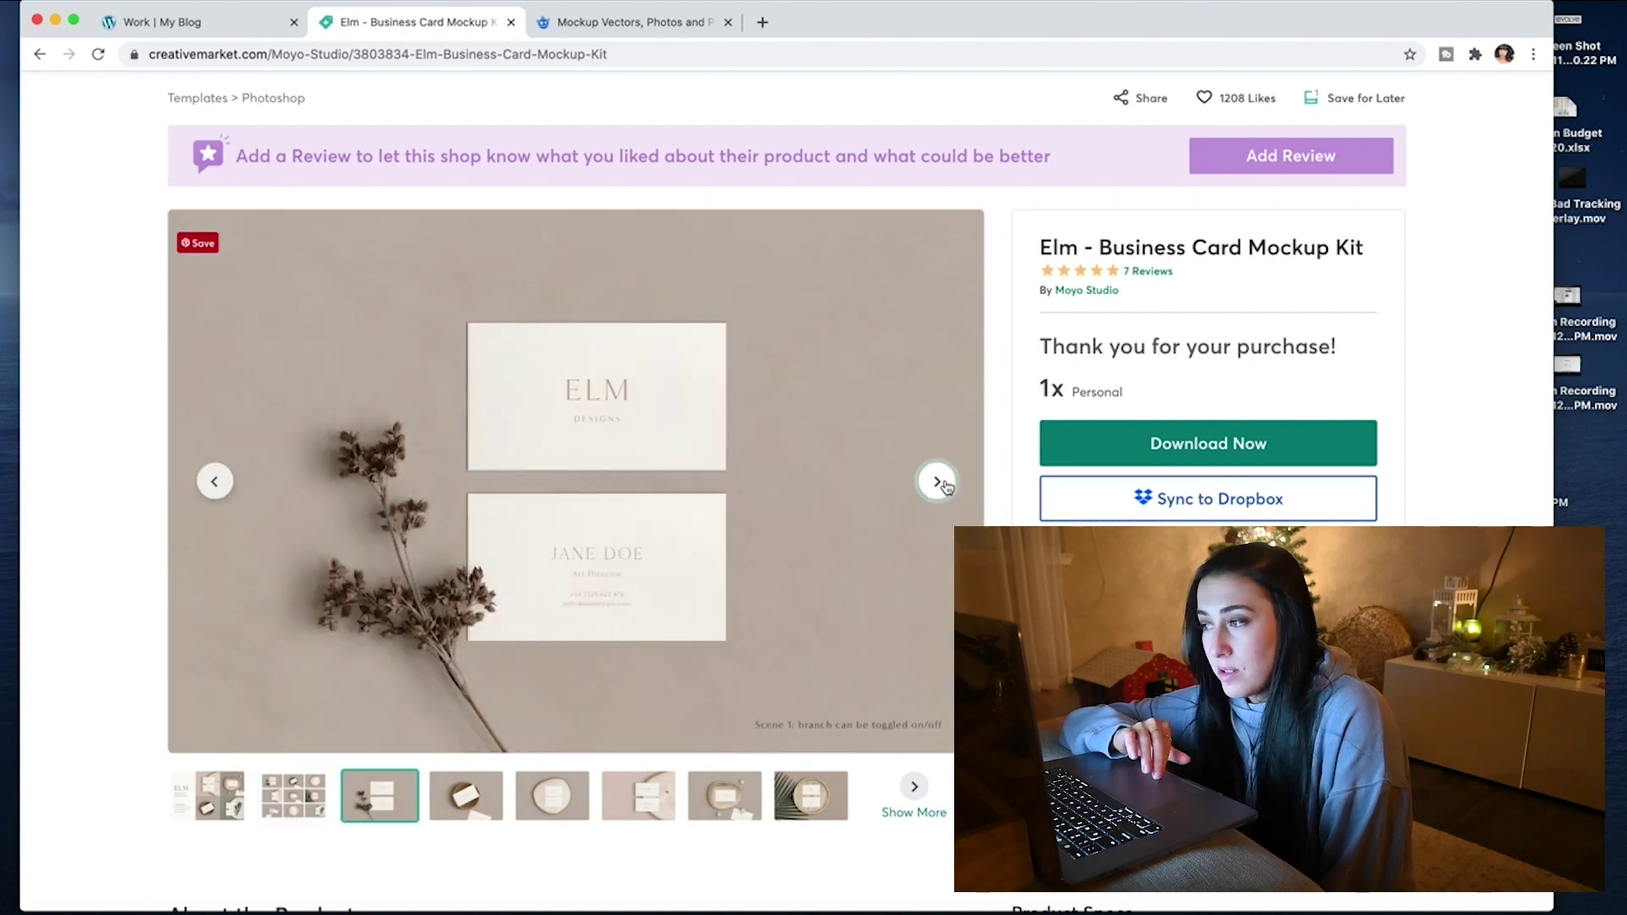
pyautogui.click(937, 483)
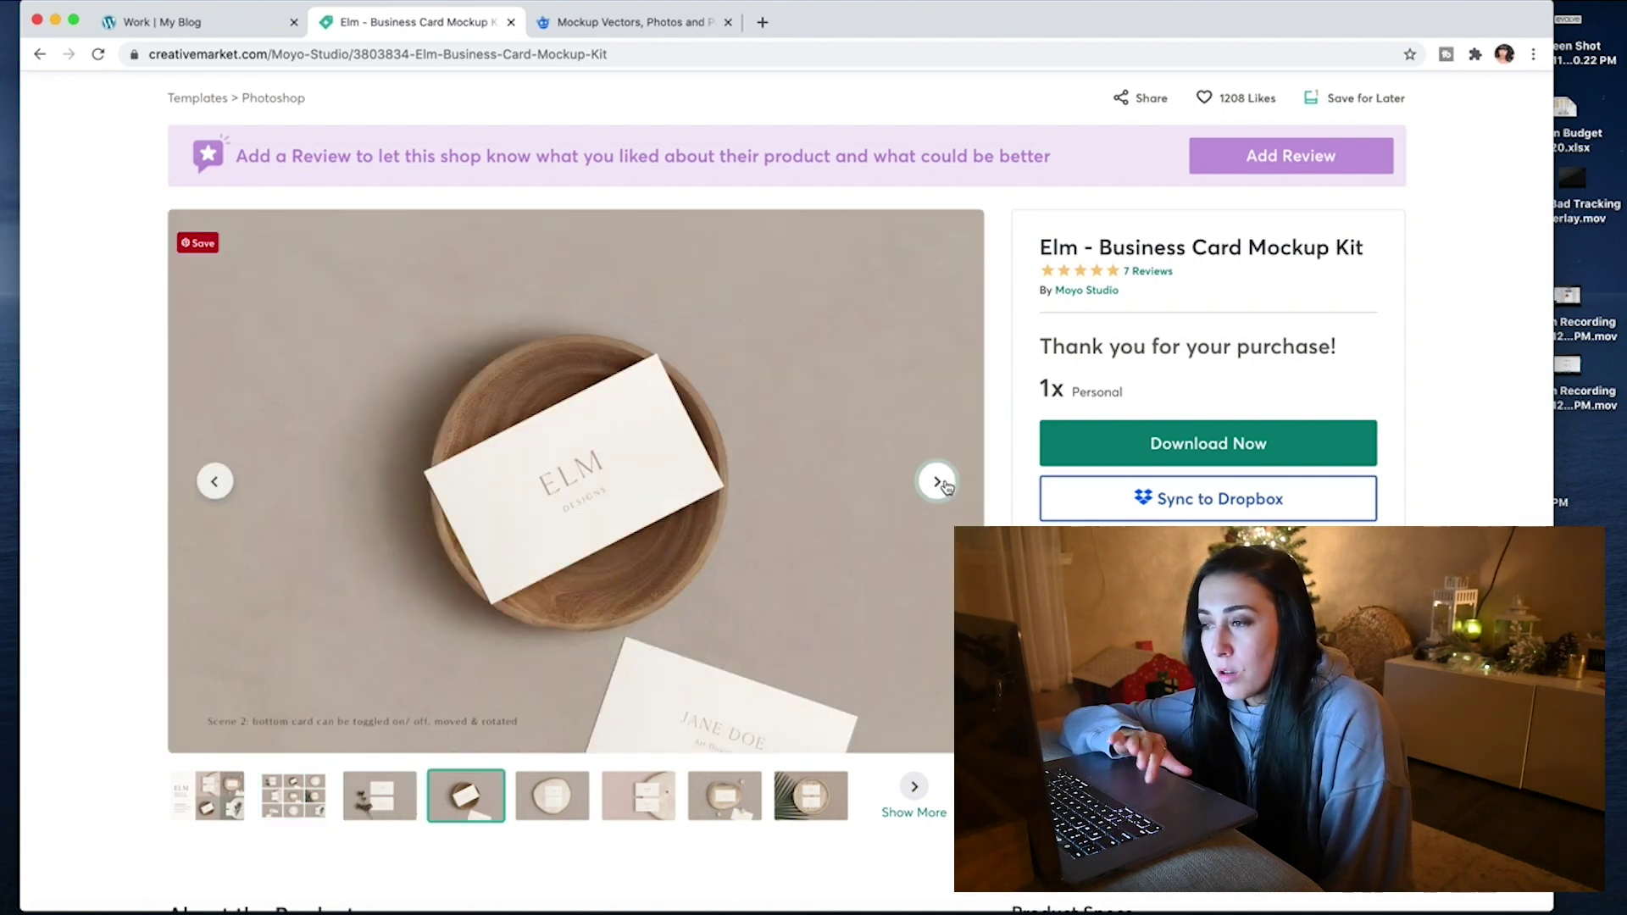
pyautogui.click(937, 482)
pyautogui.click(938, 482)
pyautogui.click(937, 483)
pyautogui.click(937, 482)
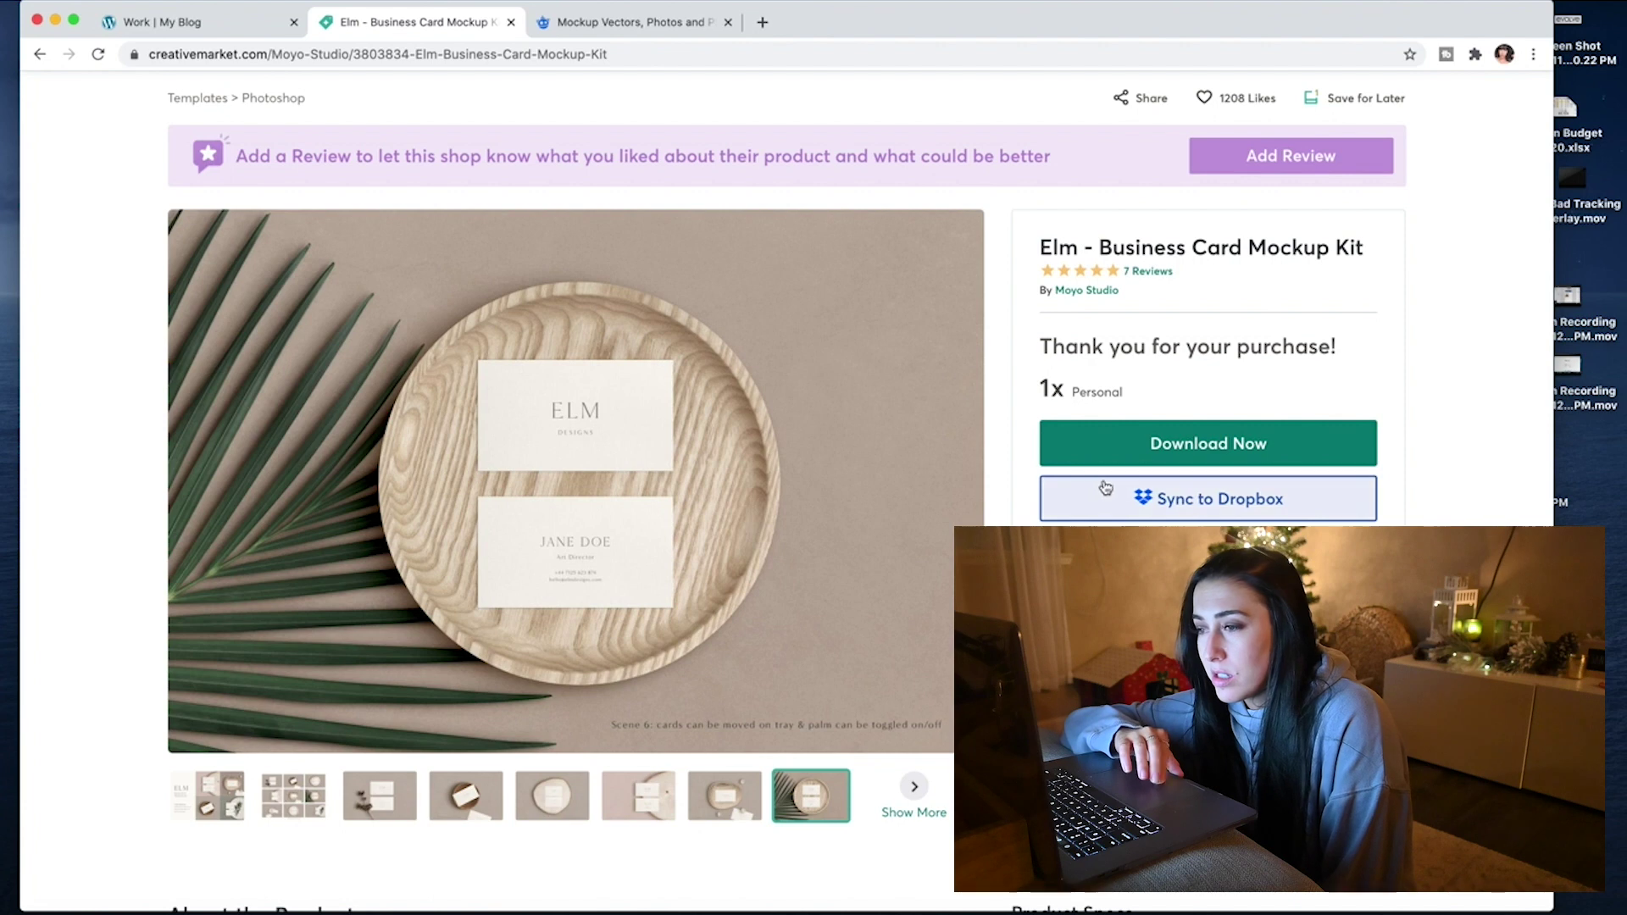
pyautogui.click(1144, 460)
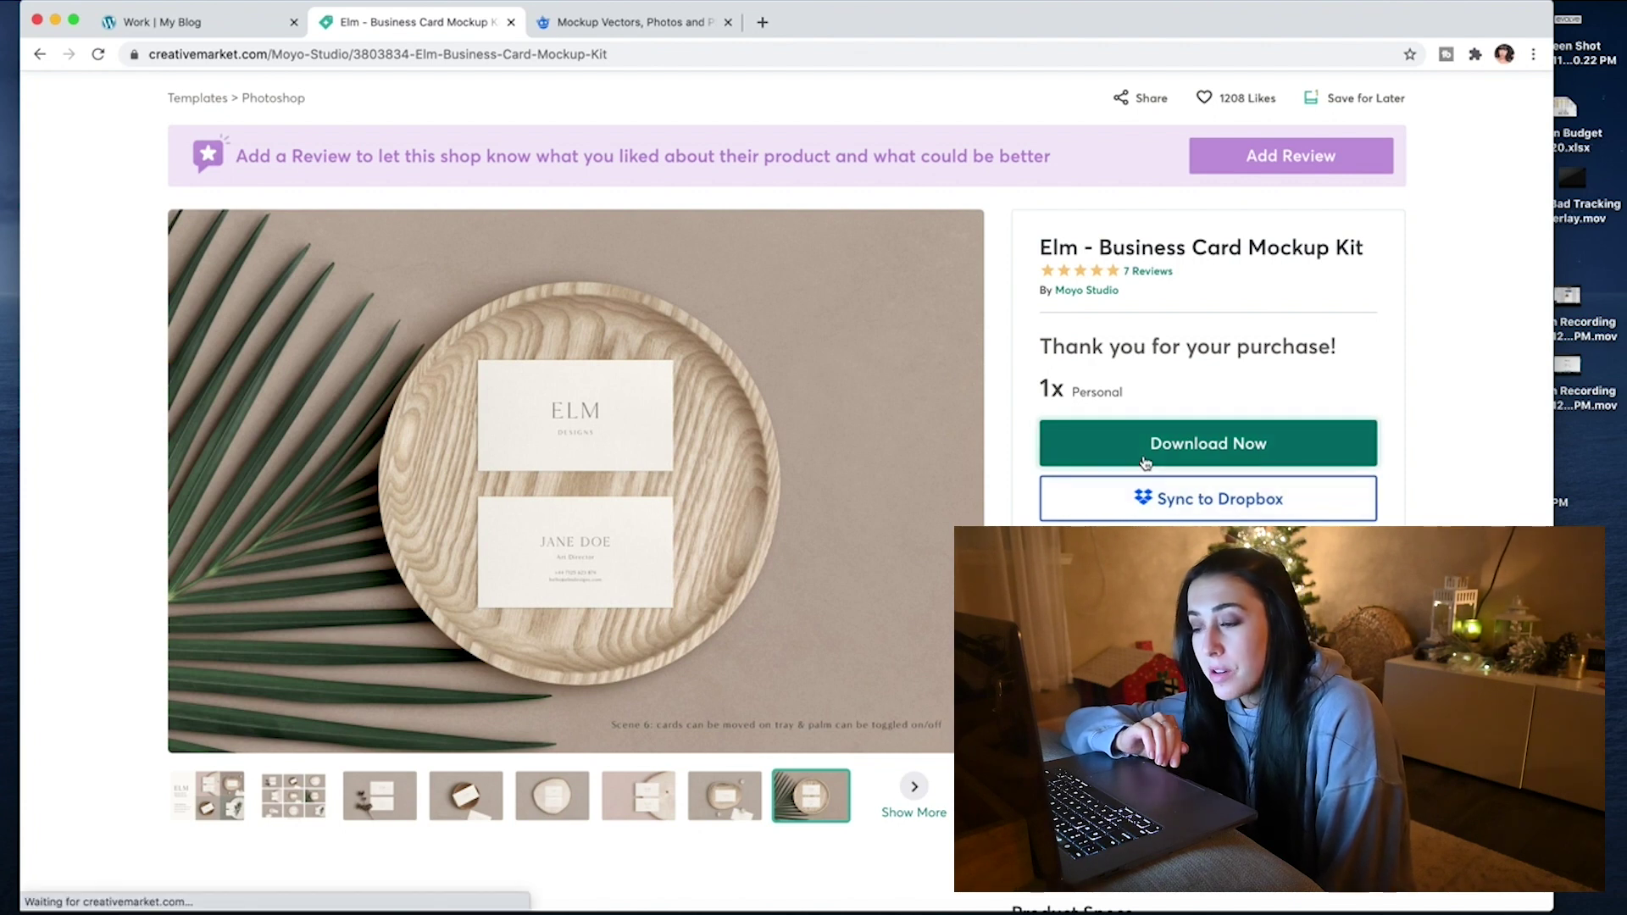
pyautogui.click(644, 793)
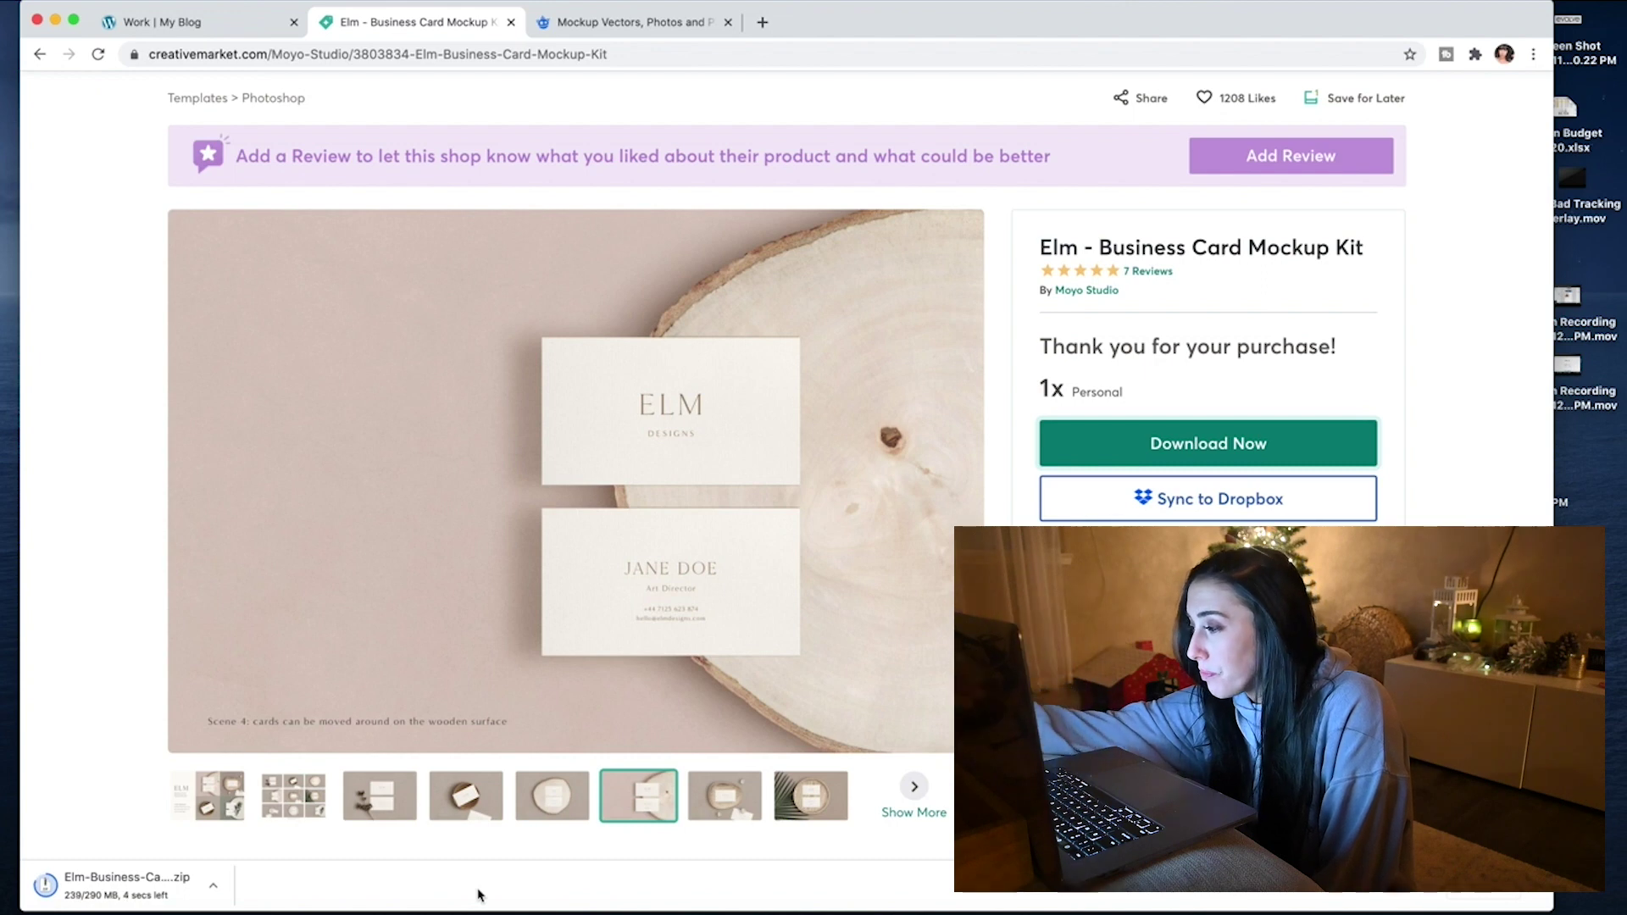
# Extract the Elm zip and open MOYO Elm Business Card Mockups.psd from the kit folder
pyautogui.click(90, 889)
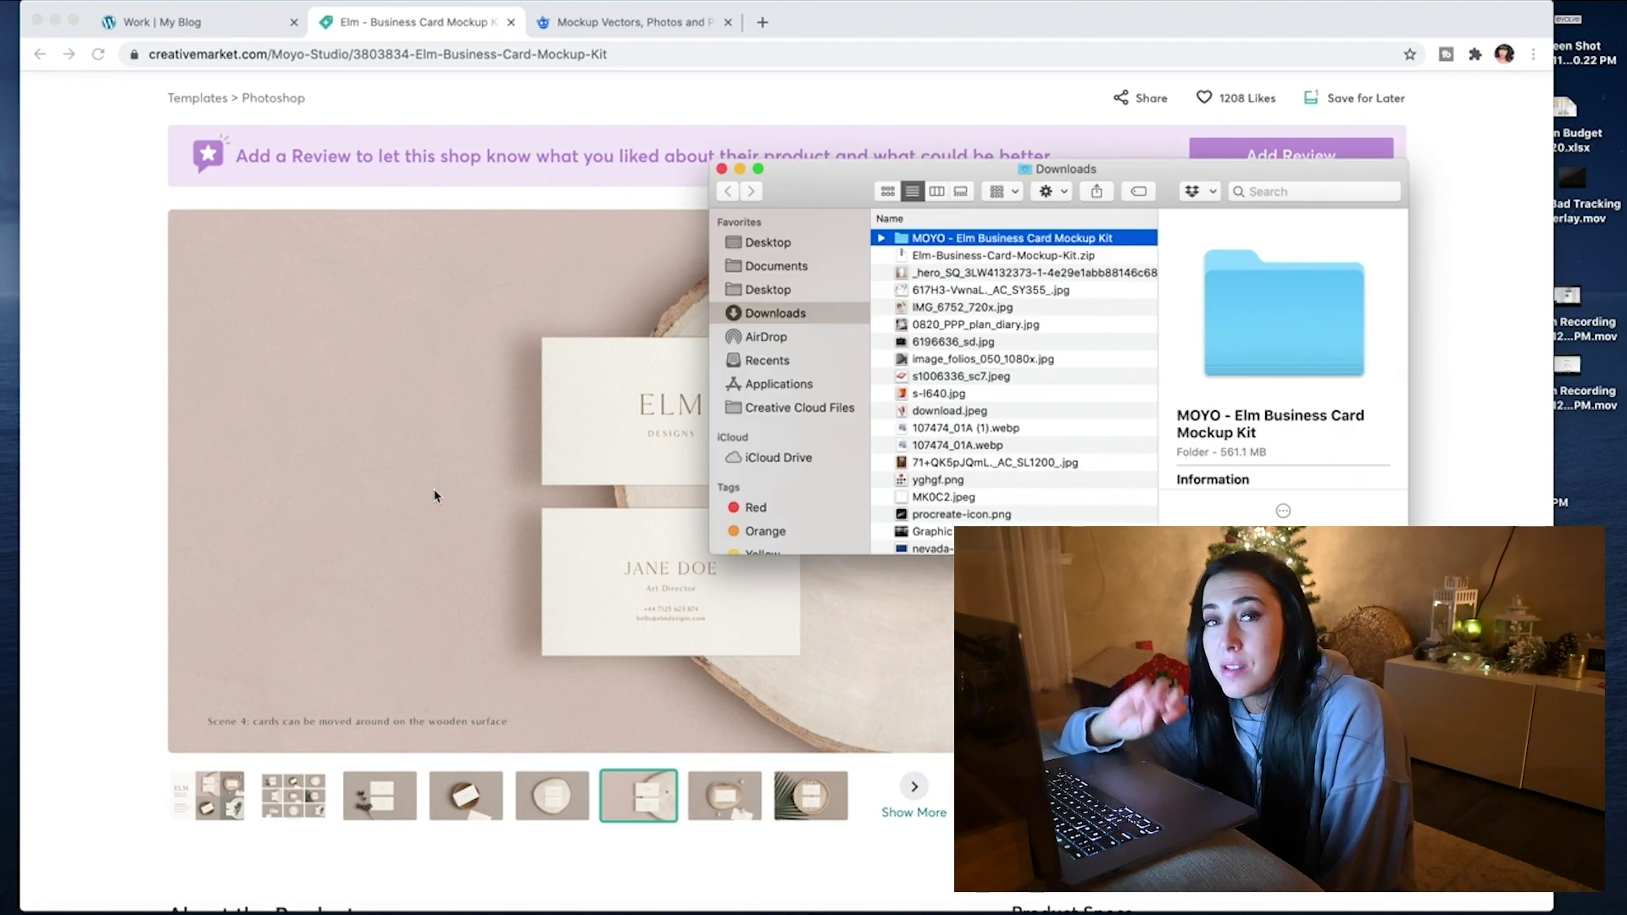
pyautogui.doubleClick(1009, 243)
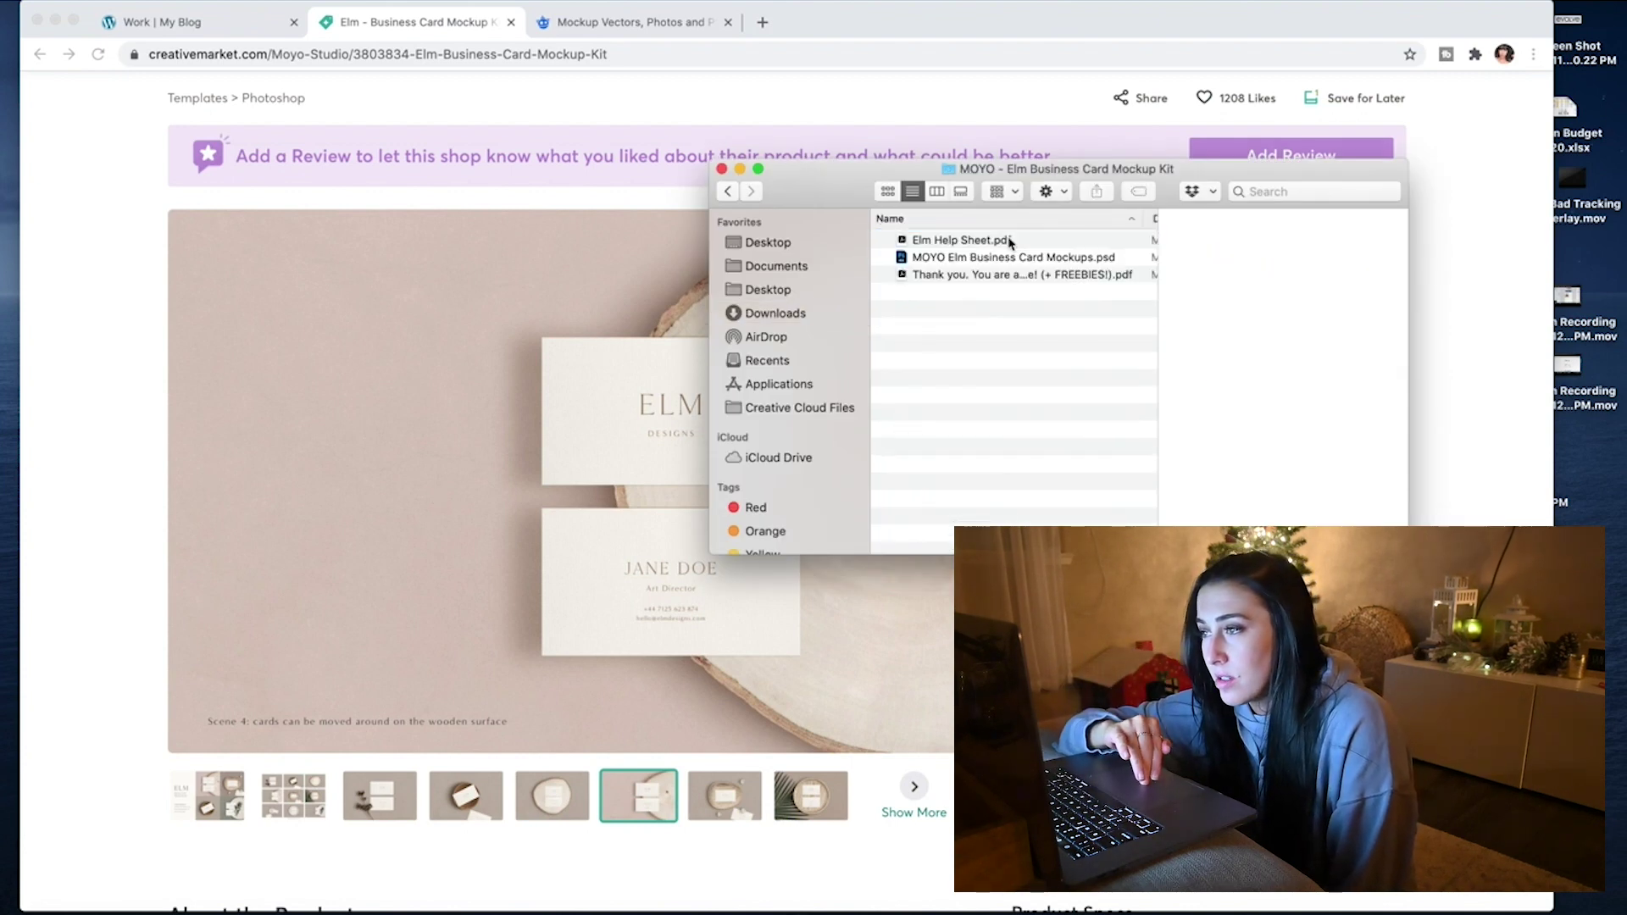
pyautogui.click(957, 260)
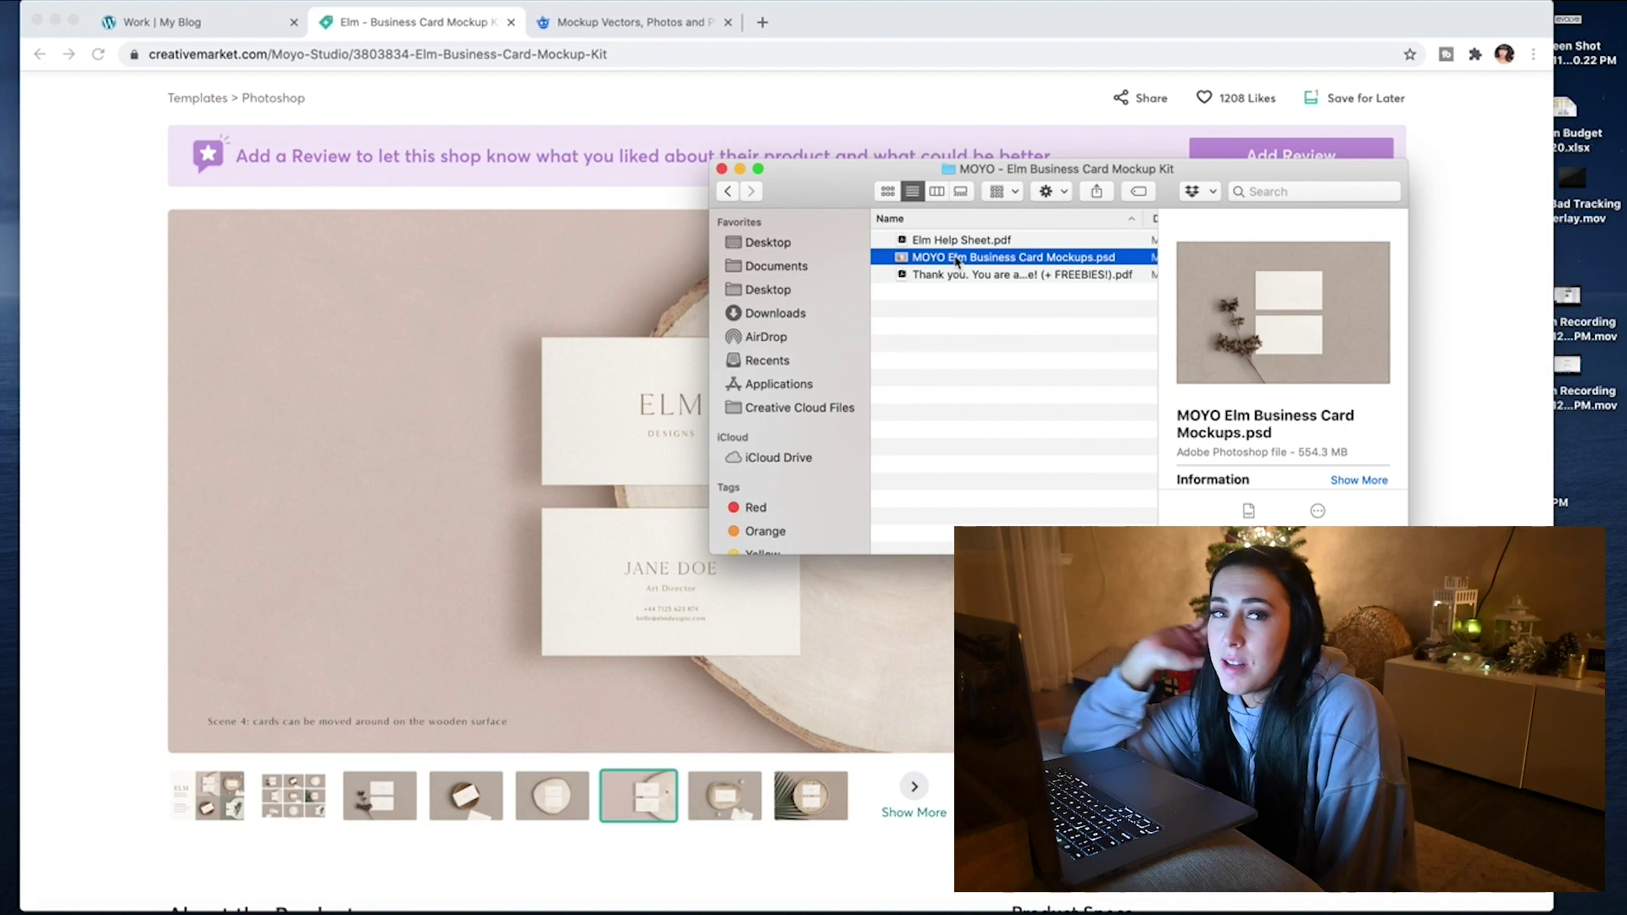
pyautogui.doubleClick(957, 259)
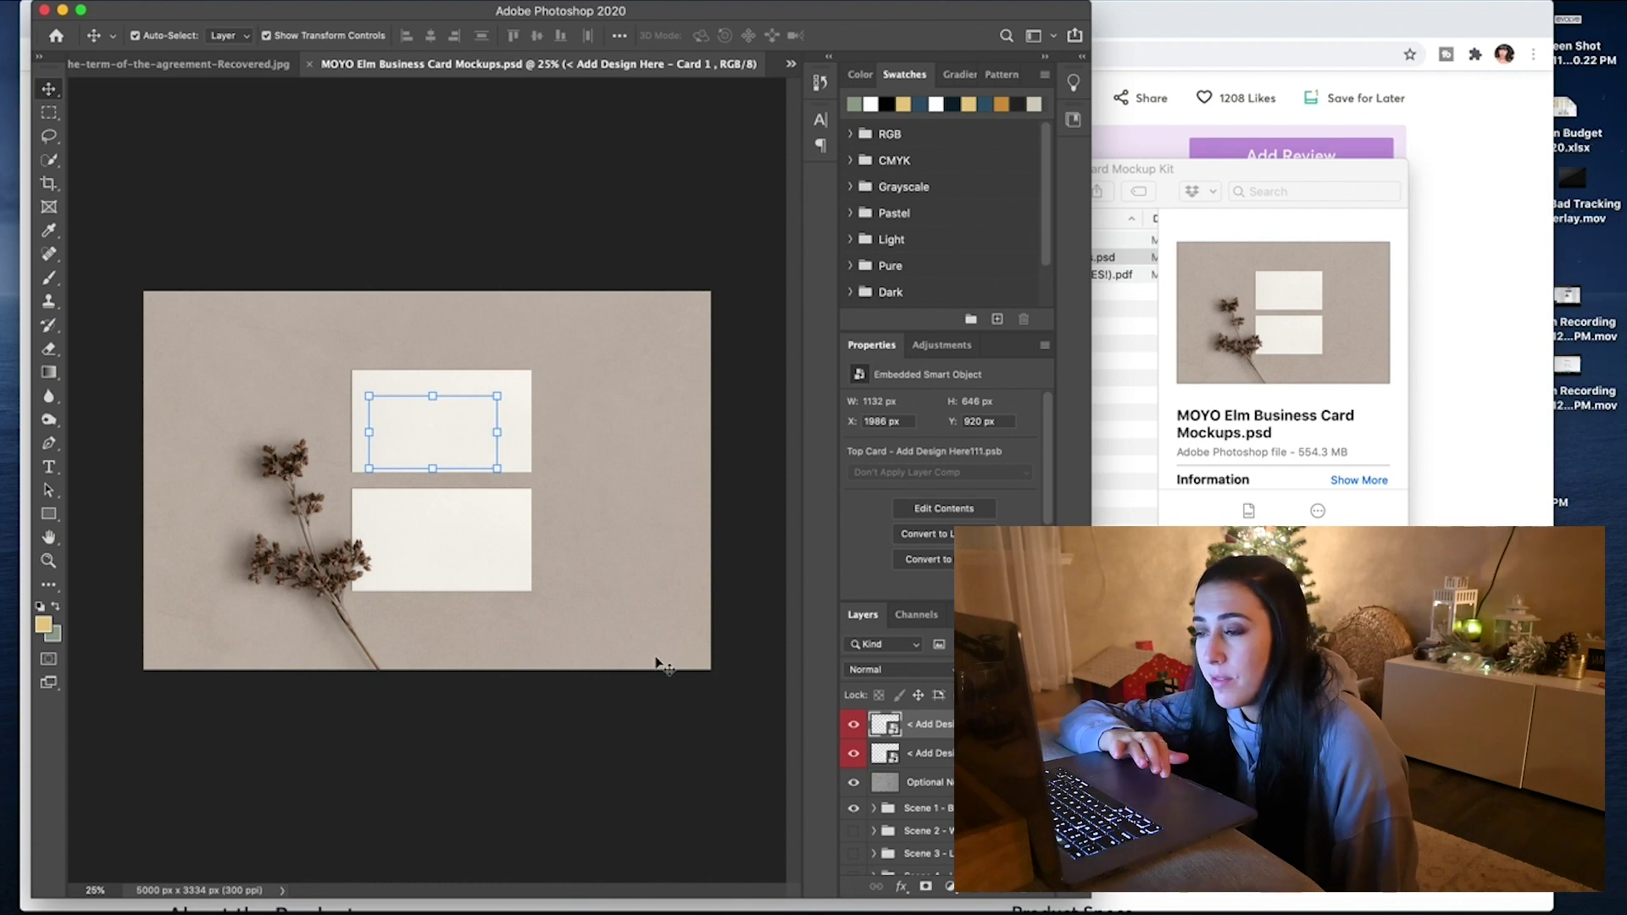
# Preview Scenes 9, 1, 2 and 3 by toggling their layer groups' visibility
pyautogui.scroll(-5, 946, 845)
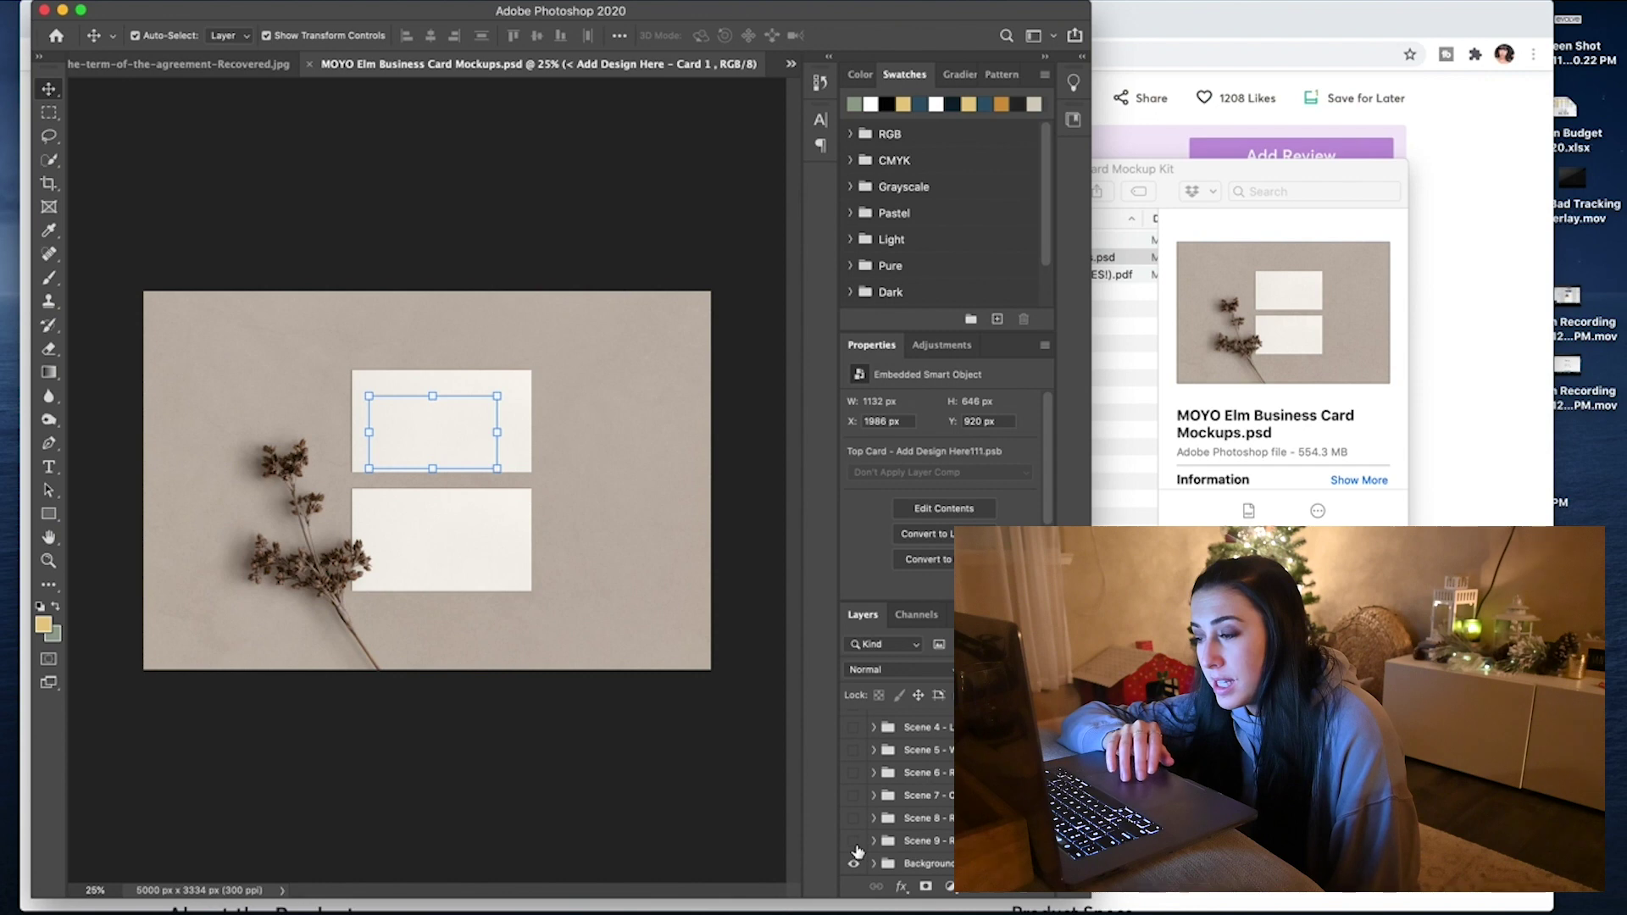
pyautogui.click(853, 841)
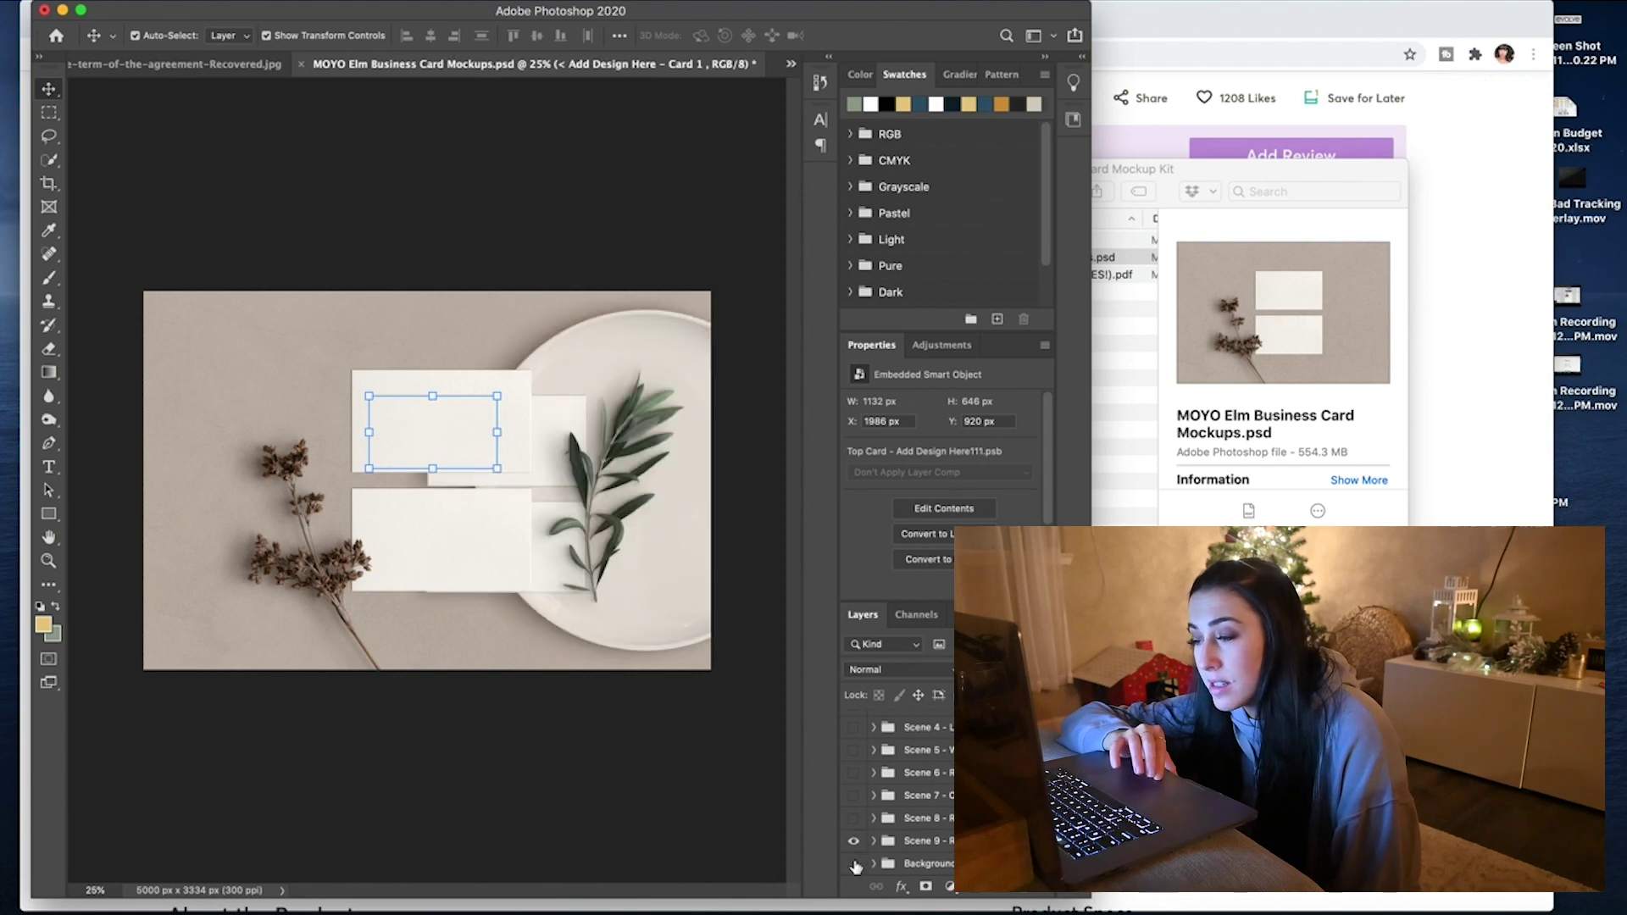
pyautogui.click(853, 842)
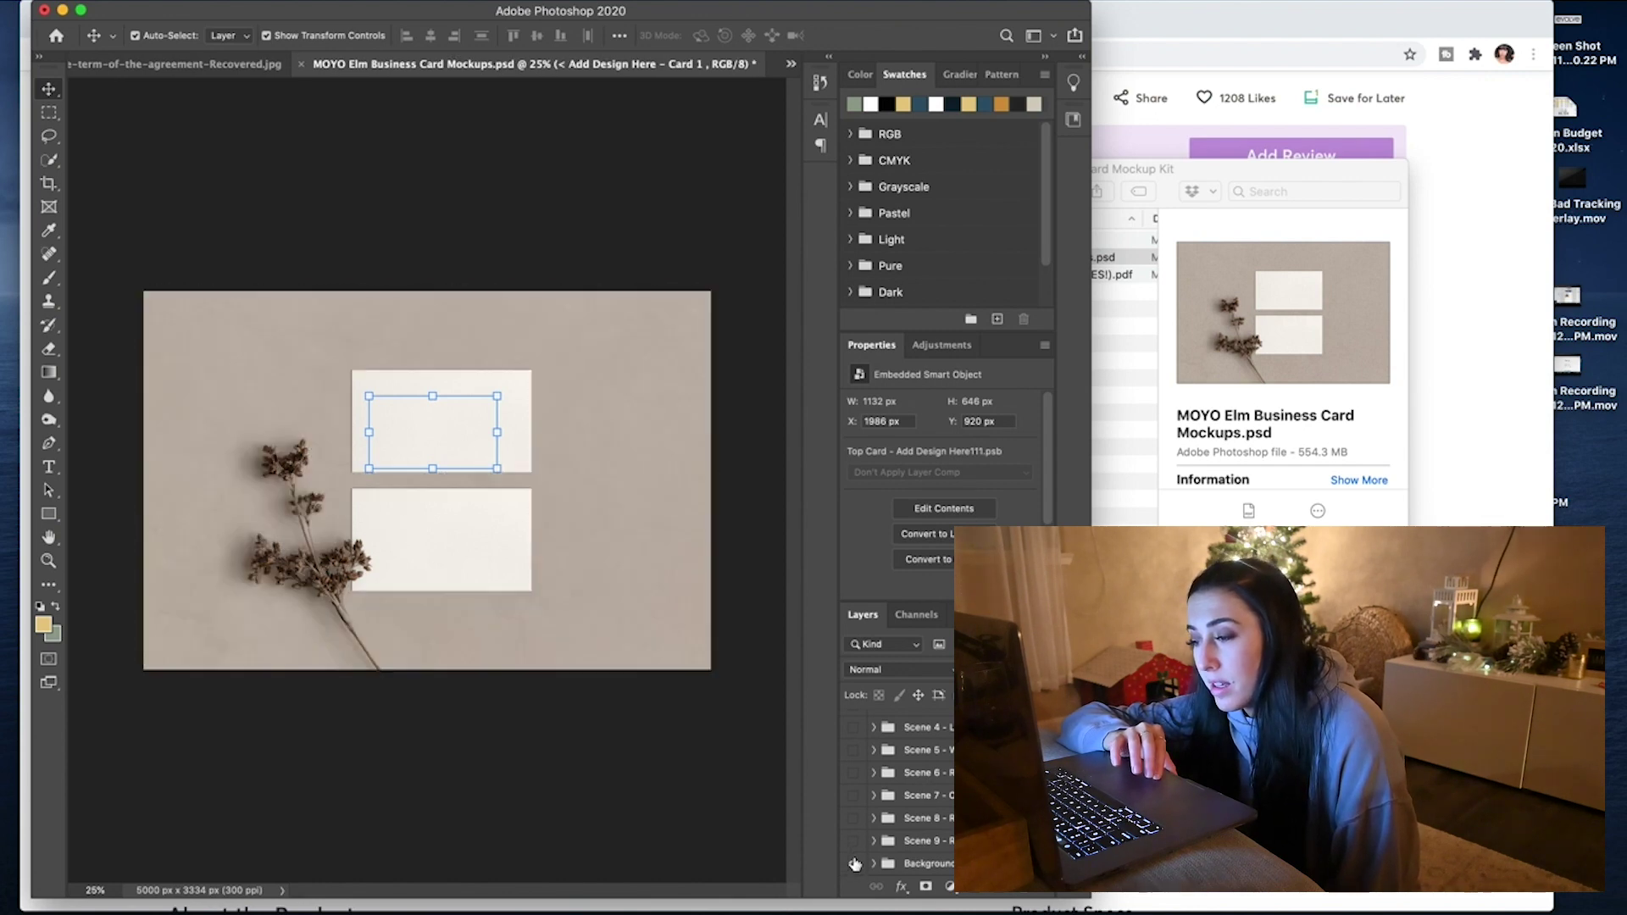
pyautogui.scroll(5, 853, 842)
pyautogui.click(853, 809)
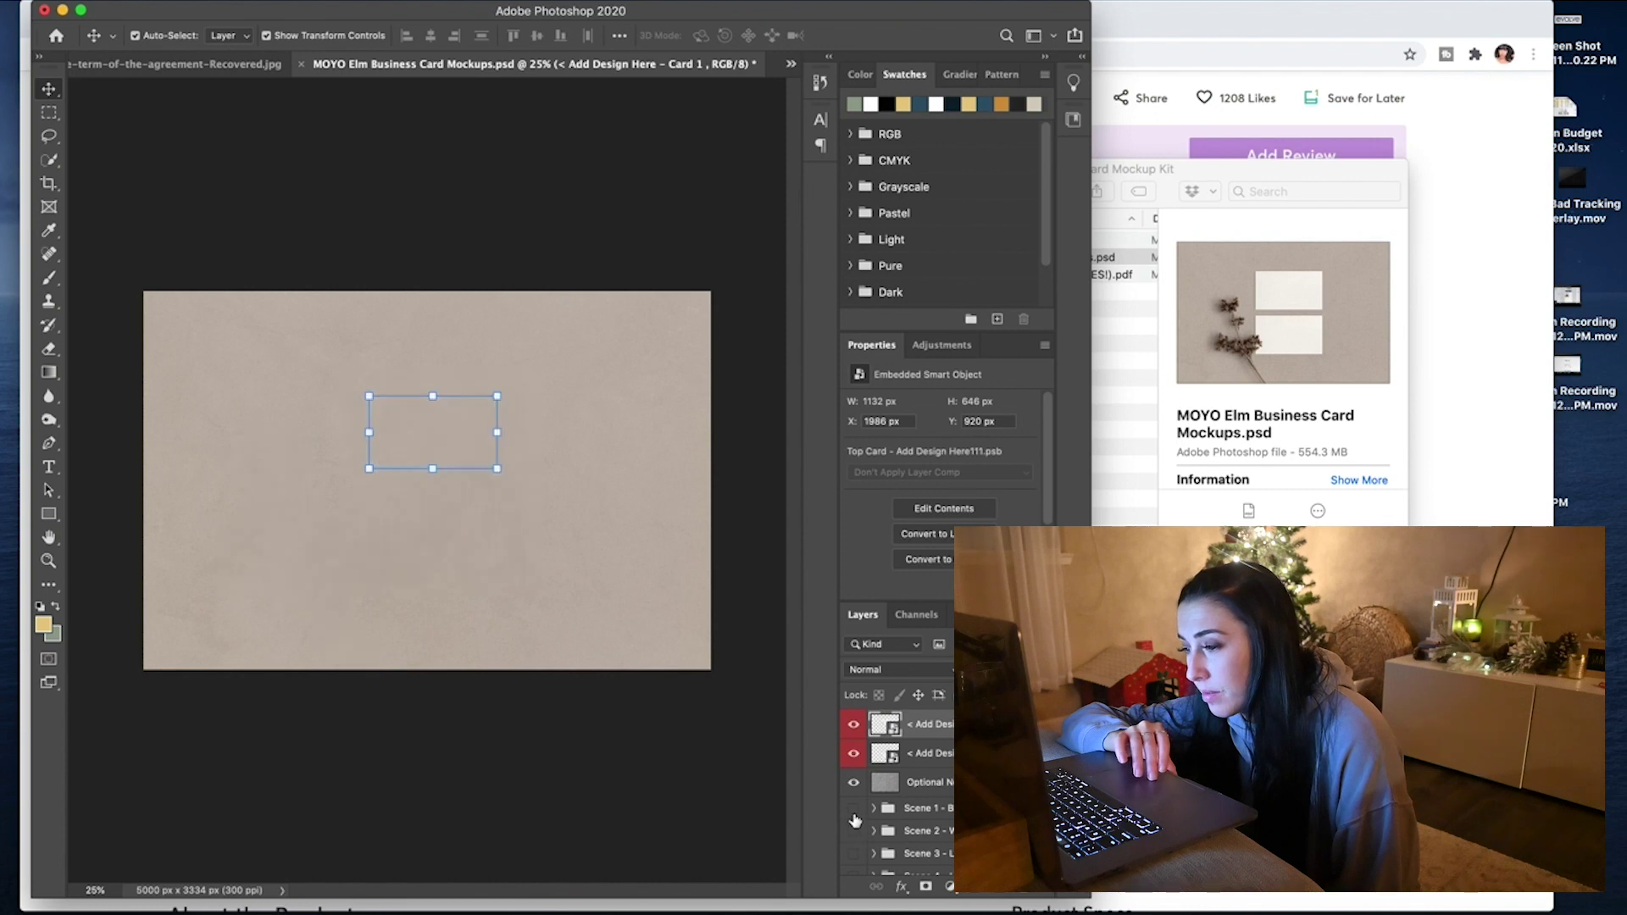
pyautogui.click(854, 831)
pyautogui.click(854, 833)
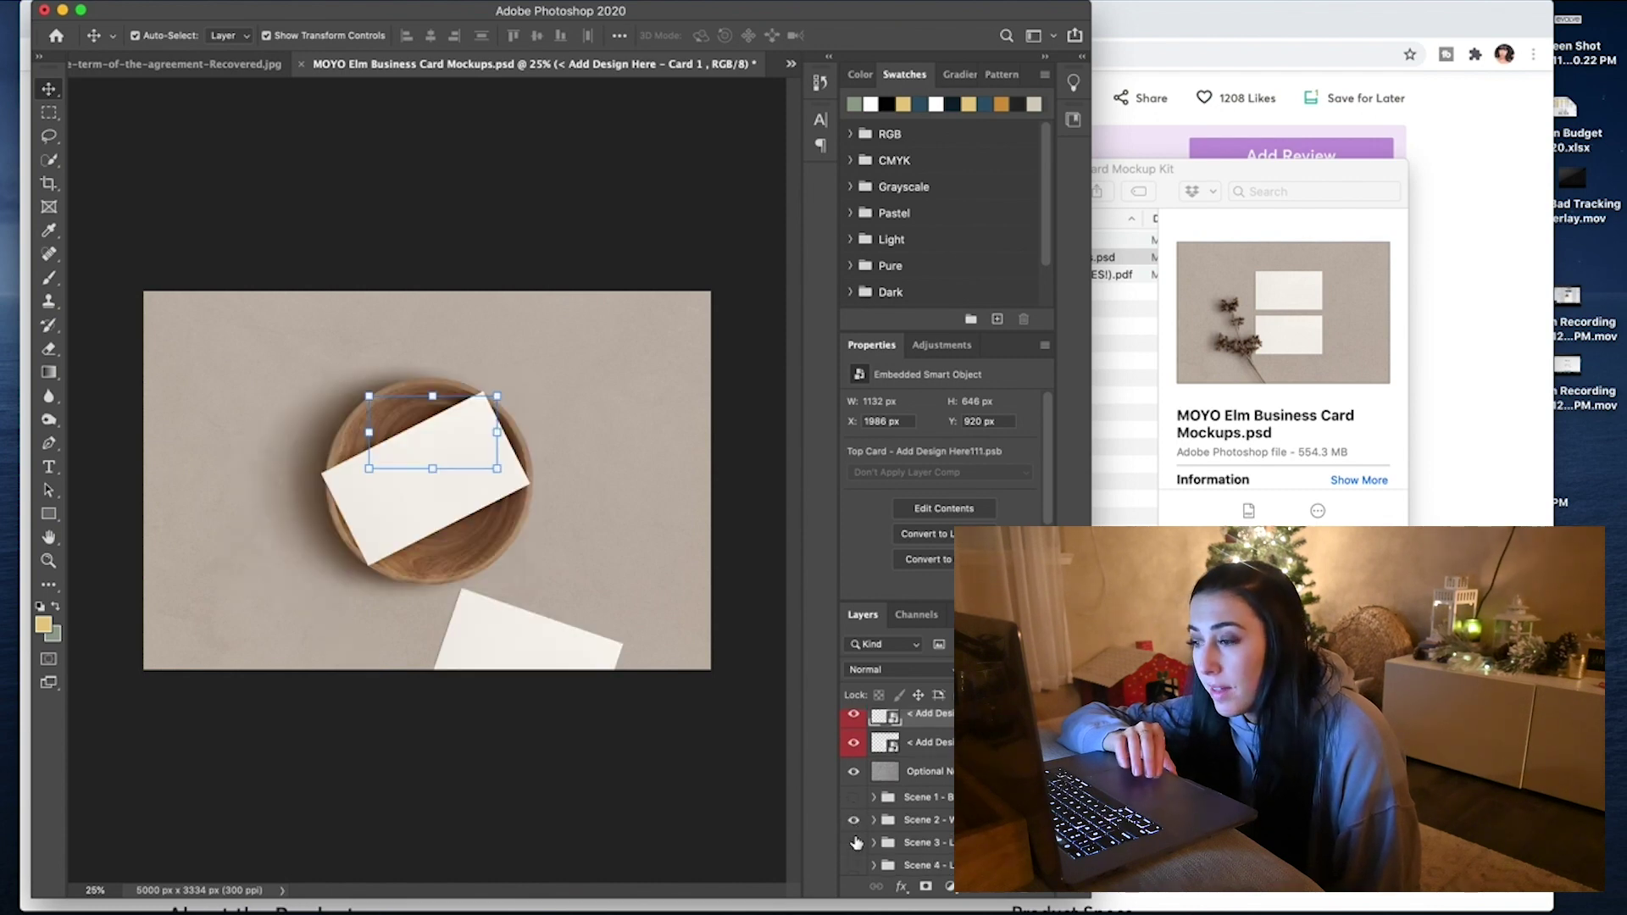
pyautogui.click(854, 853)
# Step through Scenes 4–8, leave Scene 9's olive-leaf plate visible, and open the top-card smart object
pyautogui.scroll(-2, 856, 835)
pyautogui.scroll(-3, 857, 814)
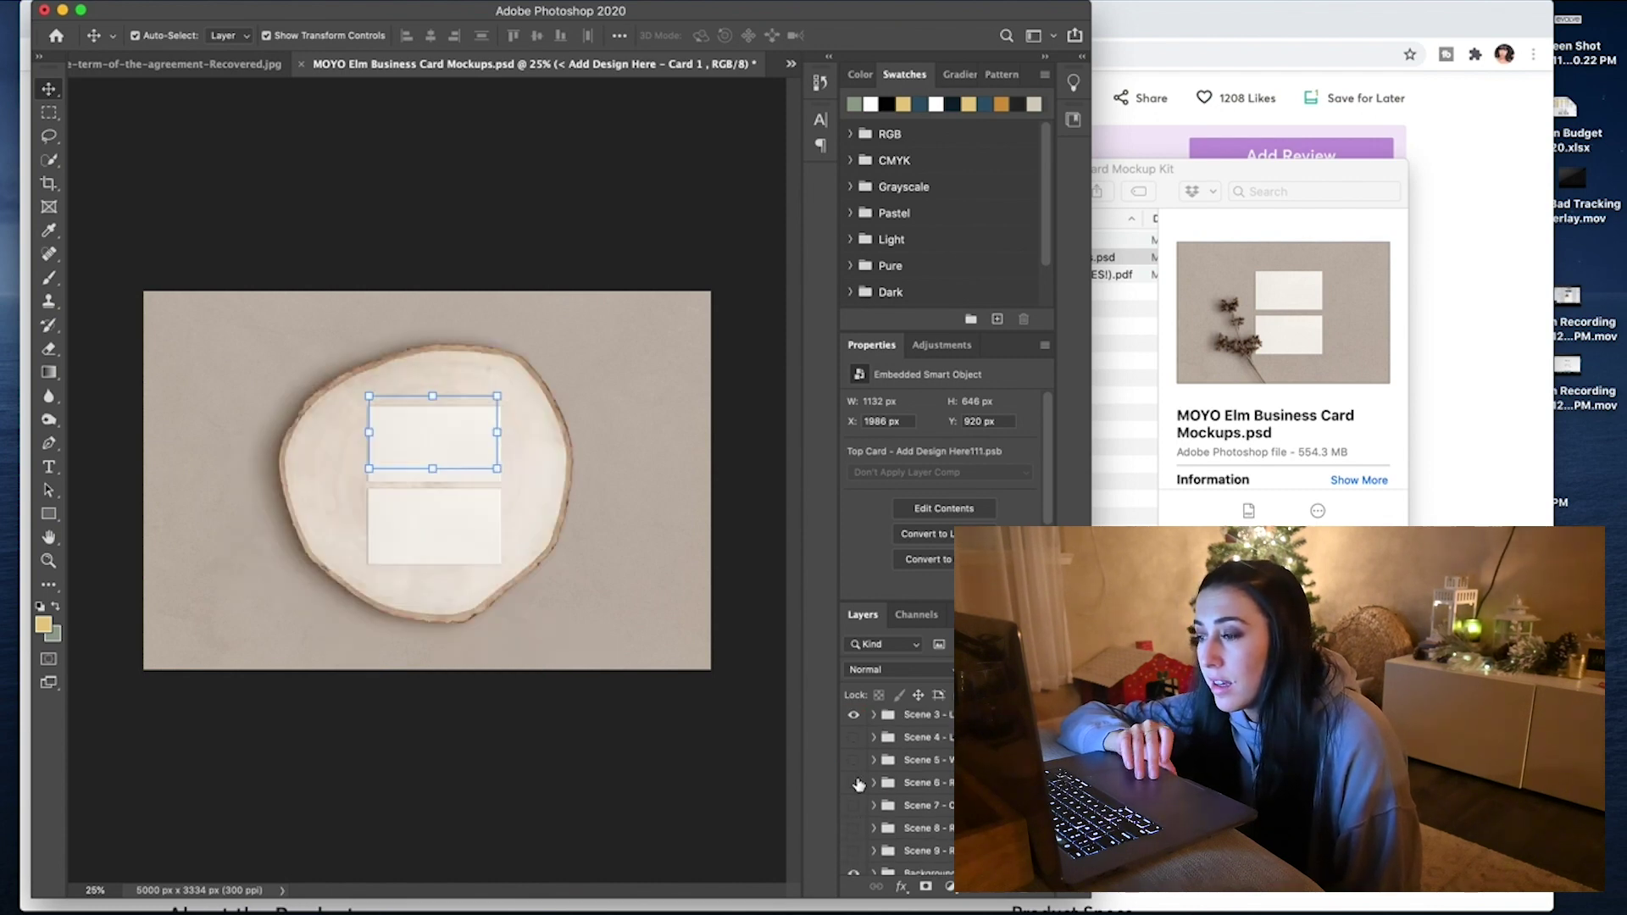
pyautogui.click(853, 738)
pyautogui.click(853, 714)
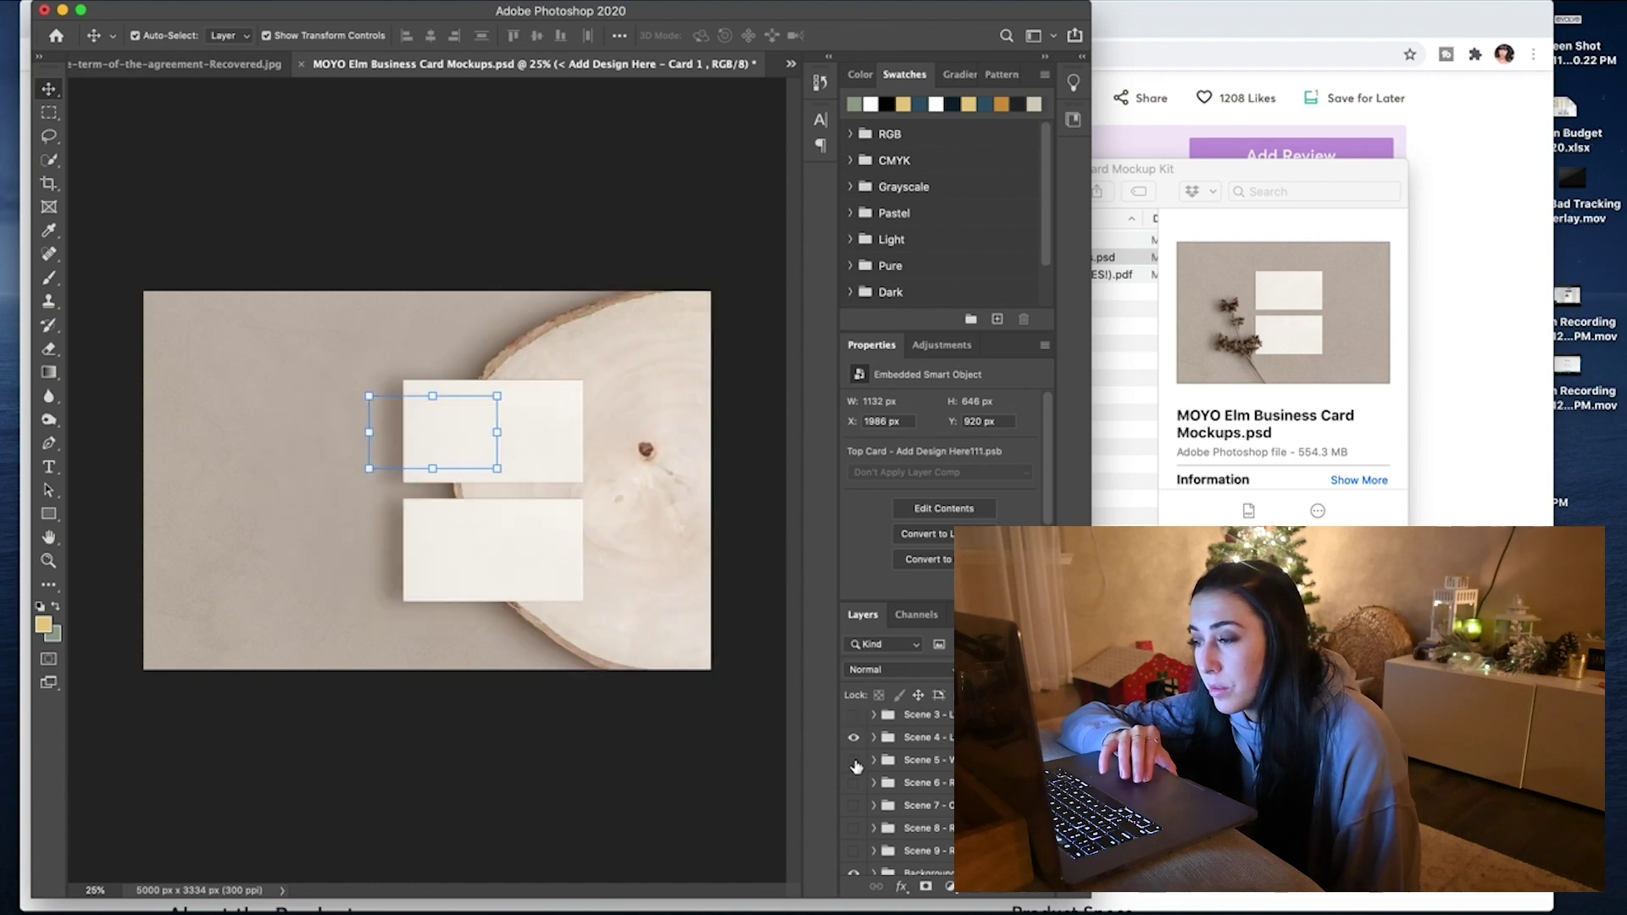
pyautogui.click(853, 739)
pyautogui.click(854, 783)
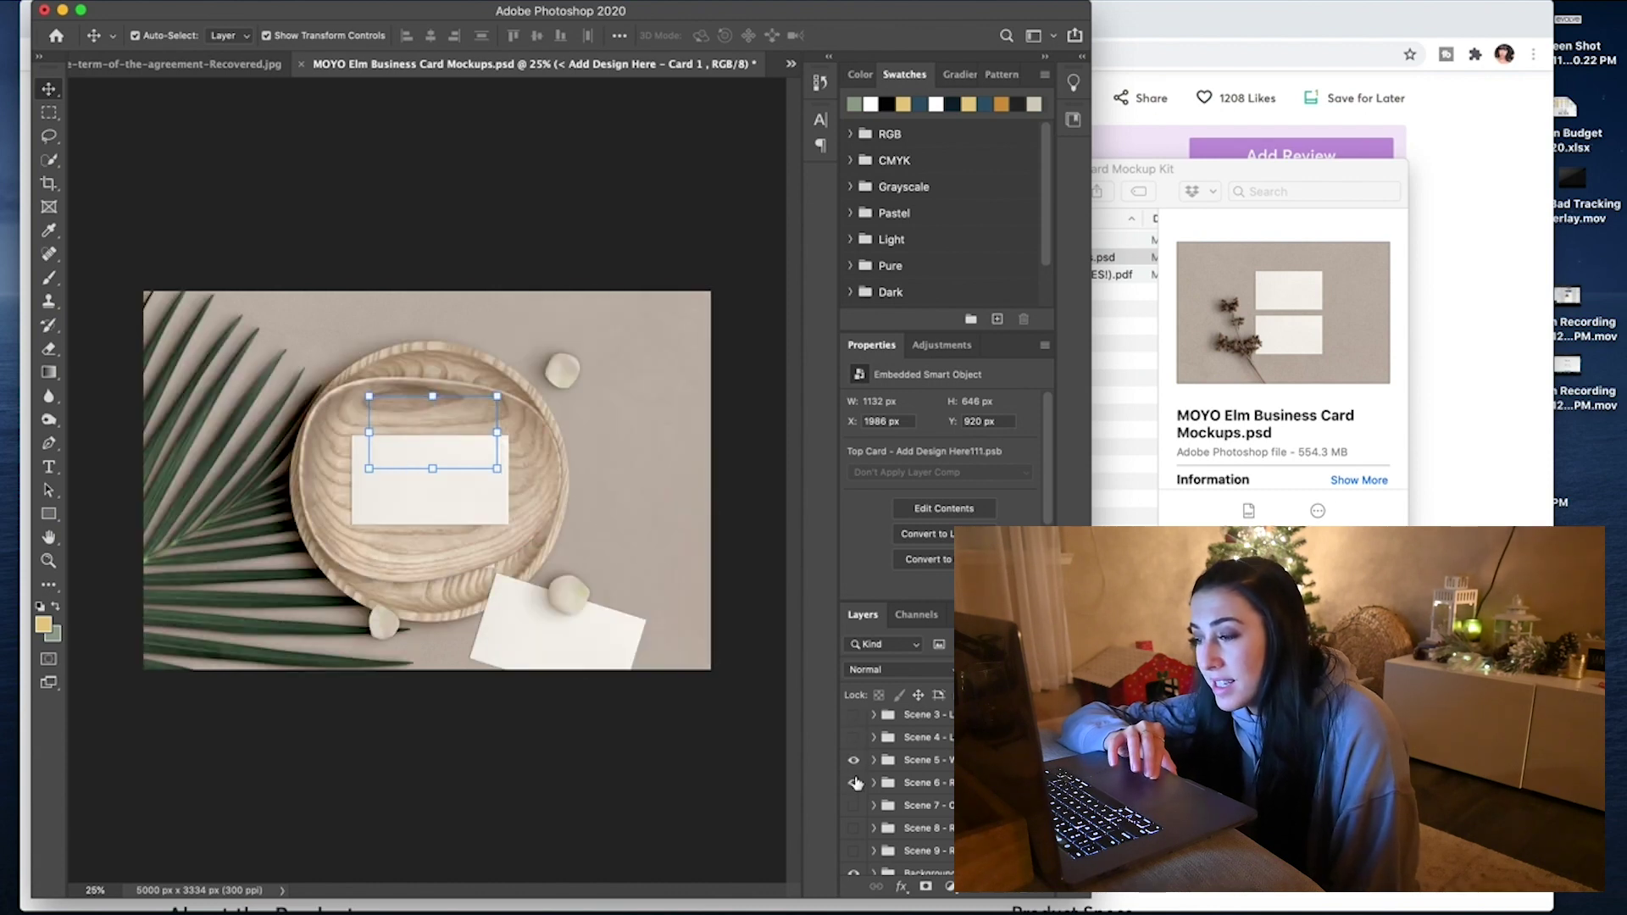
pyautogui.click(854, 761)
pyautogui.click(854, 805)
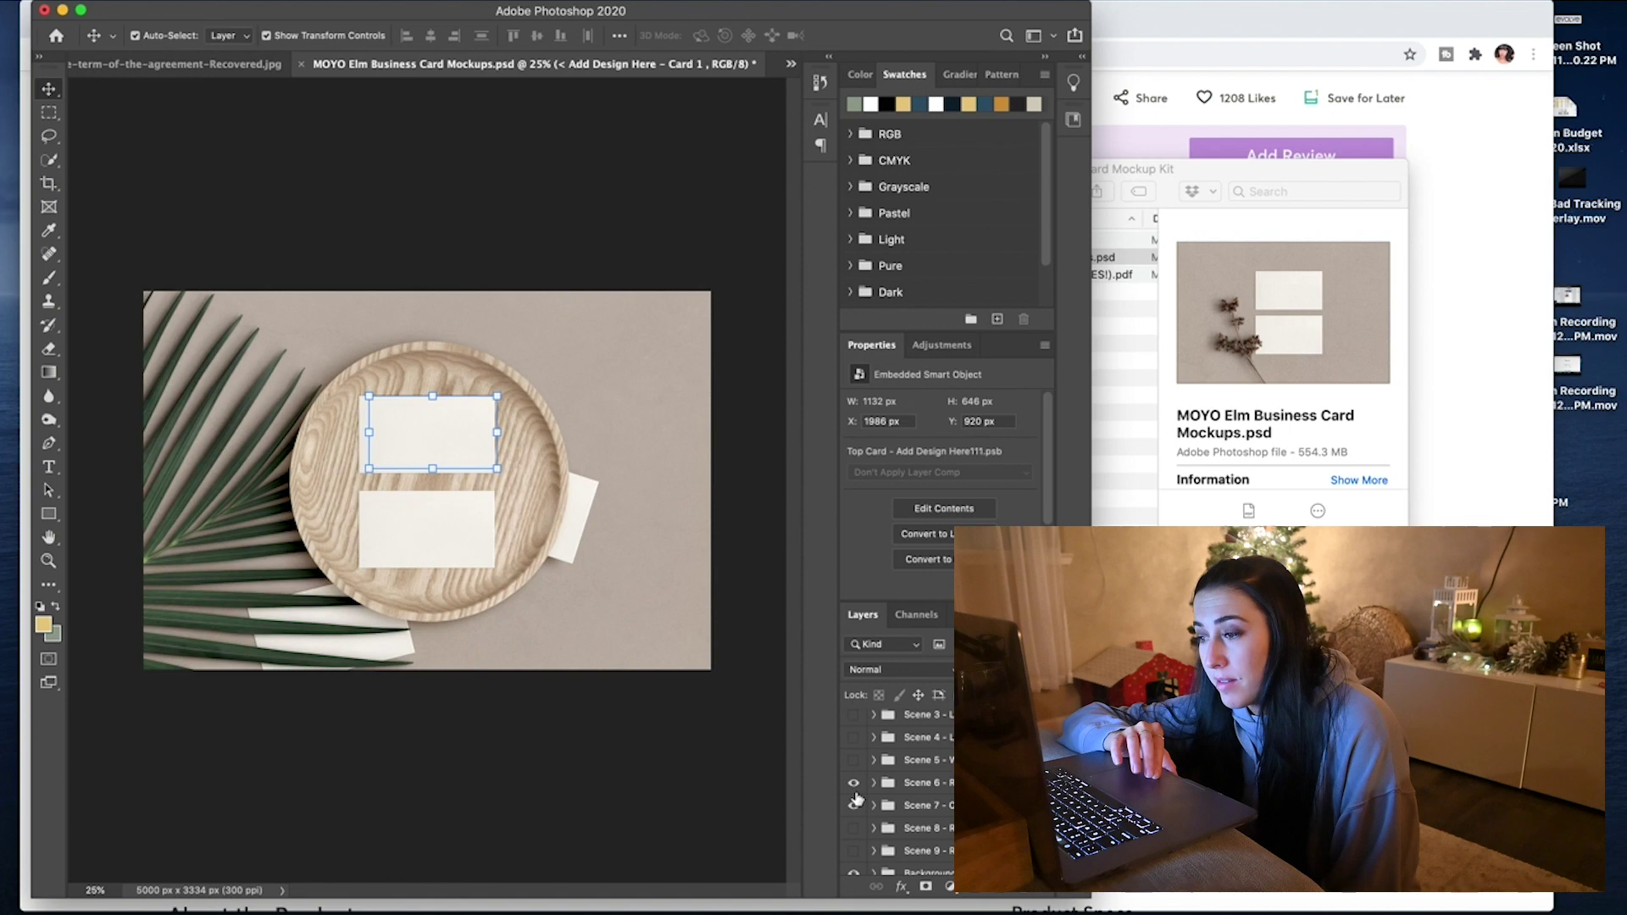
pyautogui.click(855, 785)
pyautogui.click(854, 828)
pyautogui.click(854, 805)
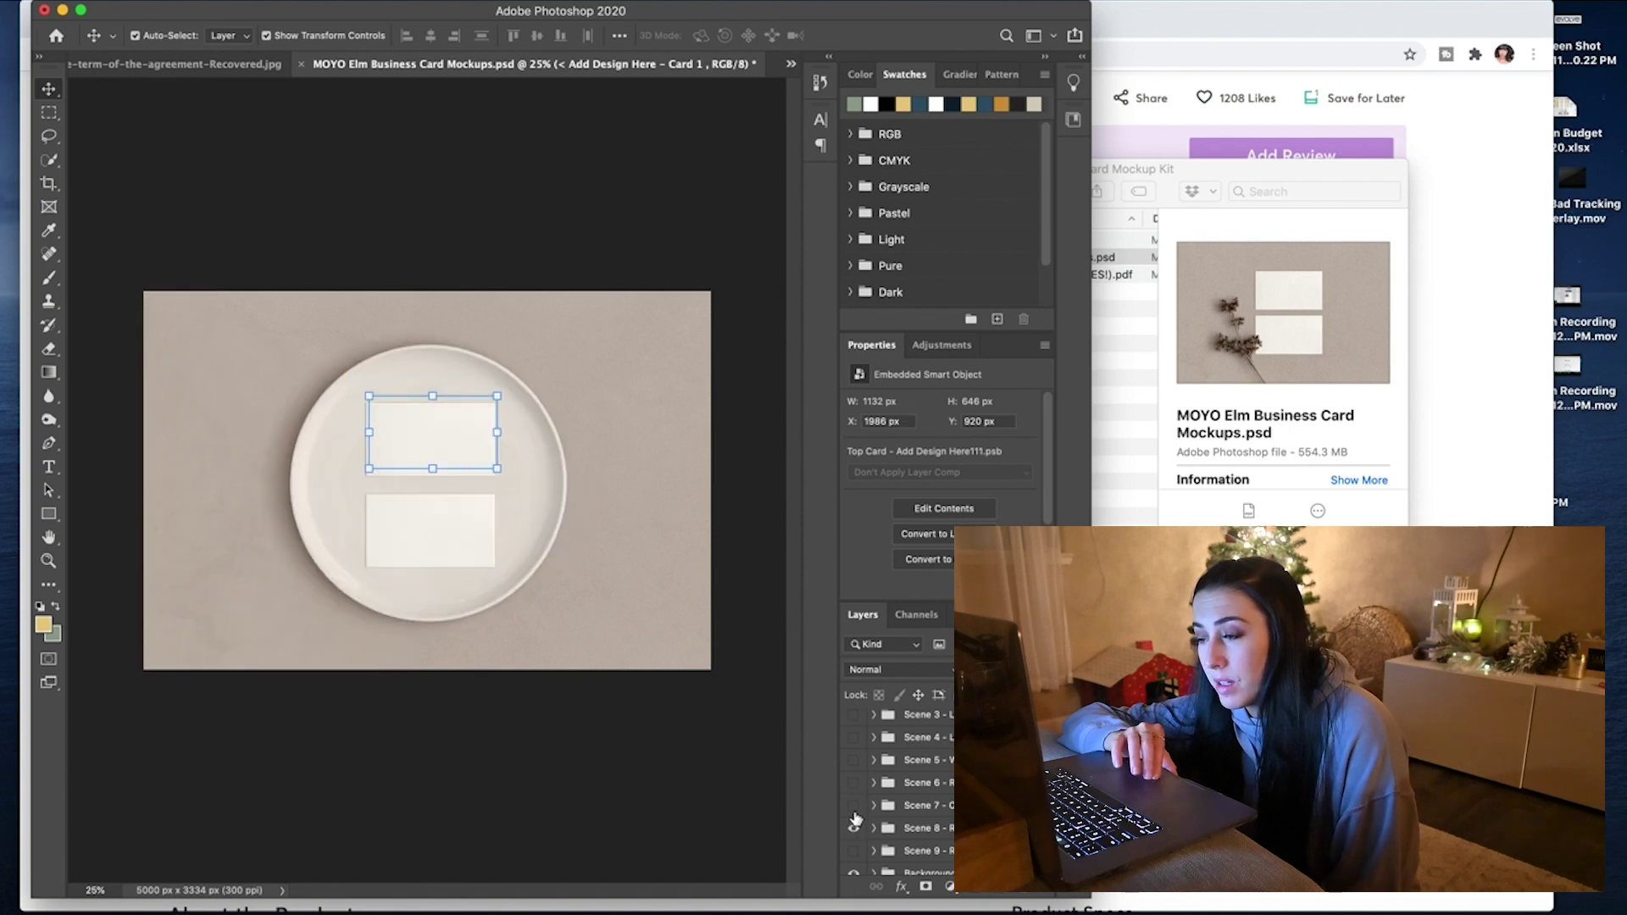
pyautogui.click(854, 850)
pyautogui.click(854, 828)
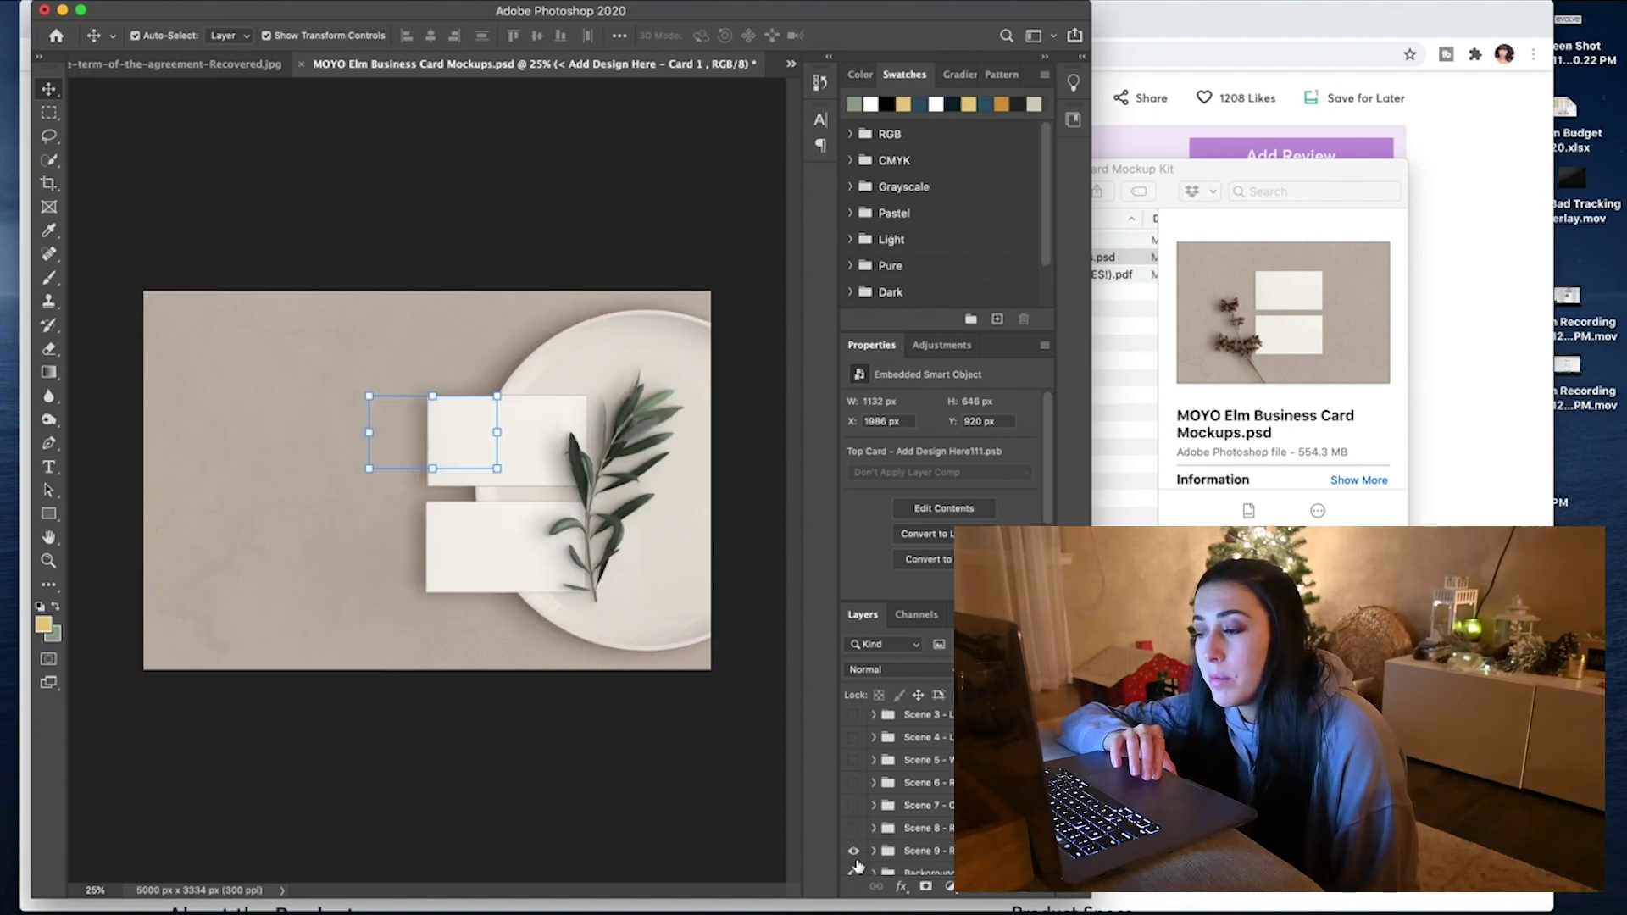
pyautogui.scroll(4, 857, 852)
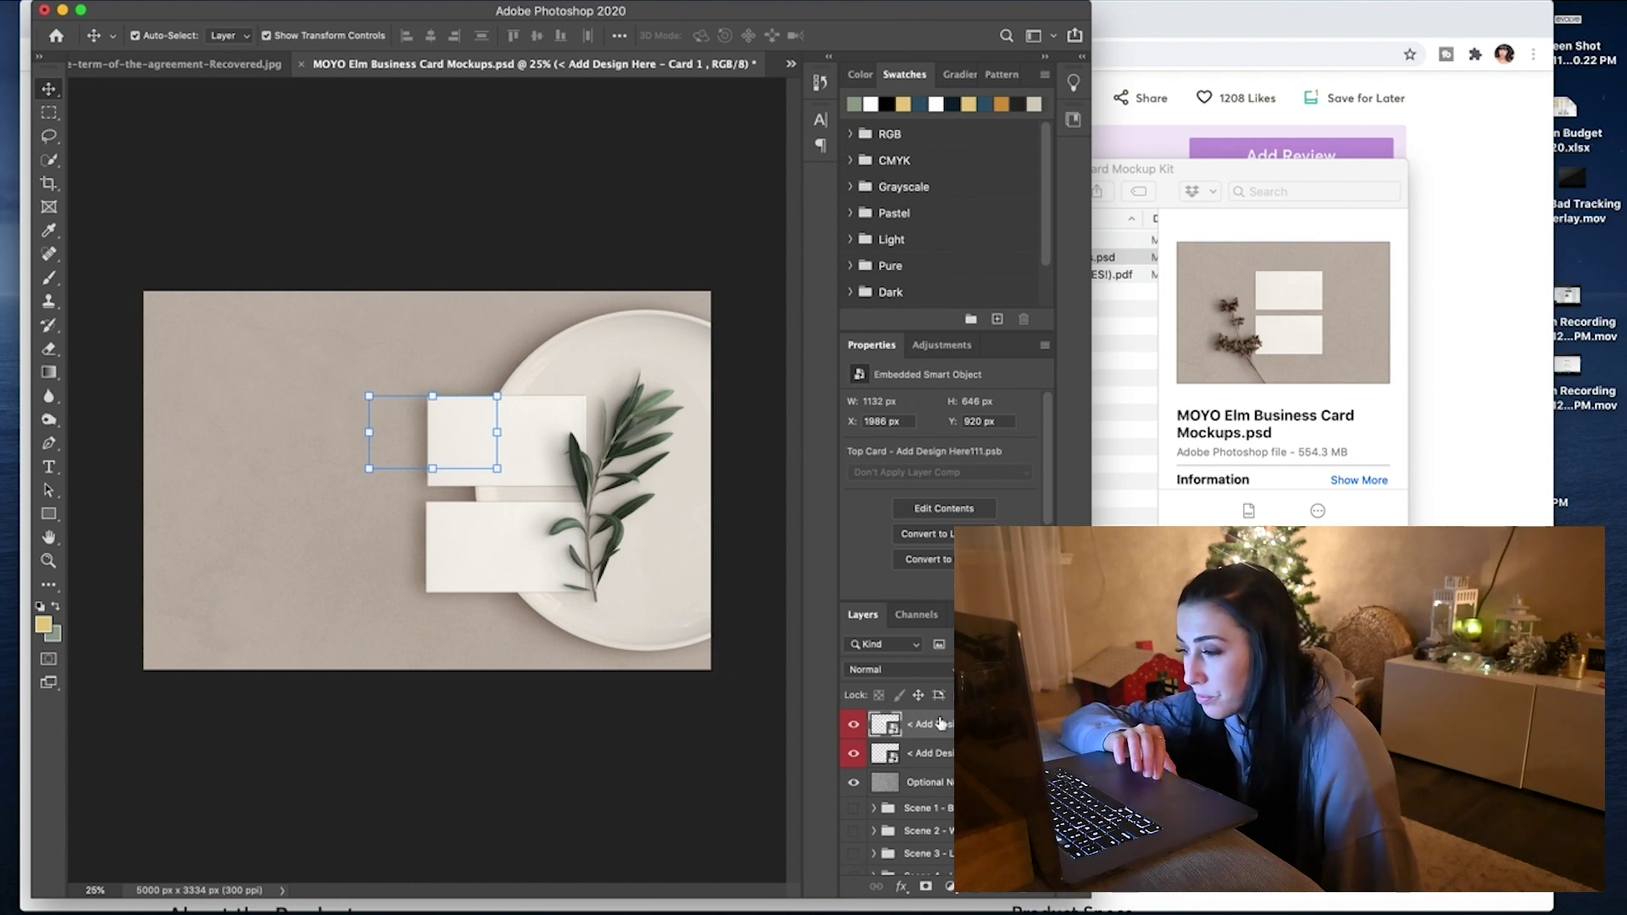
pyautogui.doubleClick(892, 730)
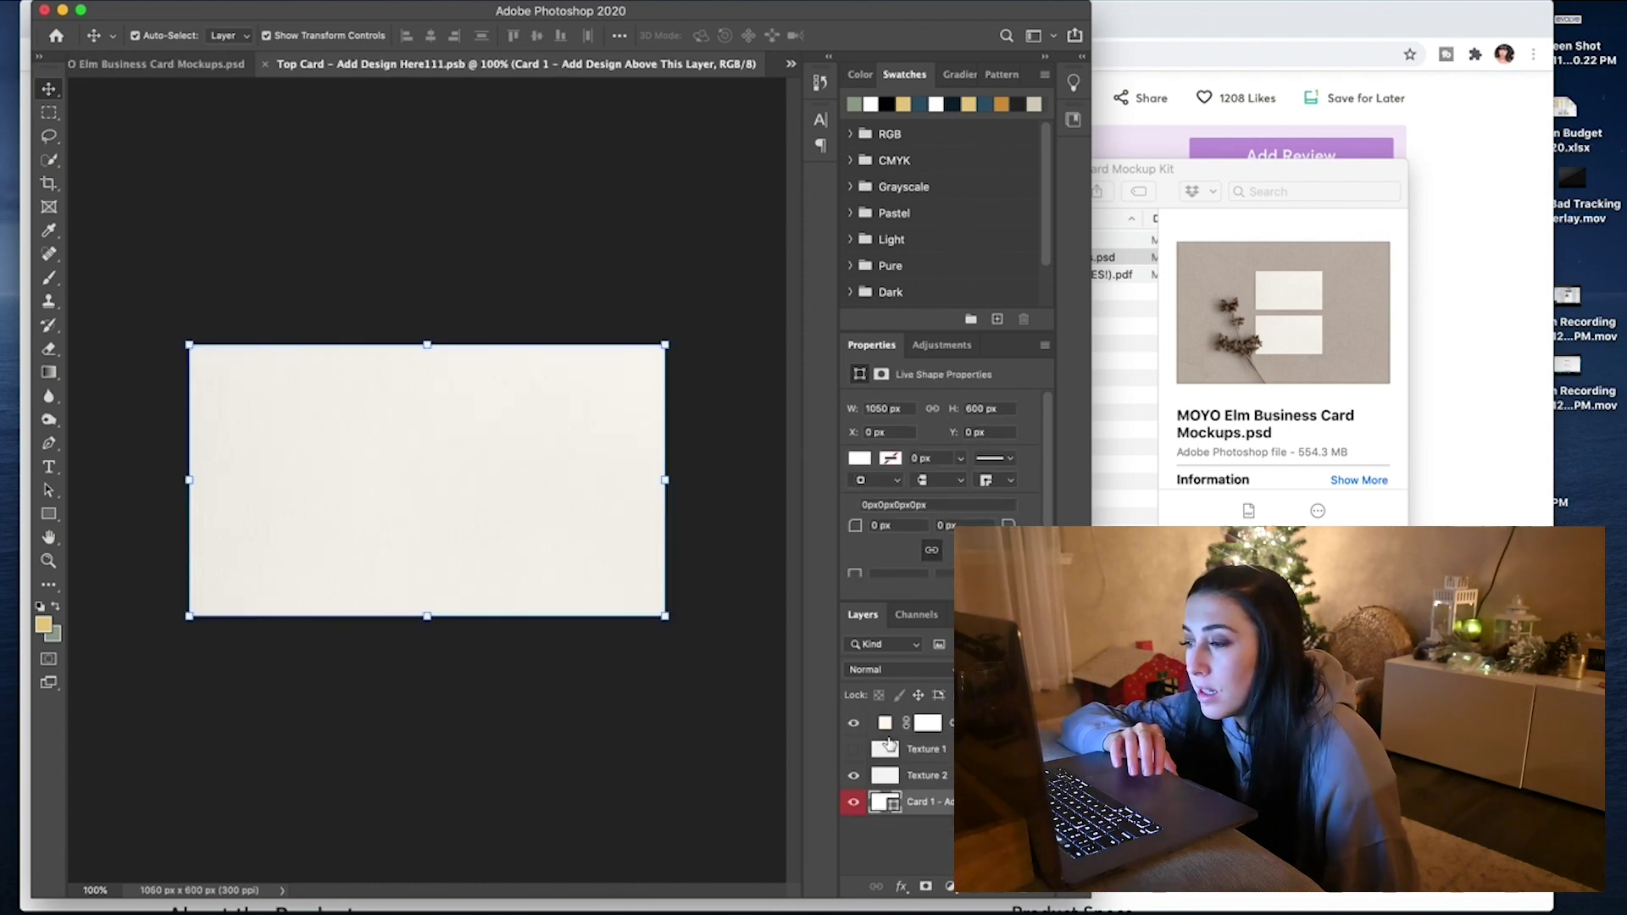
# Reopen the Top Card smart object with Texture 1 selected, then show iCloud Drive in Finder
pyautogui.click(264, 64)
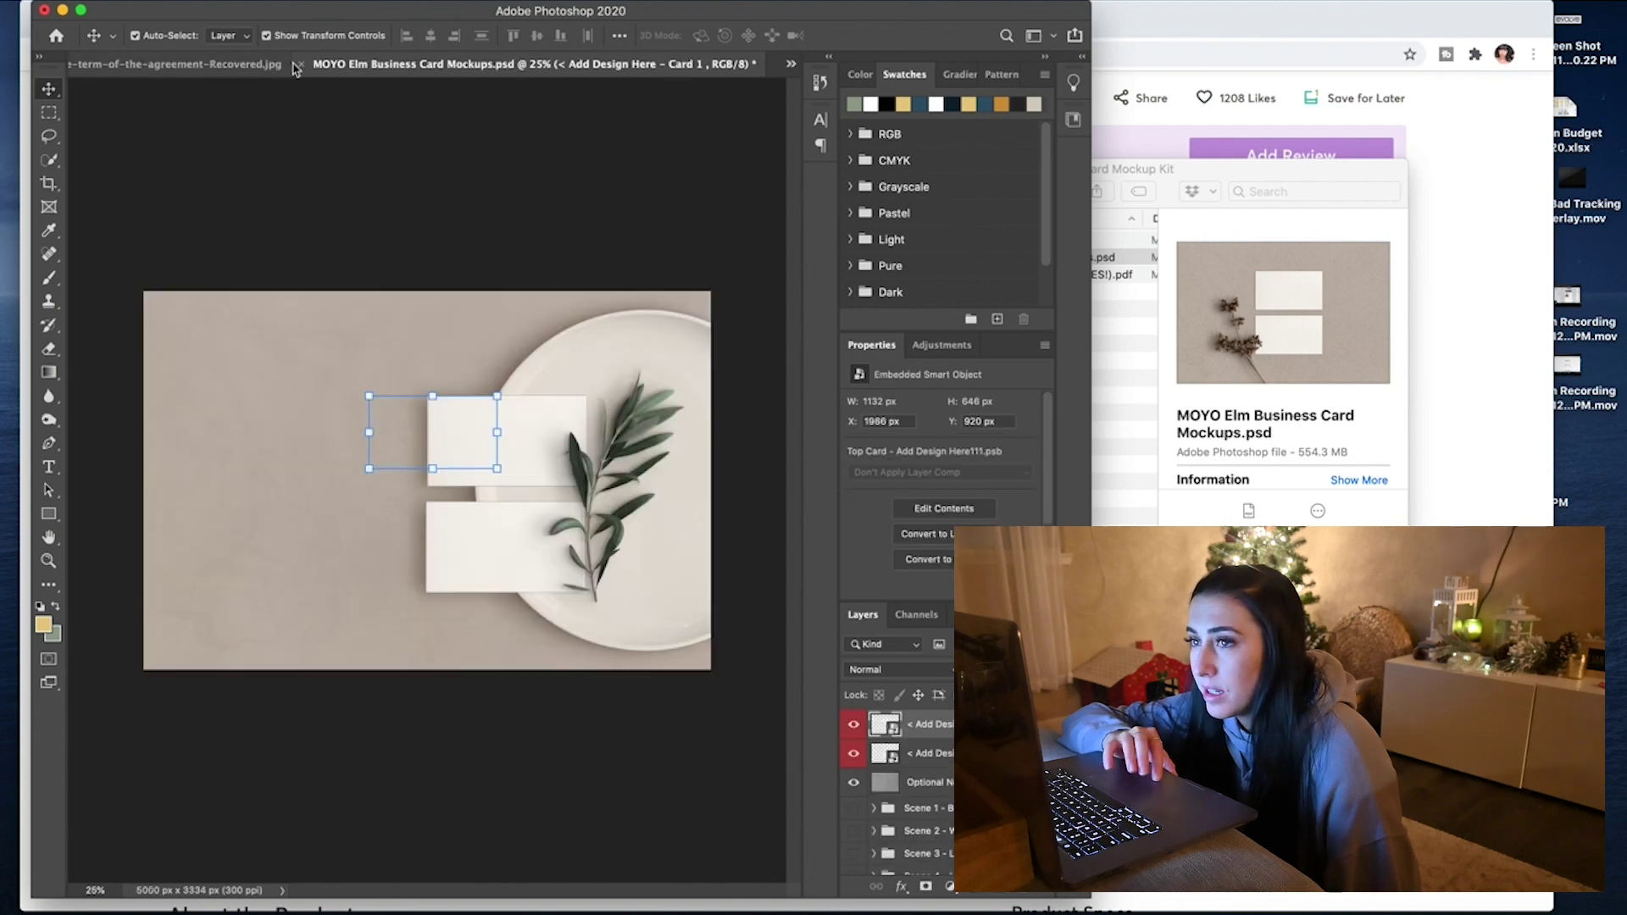
pyautogui.doubleClick(885, 727)
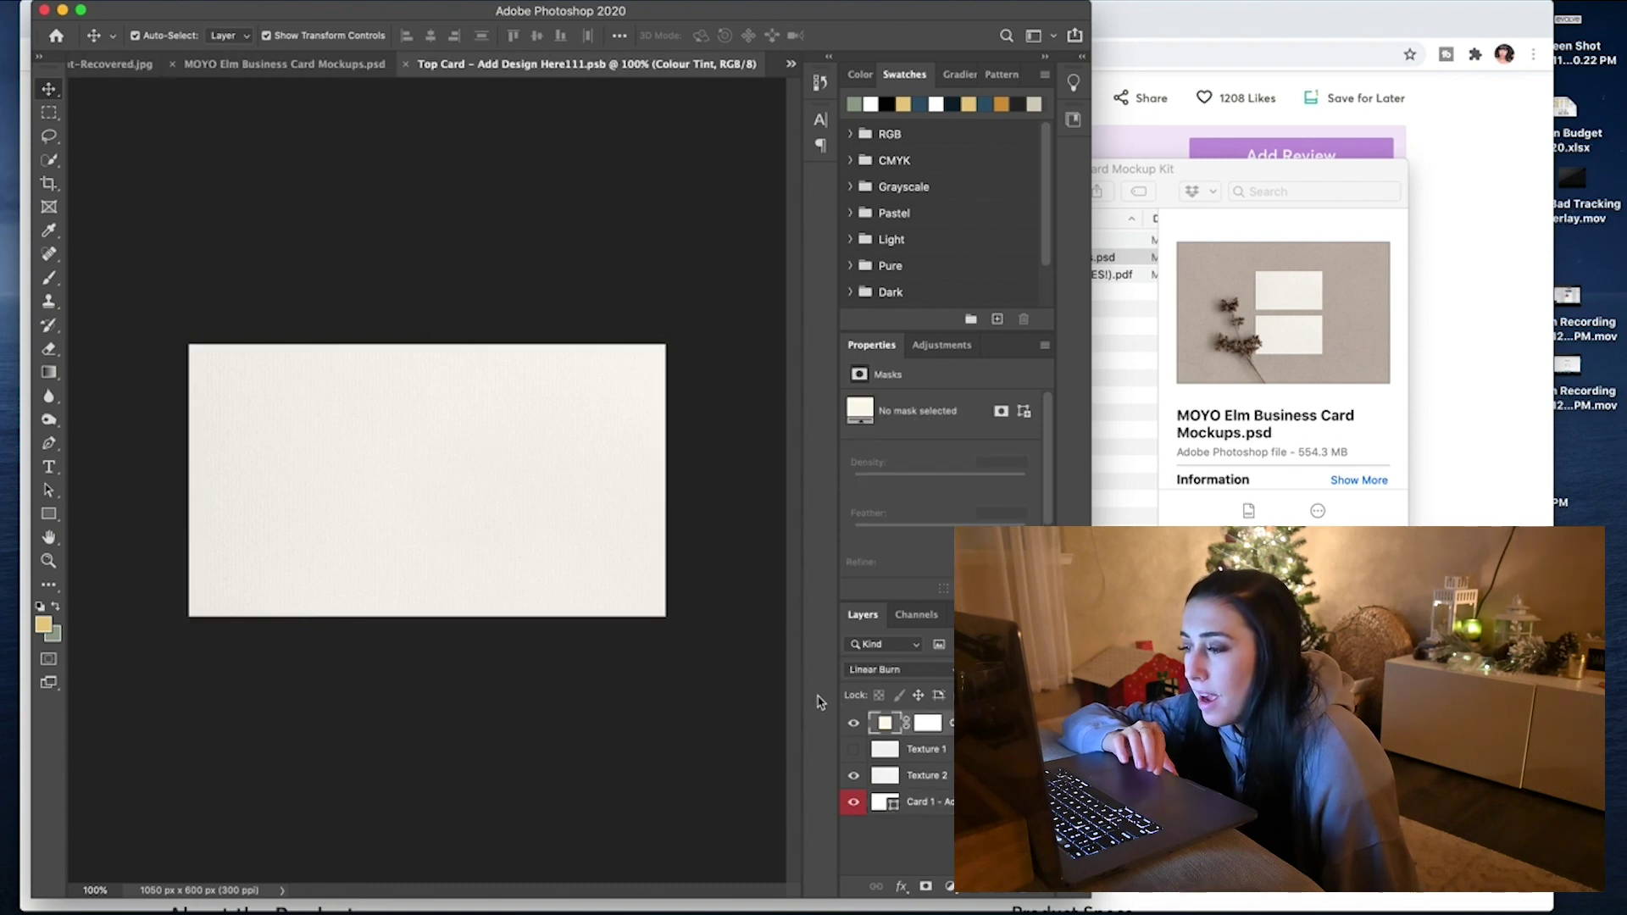
pyautogui.click(885, 749)
pyautogui.click(1184, 493)
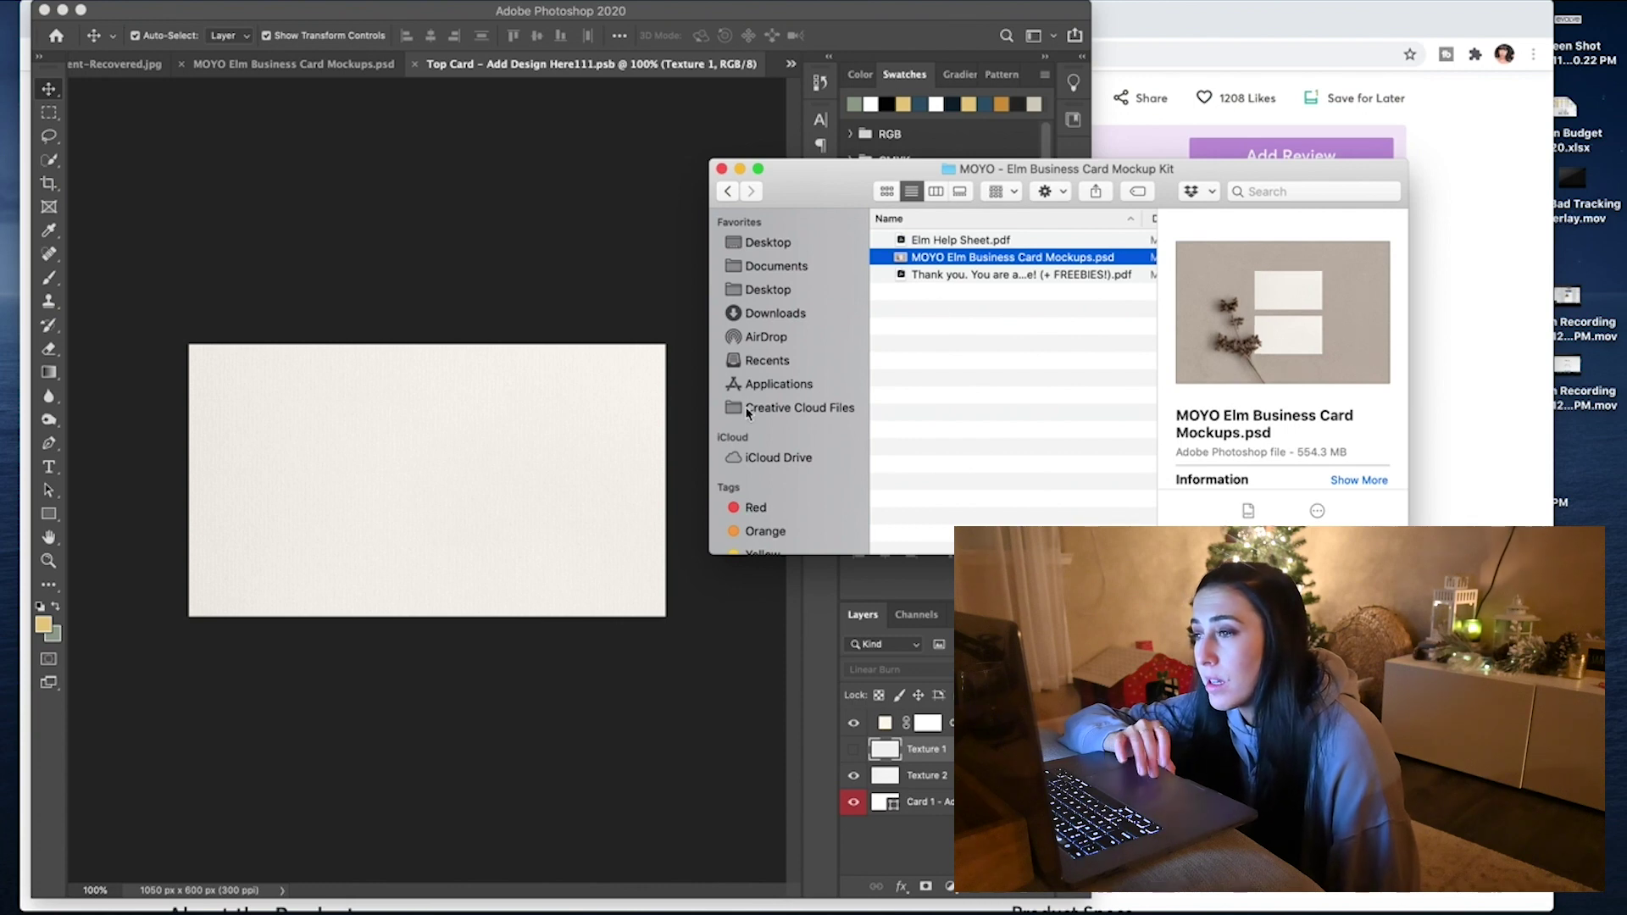
pyautogui.click(777, 457)
# Preview the KHF-logo-pink.png and KHF-logo-2.png files in iCloud Drive
pyautogui.scroll(2, 983, 339)
pyautogui.click(980, 307)
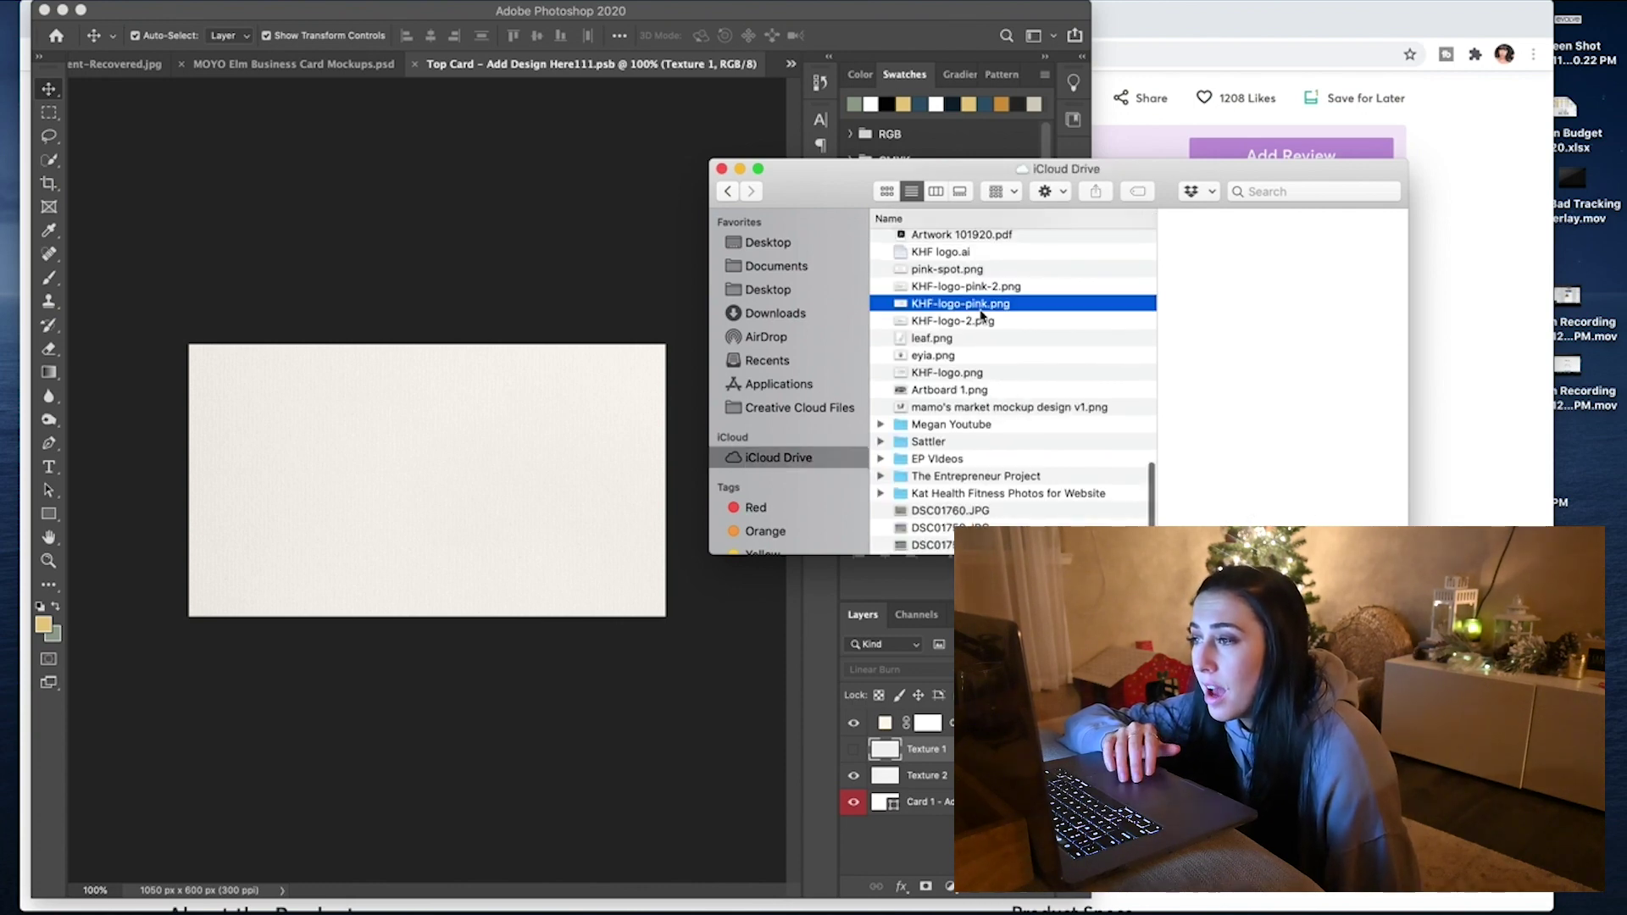
pyautogui.scroll(4, 981, 313)
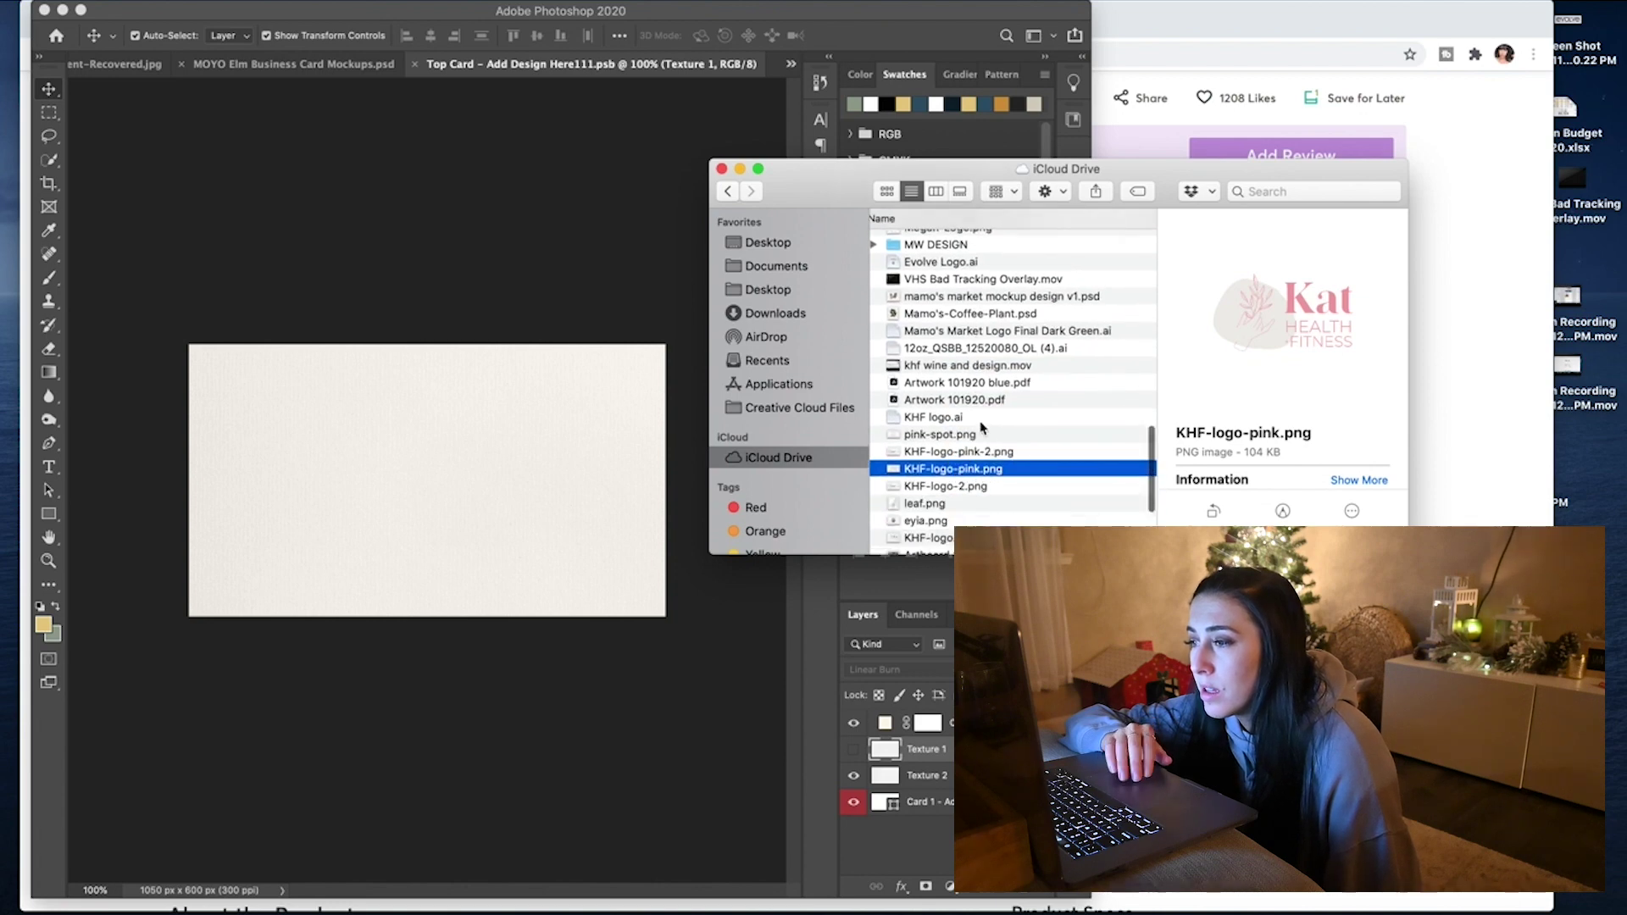
pyautogui.scroll(-2, 981, 443)
pyautogui.click(981, 440)
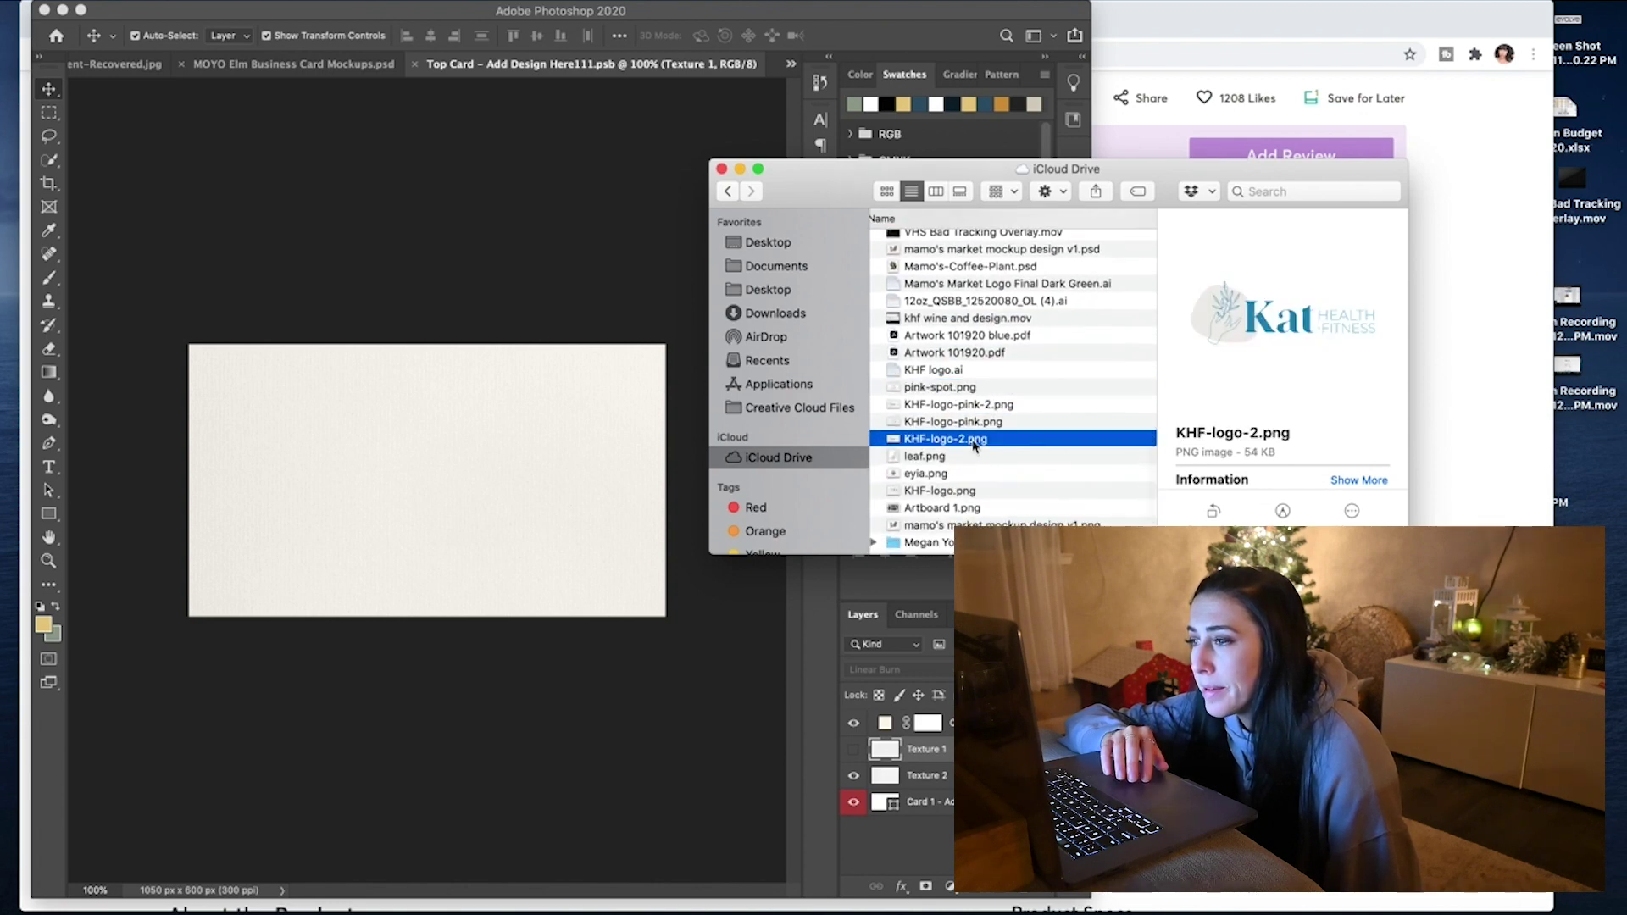
pyautogui.scroll(-3, 975, 444)
pyautogui.scroll(-2, 975, 444)
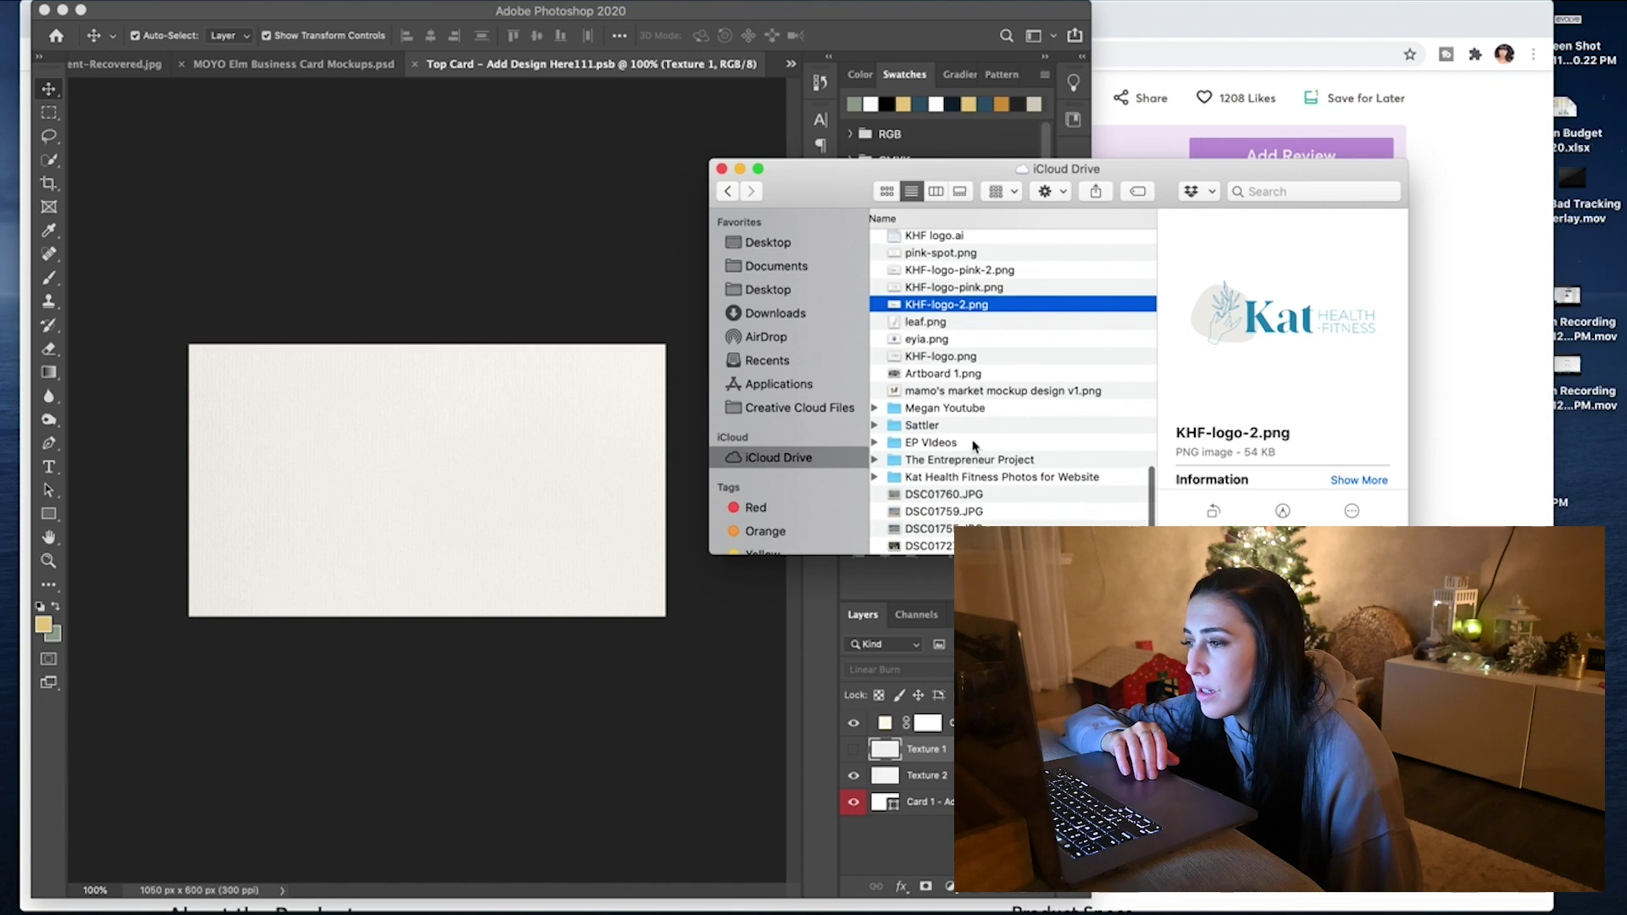
pyautogui.scroll(9, 975, 445)
pyautogui.scroll(10, 975, 445)
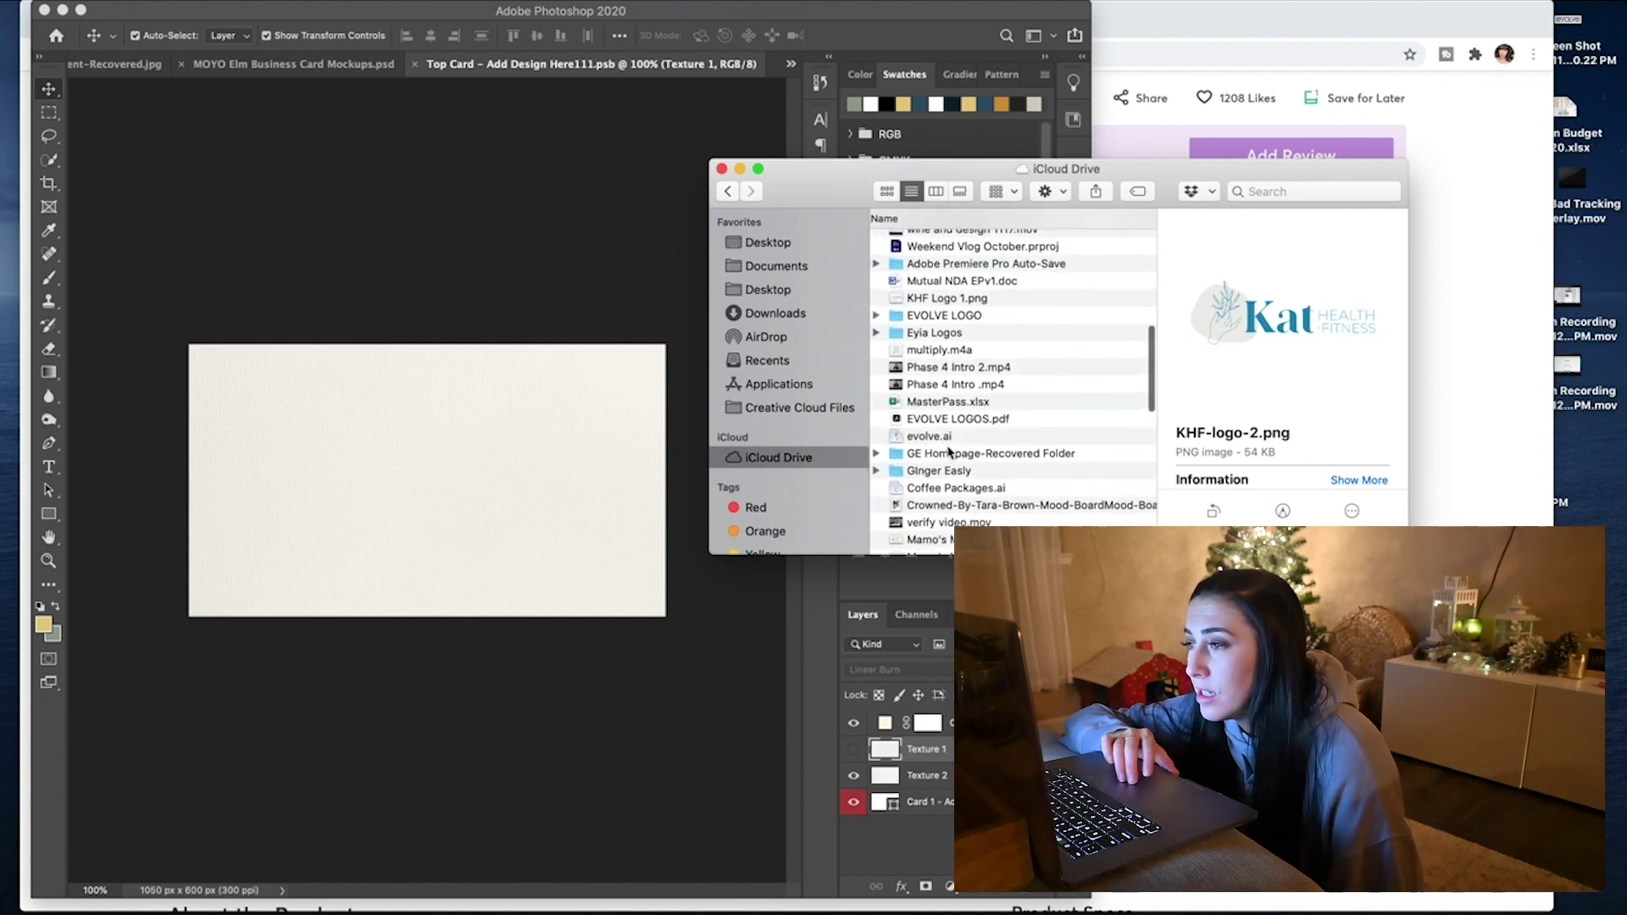
pyautogui.scroll(2, 945, 466)
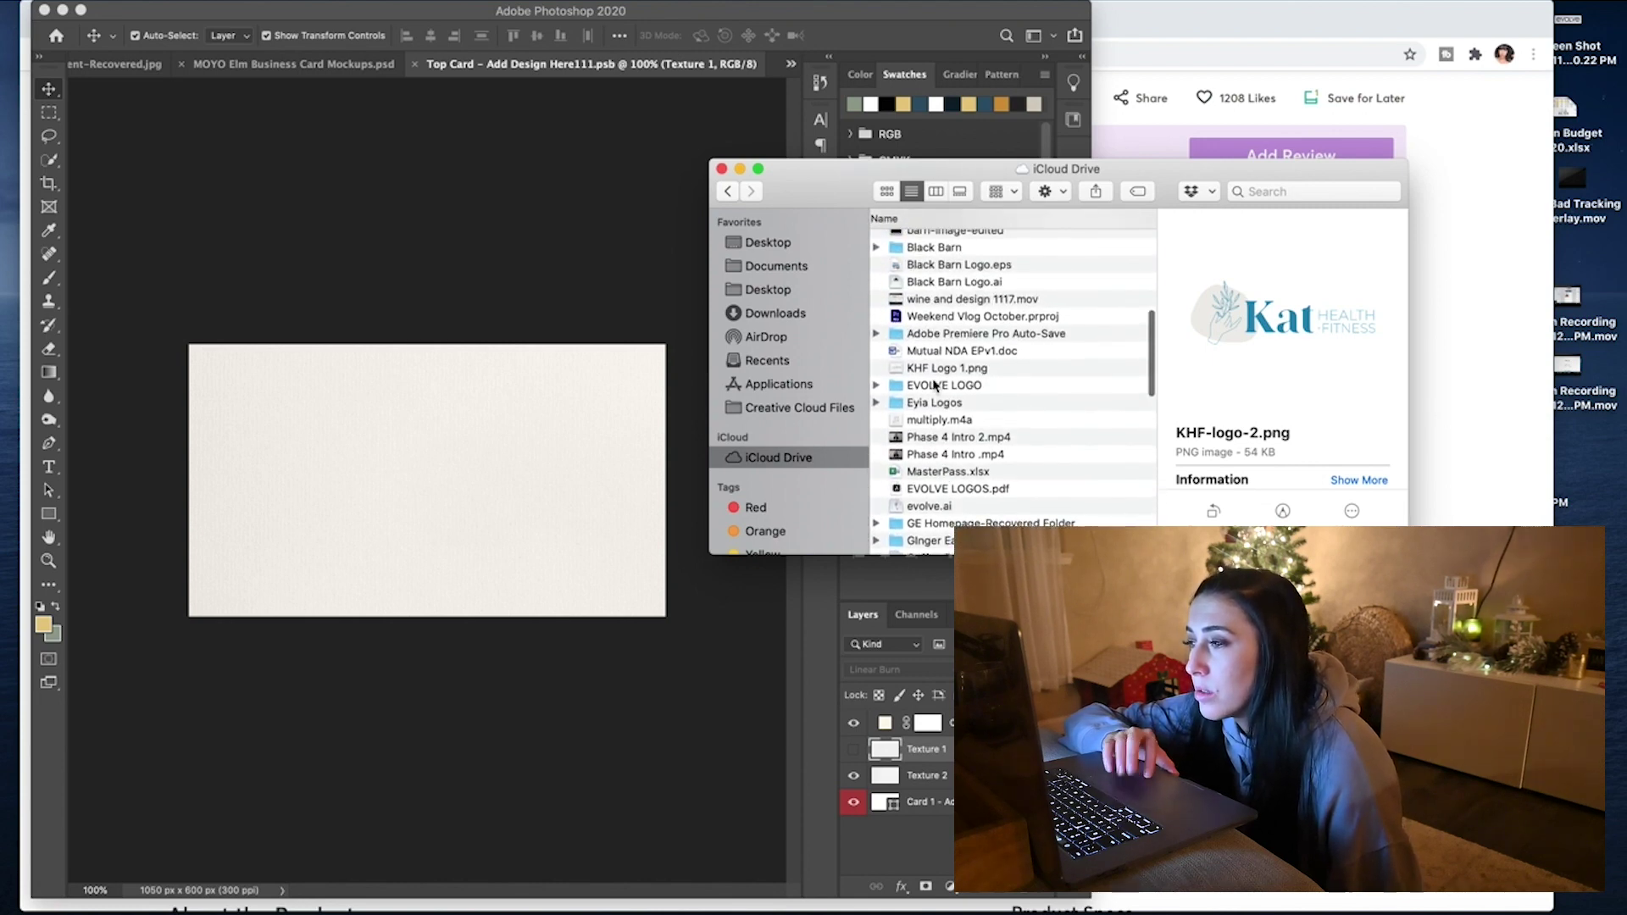
# Look inside the EVOLVE LOGO folder at evolve logo.ai, then return to iCloud Drive
pyautogui.doubleClick(935, 386)
pyautogui.click(936, 258)
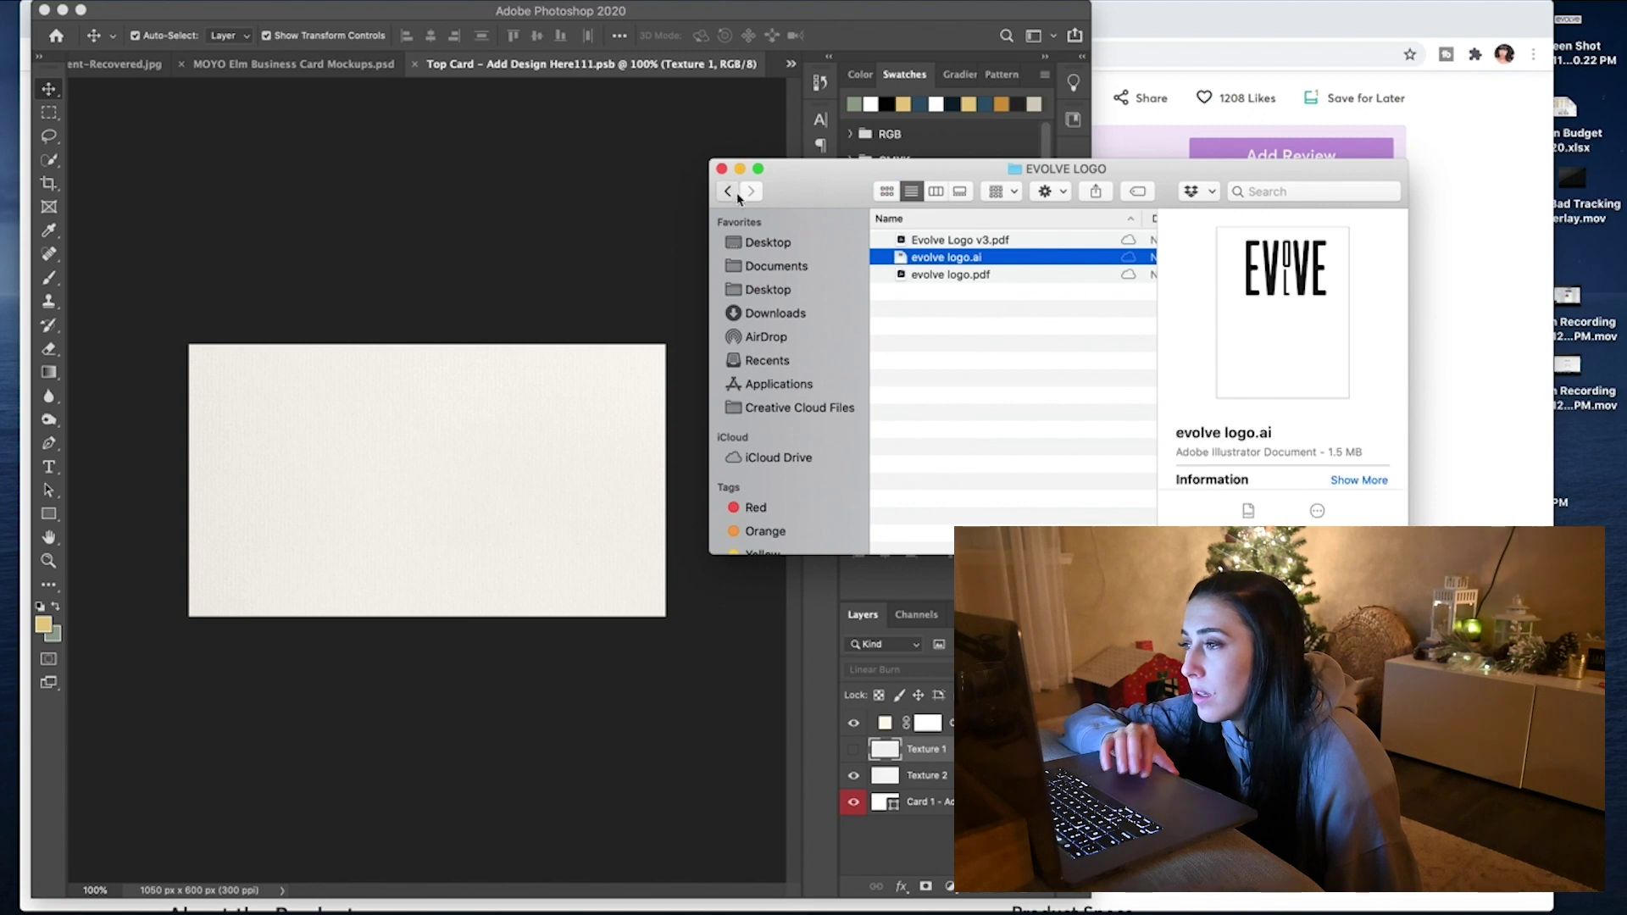
pyautogui.click(729, 192)
pyautogui.scroll(5, 1026, 339)
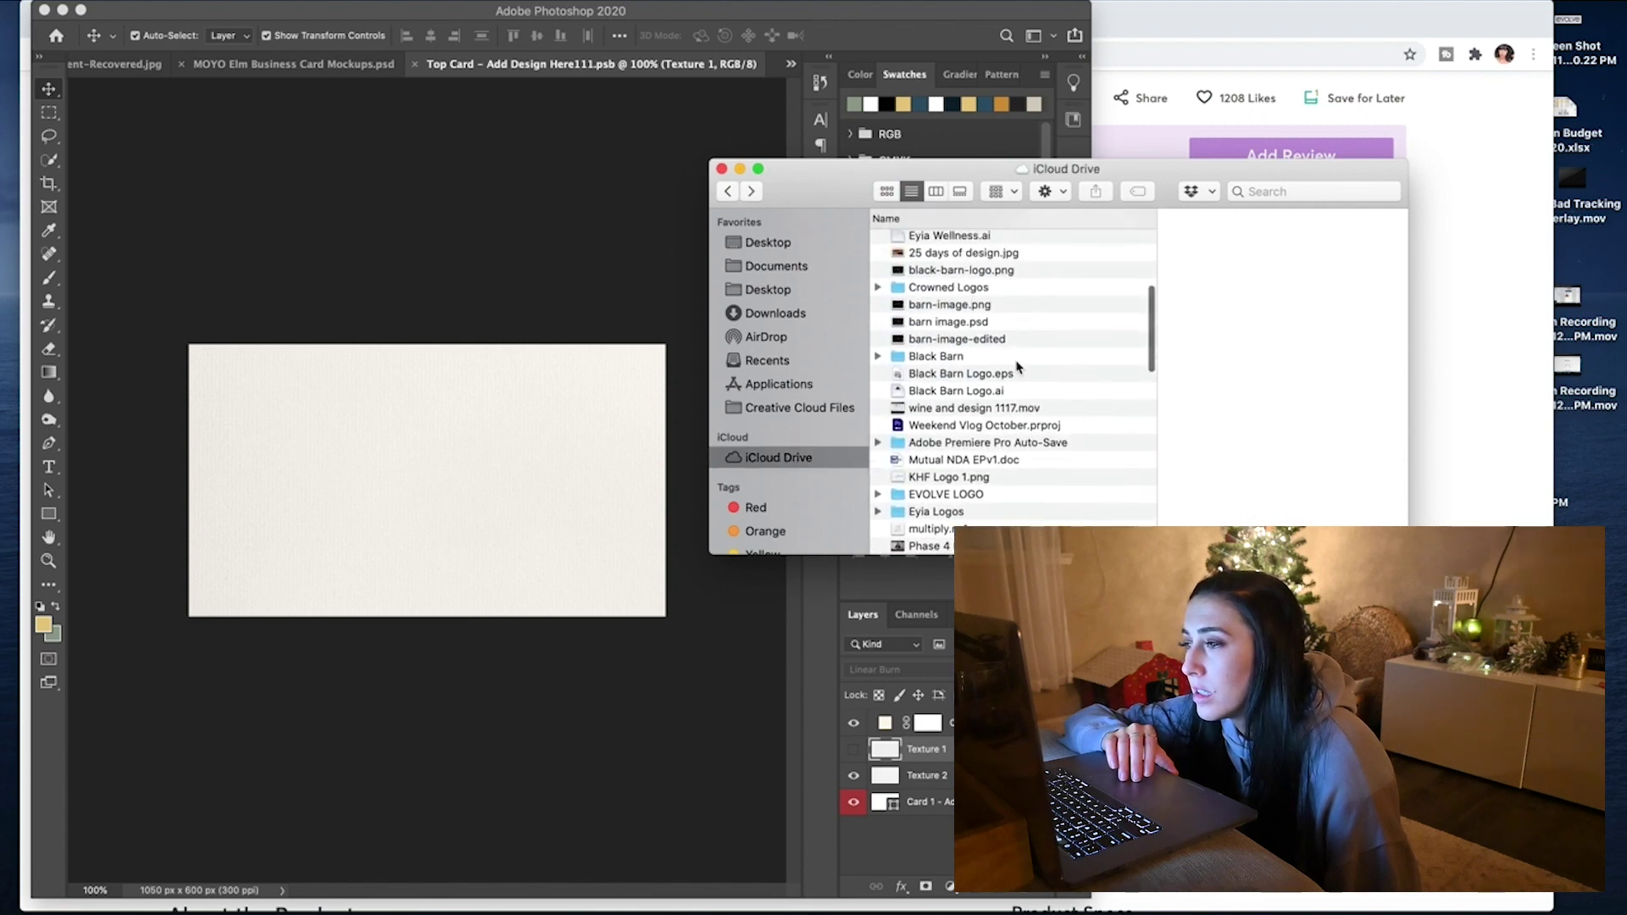
pyautogui.scroll(7, 1018, 366)
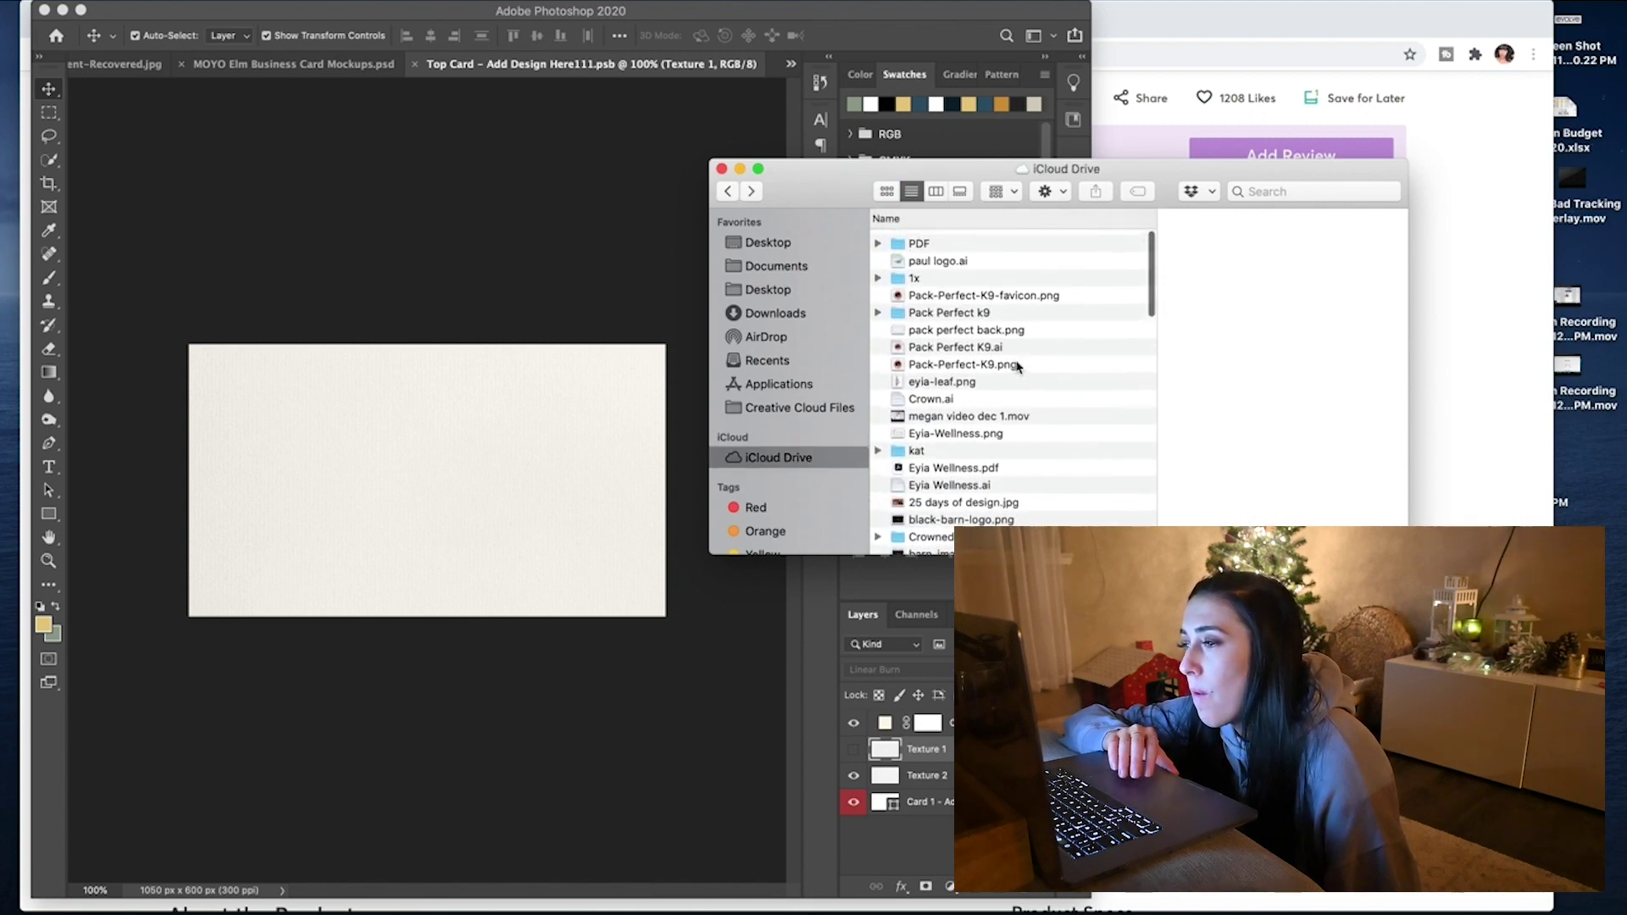
# Browse the 1x folder and preview the Outline -8.png image
pyautogui.doubleClick(919, 274)
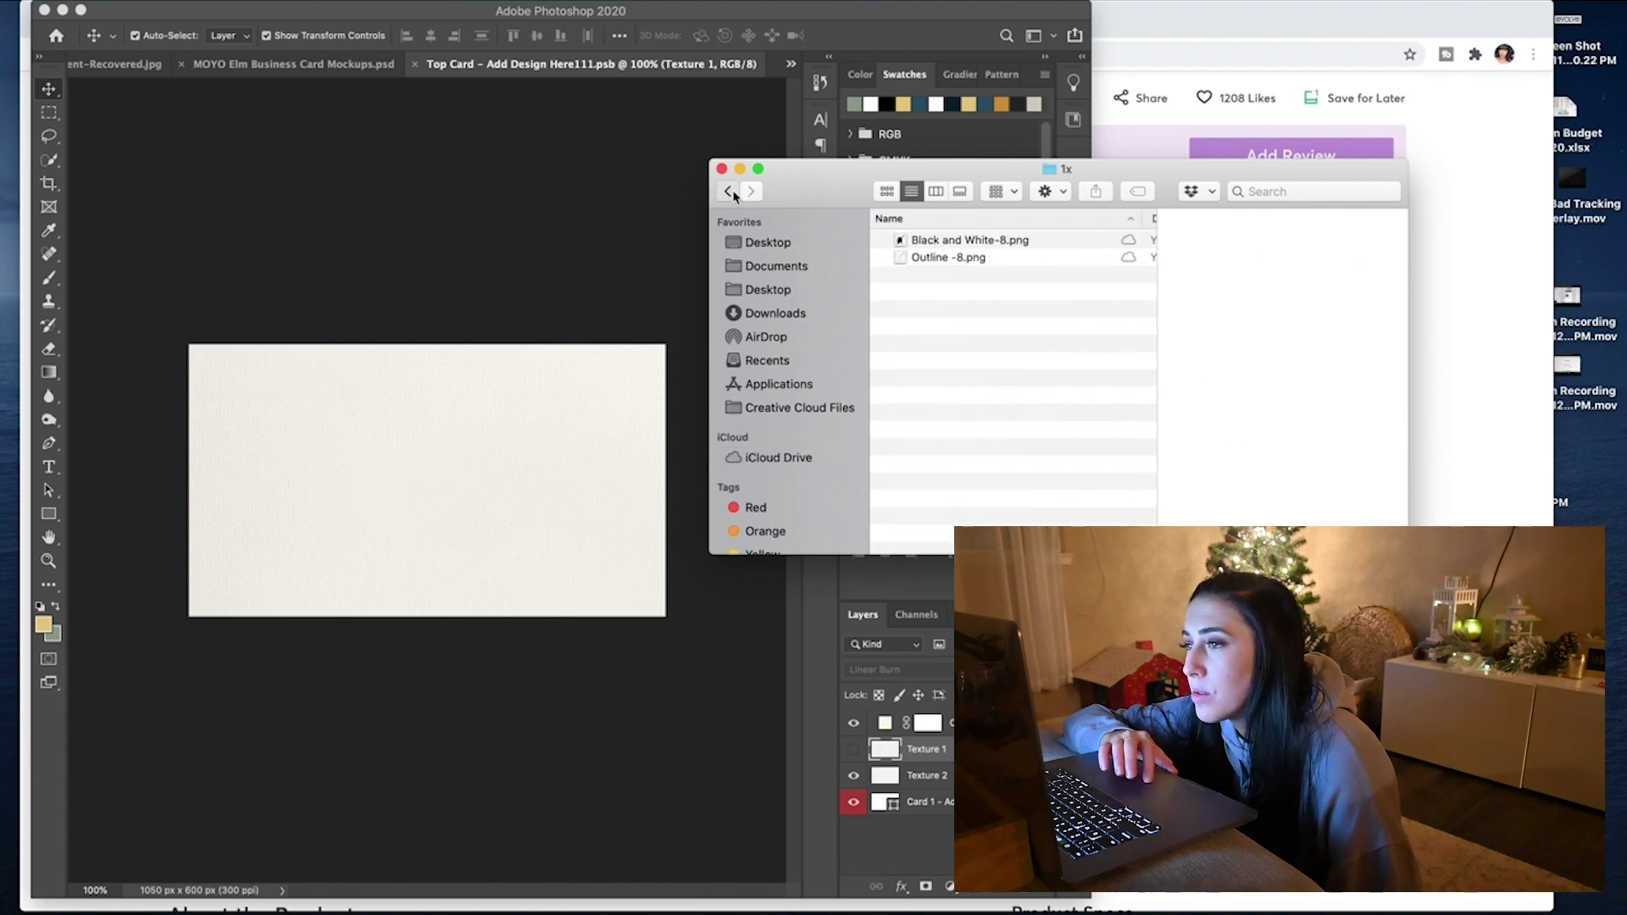
pyautogui.click(728, 192)
pyautogui.click(915, 239)
pyautogui.click(900, 274)
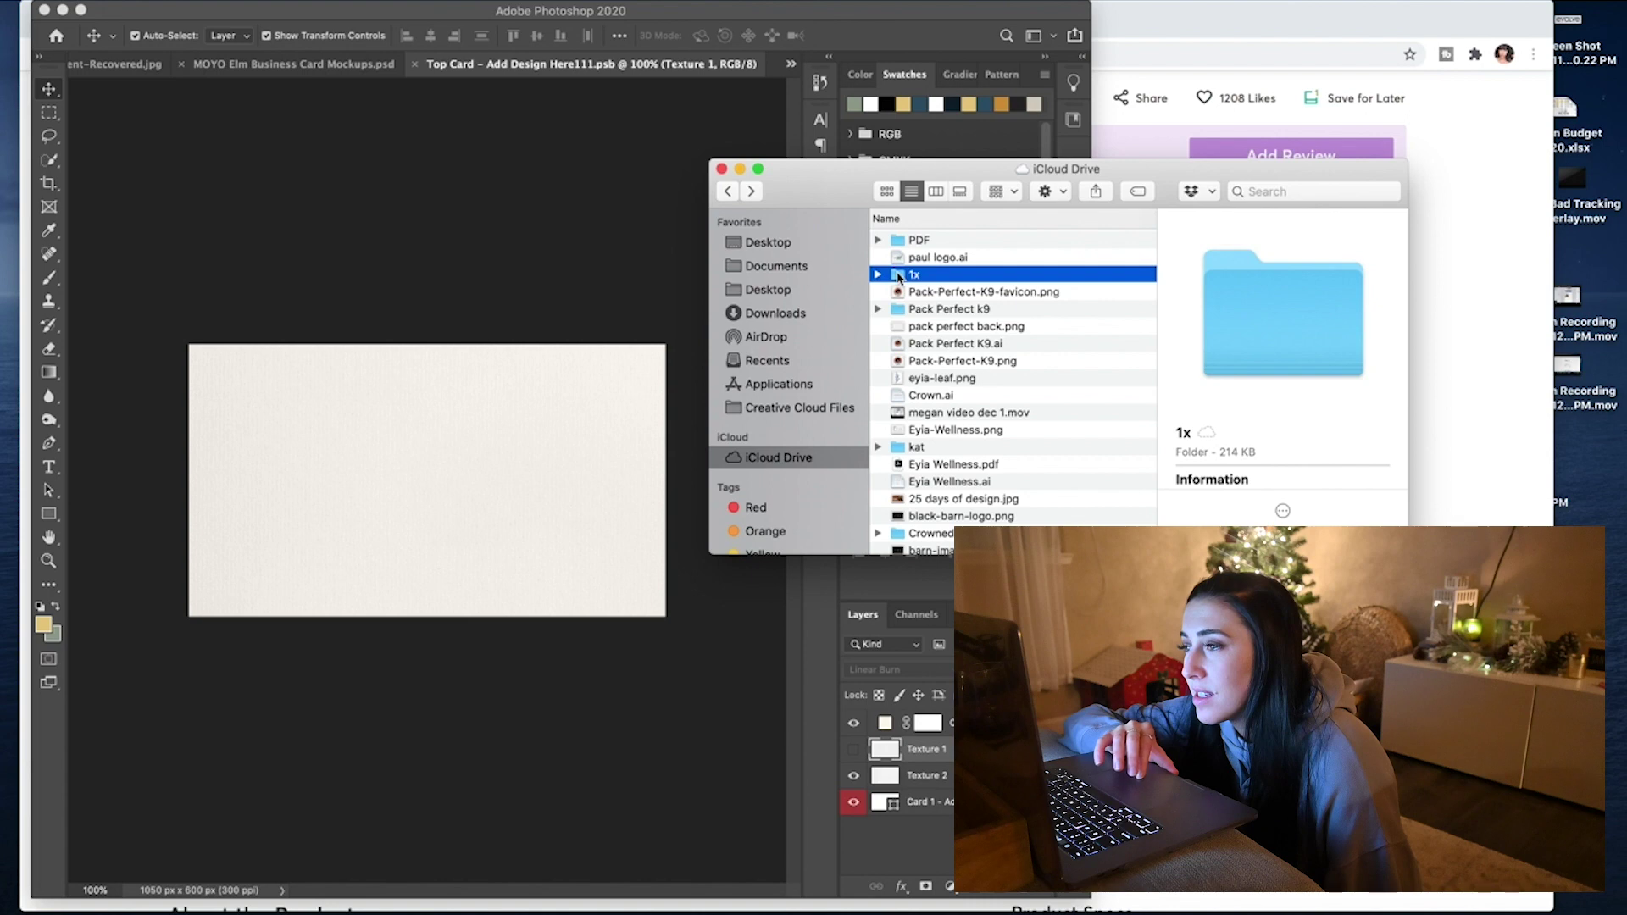
pyautogui.doubleClick(900, 275)
pyautogui.click(901, 260)
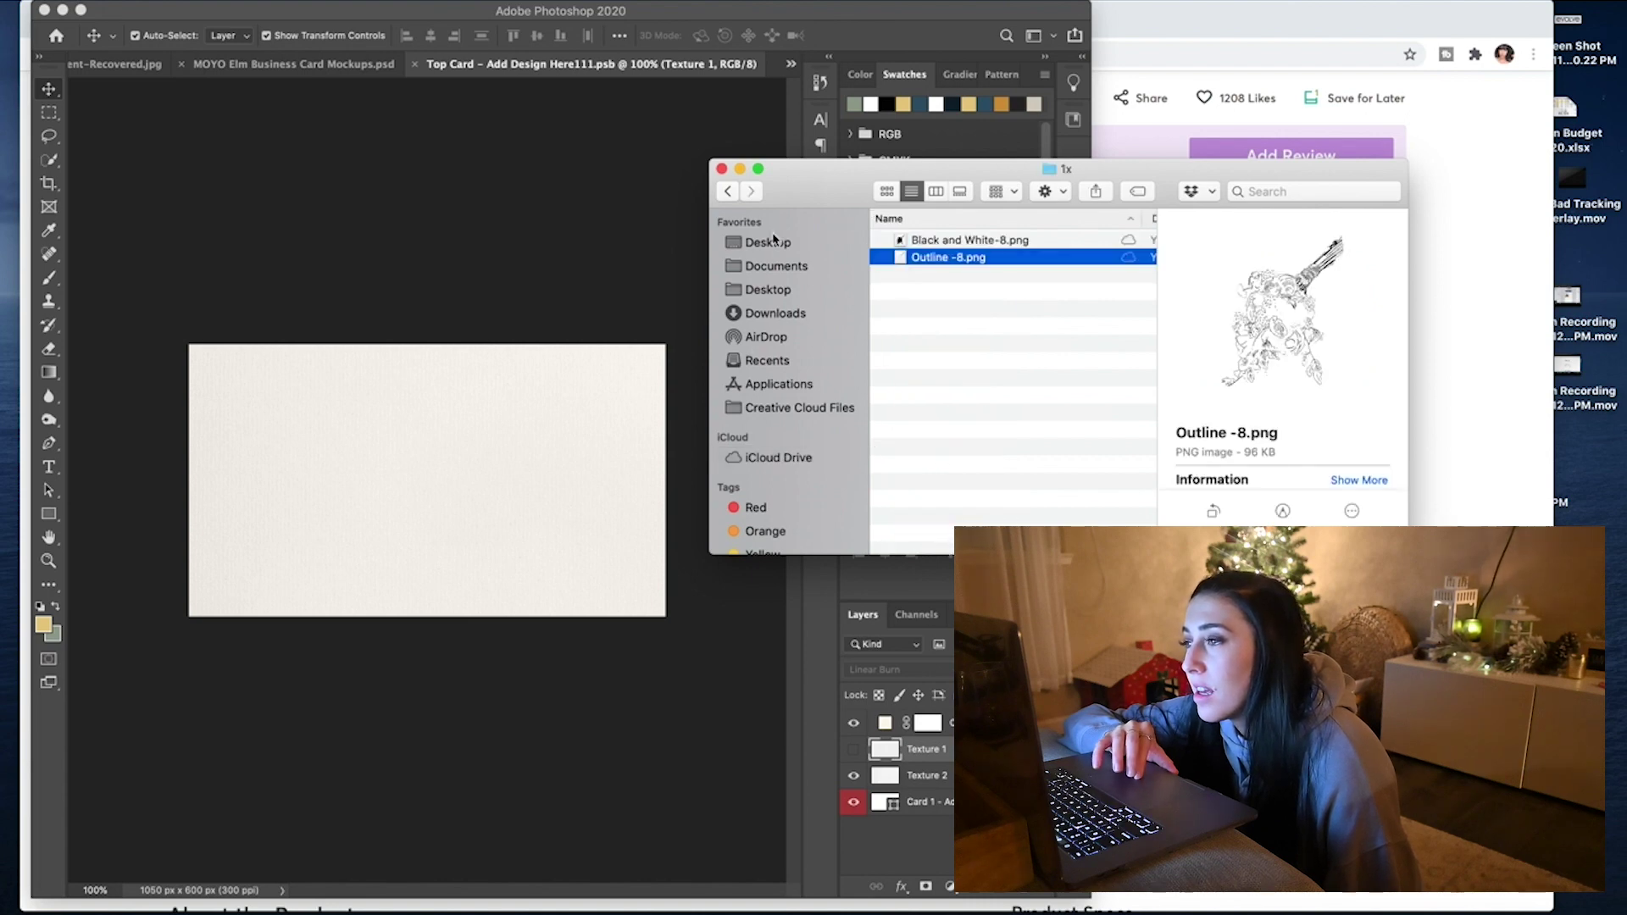
pyautogui.click(731, 192)
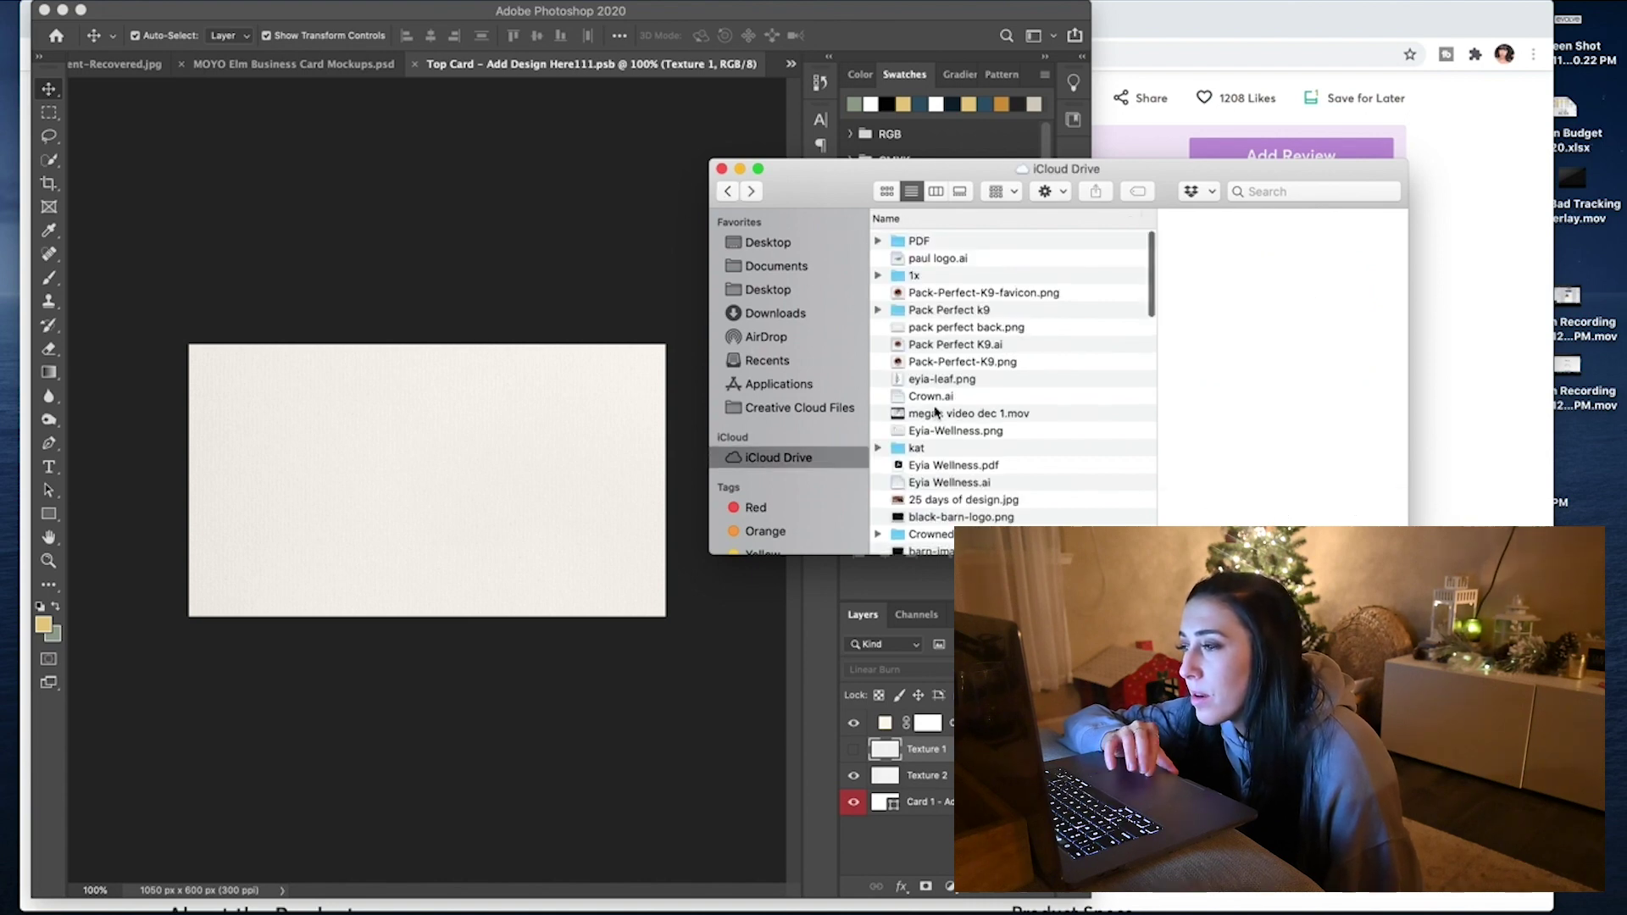
# Go into Eyia Logos > 400ppi and select Eyia Logo 3.png
pyautogui.scroll(-5, 924, 382)
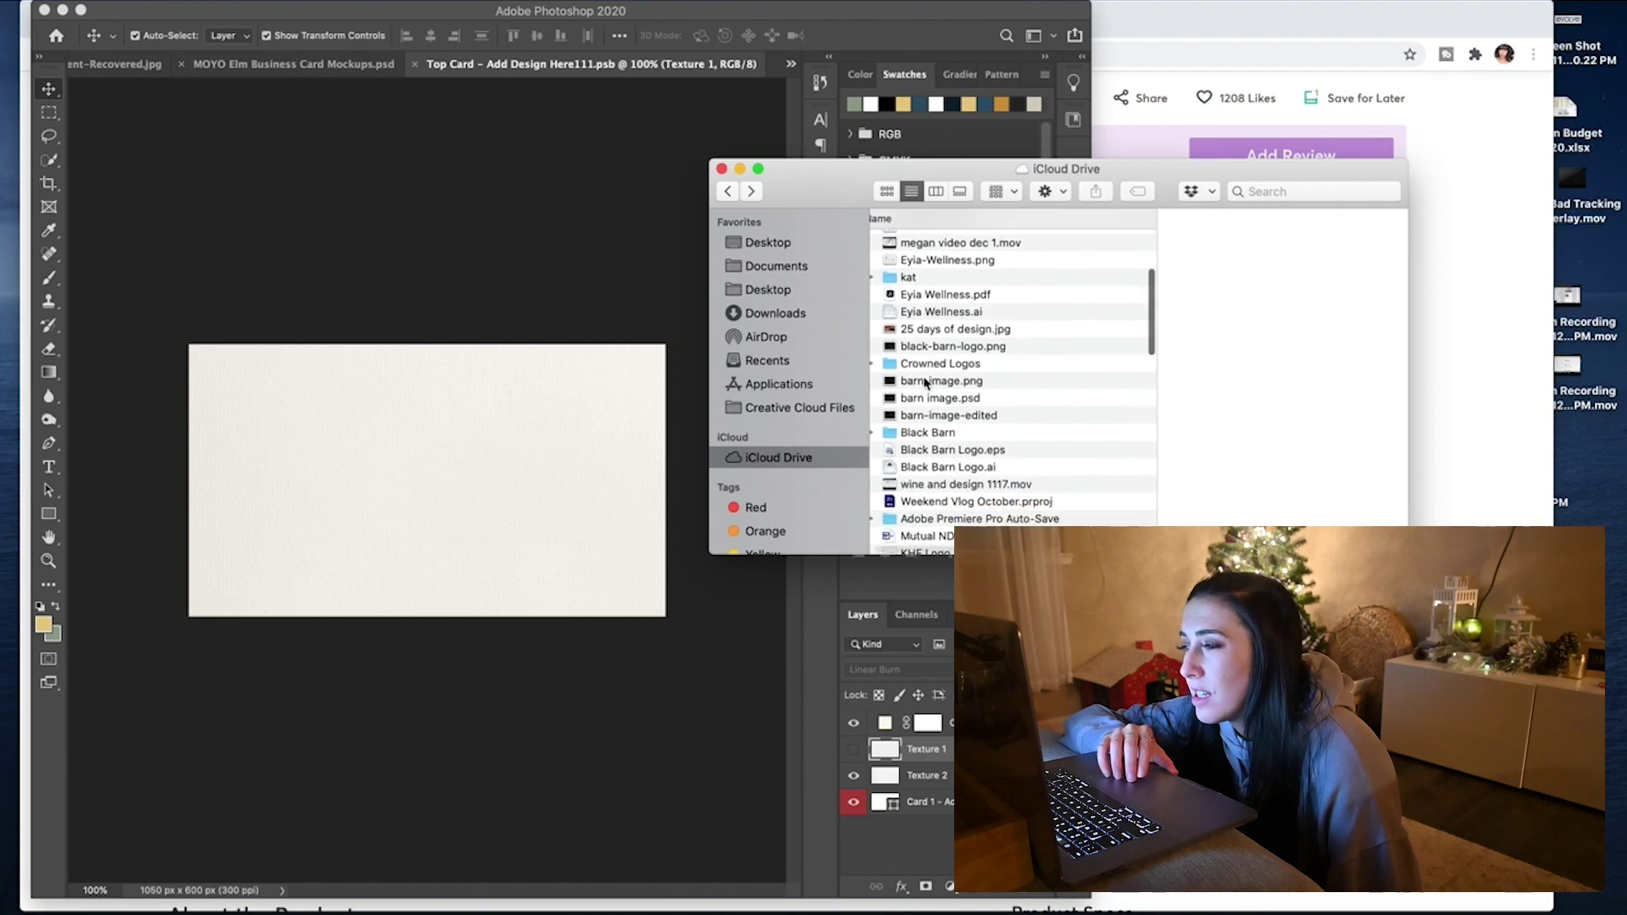
pyautogui.scroll(-5, 925, 382)
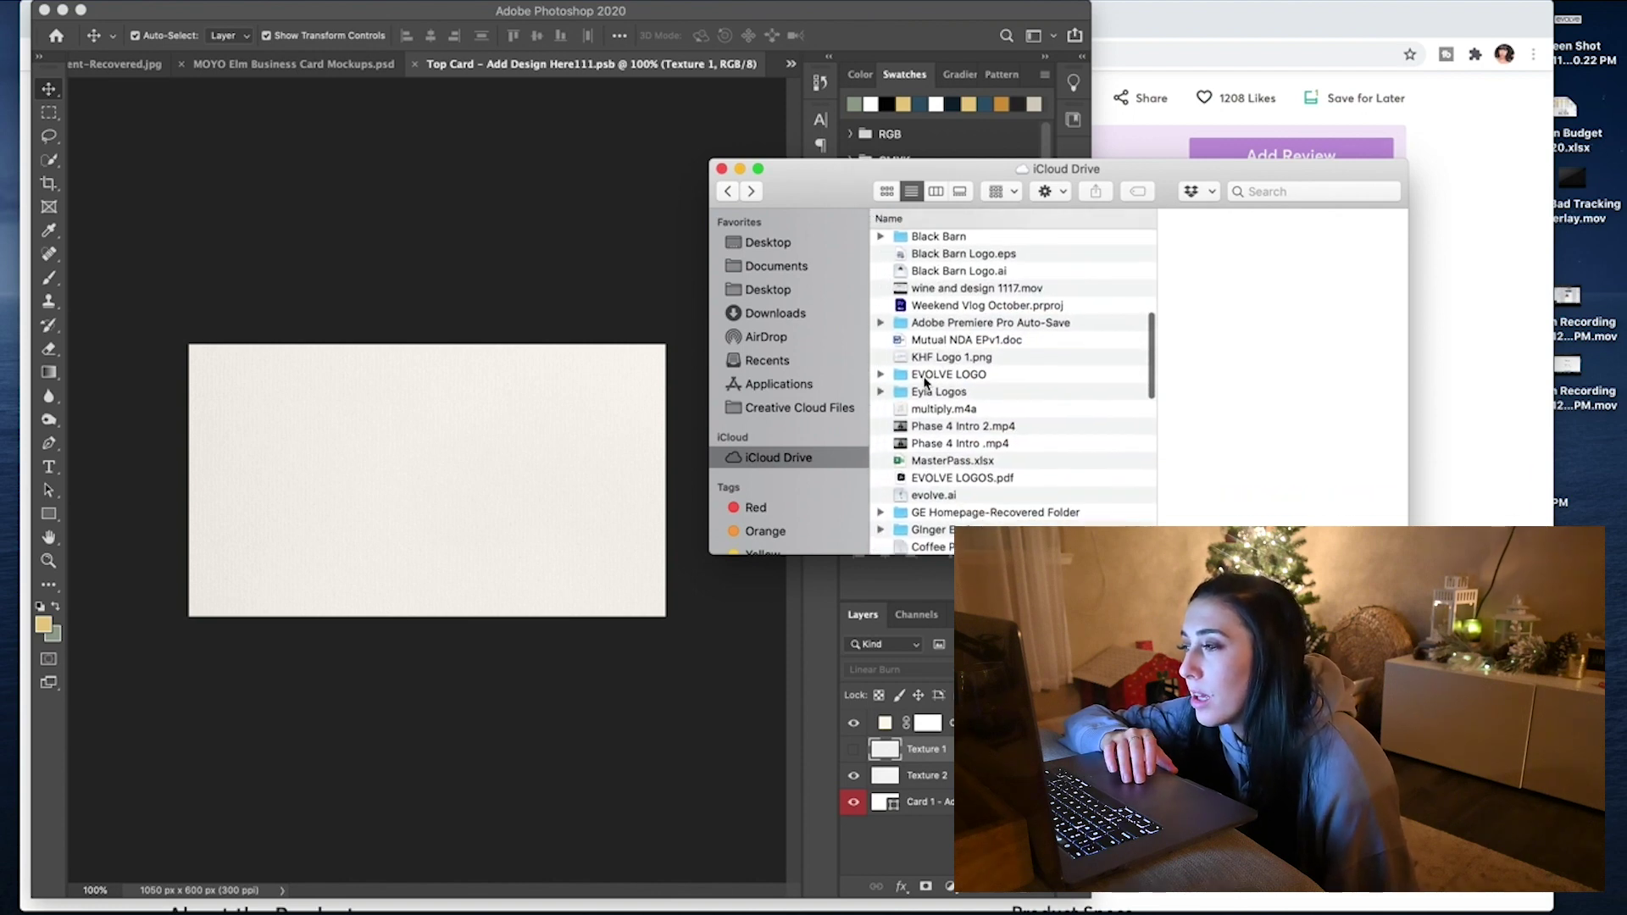
pyautogui.scroll(-1, 927, 379)
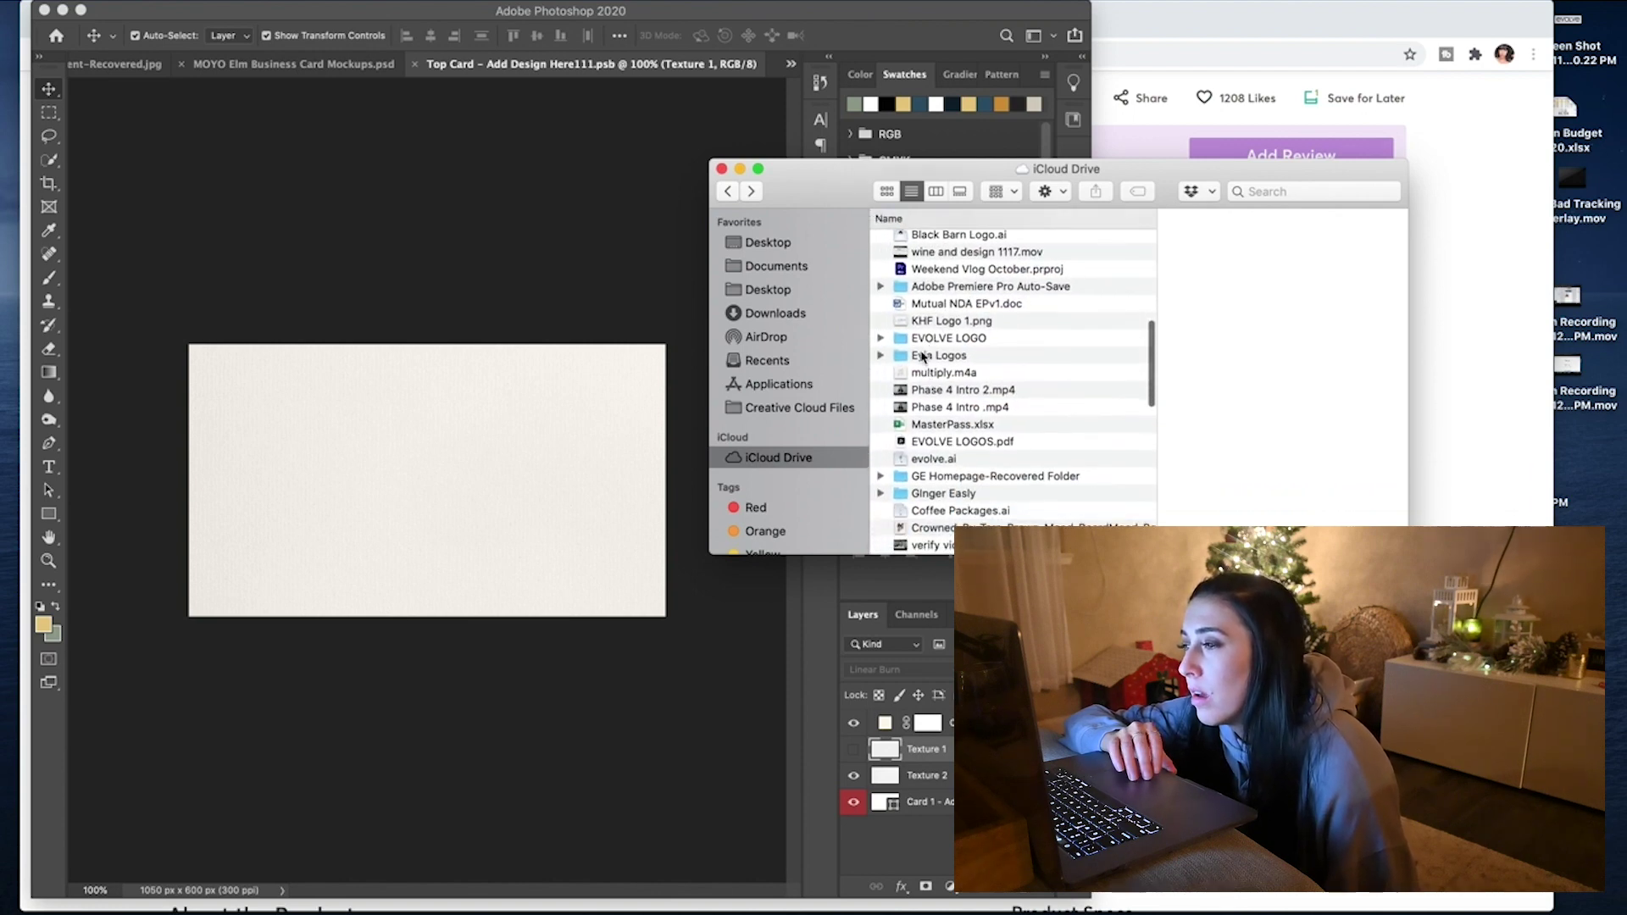
pyautogui.doubleClick(926, 358)
pyautogui.doubleClick(921, 246)
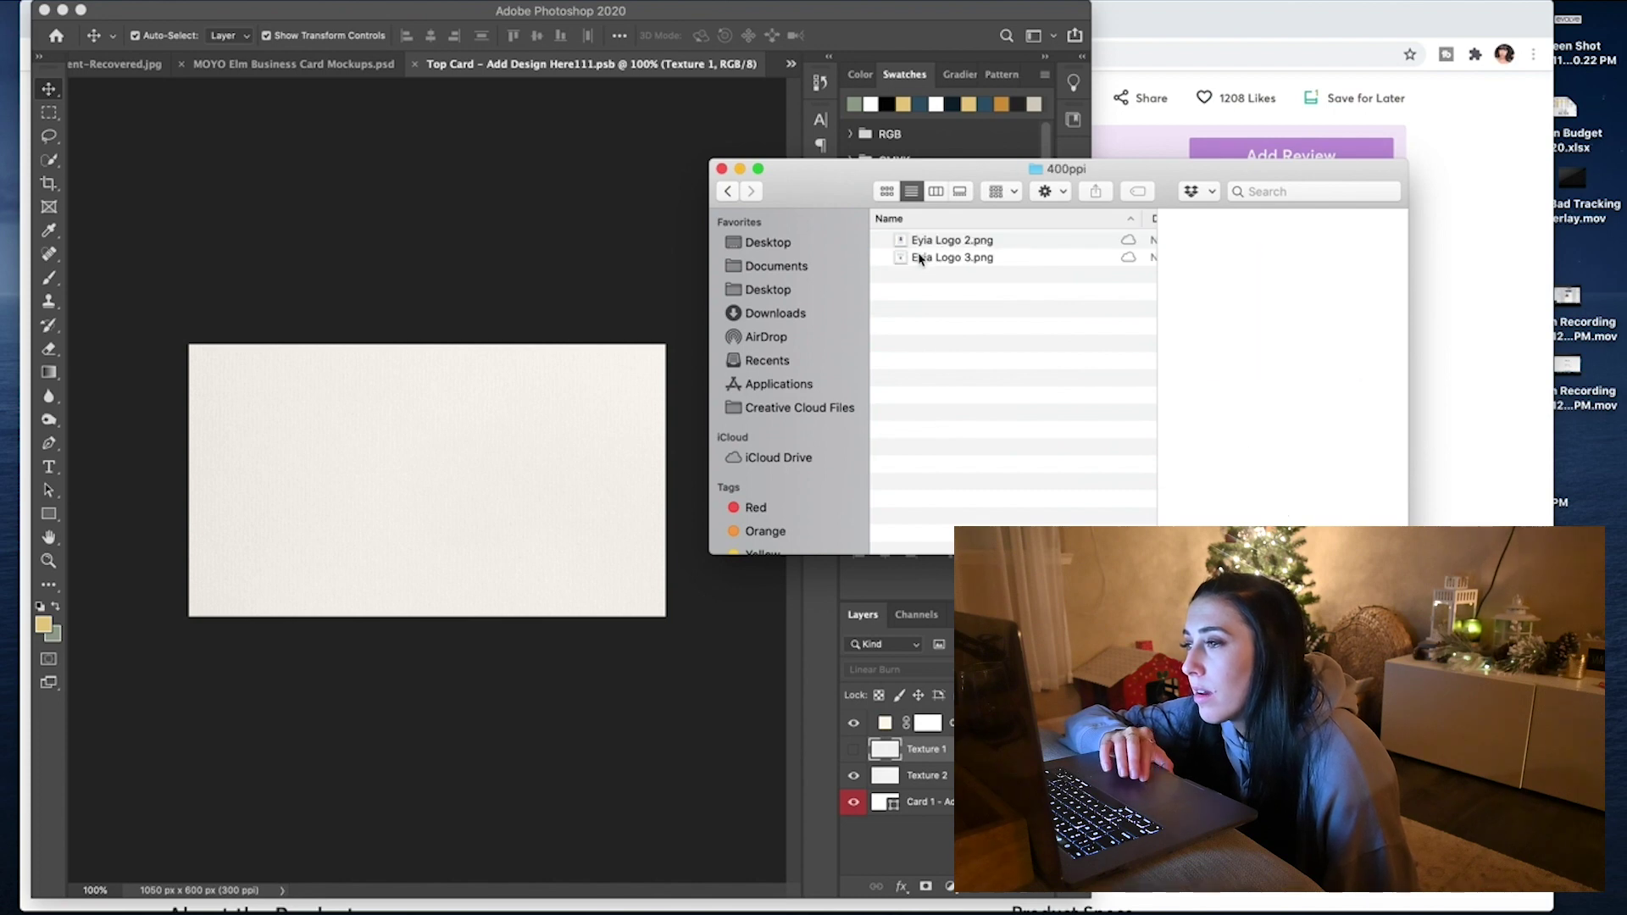
pyautogui.click(923, 256)
# Drop Eyia Logo 3.png onto the Top Card, close Finder, commit the placement and close the design
pyautogui.moveTo(943, 264); pyautogui.dragTo(487, 537)
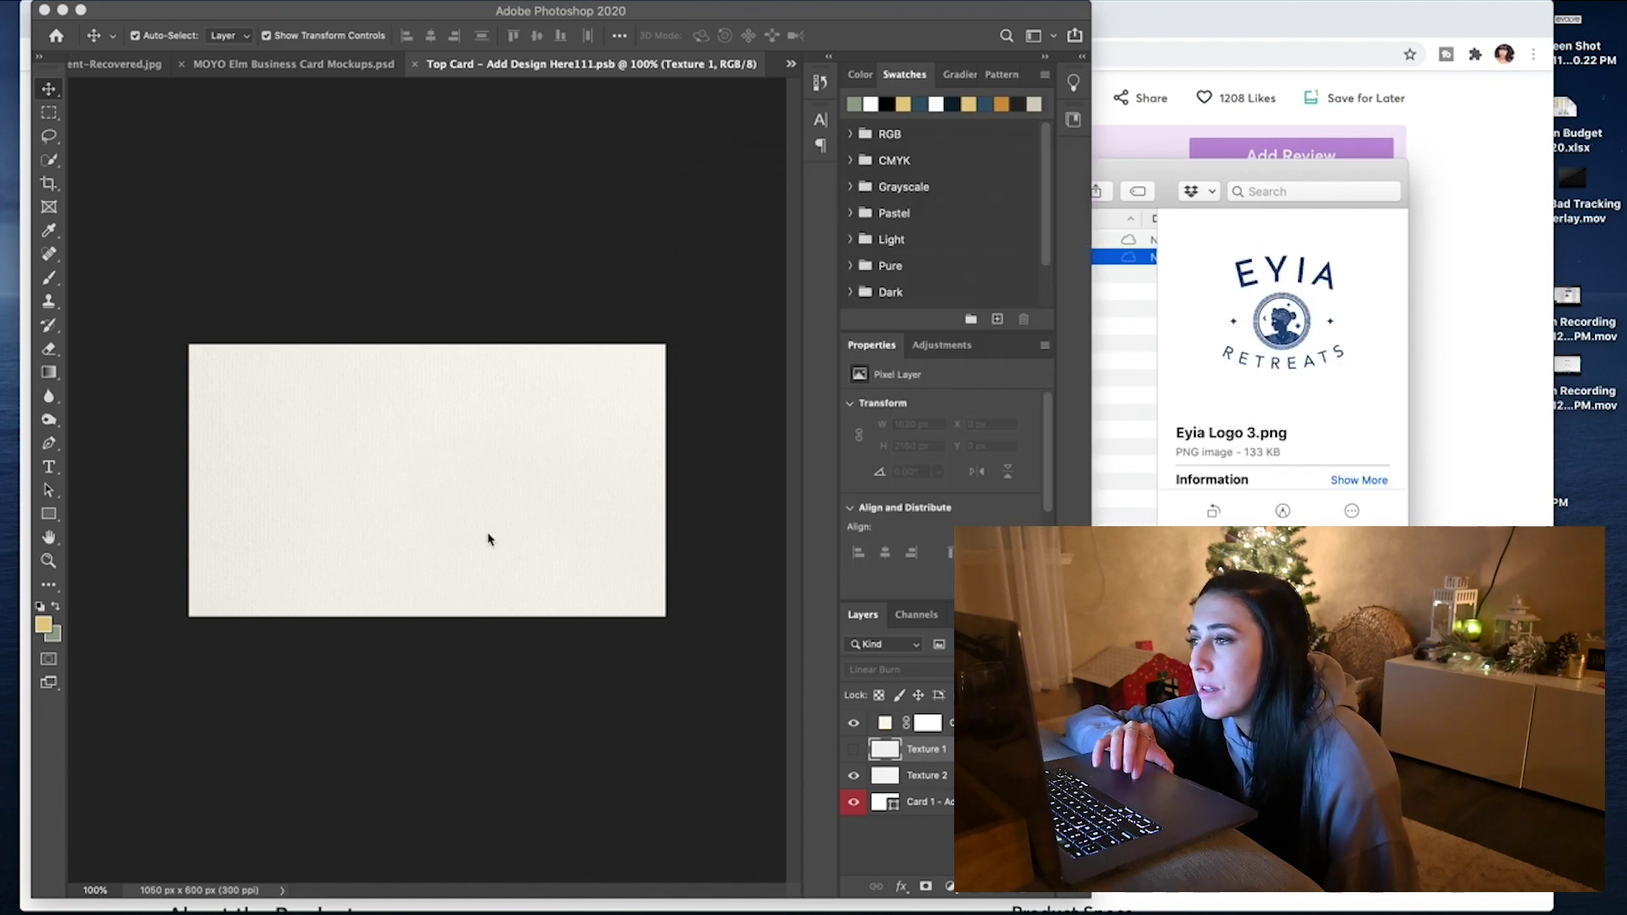
pyautogui.click(1183, 183)
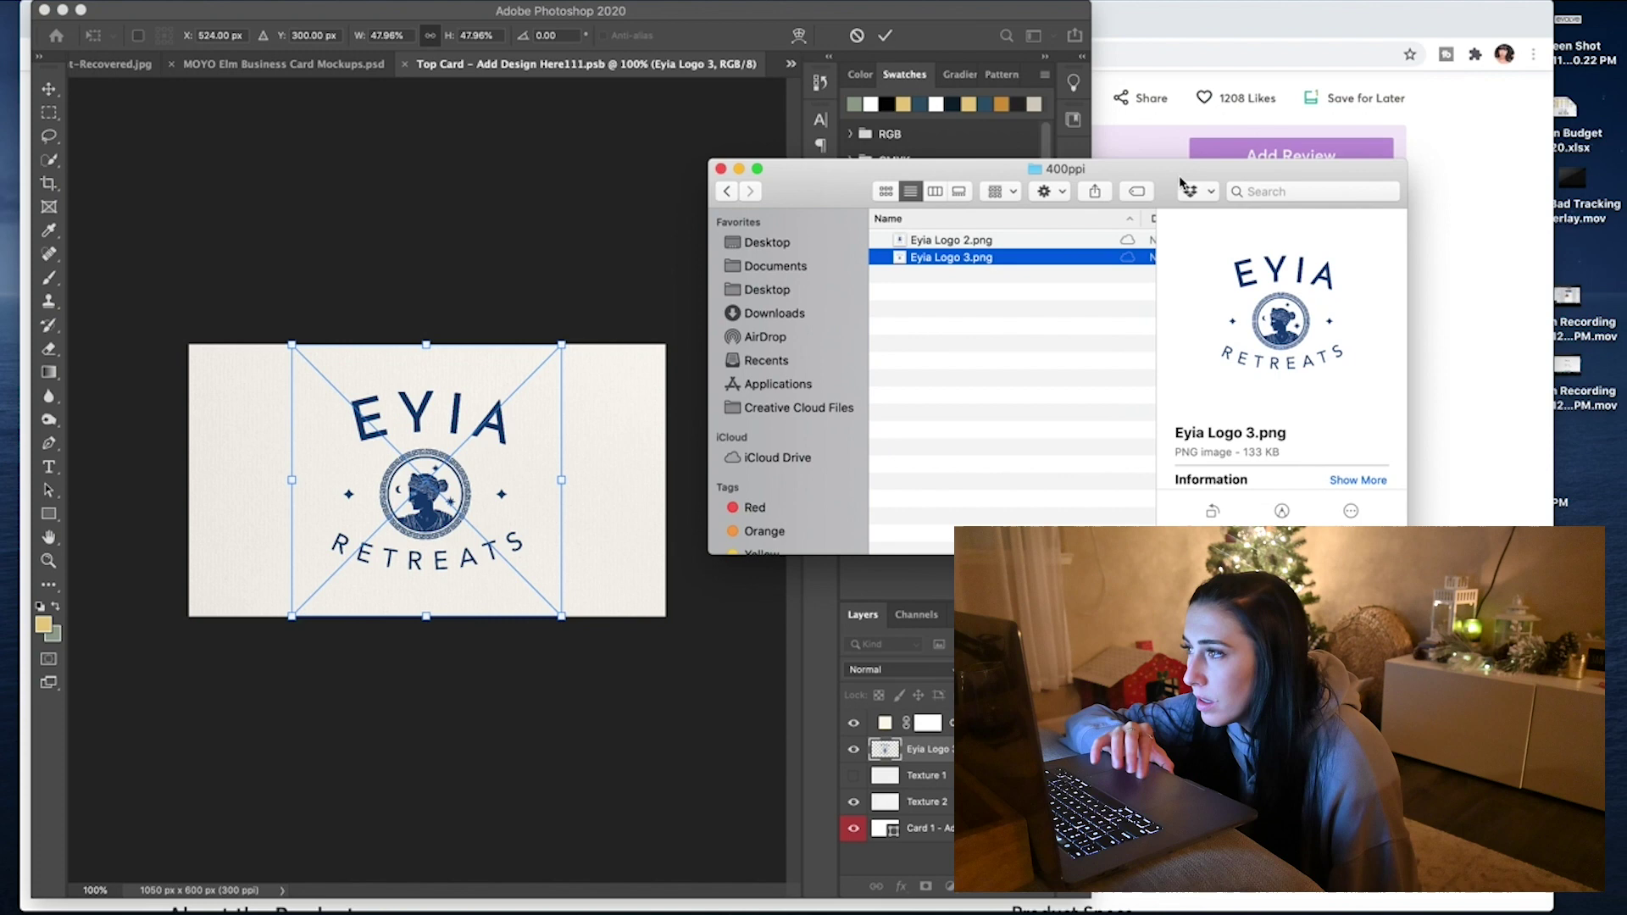
pyautogui.click(722, 169)
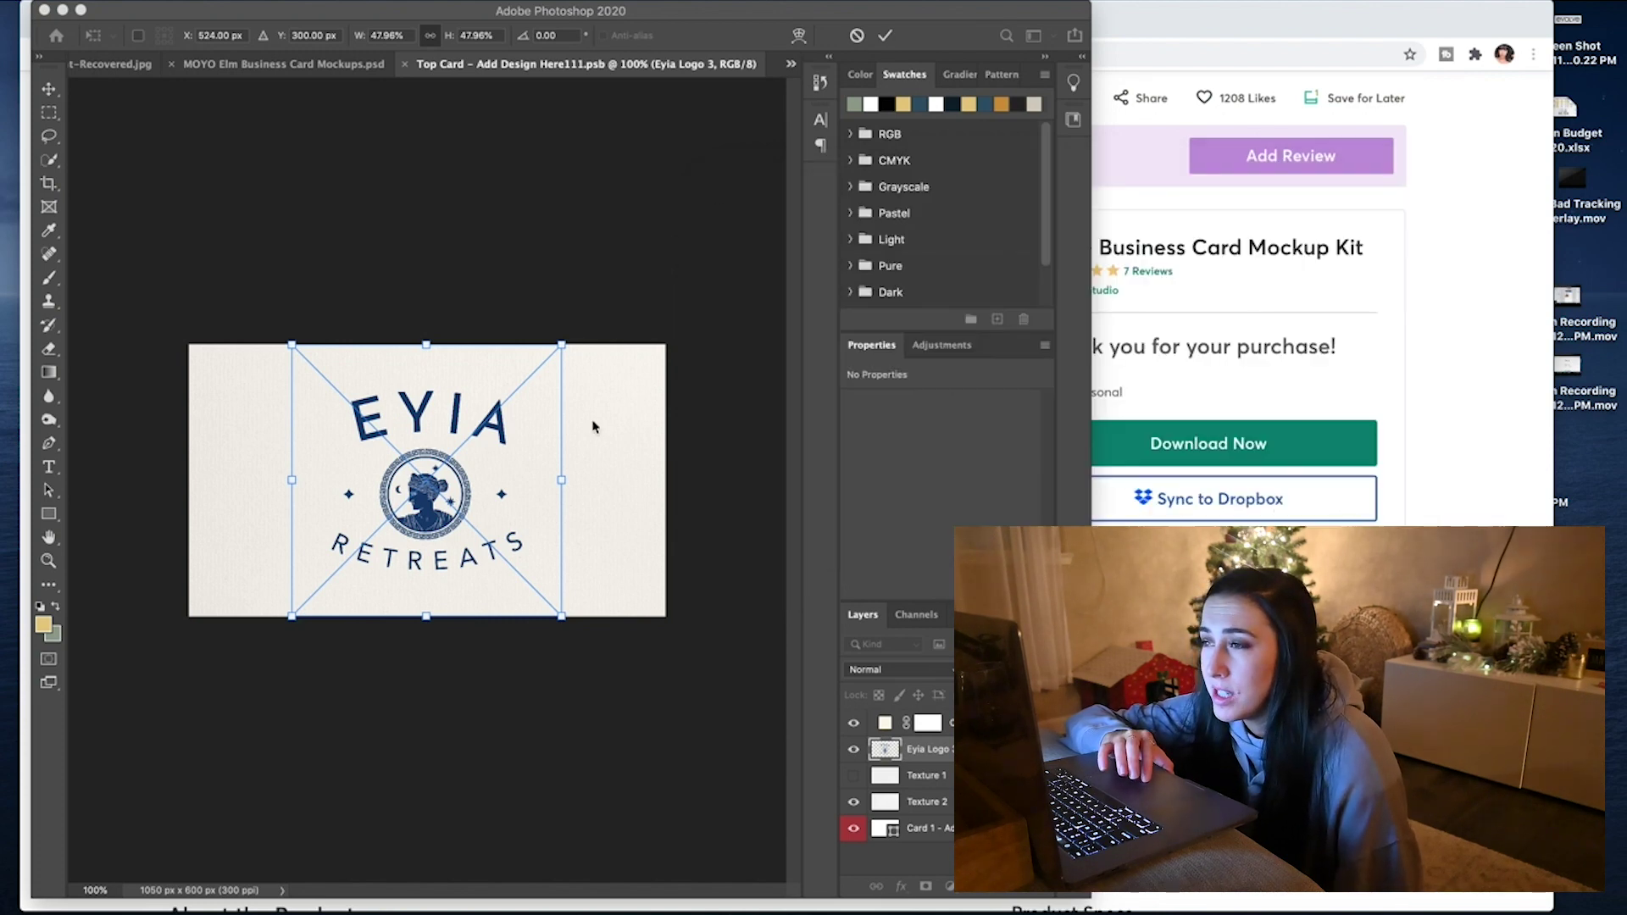
pyautogui.press('Return')
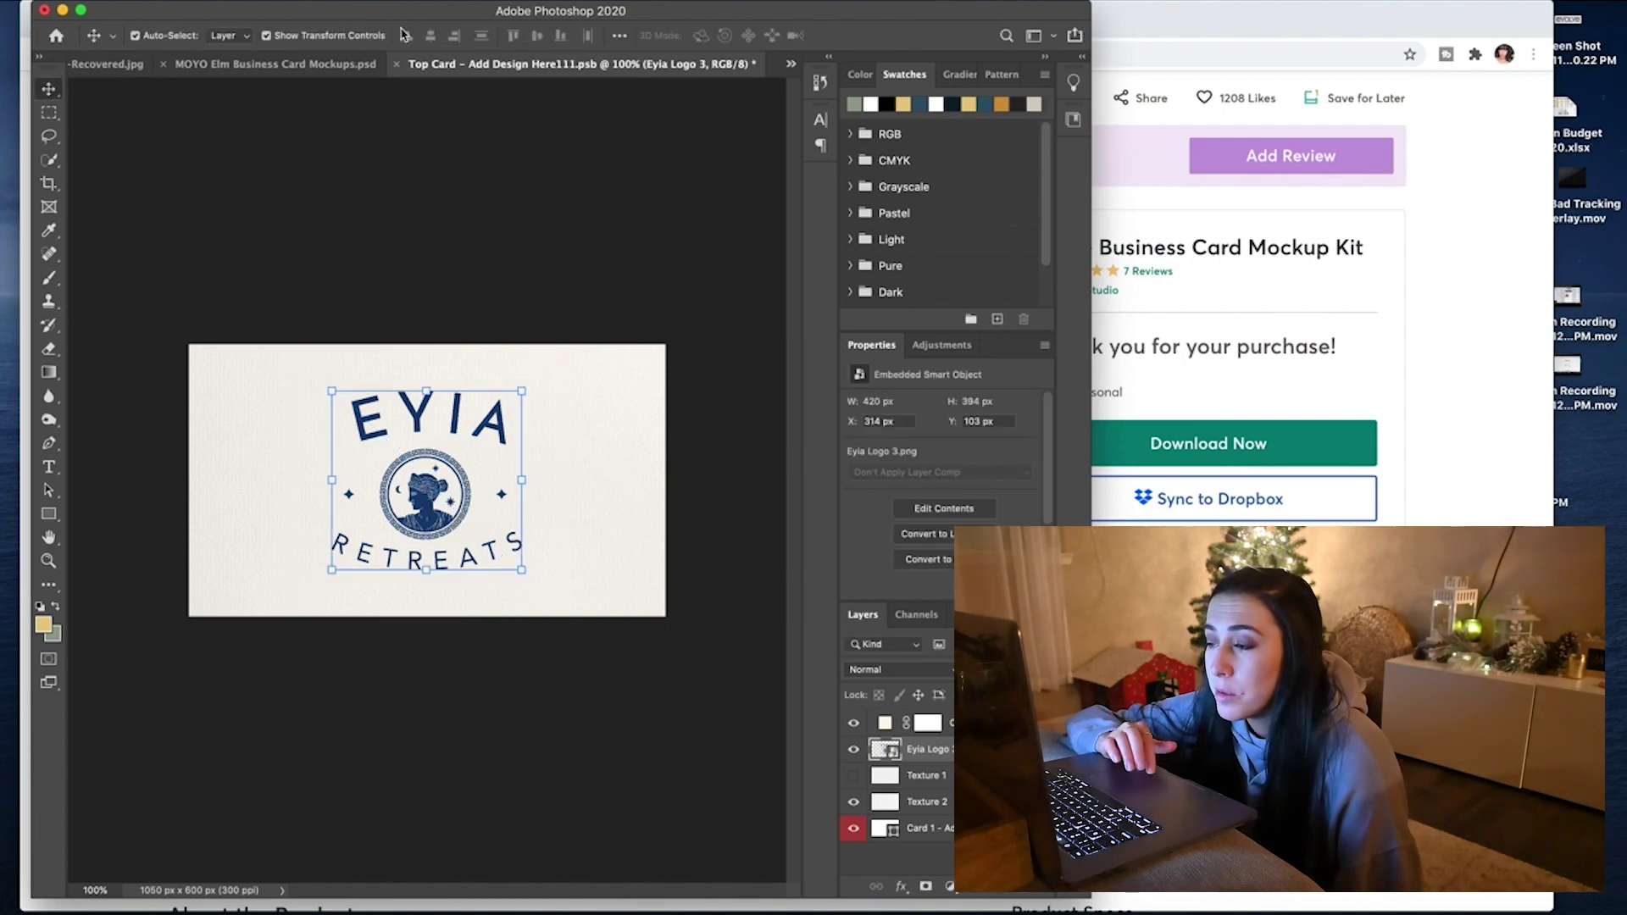
pyautogui.click(399, 65)
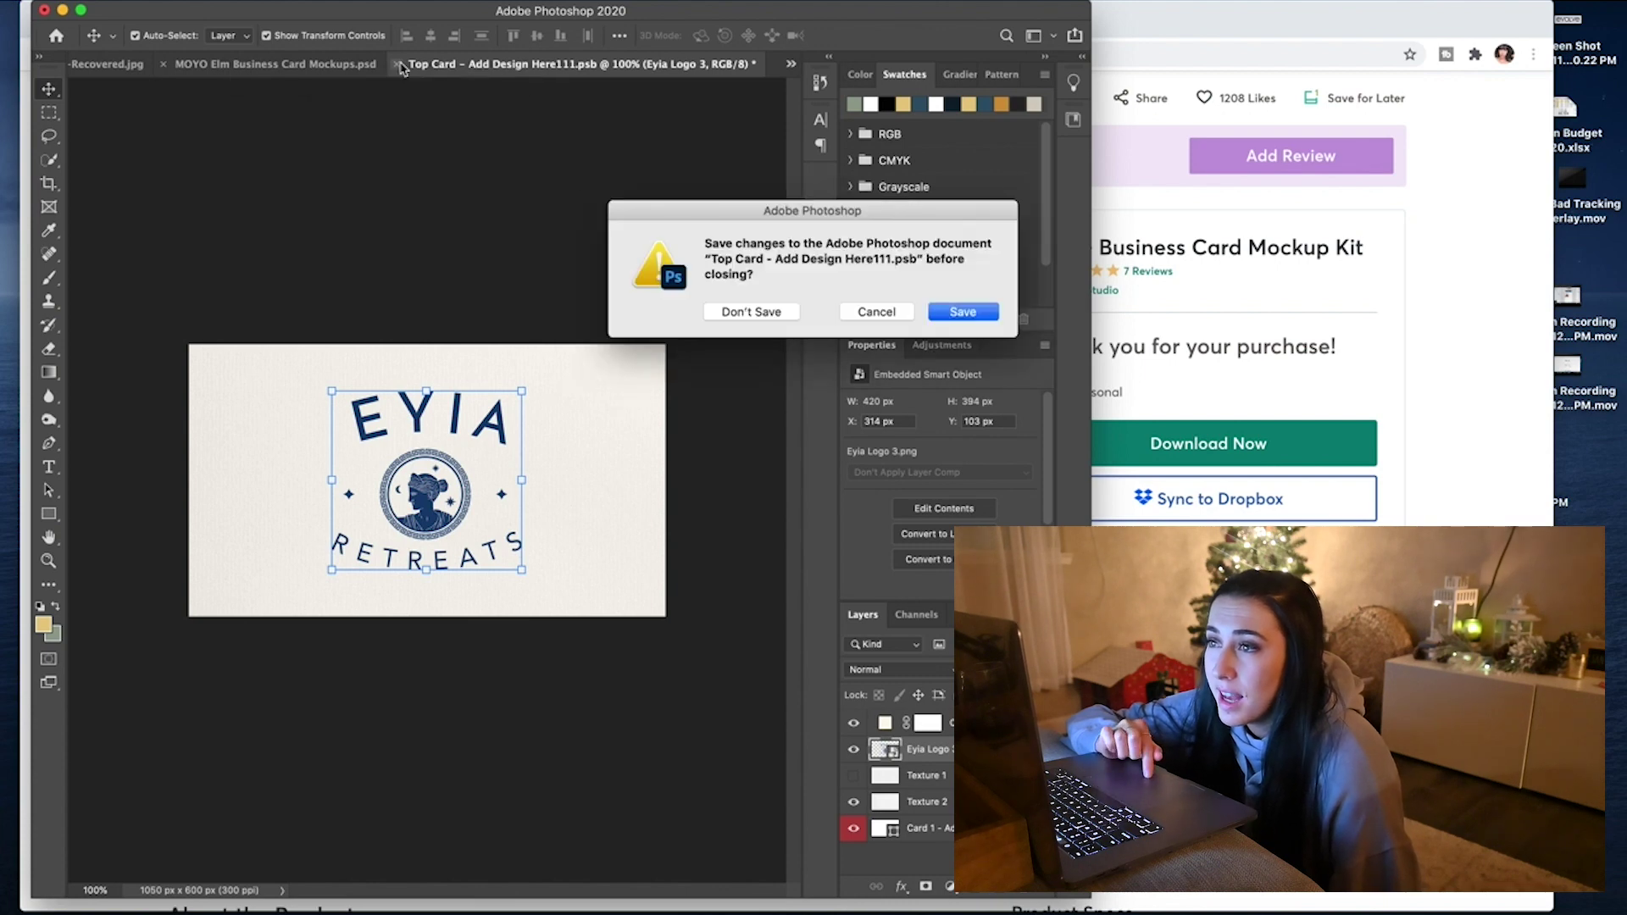
# Save the card changes and set the mockup view back to 25% zoom
pyautogui.click(977, 315)
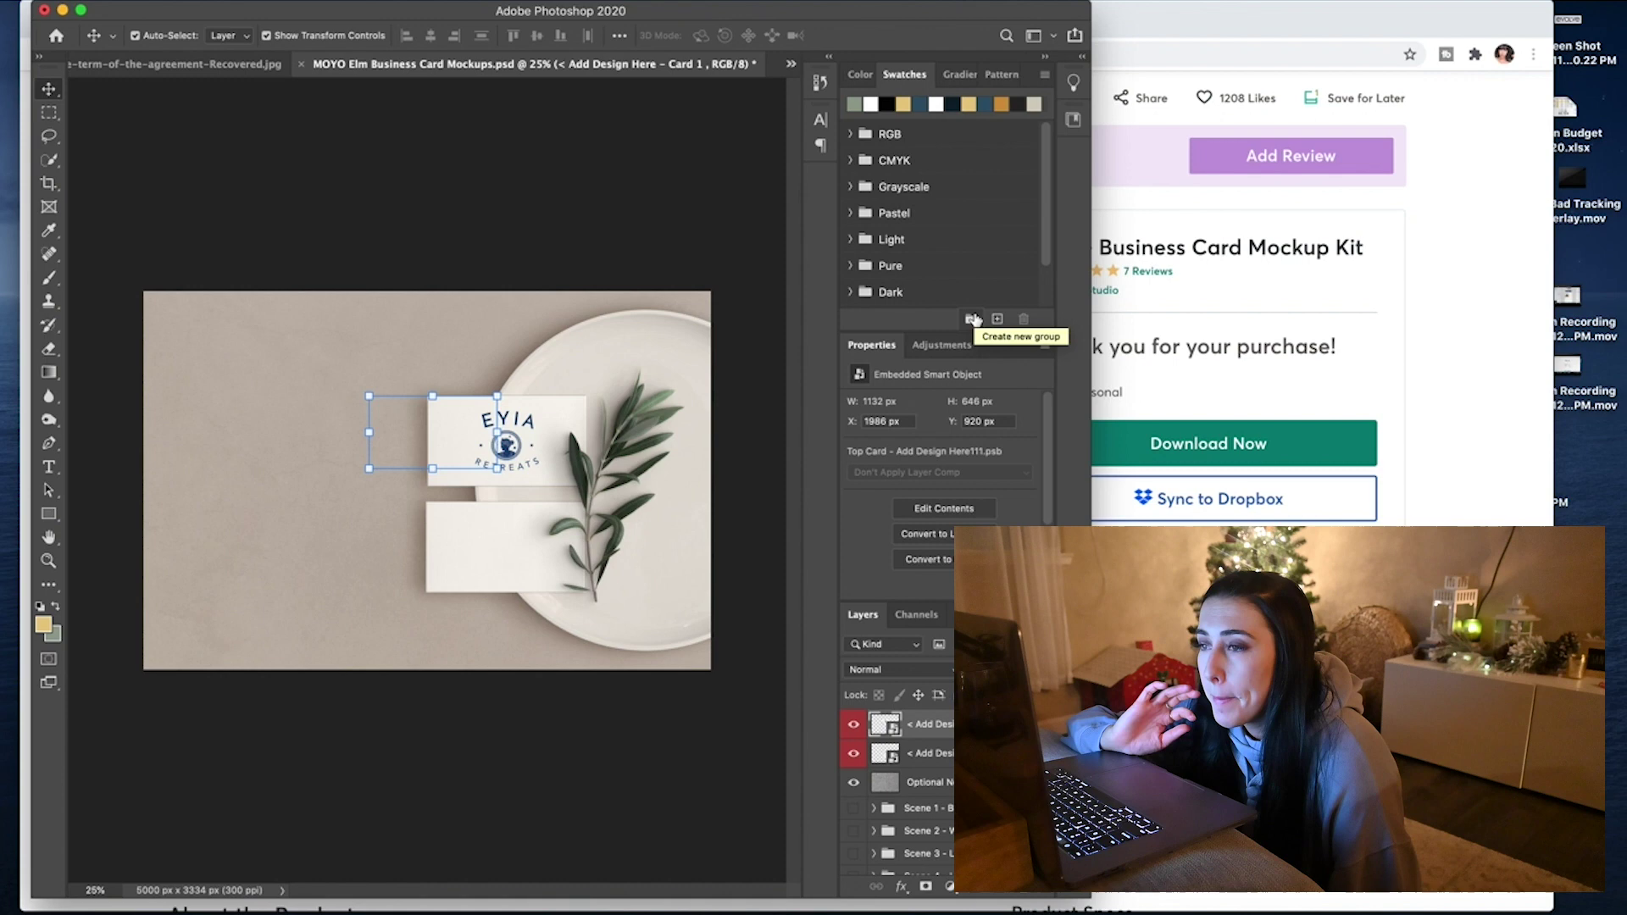
pyautogui.click(538, 806)
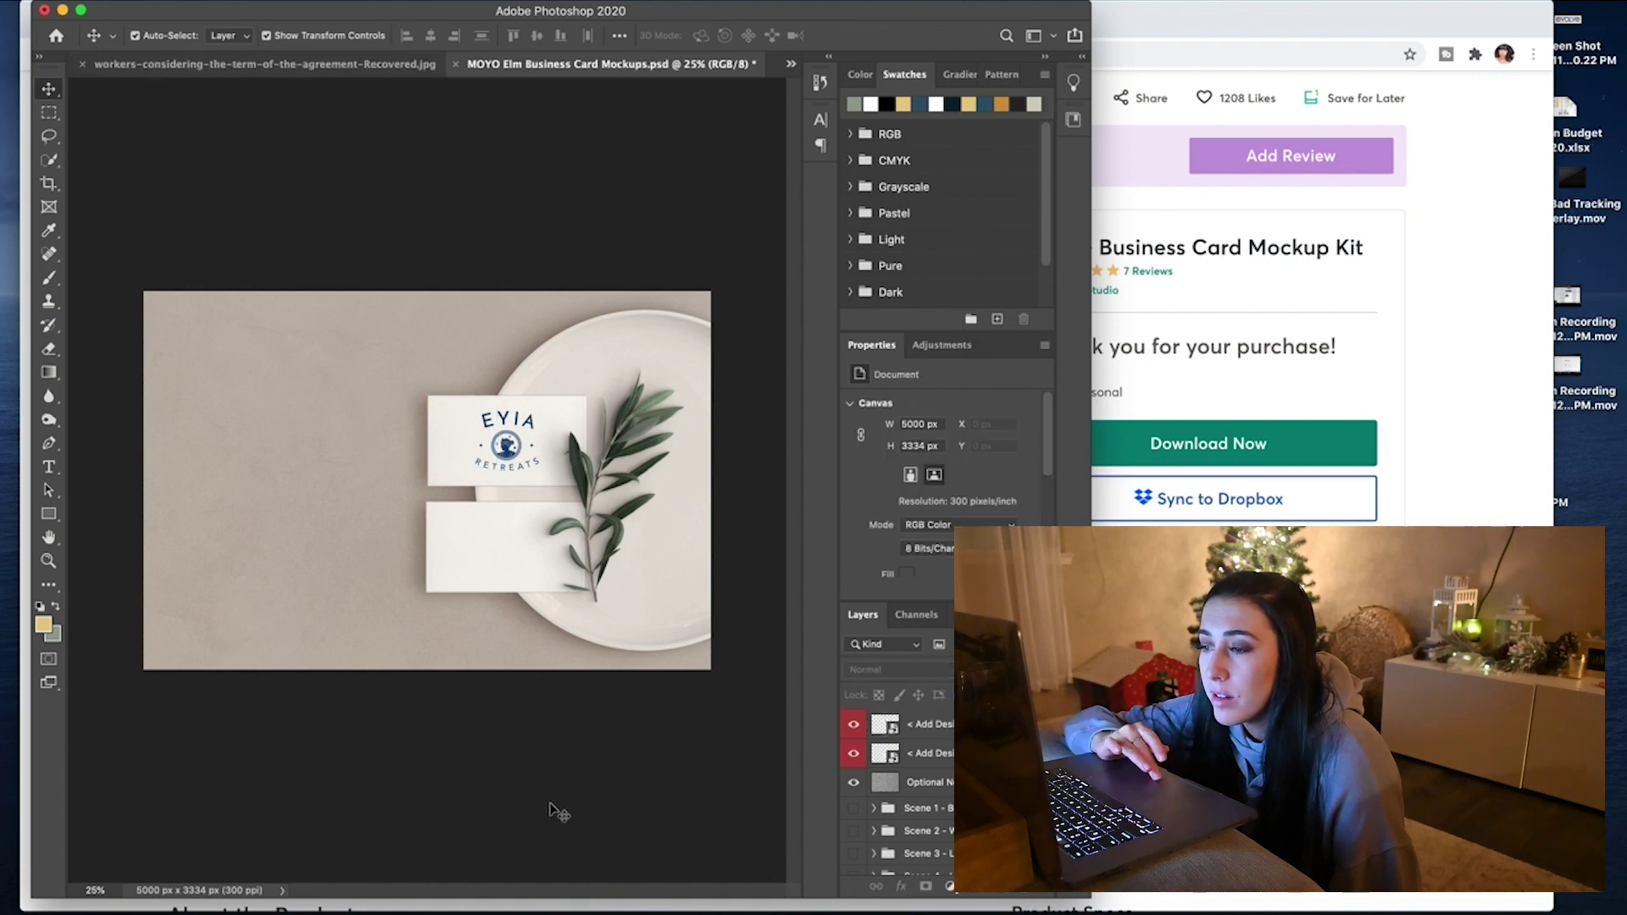
pyautogui.press('super+equal')
pyautogui.press('super+equal')
pyautogui.press('super+minus')
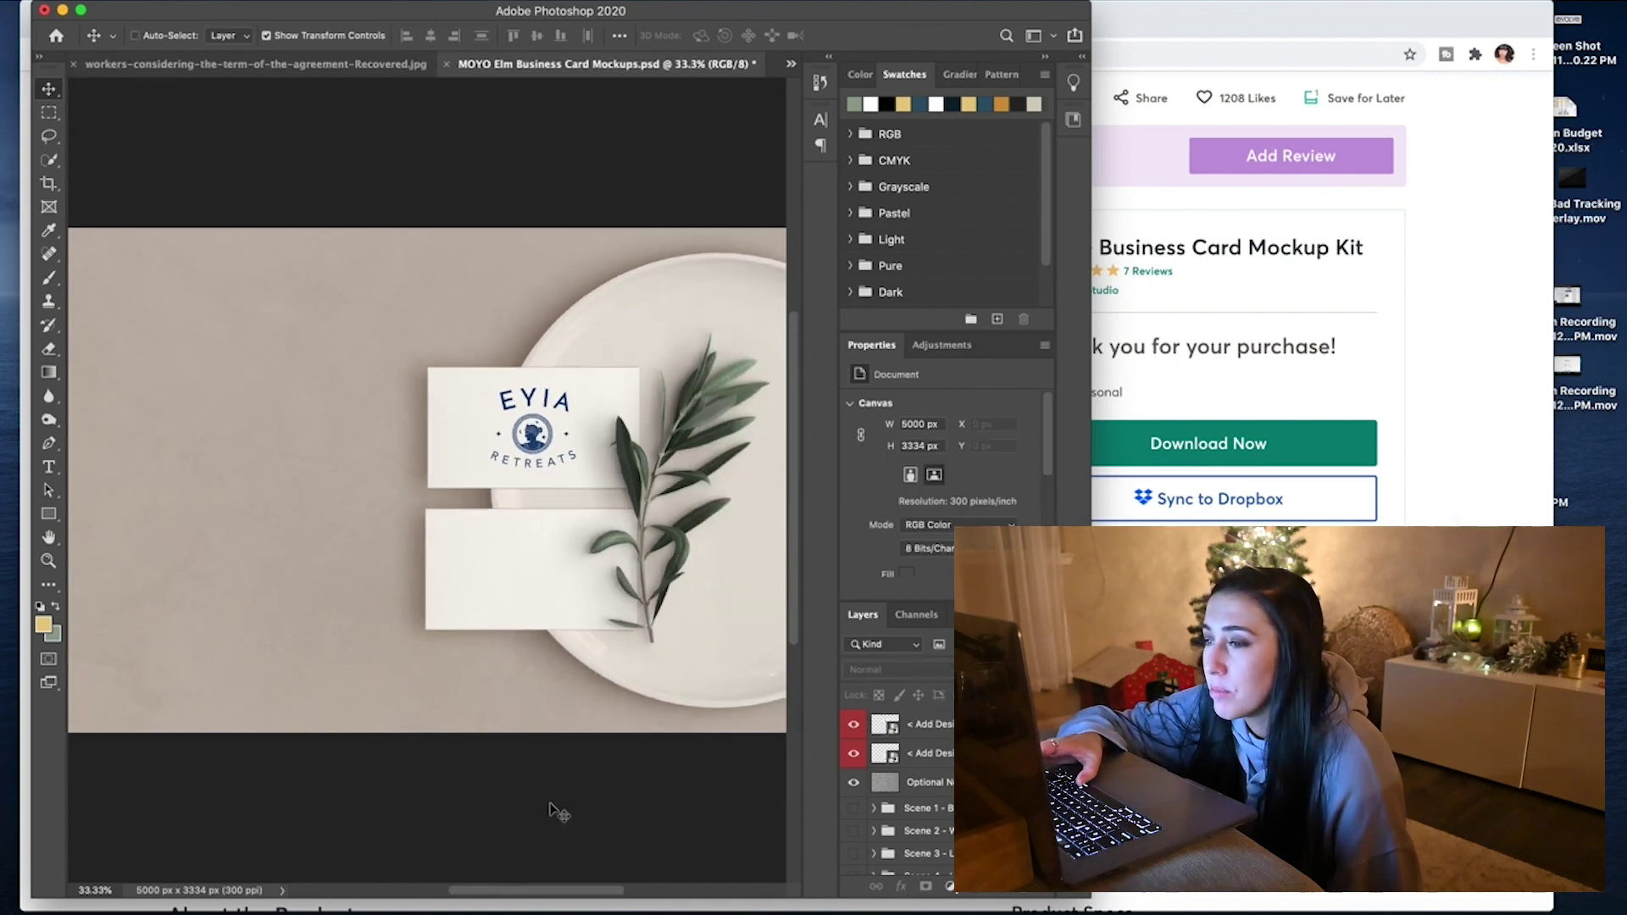
pyautogui.press('super+minus')
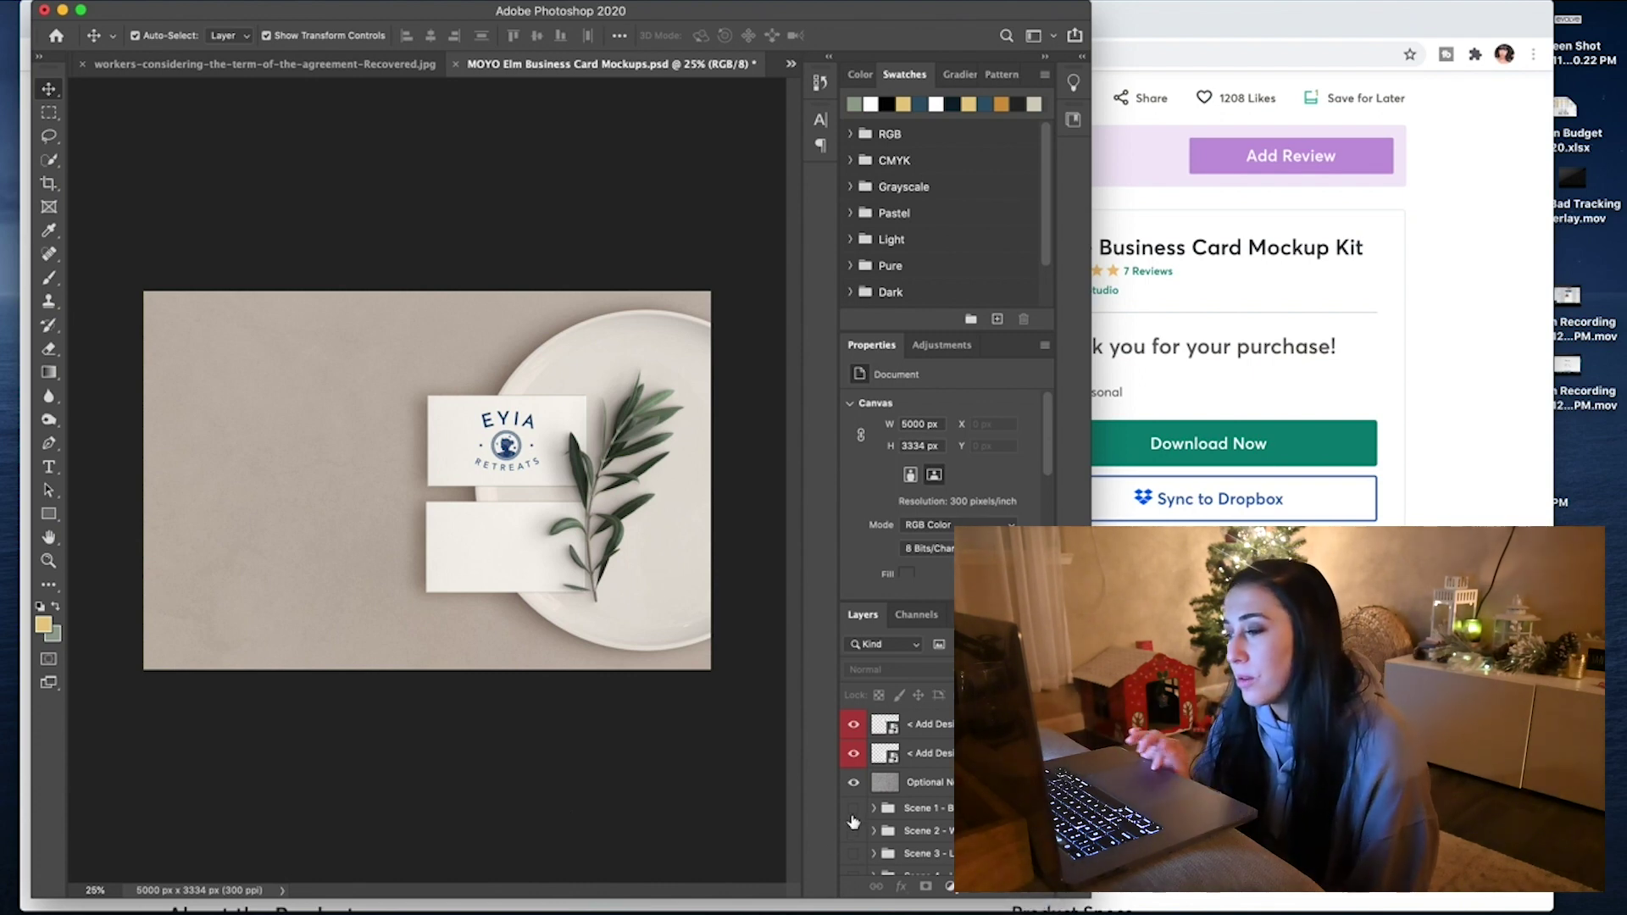
# Hide Scenes 9, 8 and 5 so the Scene 7 oval-plate mockup shows
pyautogui.scroll(-5, 886, 793)
pyautogui.click(853, 841)
pyautogui.click(853, 819)
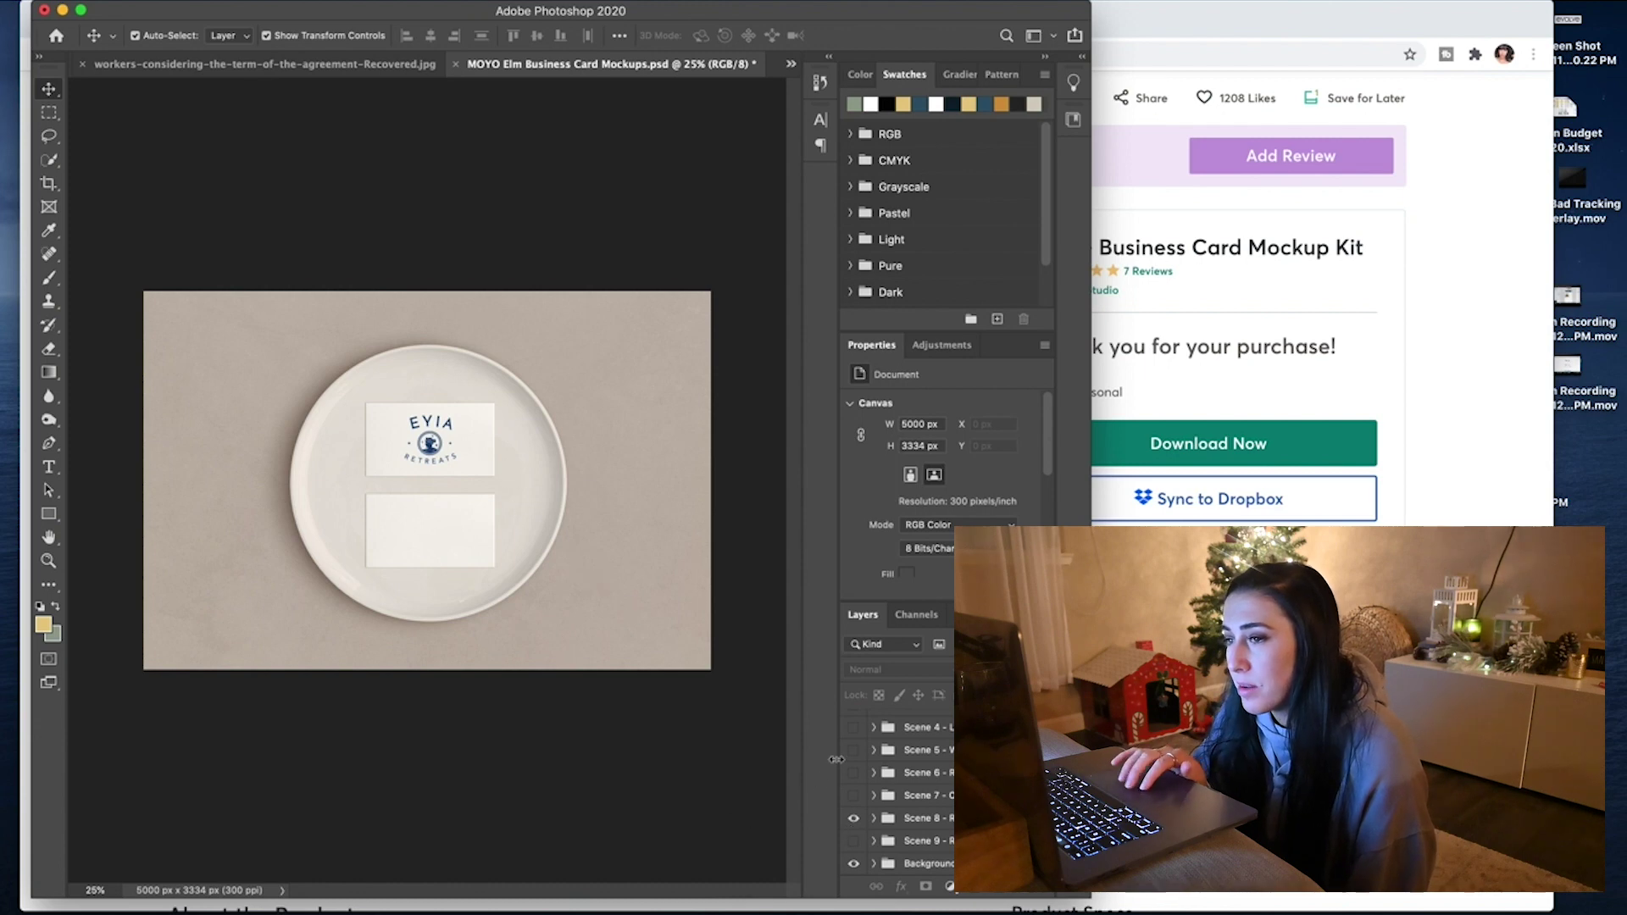
pyautogui.click(852, 818)
pyautogui.click(853, 795)
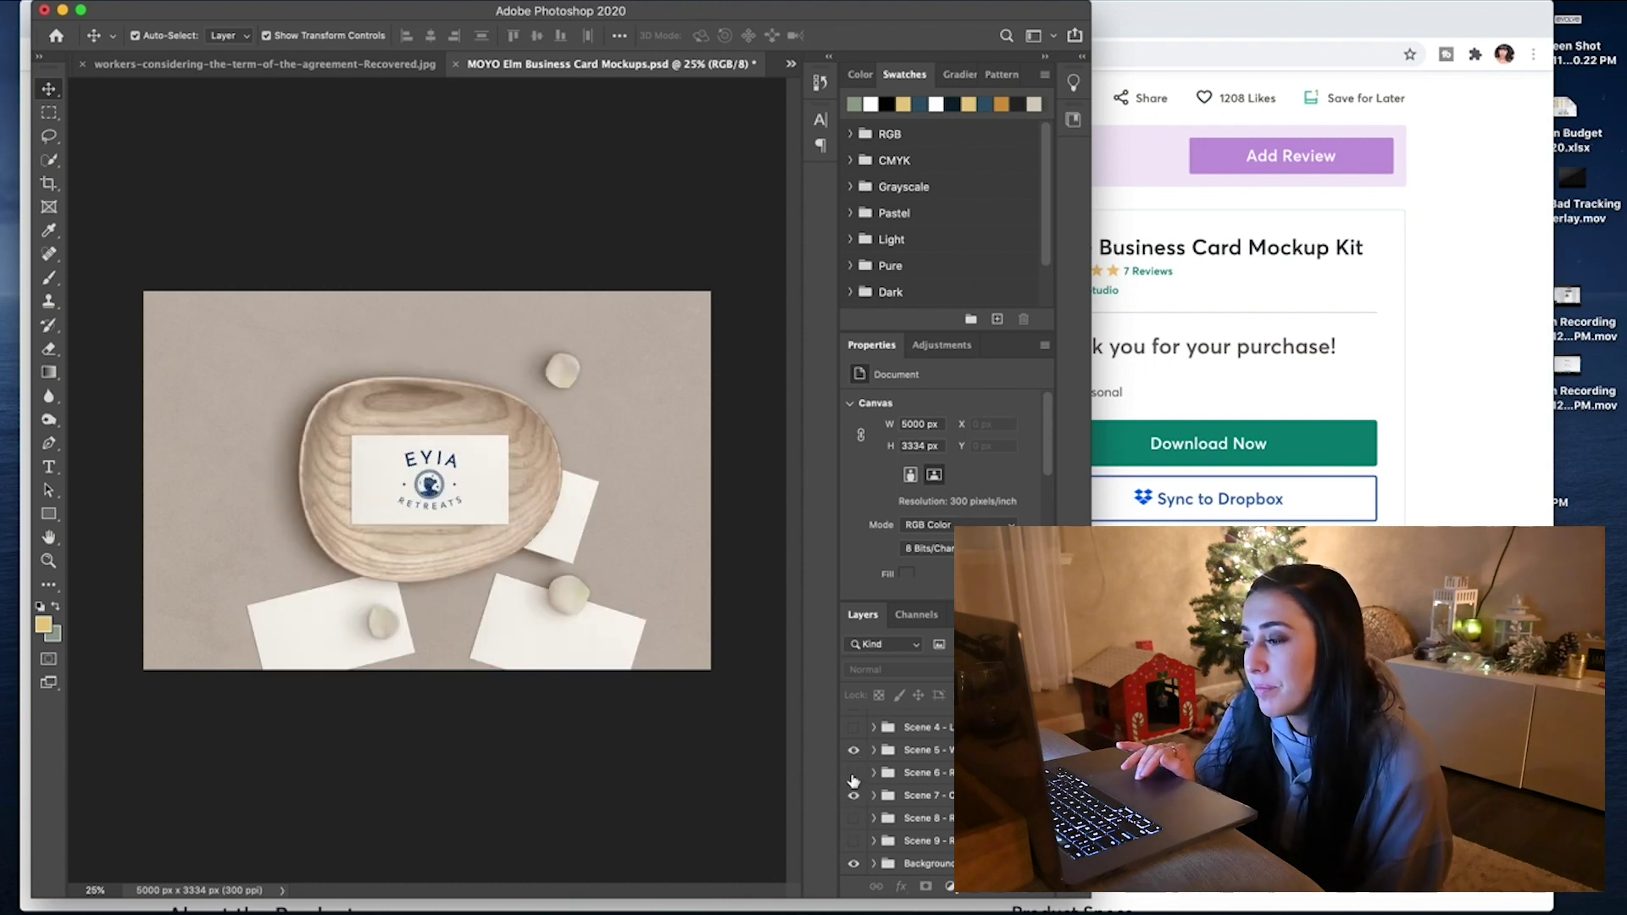
pyautogui.click(854, 752)
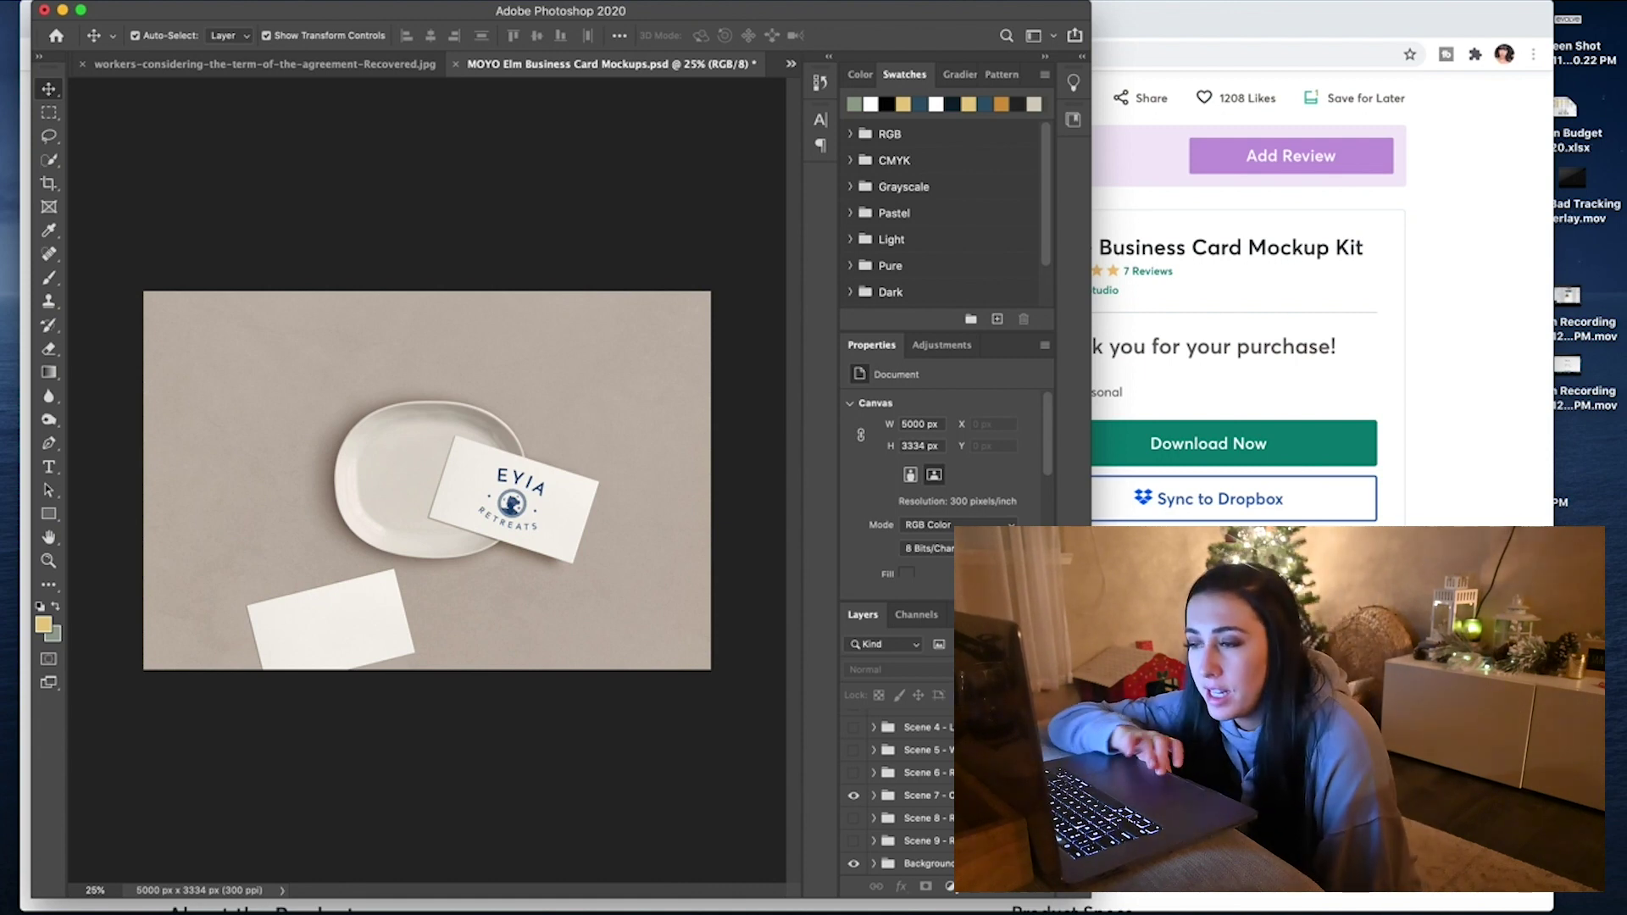
pyautogui.press('super+Tab')
# Search Google for 'invision' in a new tab and open the InVision homepage
pyautogui.click(758, 30)
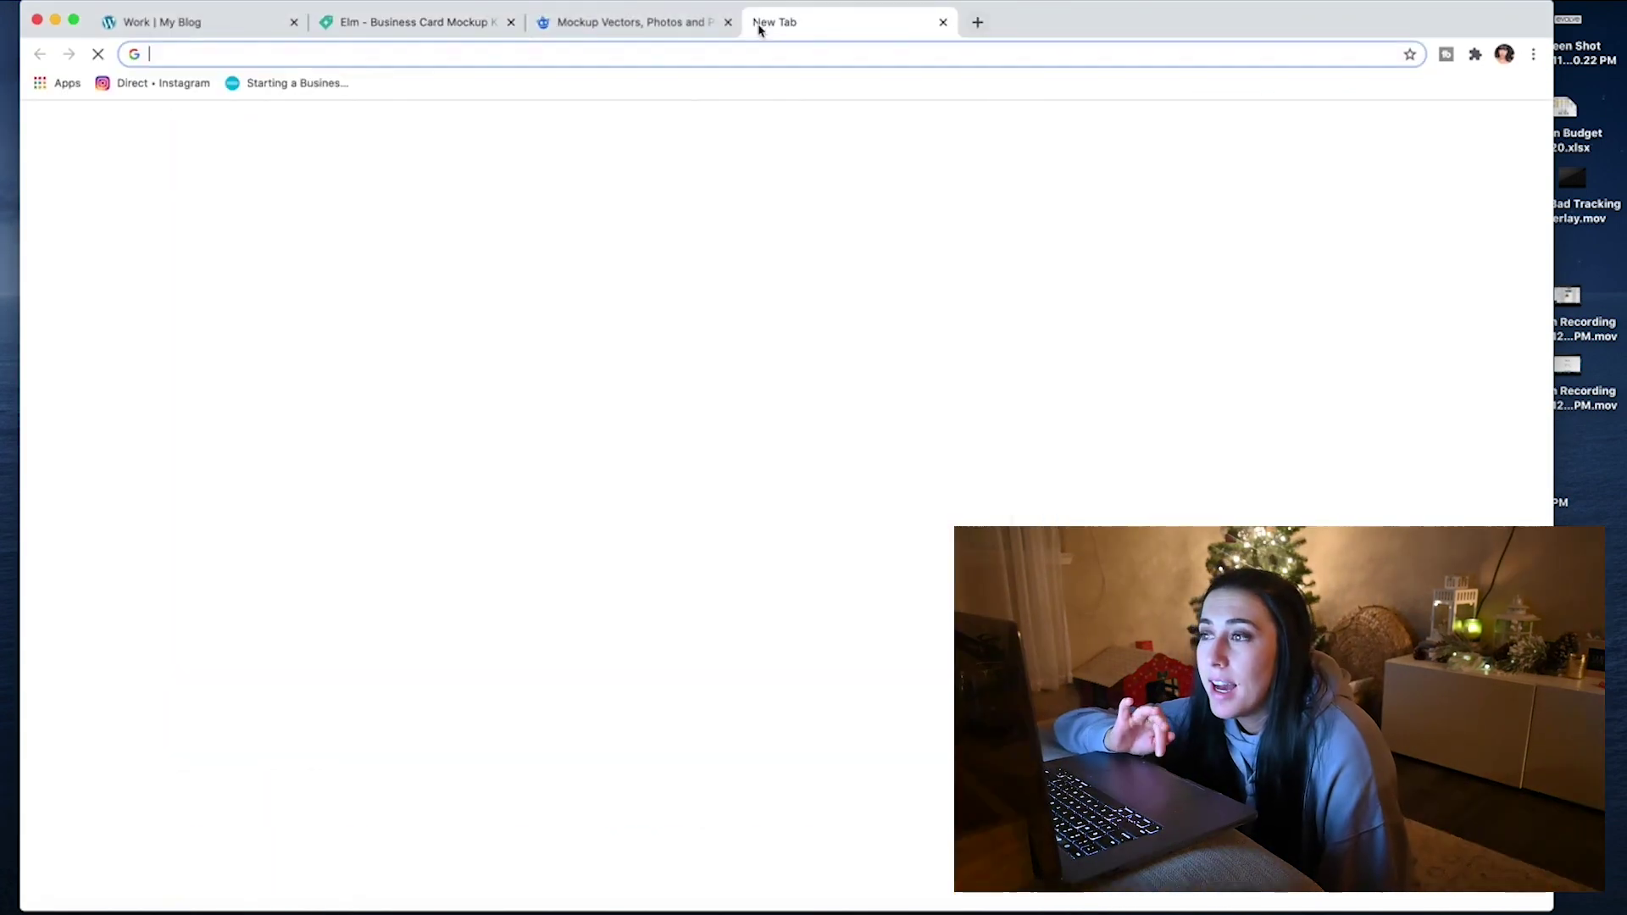
pyautogui.write('inv')
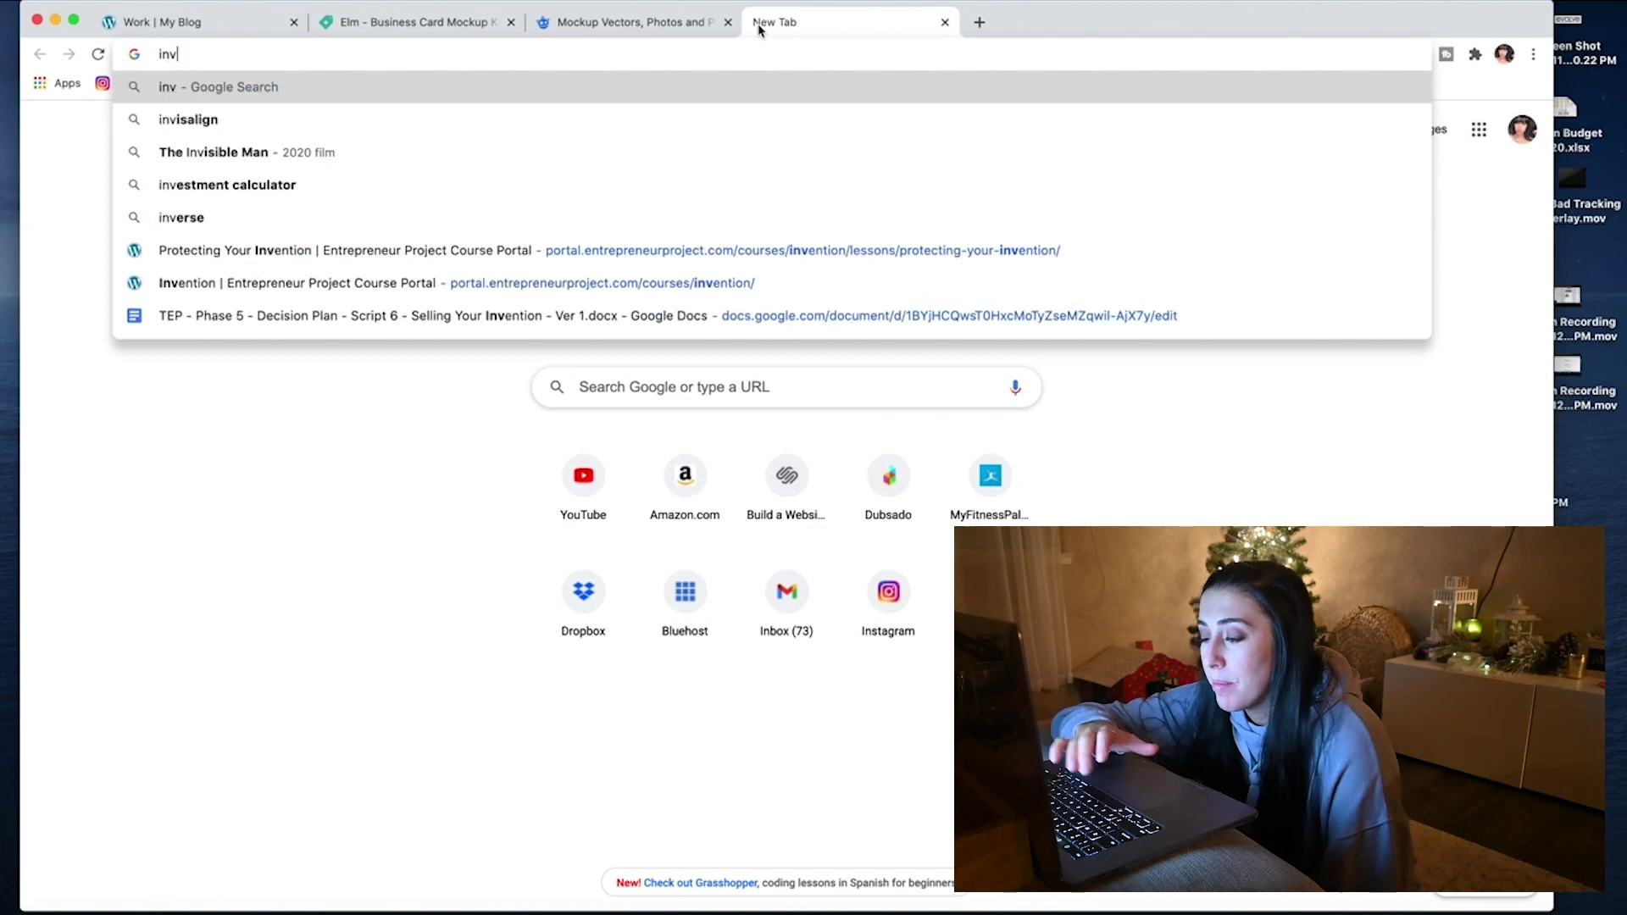
pyautogui.write('i')
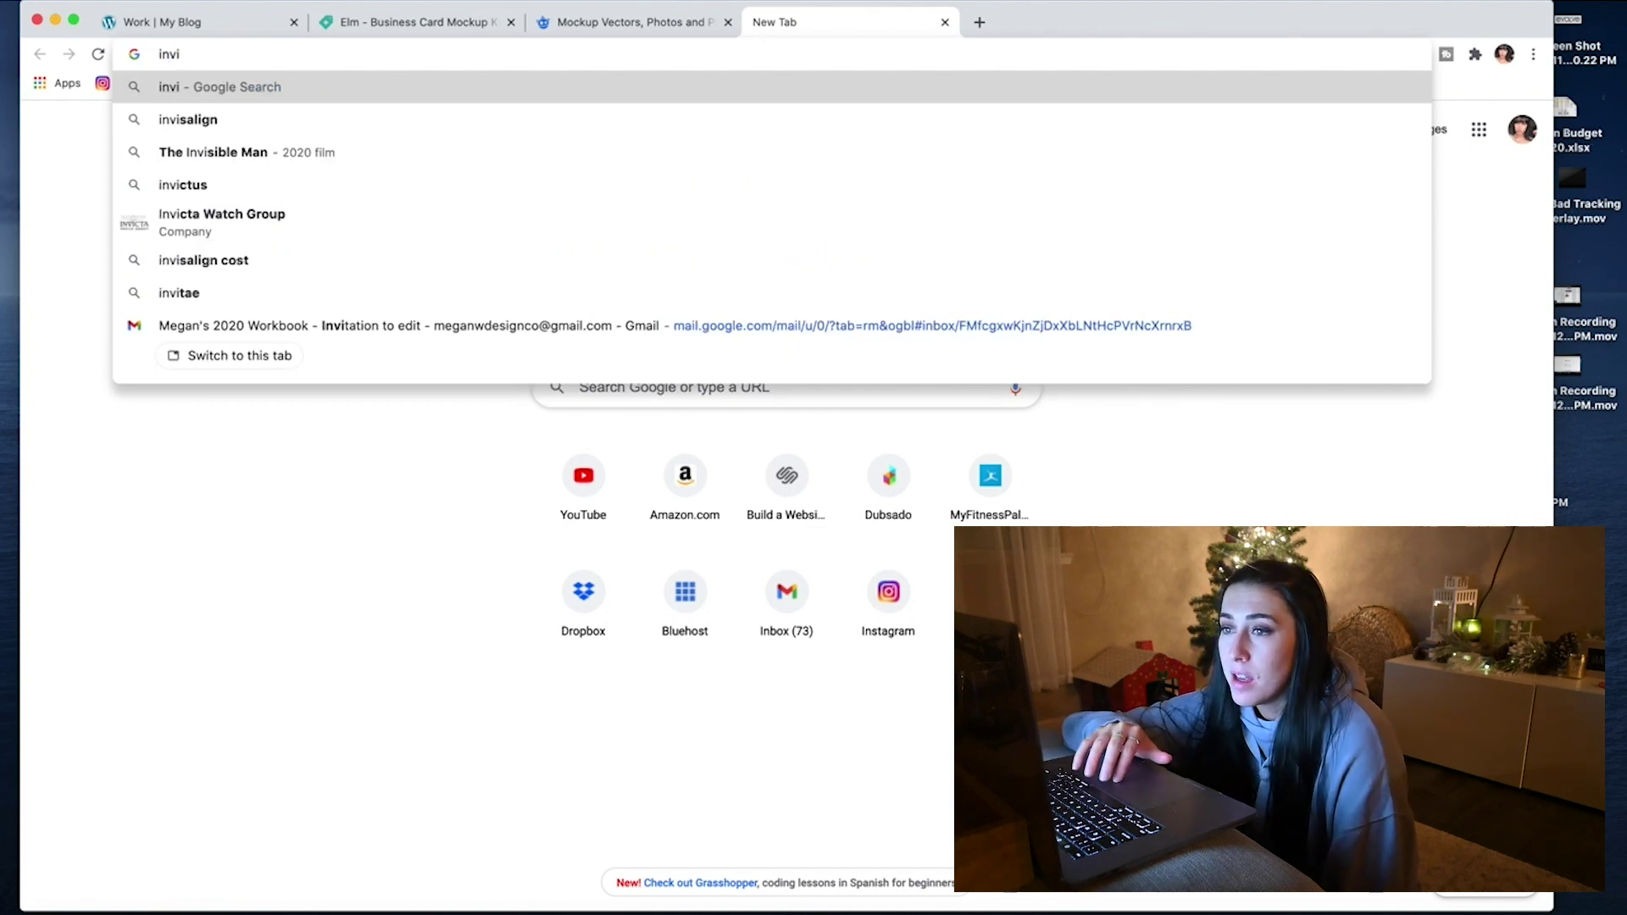
pyautogui.write('sion')
pyautogui.press('Return')
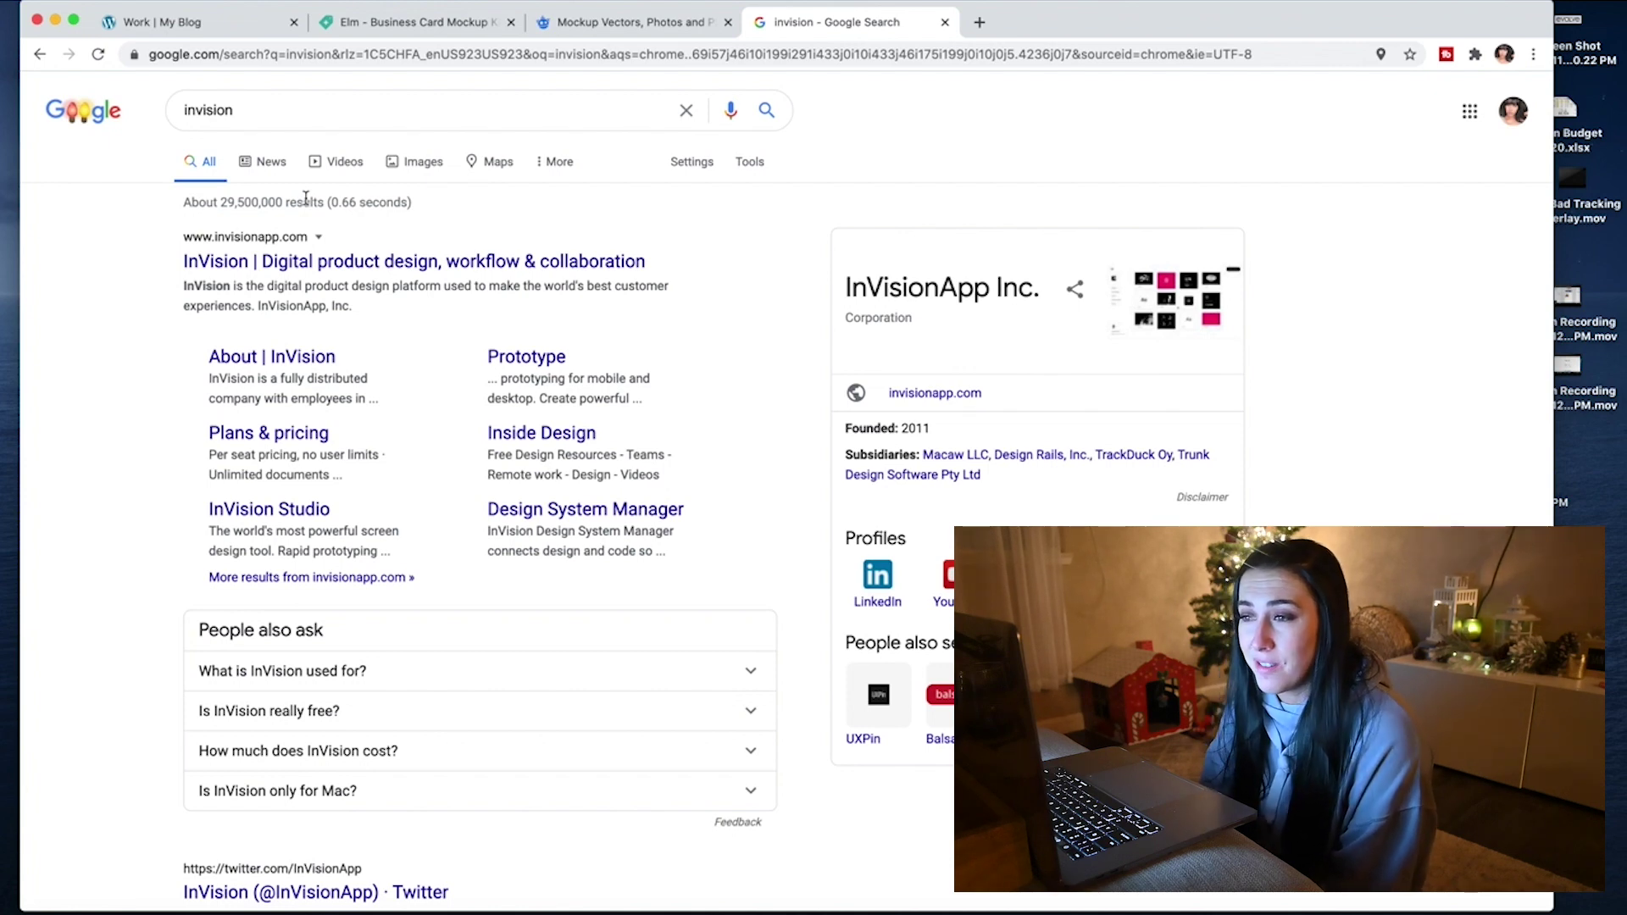
pyautogui.click(315, 264)
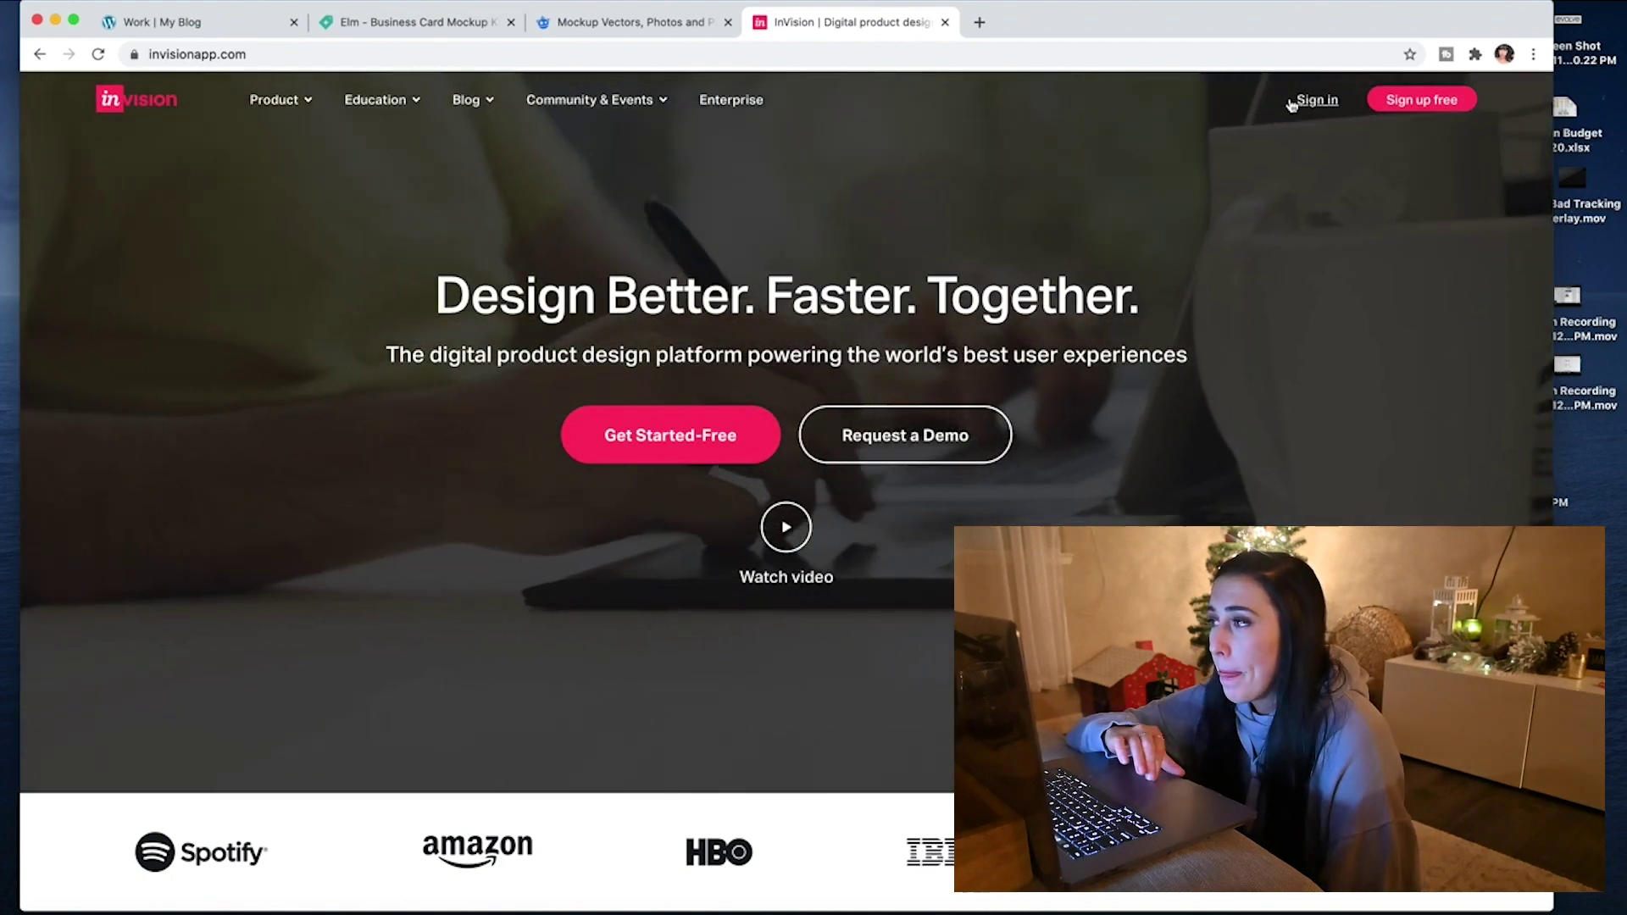
# Sign in to InVision and review The Planted House Co. board's mood board and palette
pyautogui.click(1301, 100)
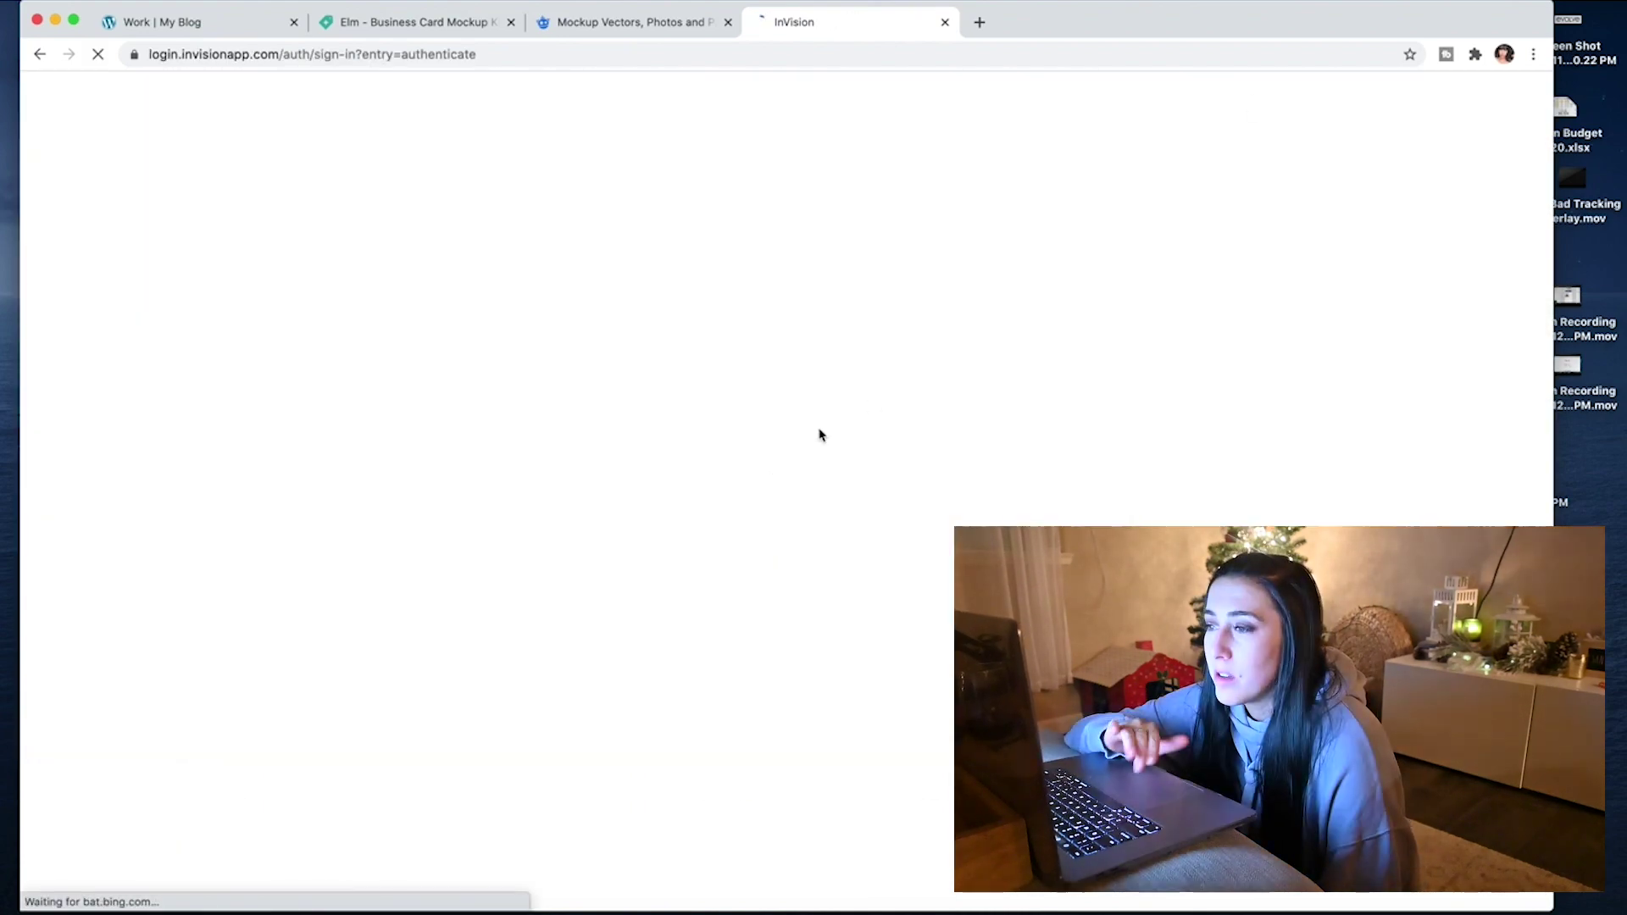
pyautogui.click(791, 499)
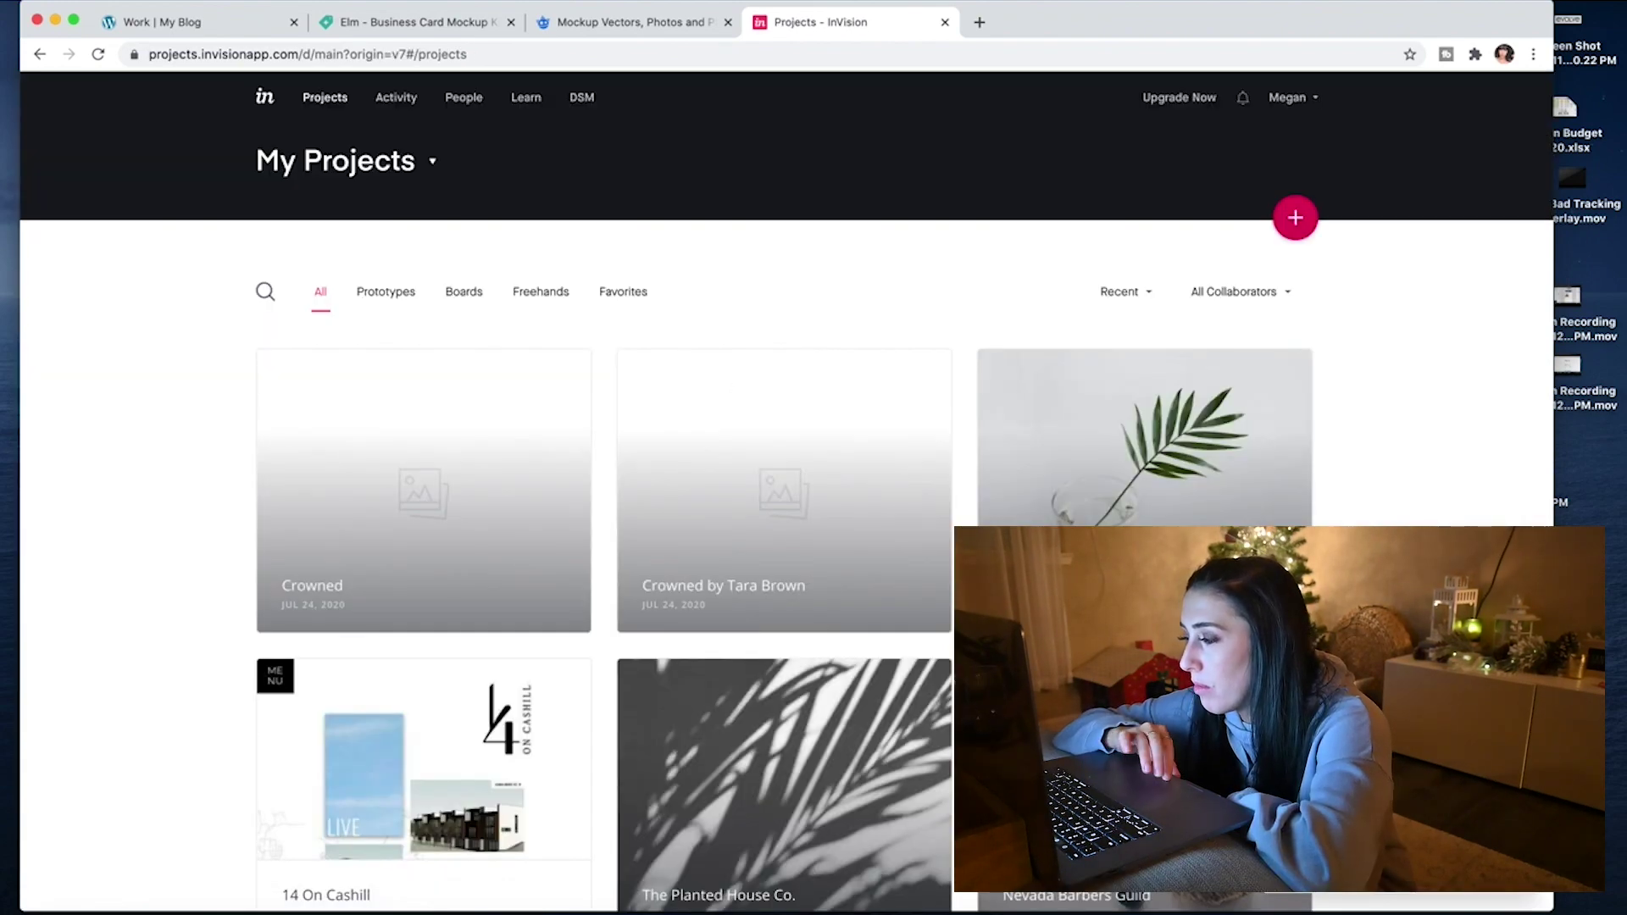
pyautogui.scroll(-2, 784, 720)
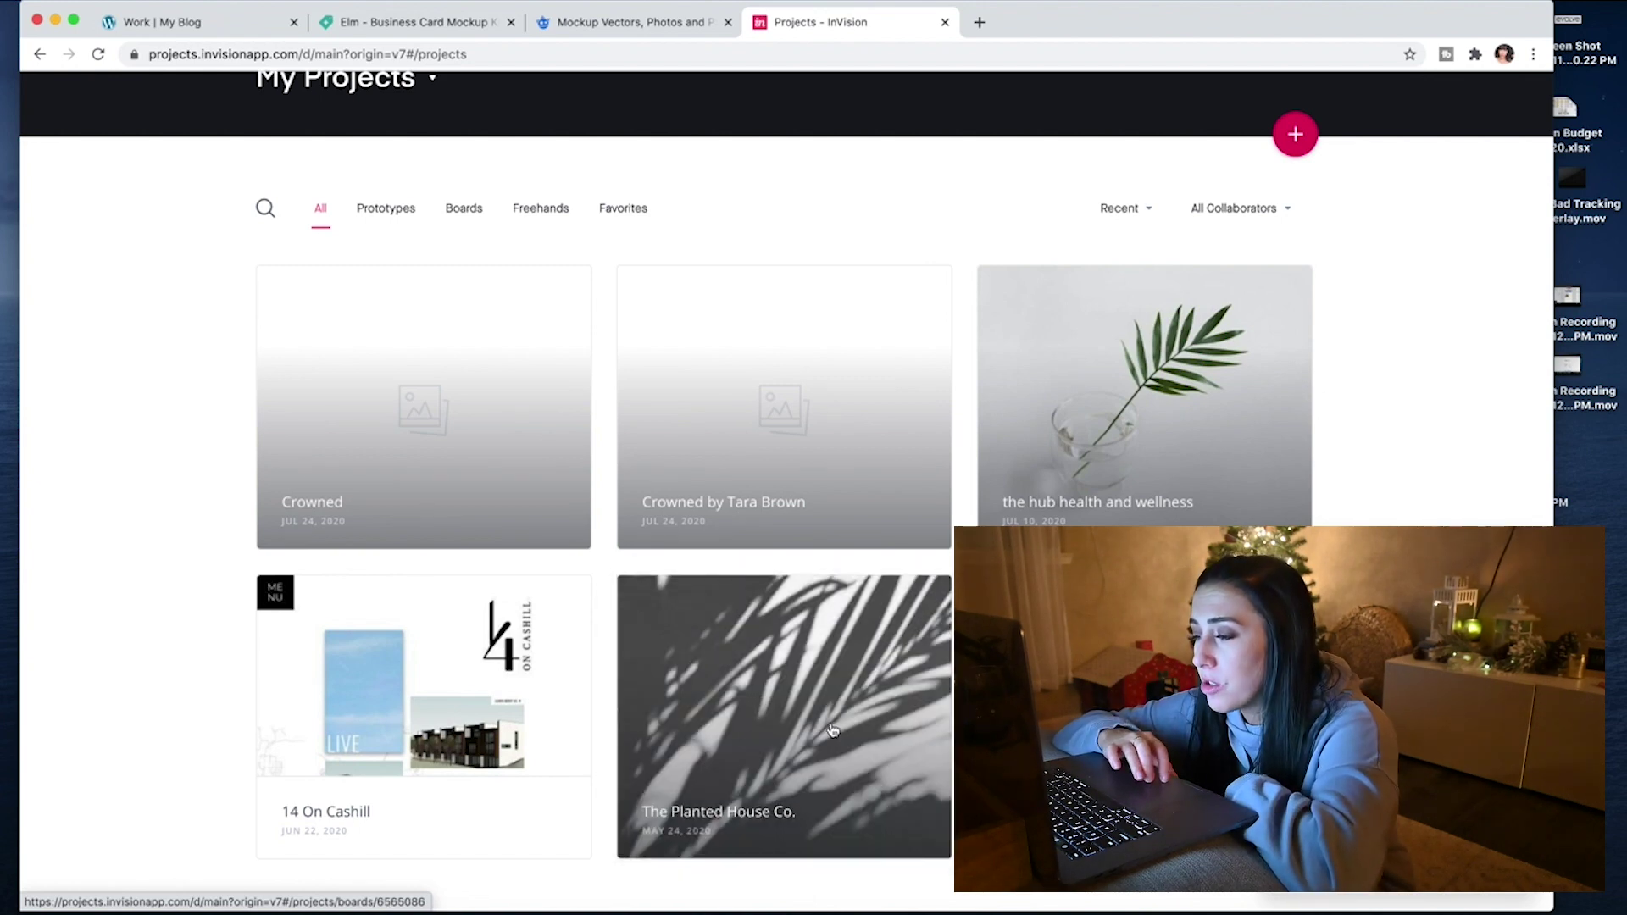
pyautogui.click(755, 686)
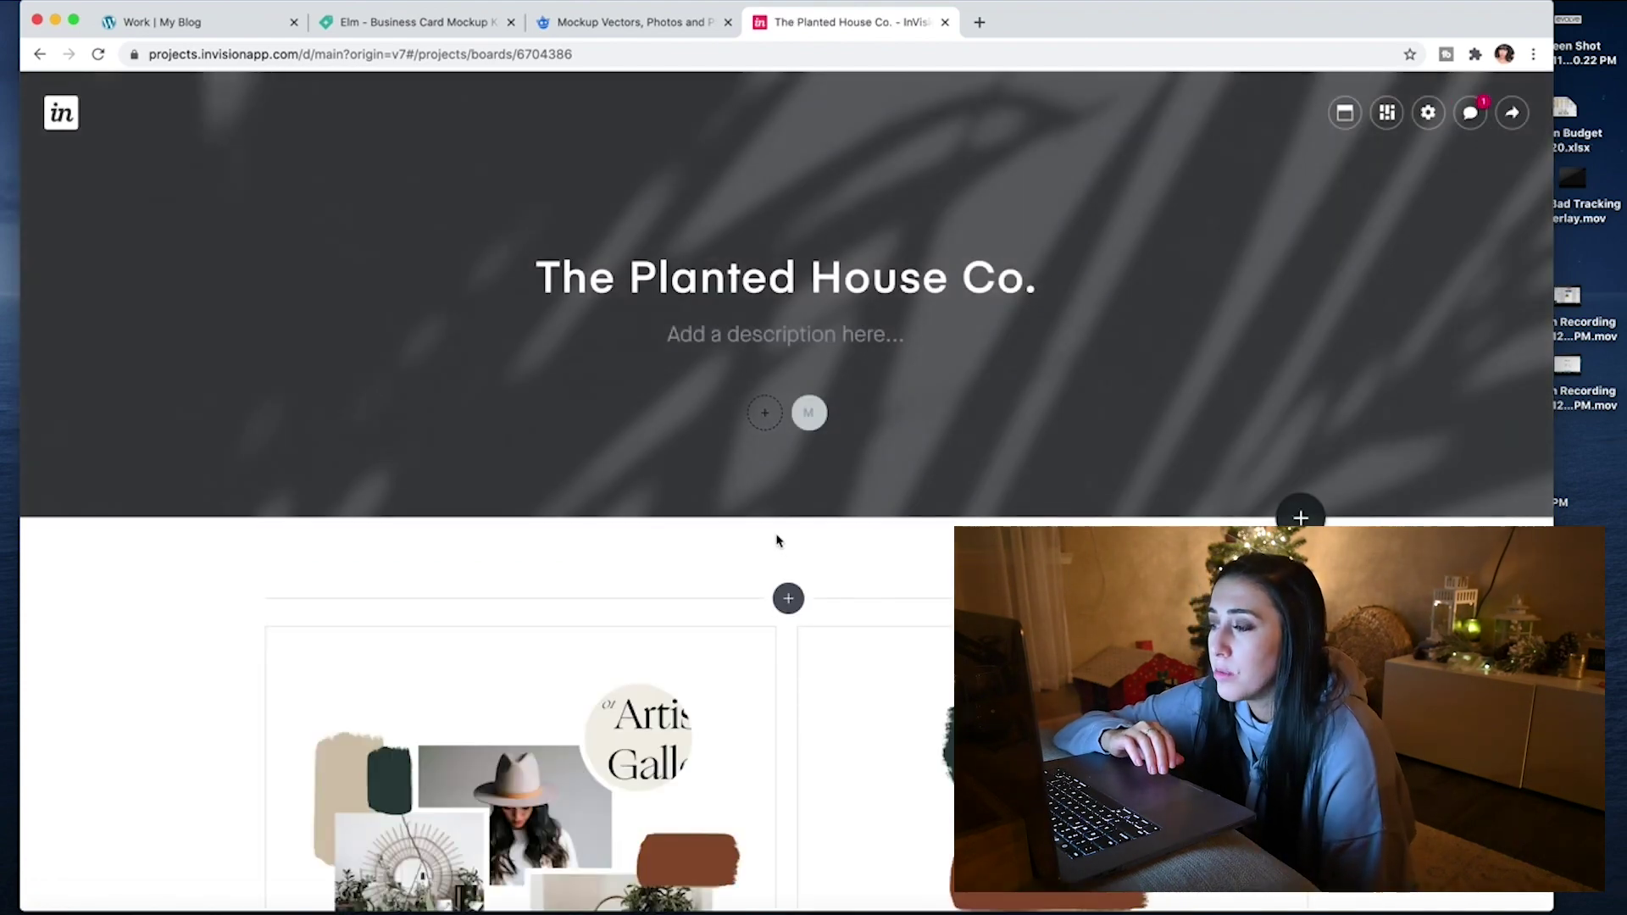
pyautogui.scroll(-6, 778, 540)
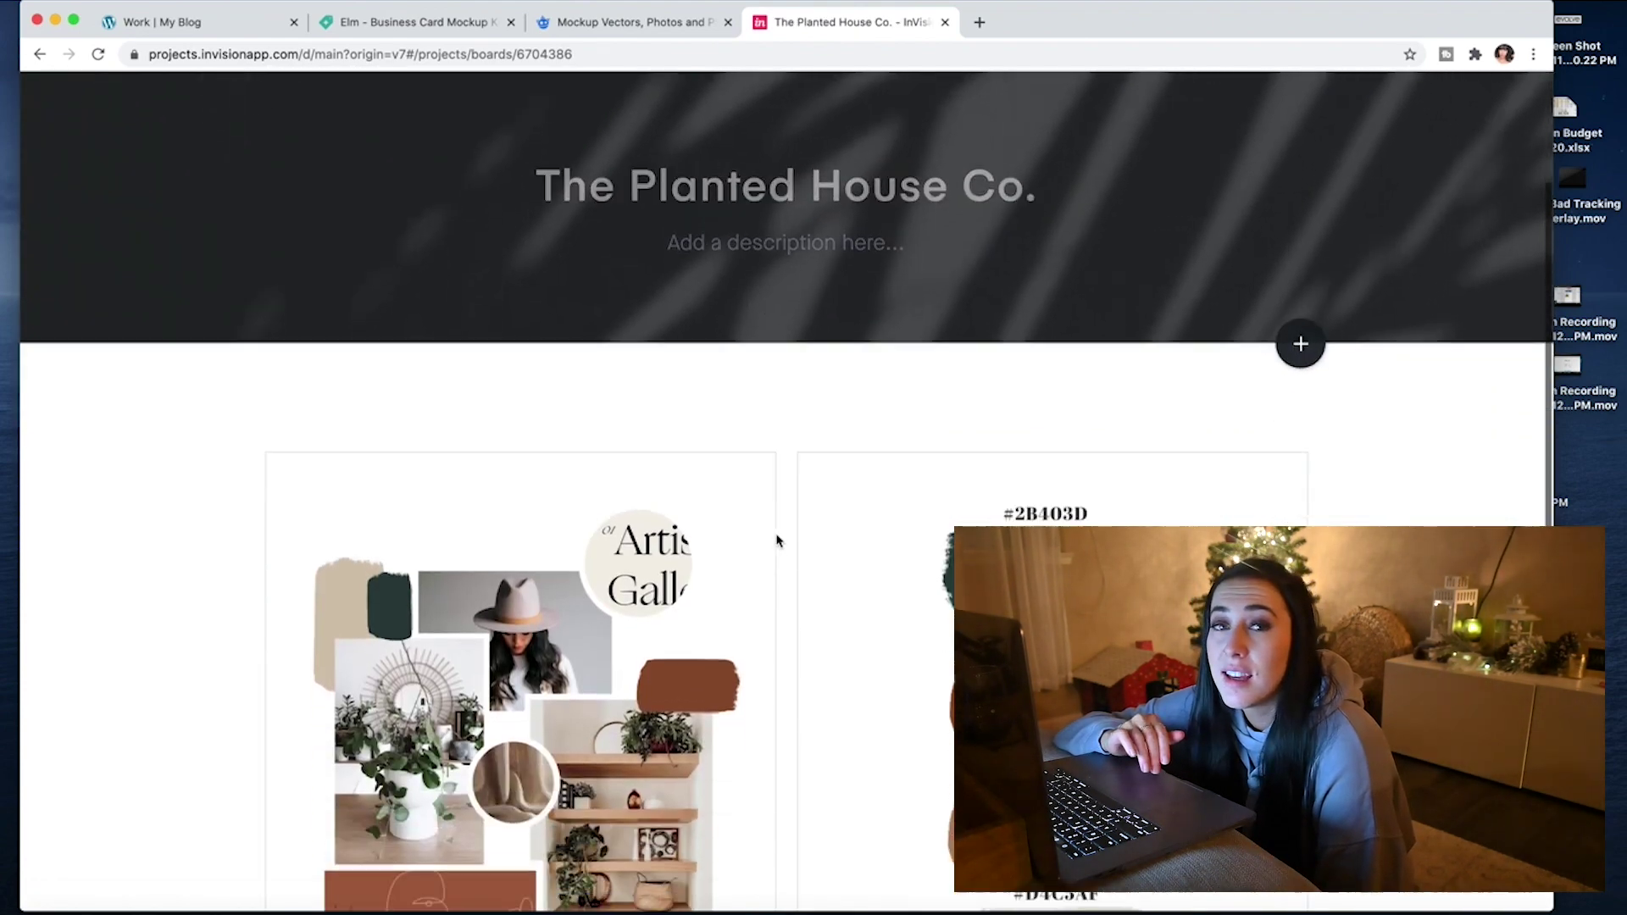
pyautogui.scroll(2, 777, 541)
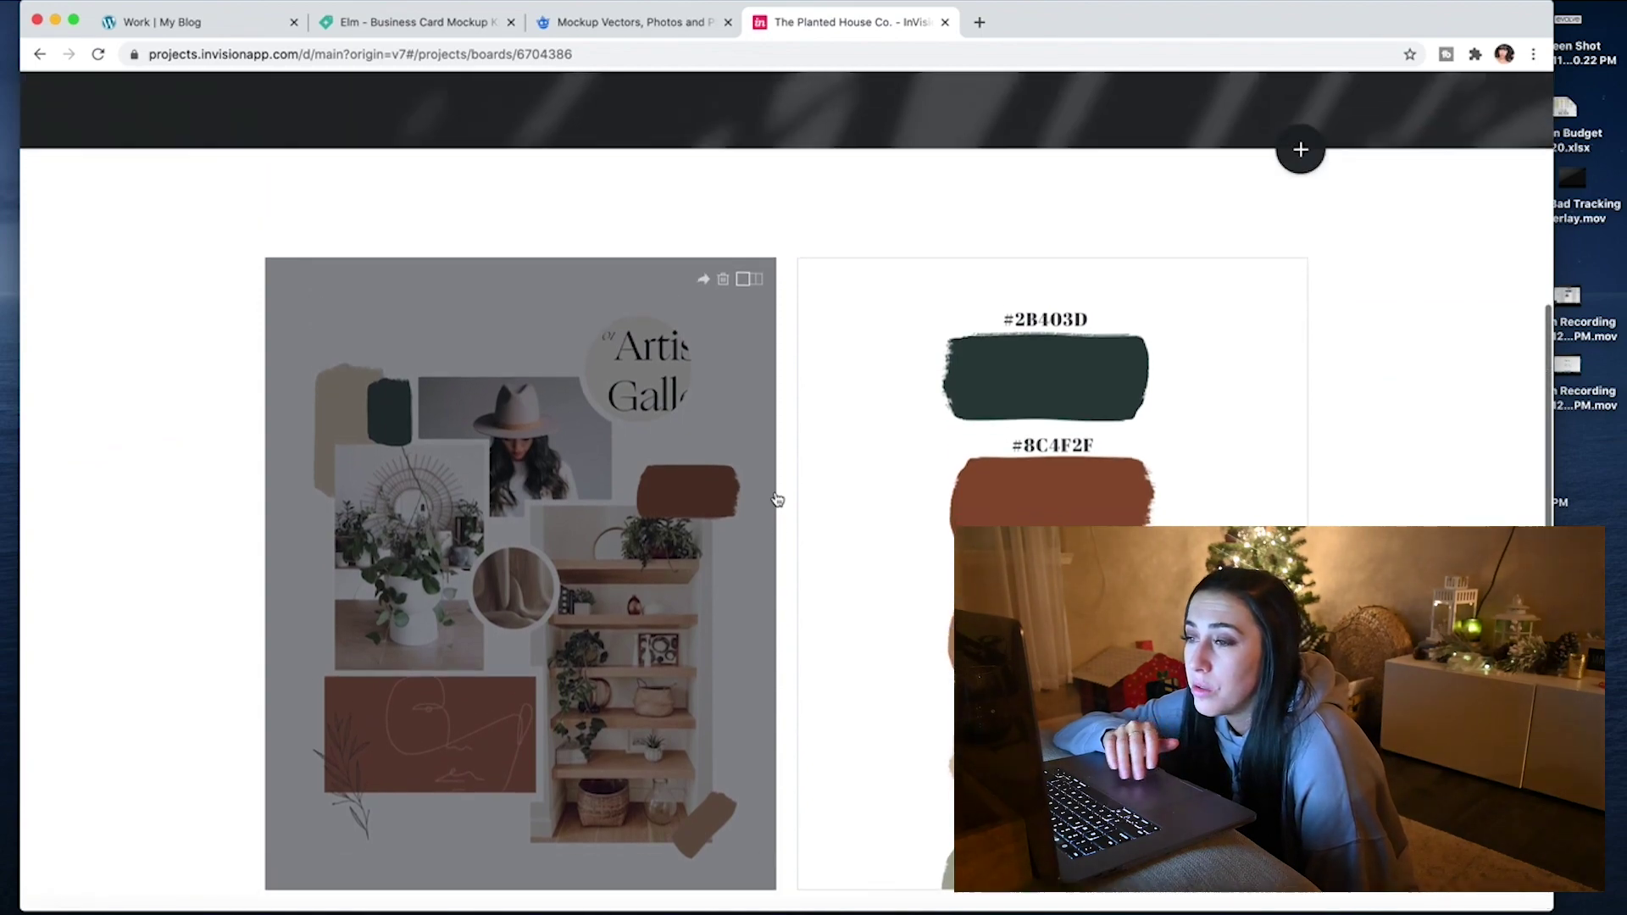
pyautogui.scroll(-2, 777, 540)
pyautogui.scroll(4, 996, 517)
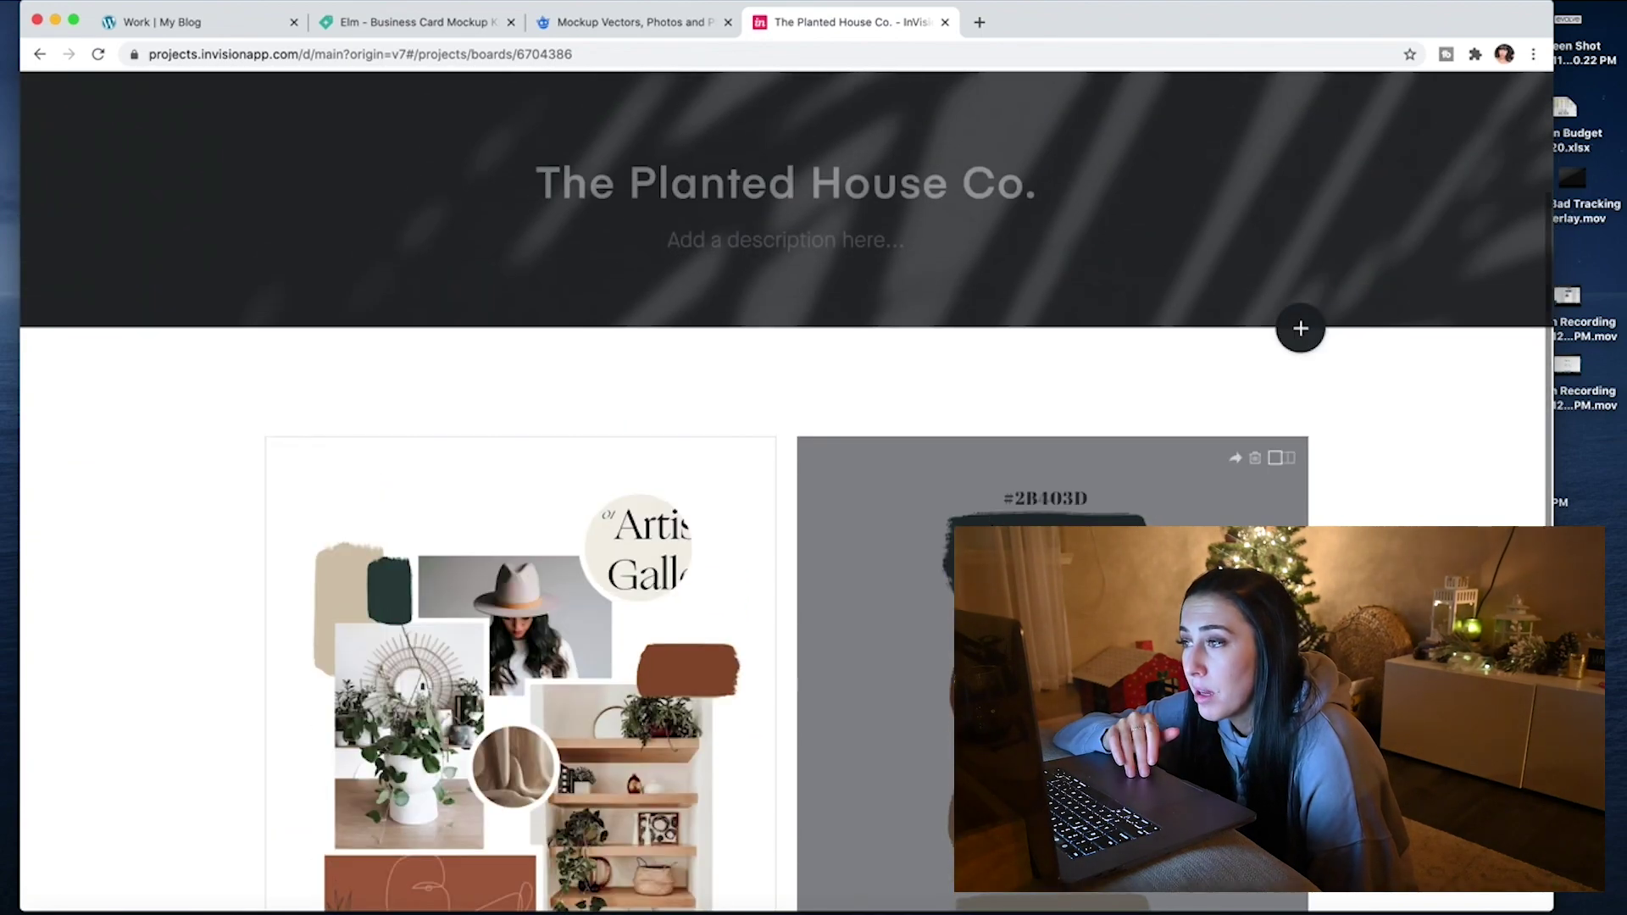
pyautogui.scroll(3, 997, 517)
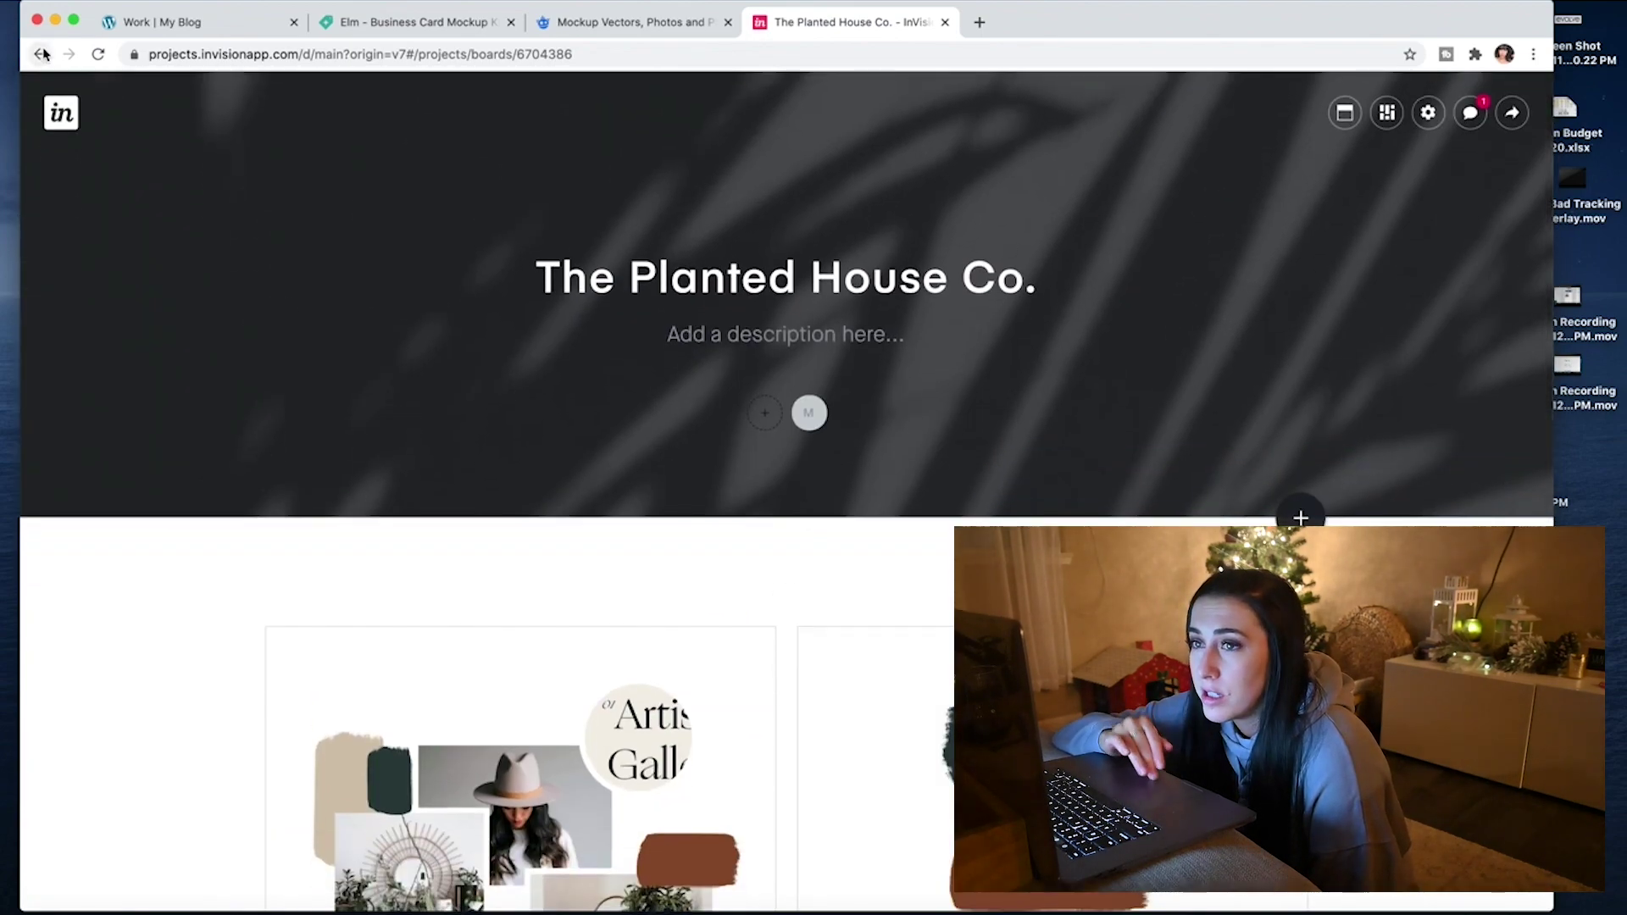
# Return to My Projects and open the Nevada Barbers Guild brand board
pyautogui.click(41, 53)
pyautogui.scroll(-1, 770, 480)
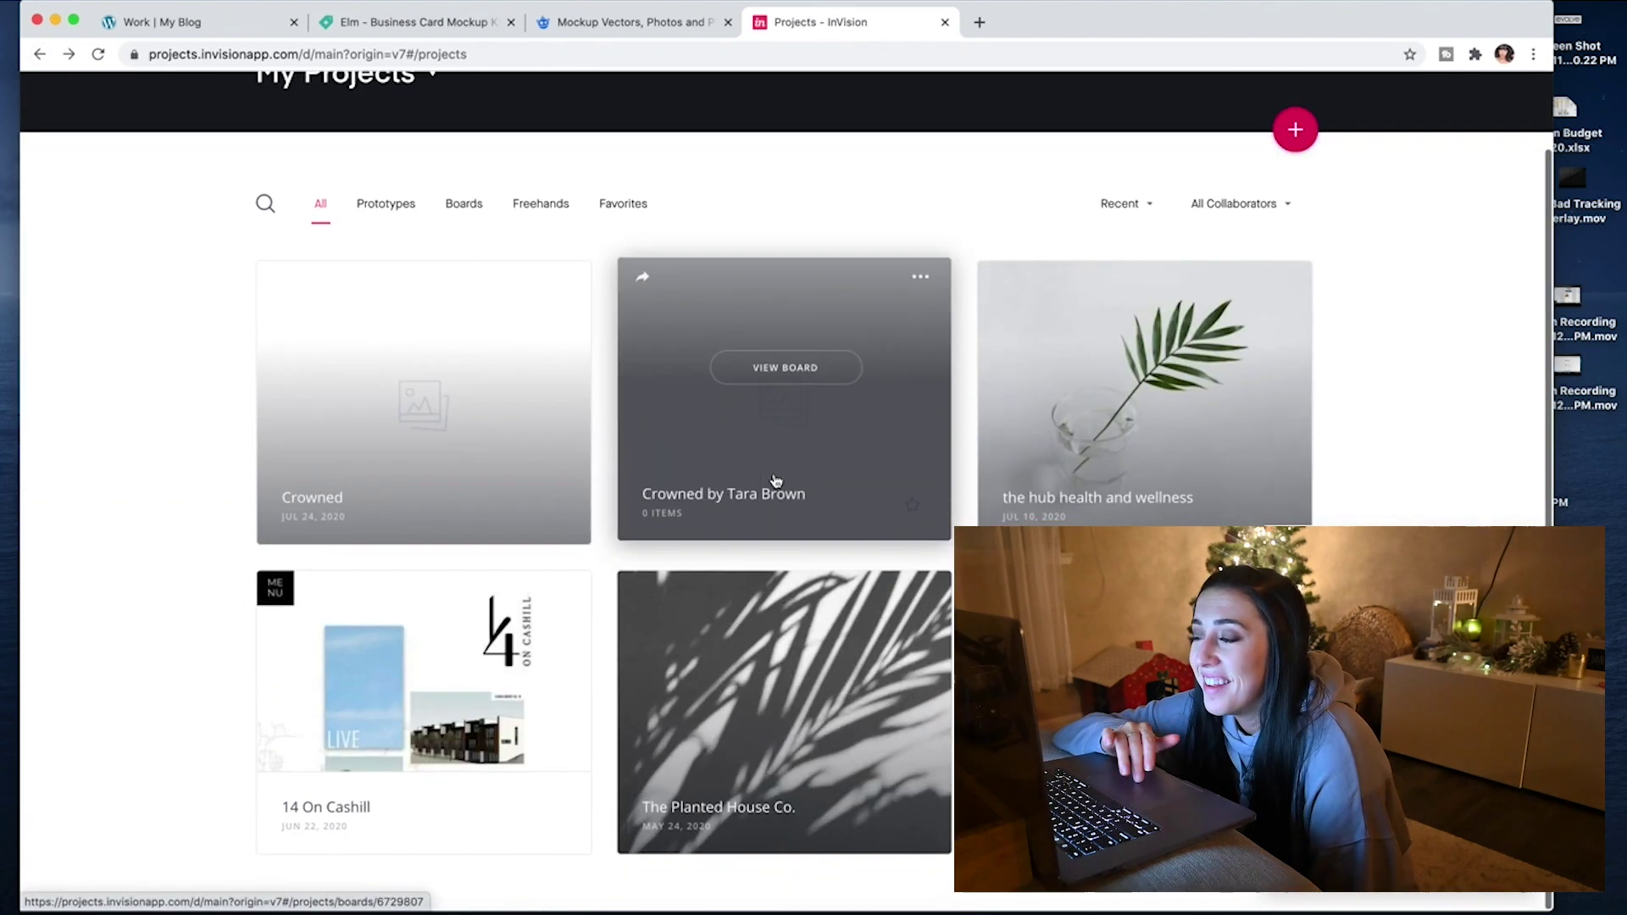
pyautogui.click(1000, 593)
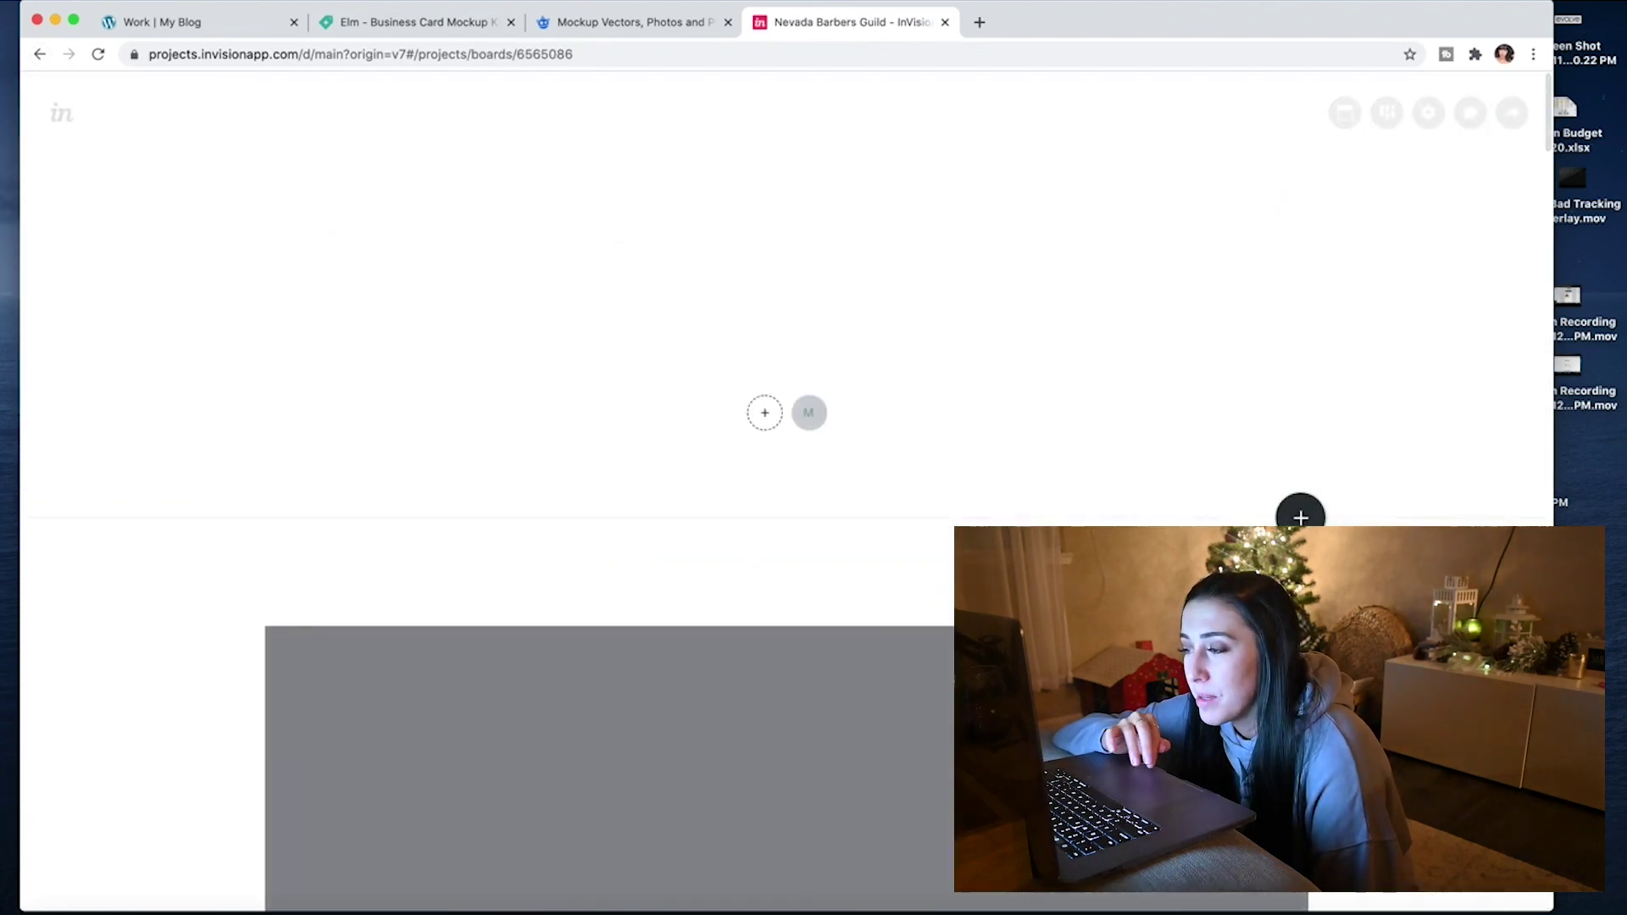
pyautogui.scroll(-10, 1000, 523)
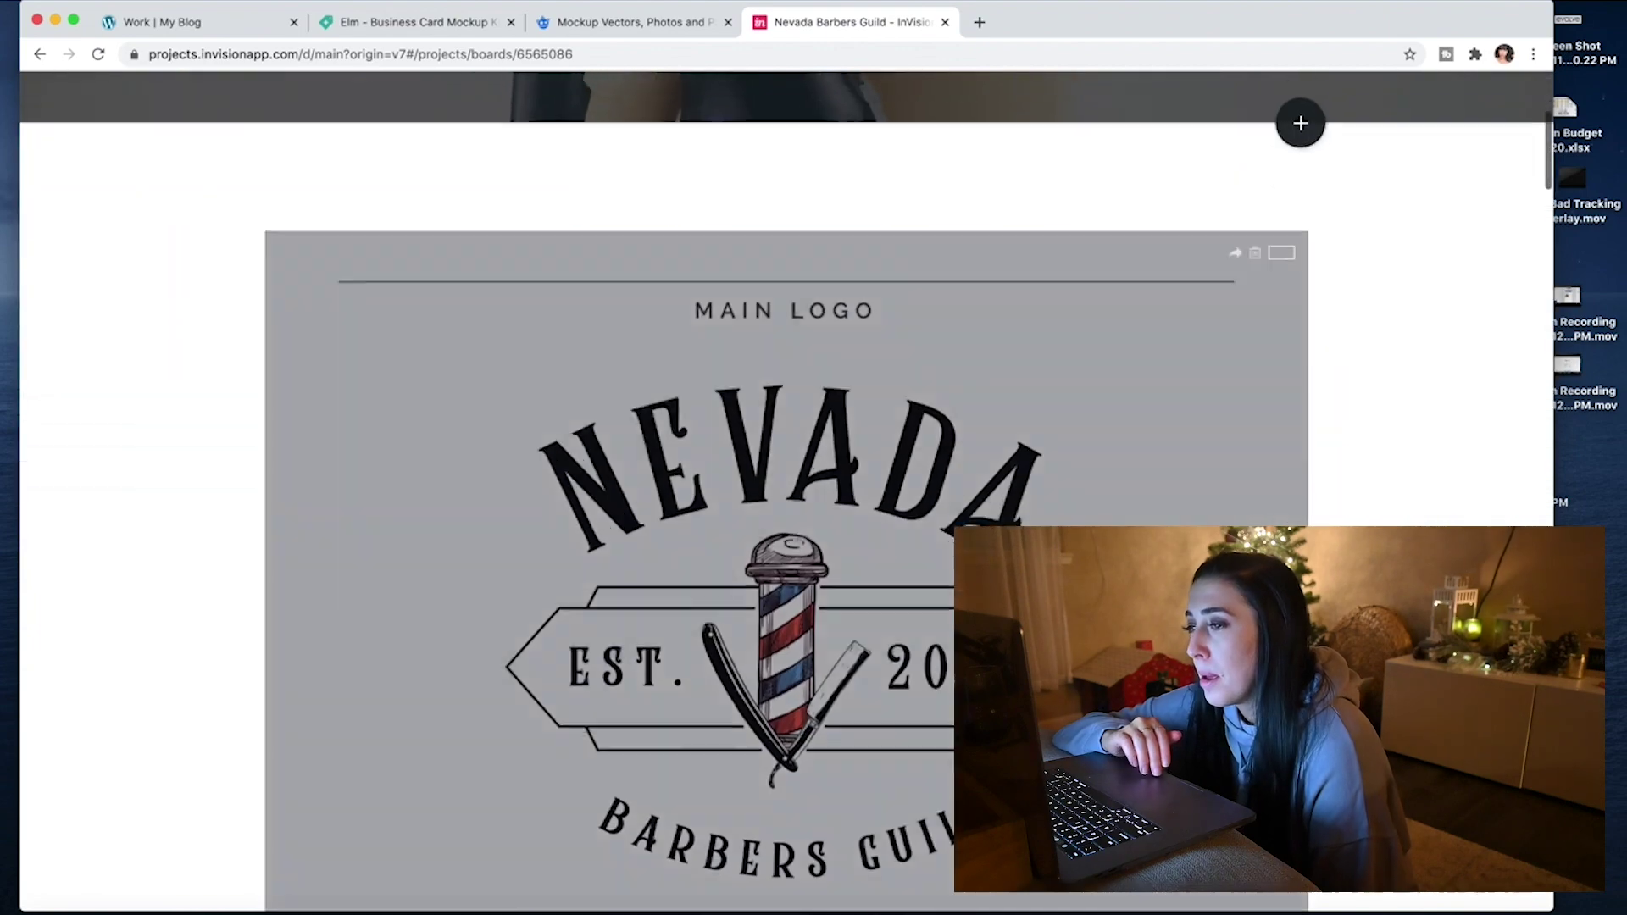
pyautogui.scroll(-15, 1000, 523)
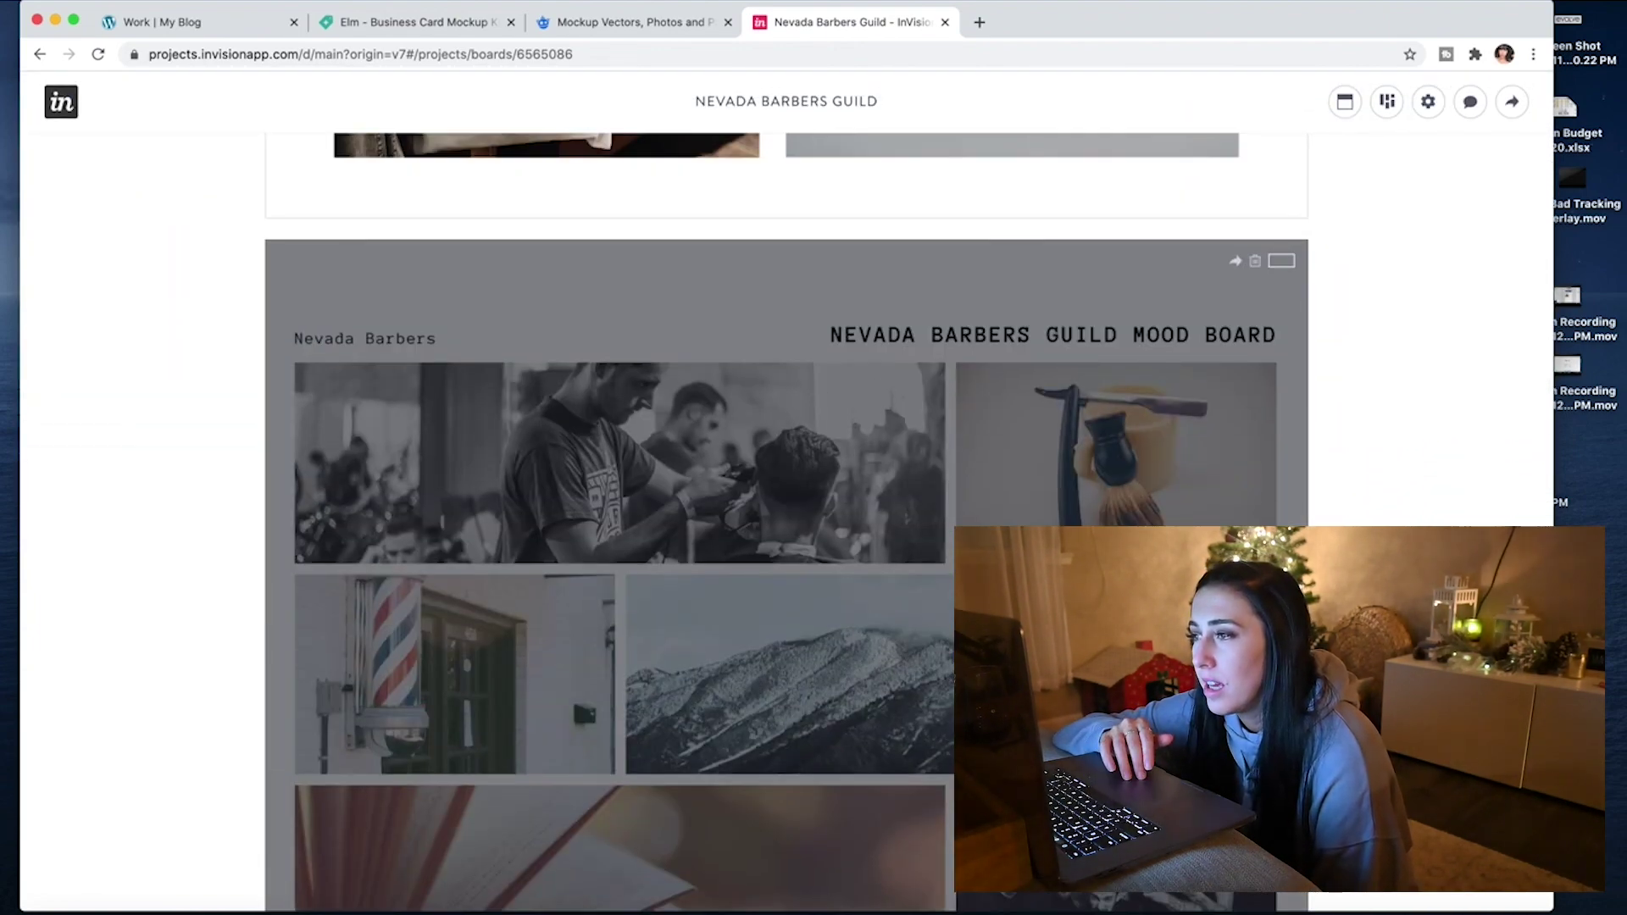
pyautogui.scroll(-5, 787, 508)
pyautogui.scroll(12, 786, 509)
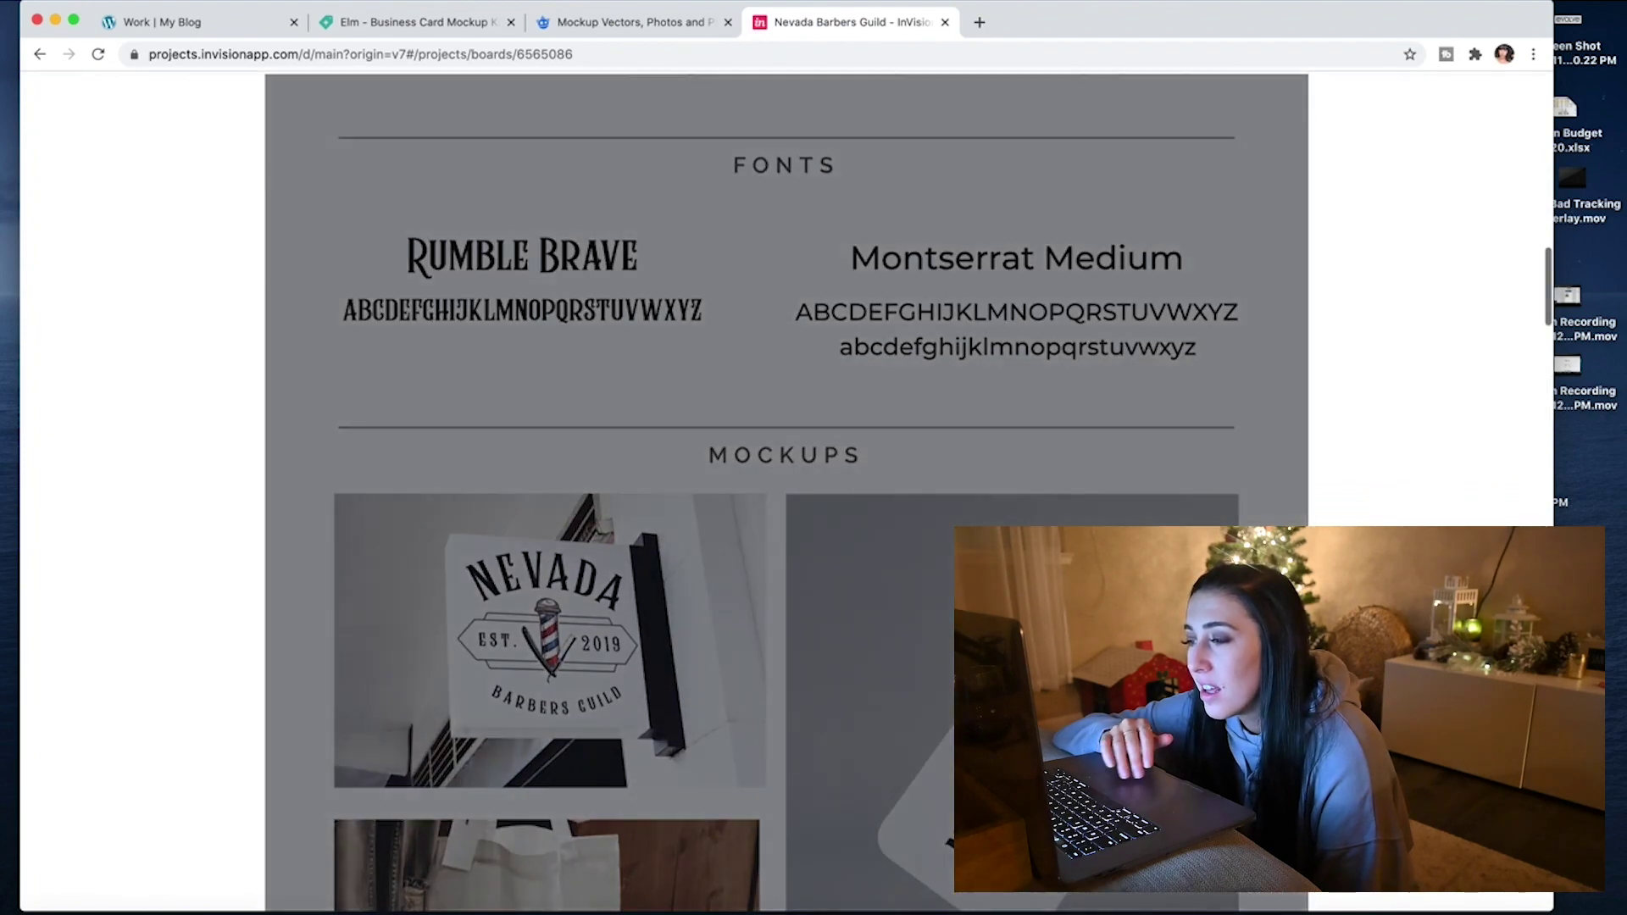
pyautogui.scroll(-20, 786, 508)
pyautogui.scroll(5, 787, 509)
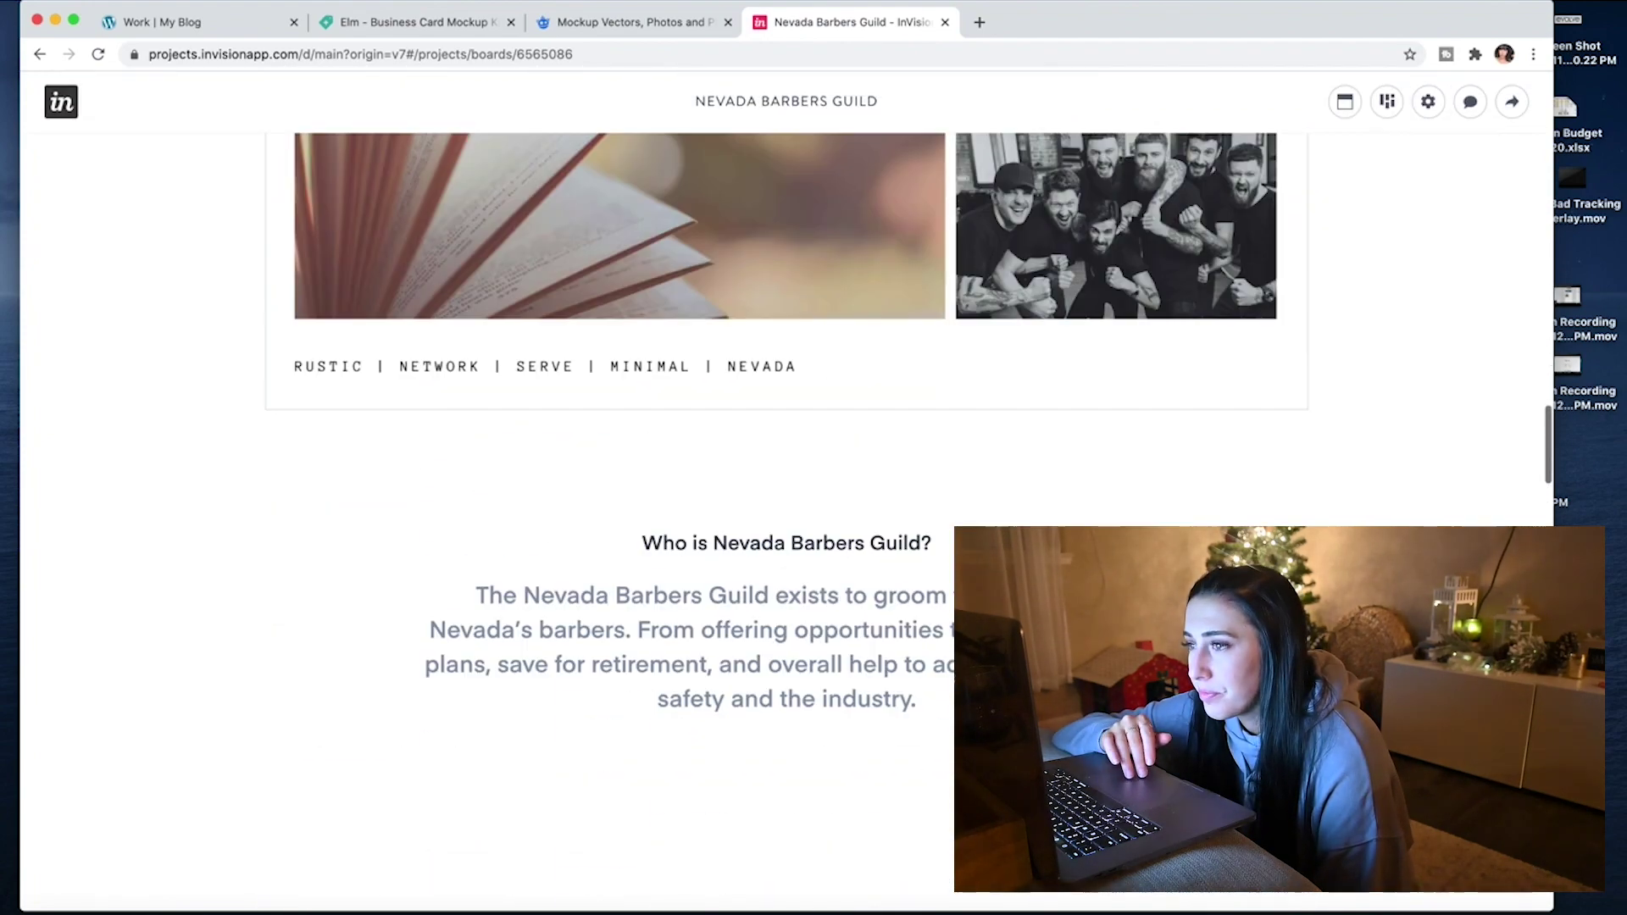
pyautogui.scroll(3, 748, 383)
pyautogui.scroll(-8, 748, 383)
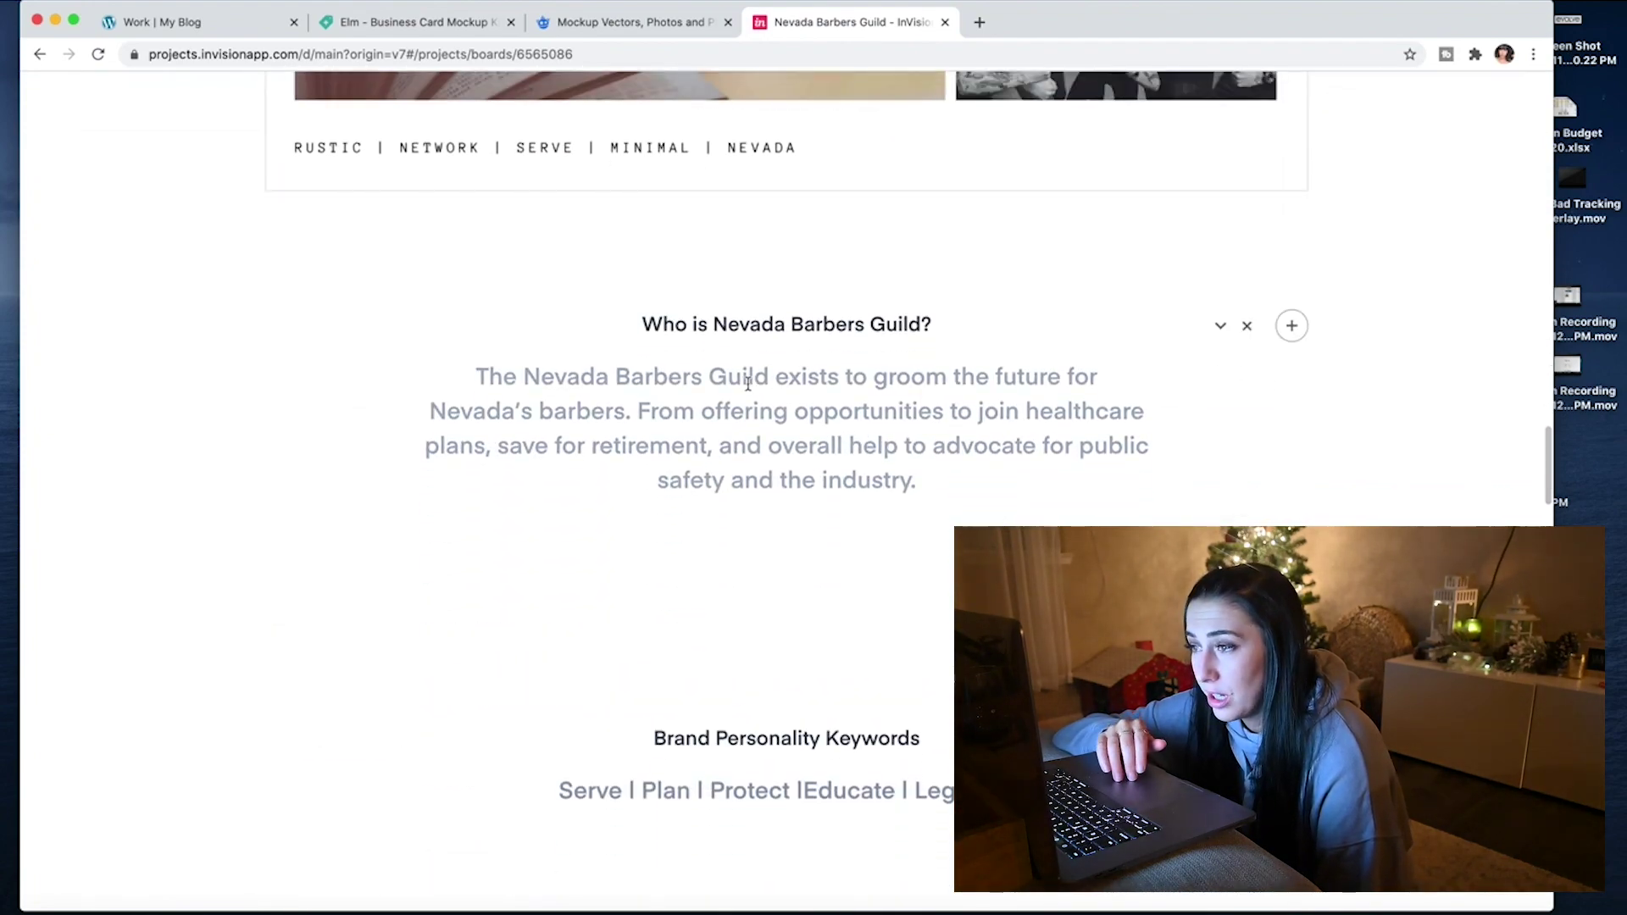
pyautogui.moveTo(472, 377); pyautogui.dragTo(911, 556)
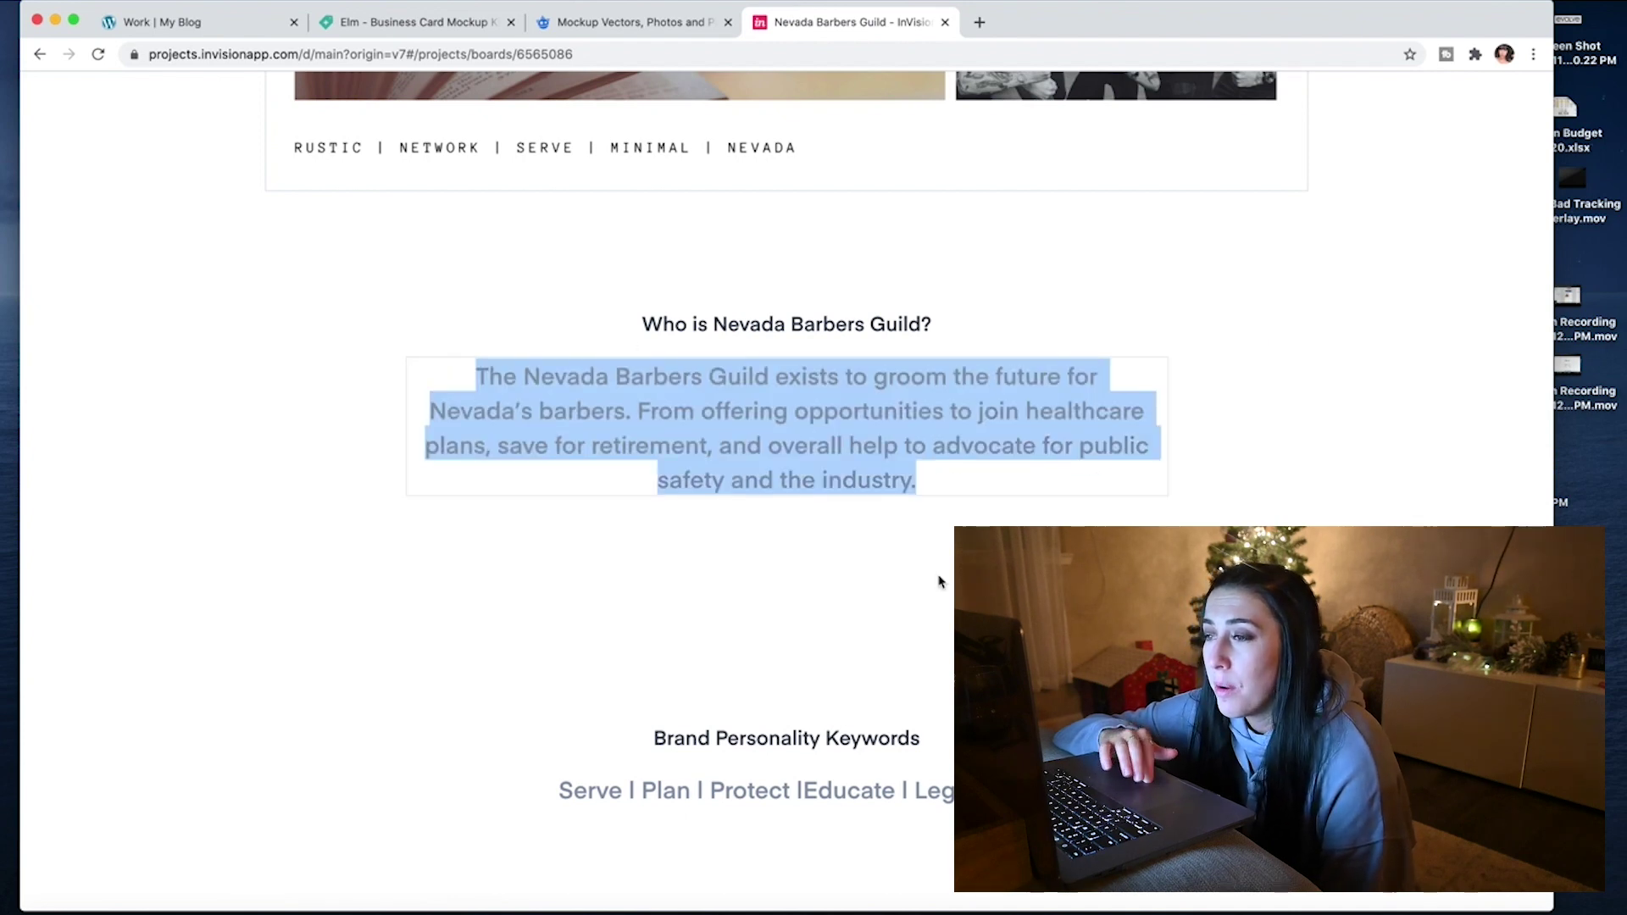
pyautogui.scroll(-5, 938, 579)
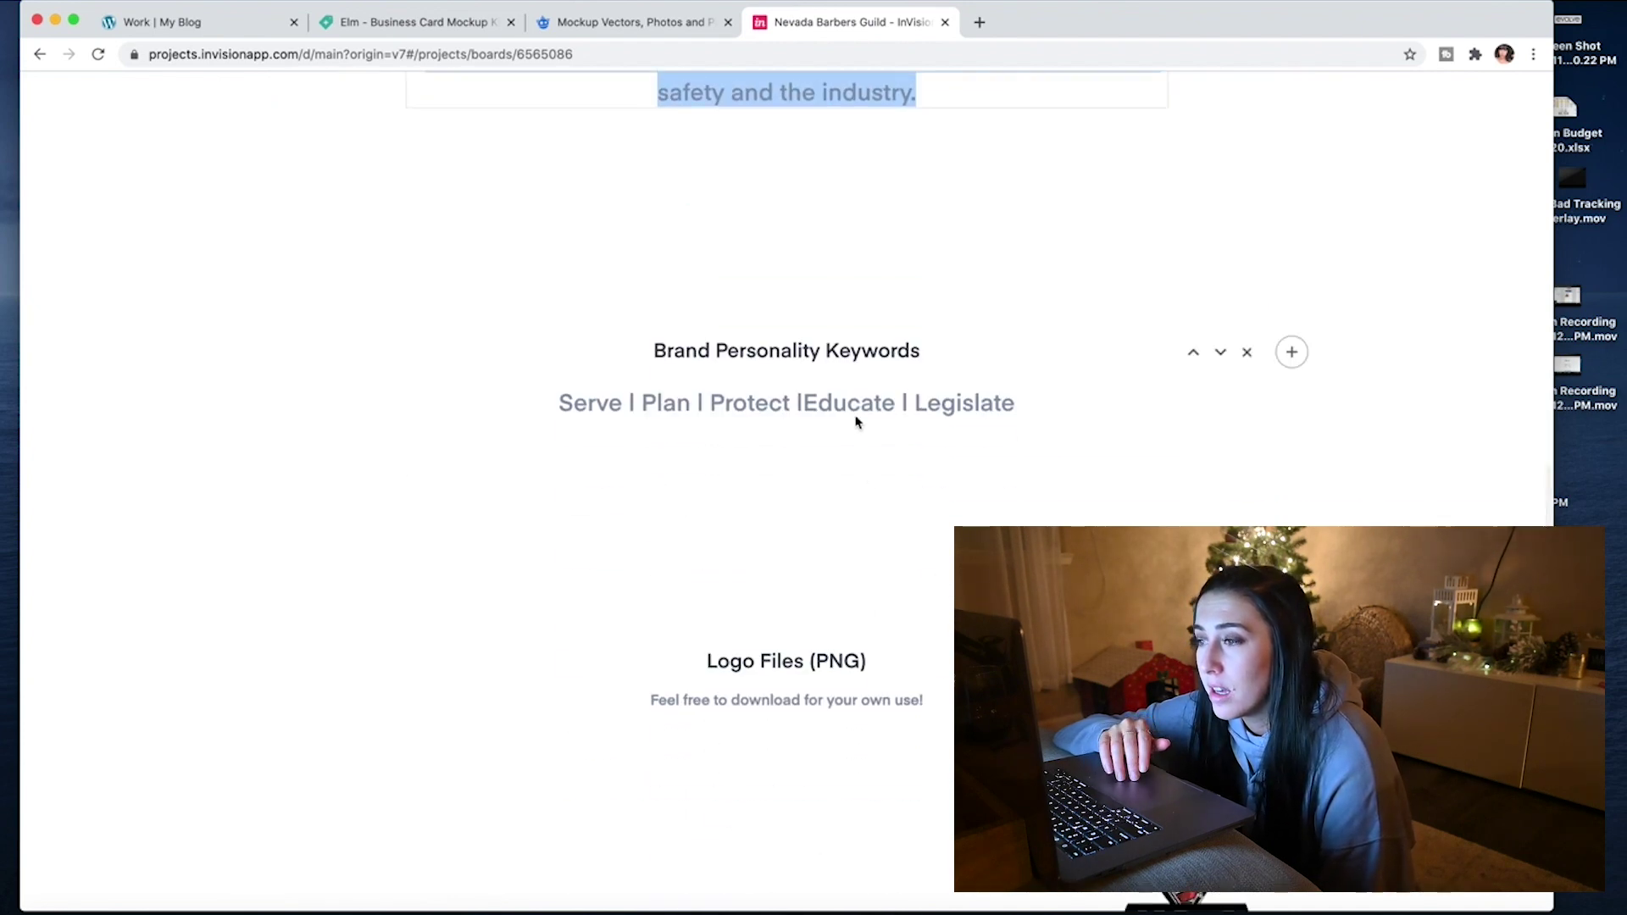
pyautogui.scroll(-15, 854, 402)
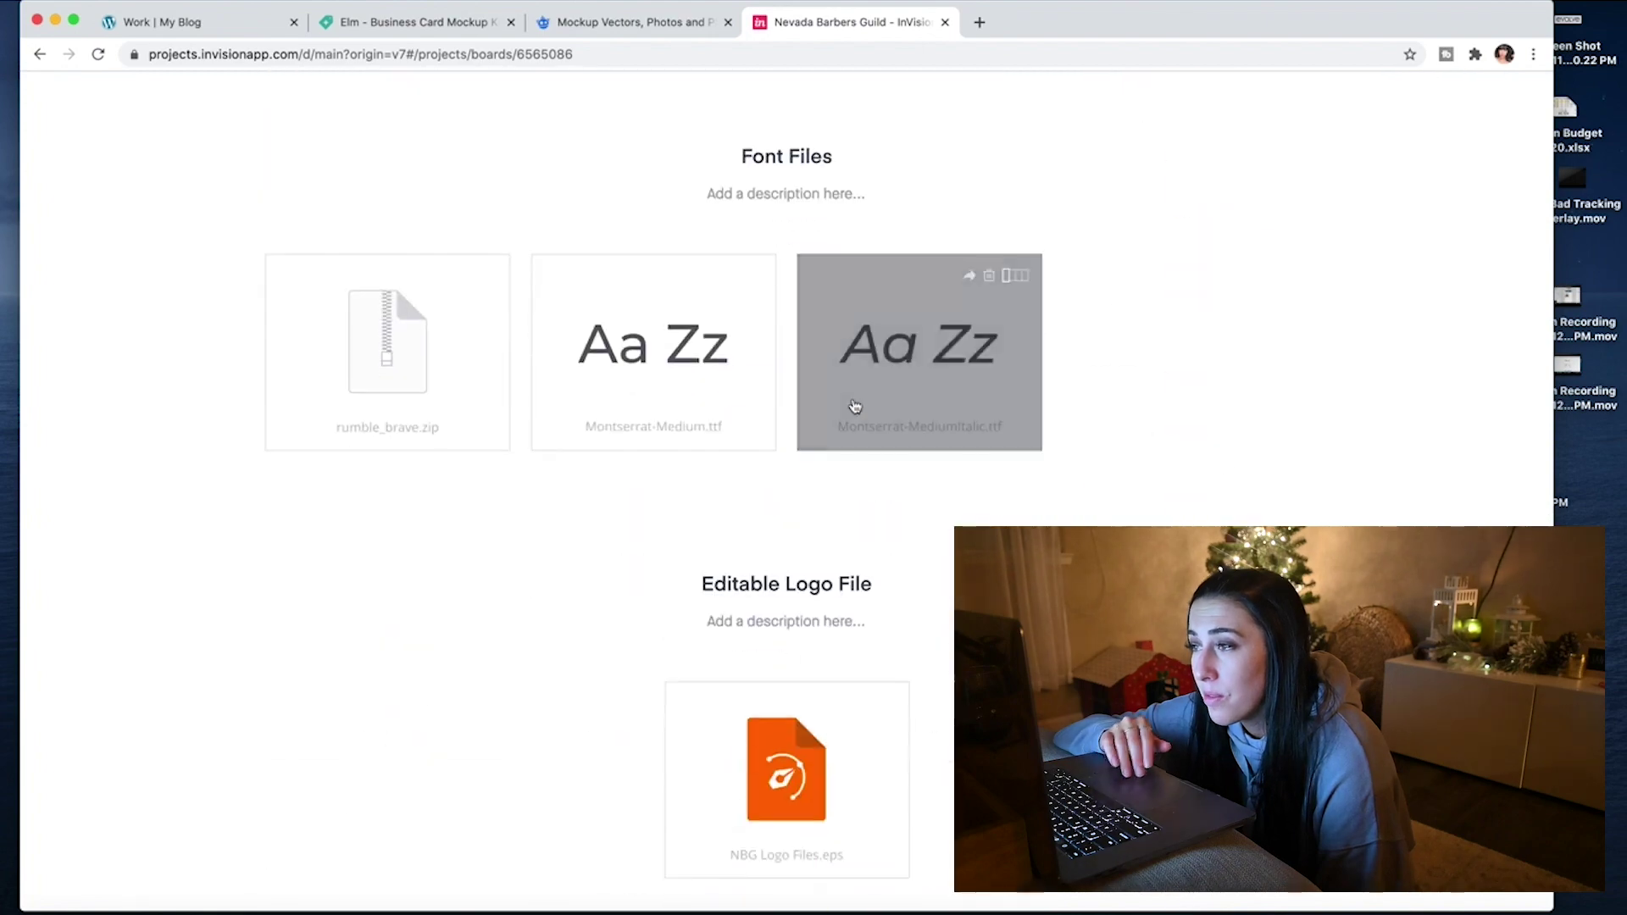
pyautogui.scroll(-10, 854, 405)
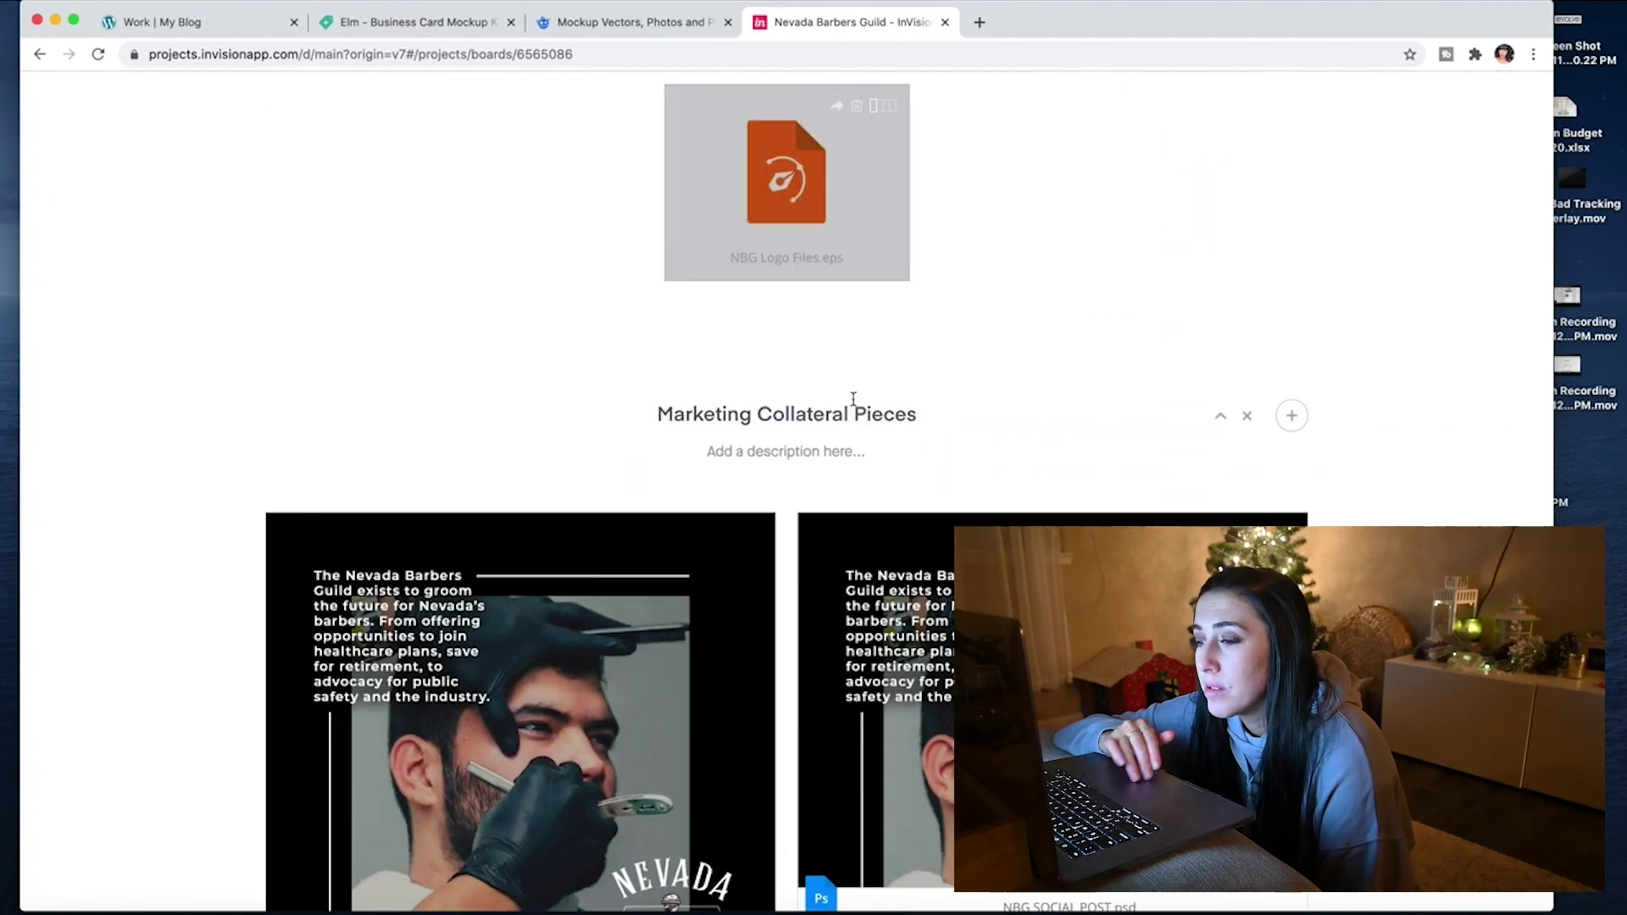
pyautogui.scroll(-18, 853, 402)
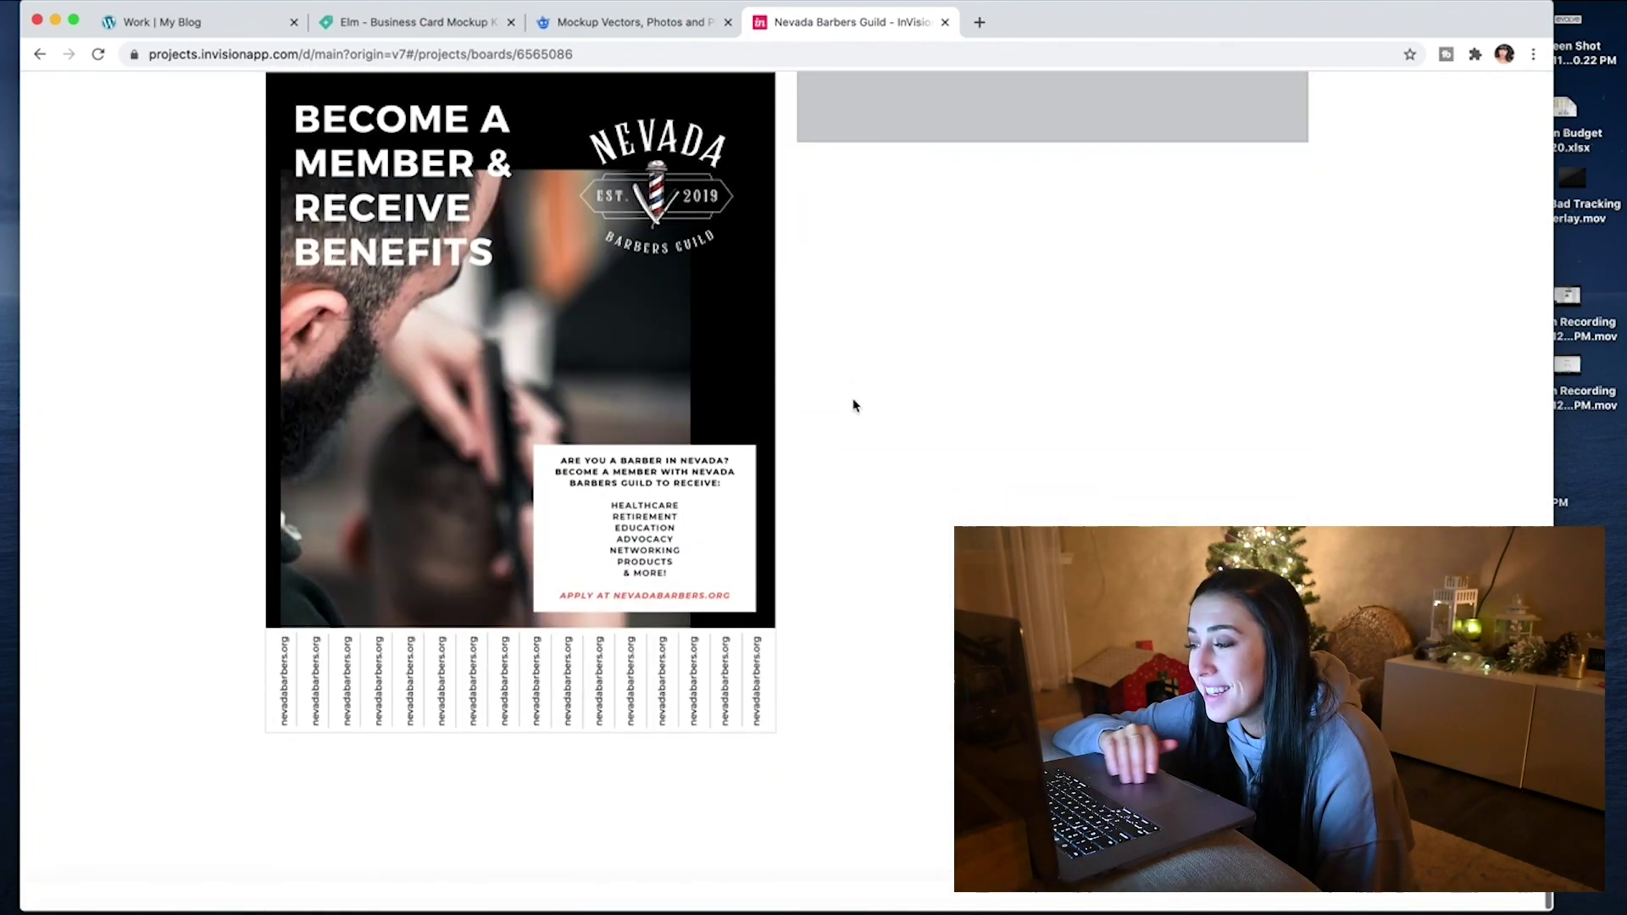
pyautogui.scroll(15, 854, 405)
pyautogui.scroll(15, 854, 405)
pyautogui.scroll(-6, 854, 389)
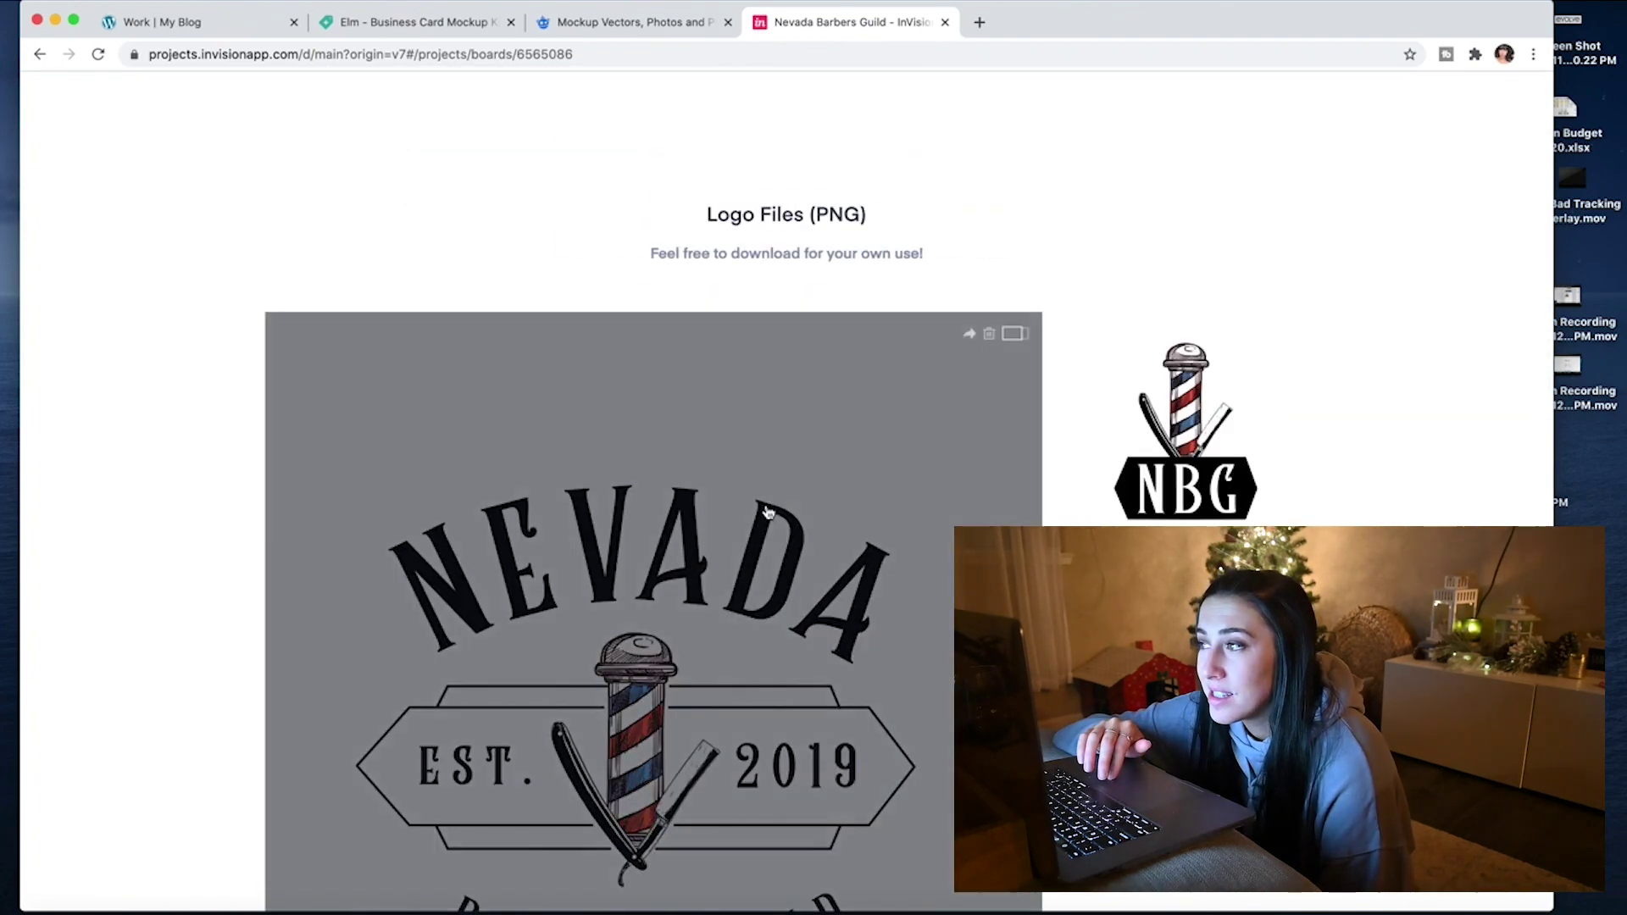
pyautogui.click(767, 506)
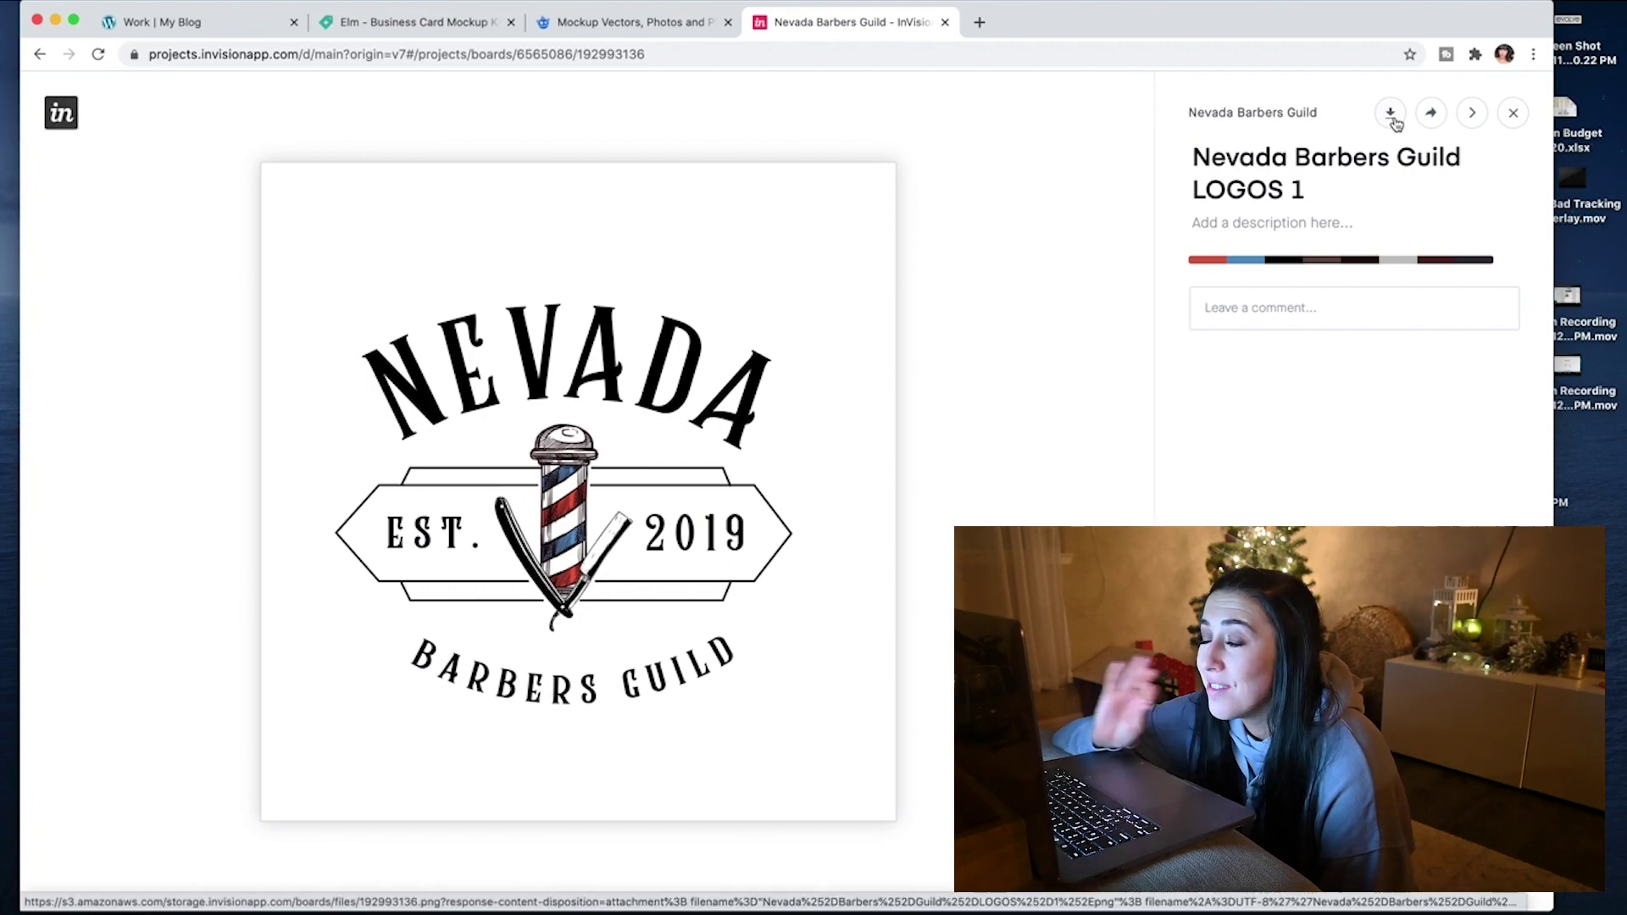
pyautogui.click(1514, 115)
pyautogui.scroll(-8, 1184, 480)
pyautogui.scroll(-5, 1184, 481)
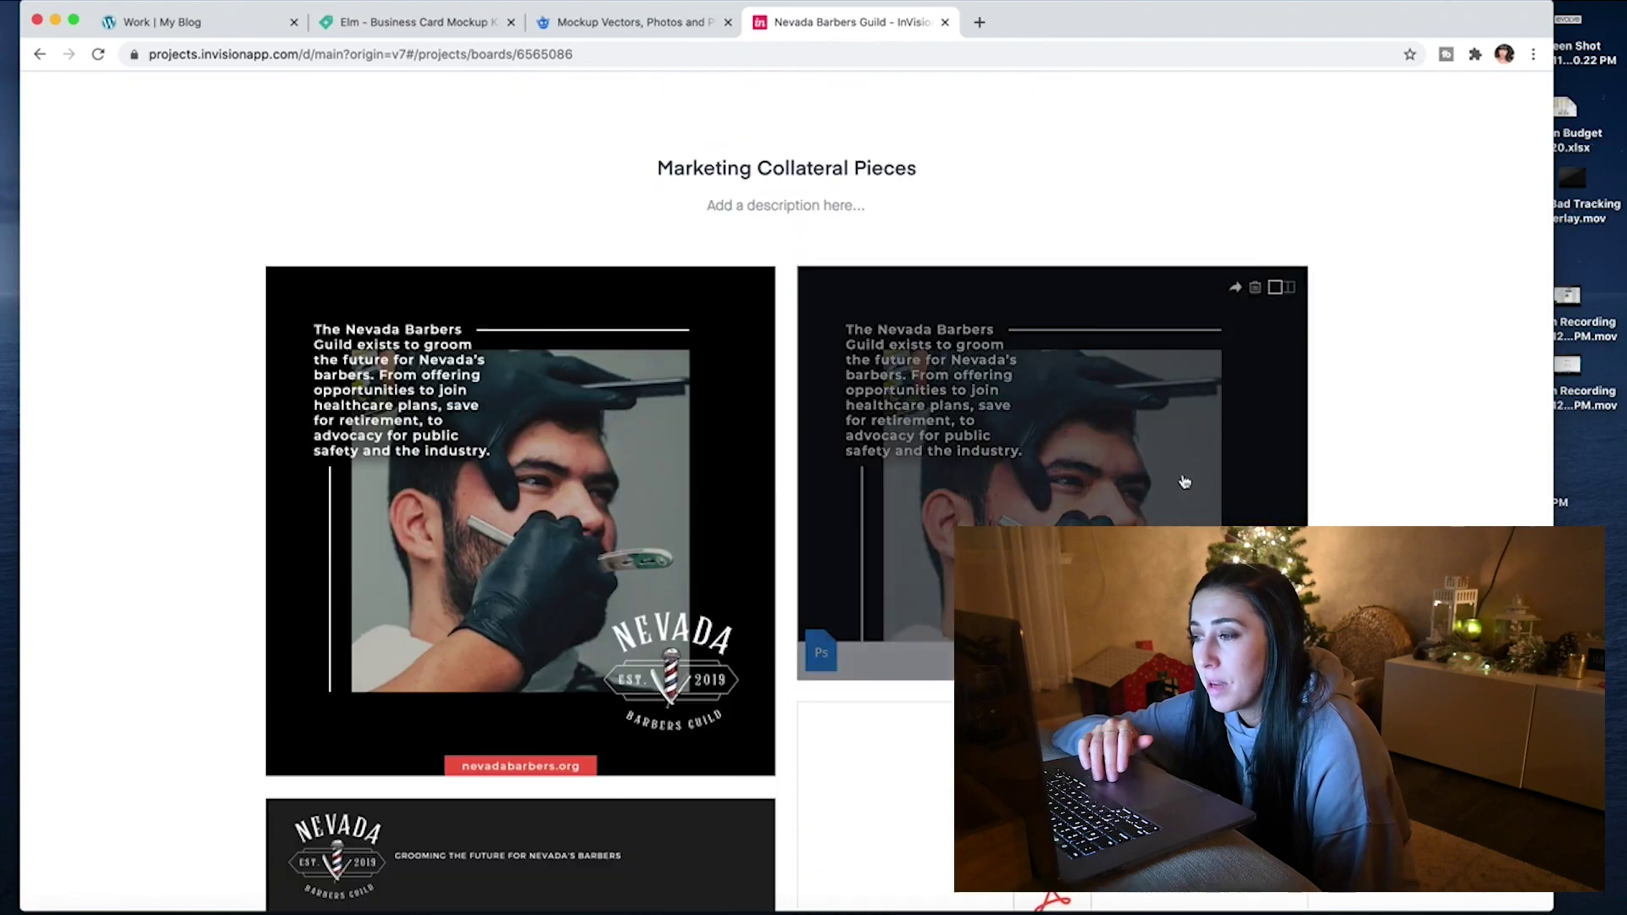
pyautogui.scroll(15, 1184, 481)
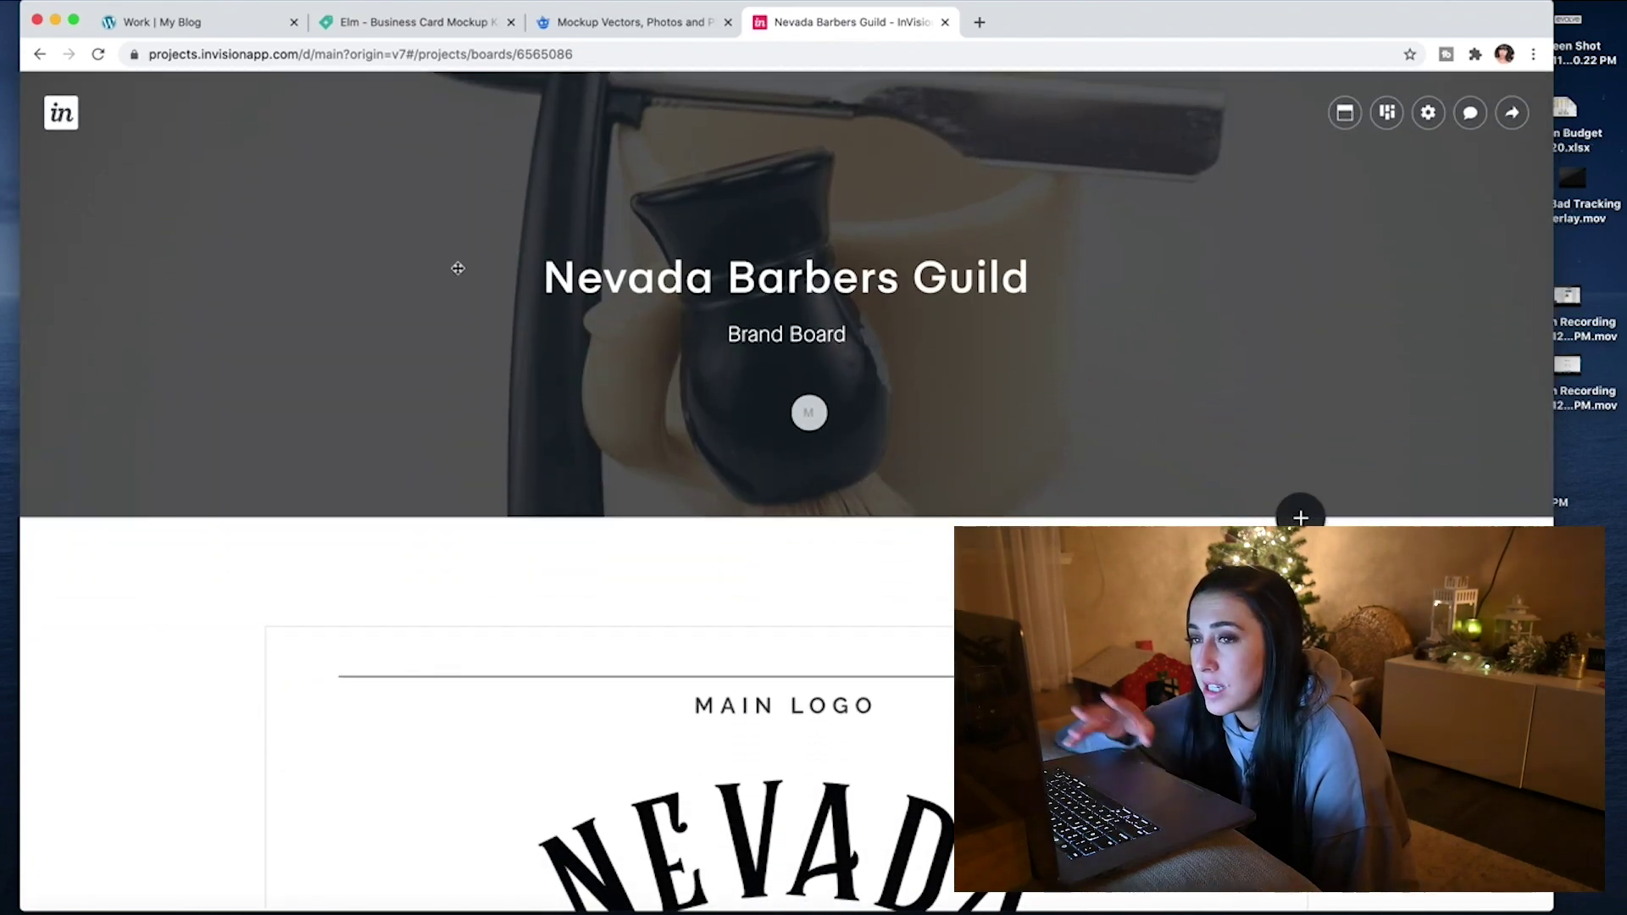
# Return to the InVision projects list and open a new blank browser tab
pyautogui.click(59, 114)
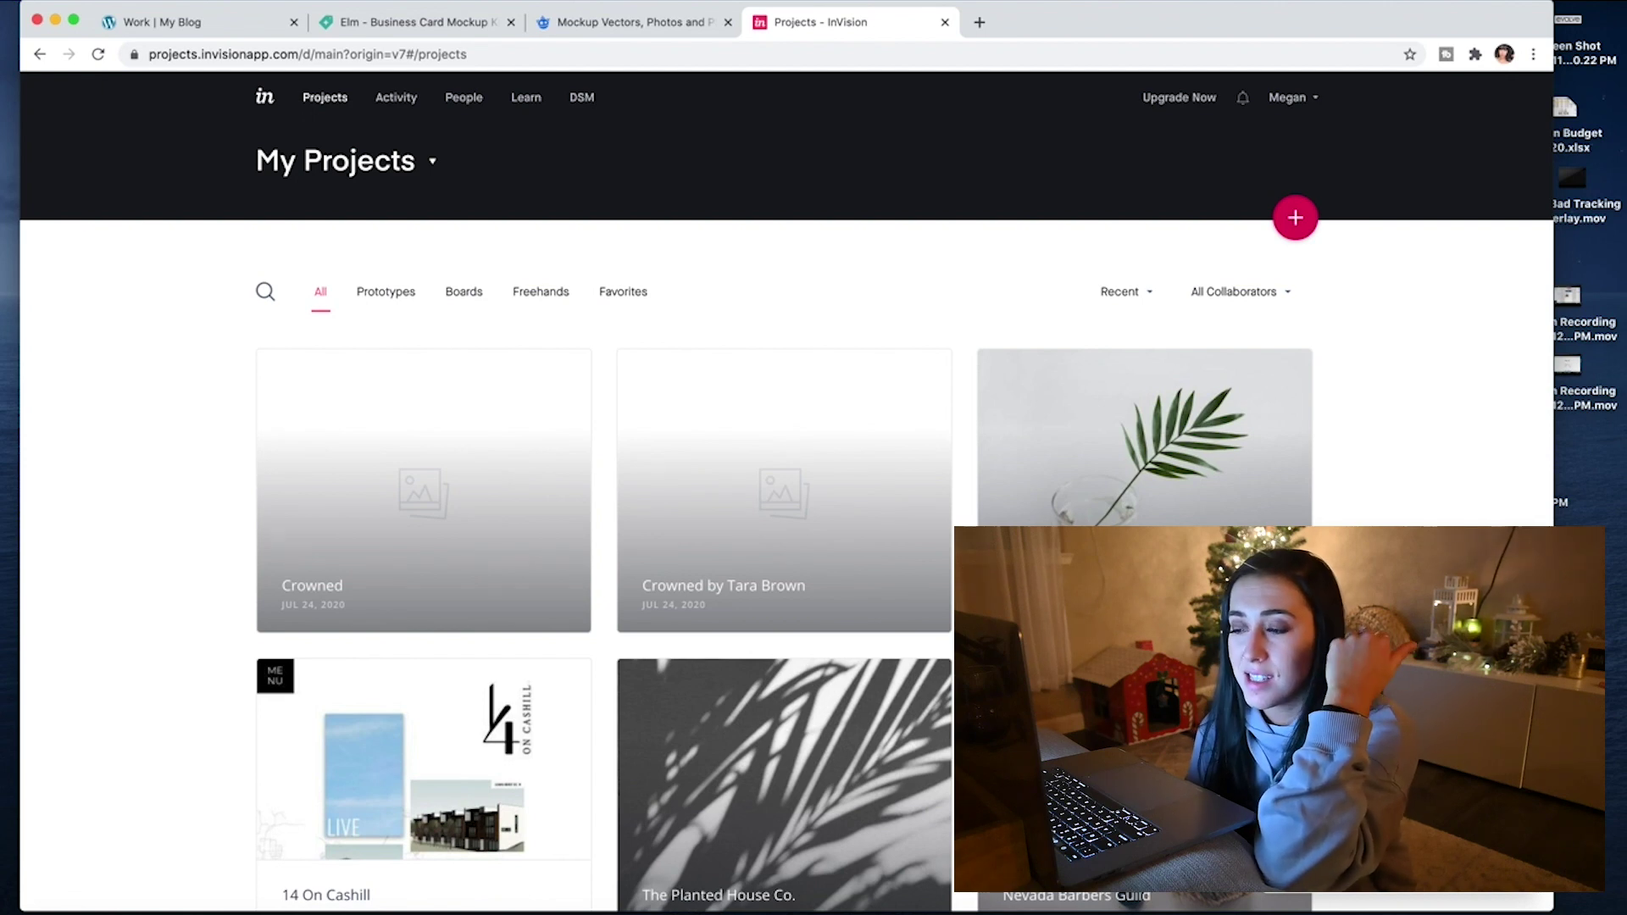
pyautogui.click(980, 23)
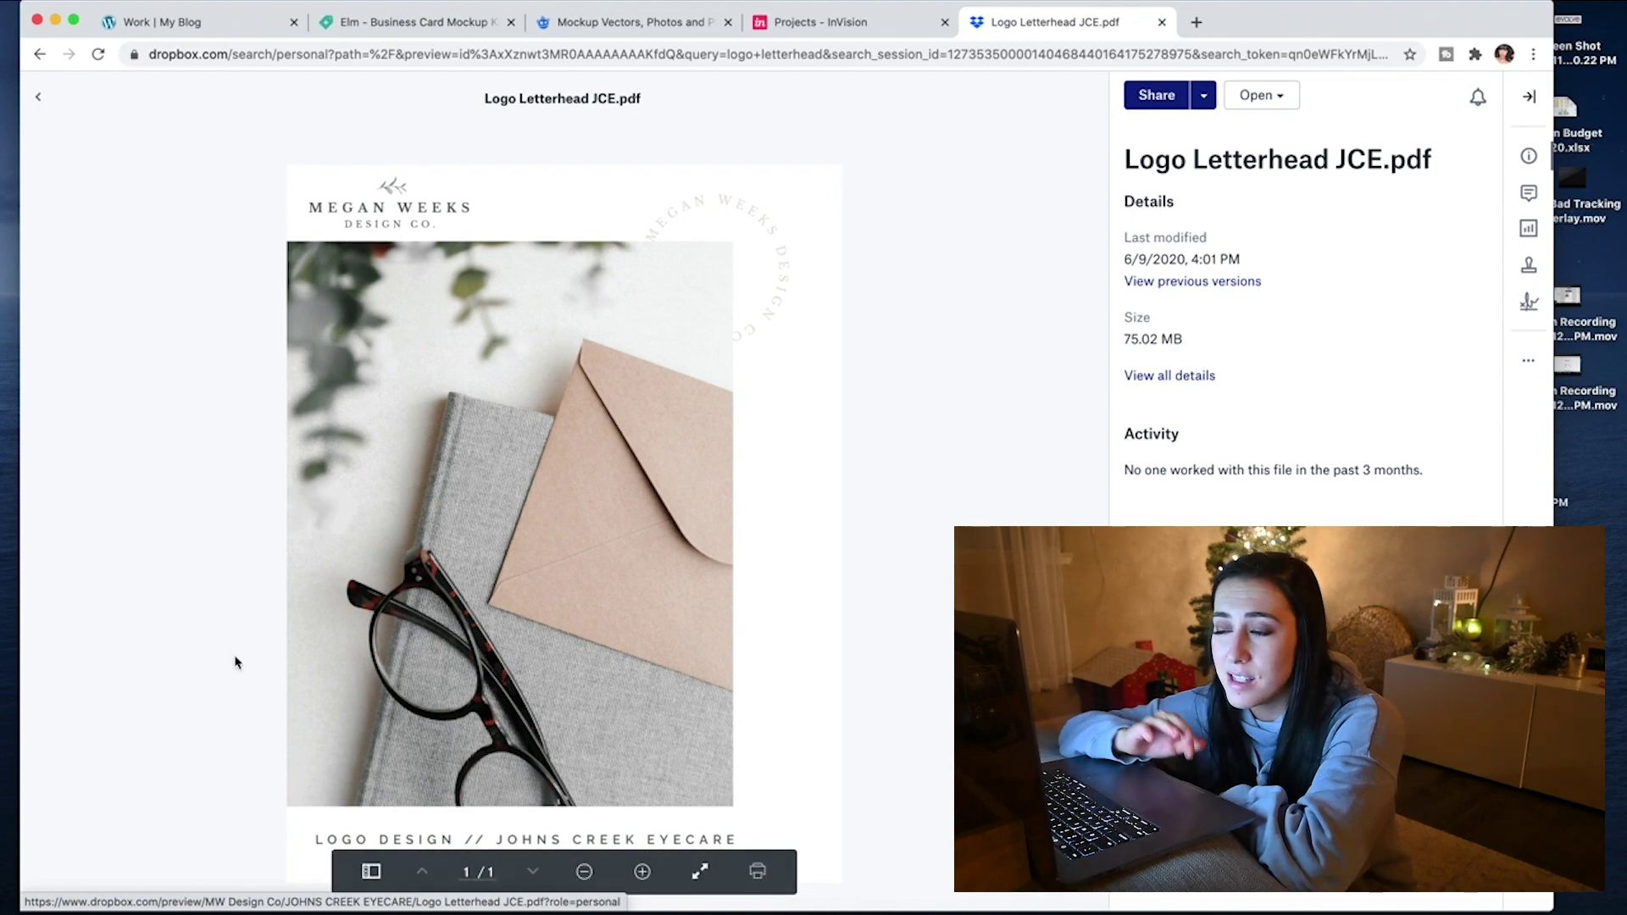
# Switch to the Projects - InVision tab and scroll the My Projects list
pyautogui.click(839, 22)
pyautogui.scroll(-2, 767, 291)
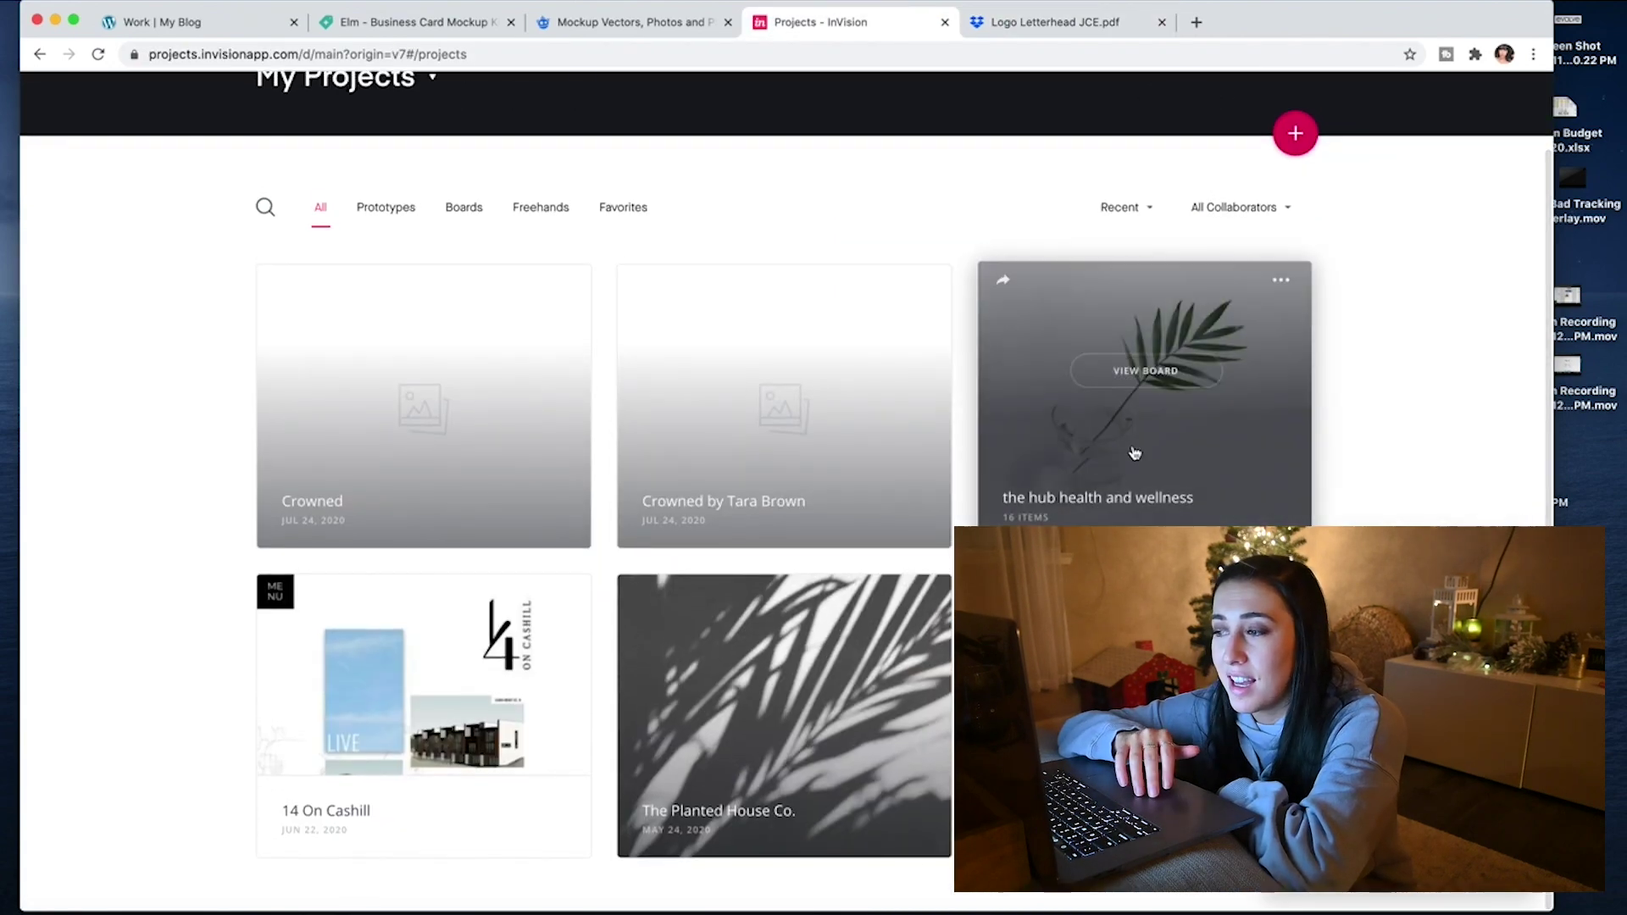
# Scroll through The Hub health and wellness logo rounds and view LOGO 2 in detail
pyautogui.click(1112, 390)
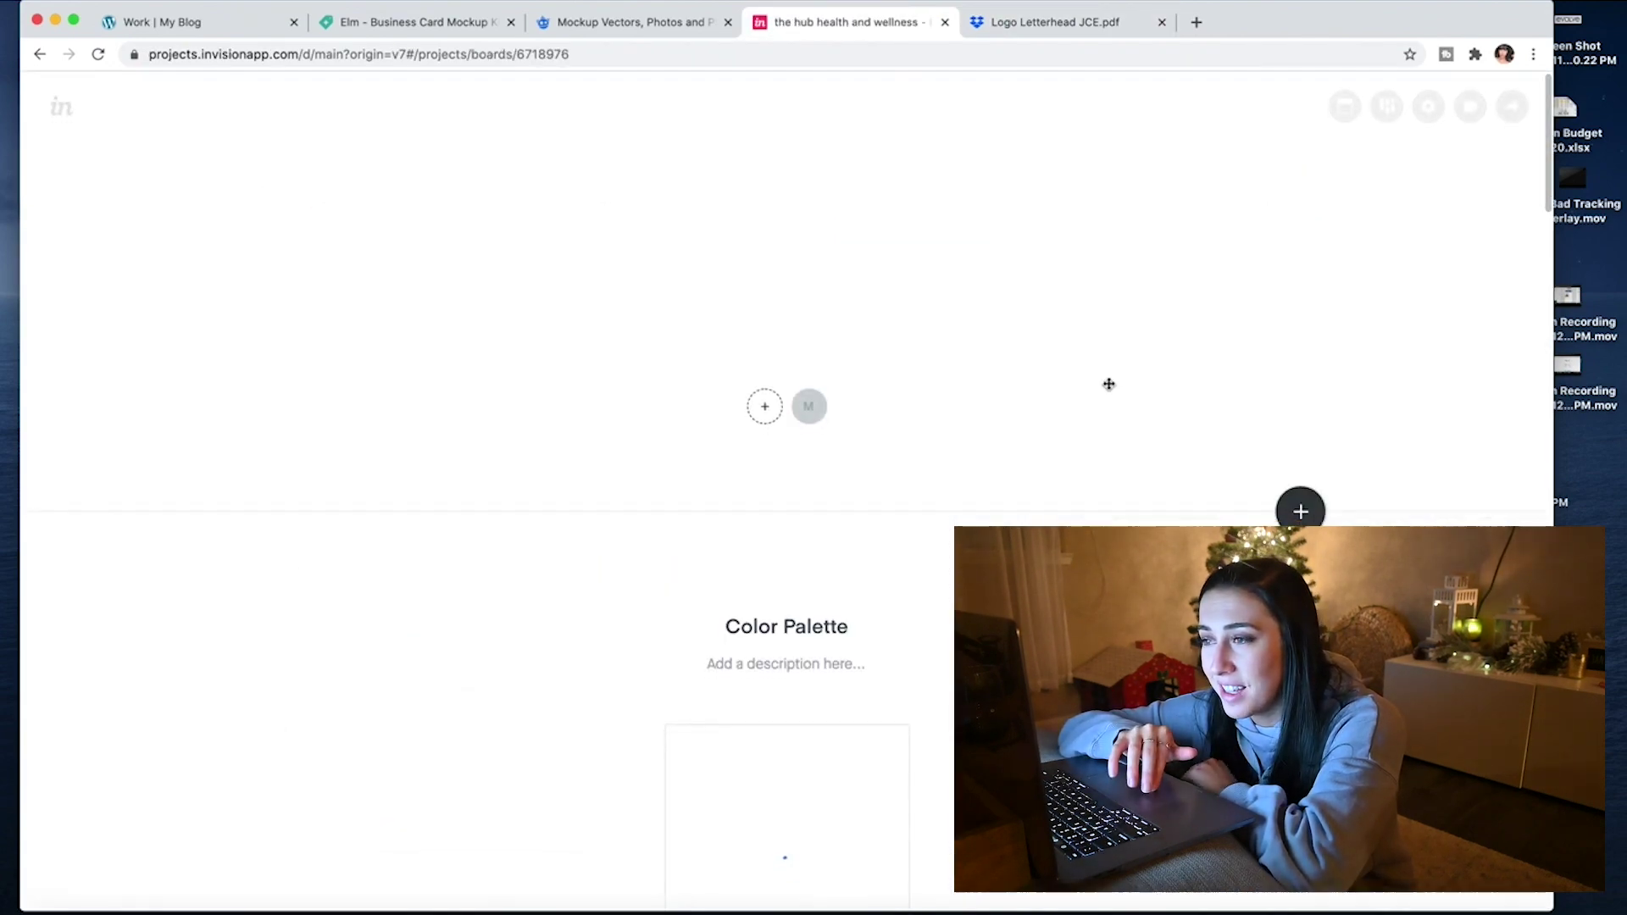
pyautogui.scroll(-10, 1110, 390)
pyautogui.scroll(-20, 1110, 390)
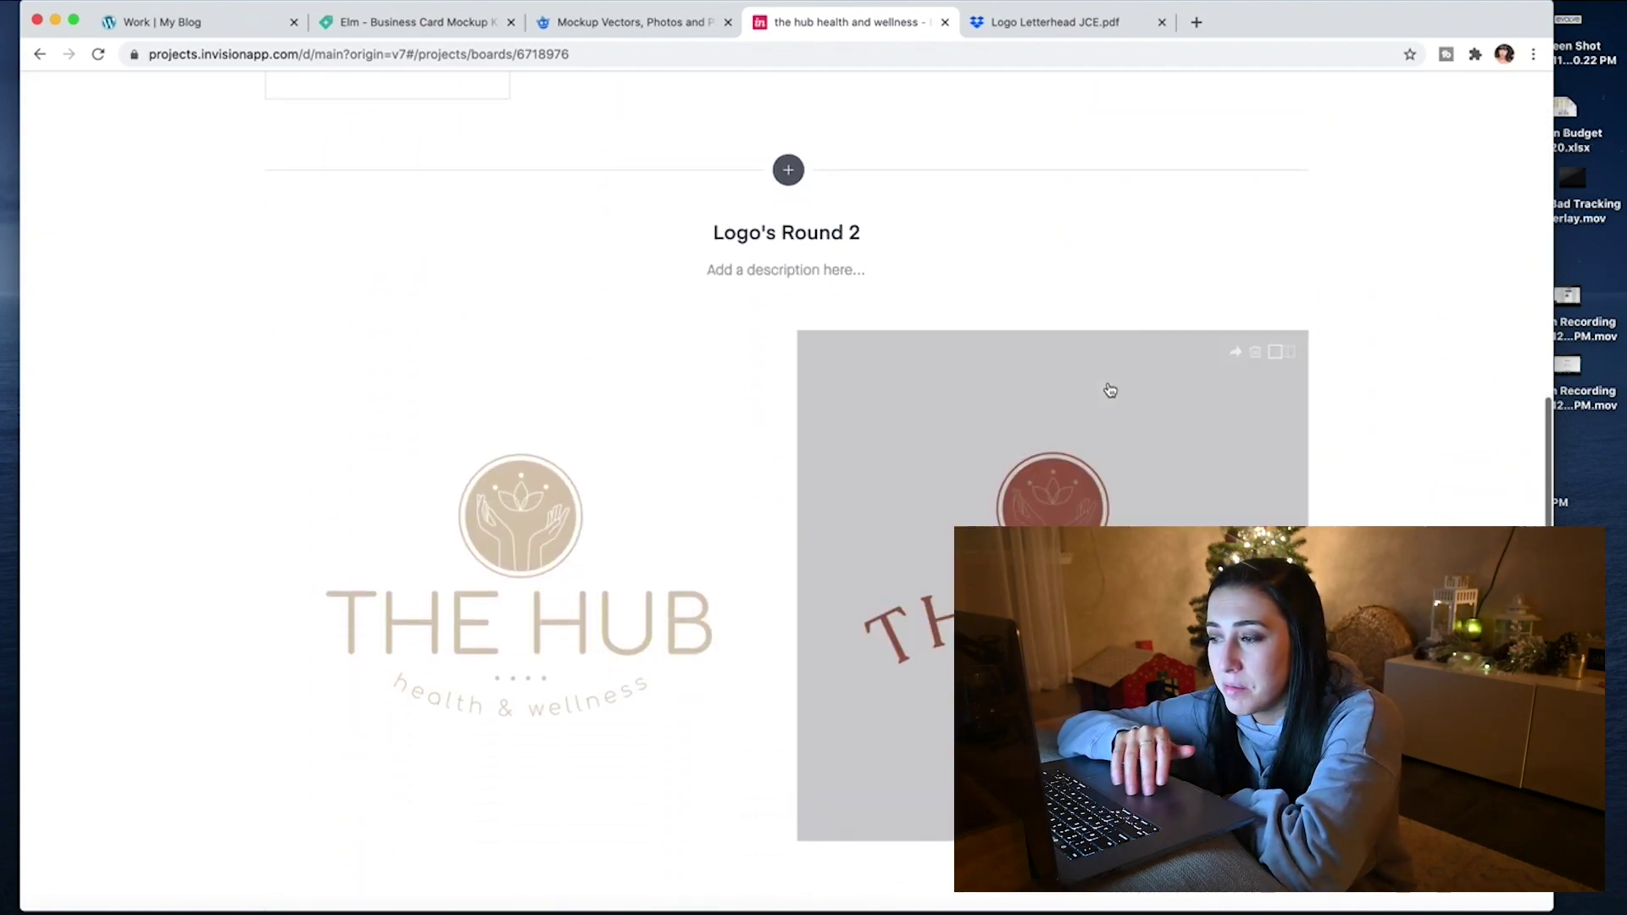
pyautogui.scroll(20, 1111, 389)
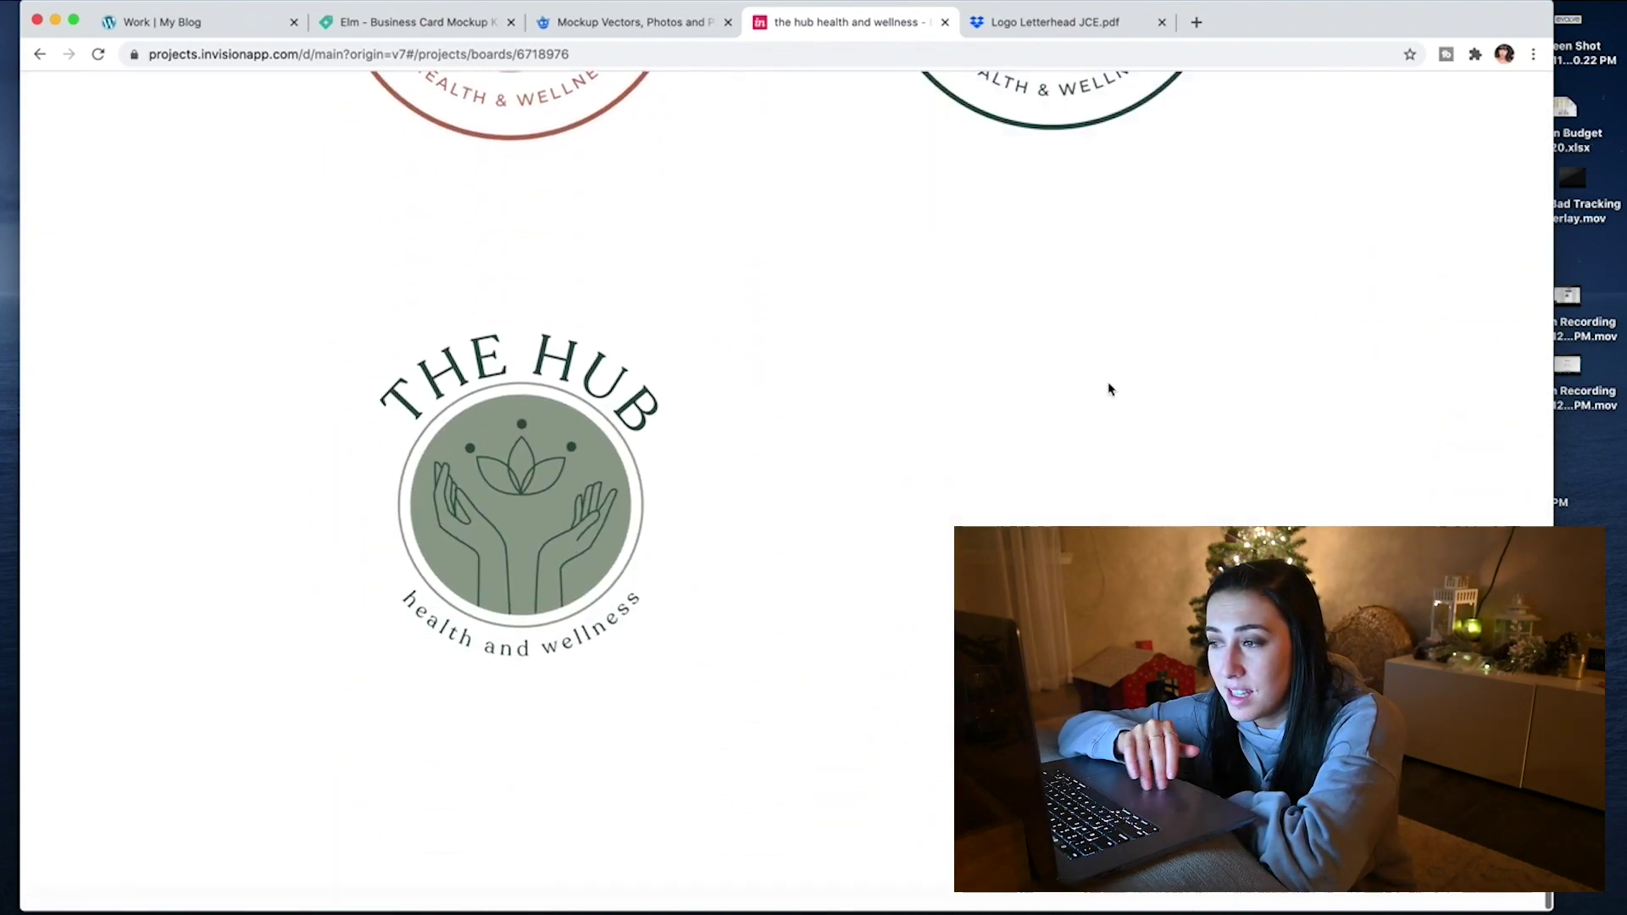
pyautogui.scroll(10, 1108, 388)
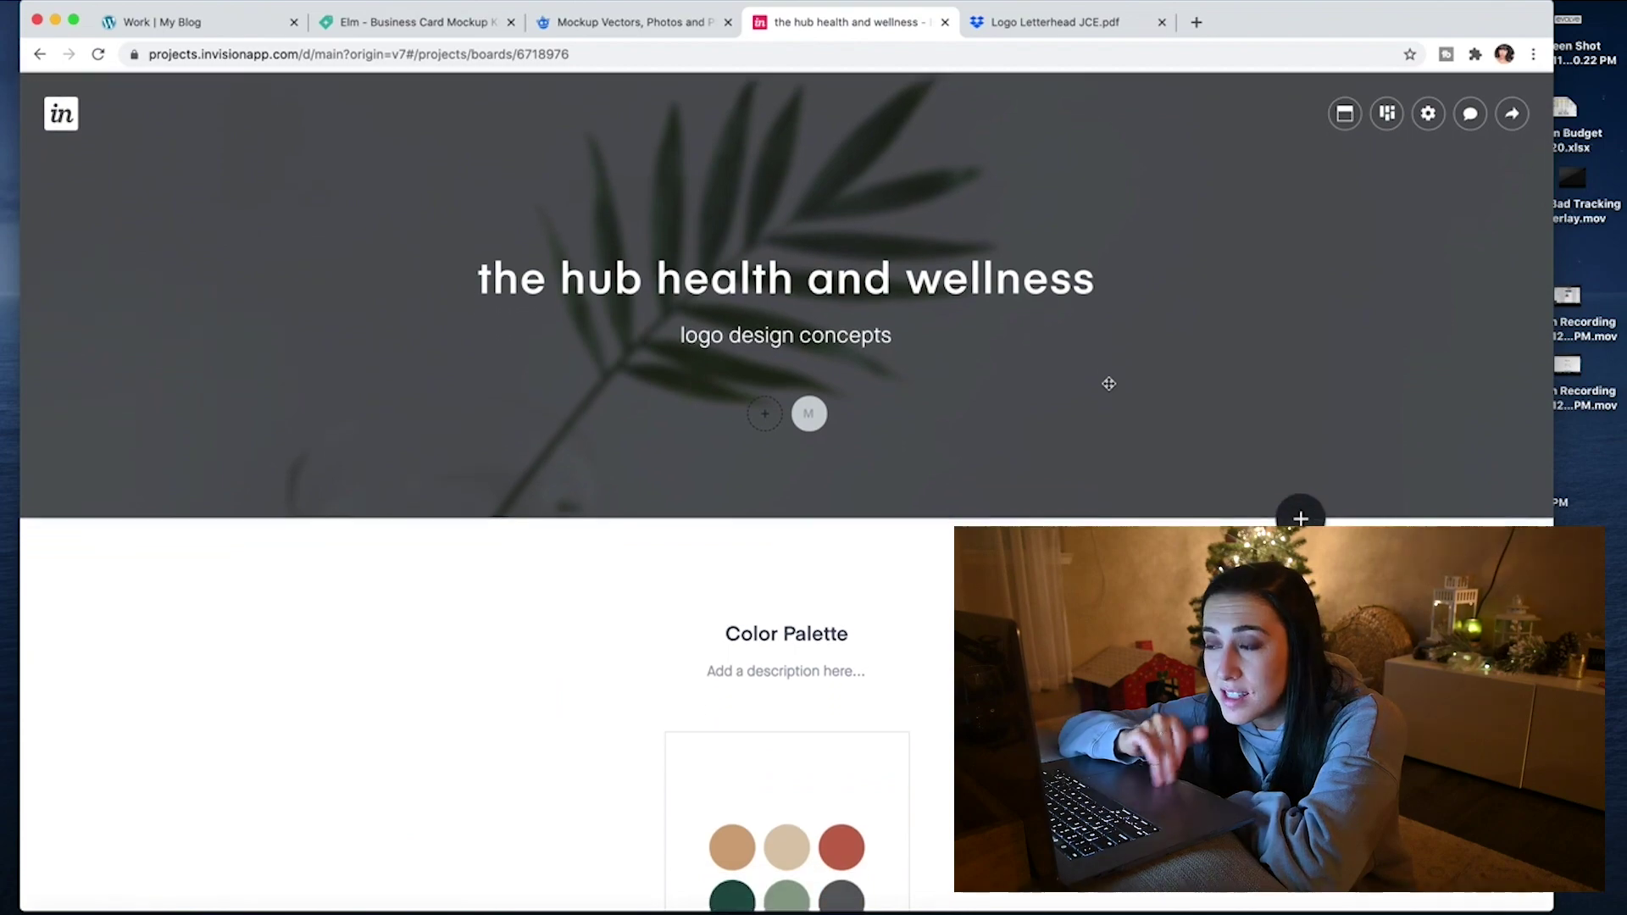
pyautogui.scroll(-20, 688, 362)
pyautogui.scroll(10, 688, 367)
pyautogui.click(688, 370)
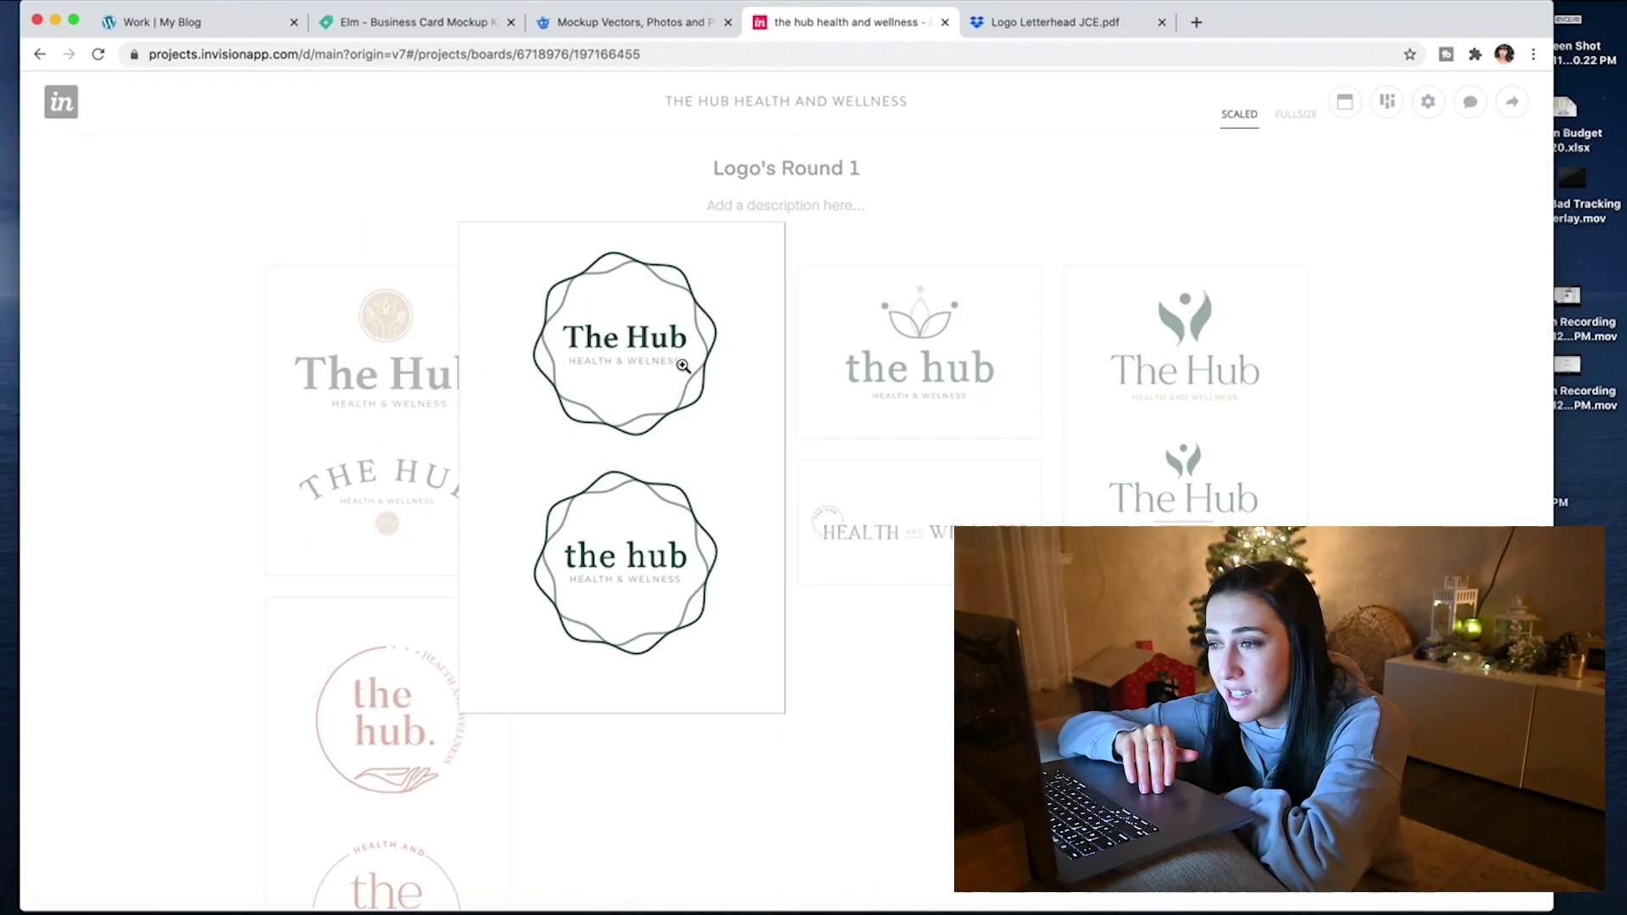
pyautogui.click(61, 111)
pyautogui.scroll(10, 465, 191)
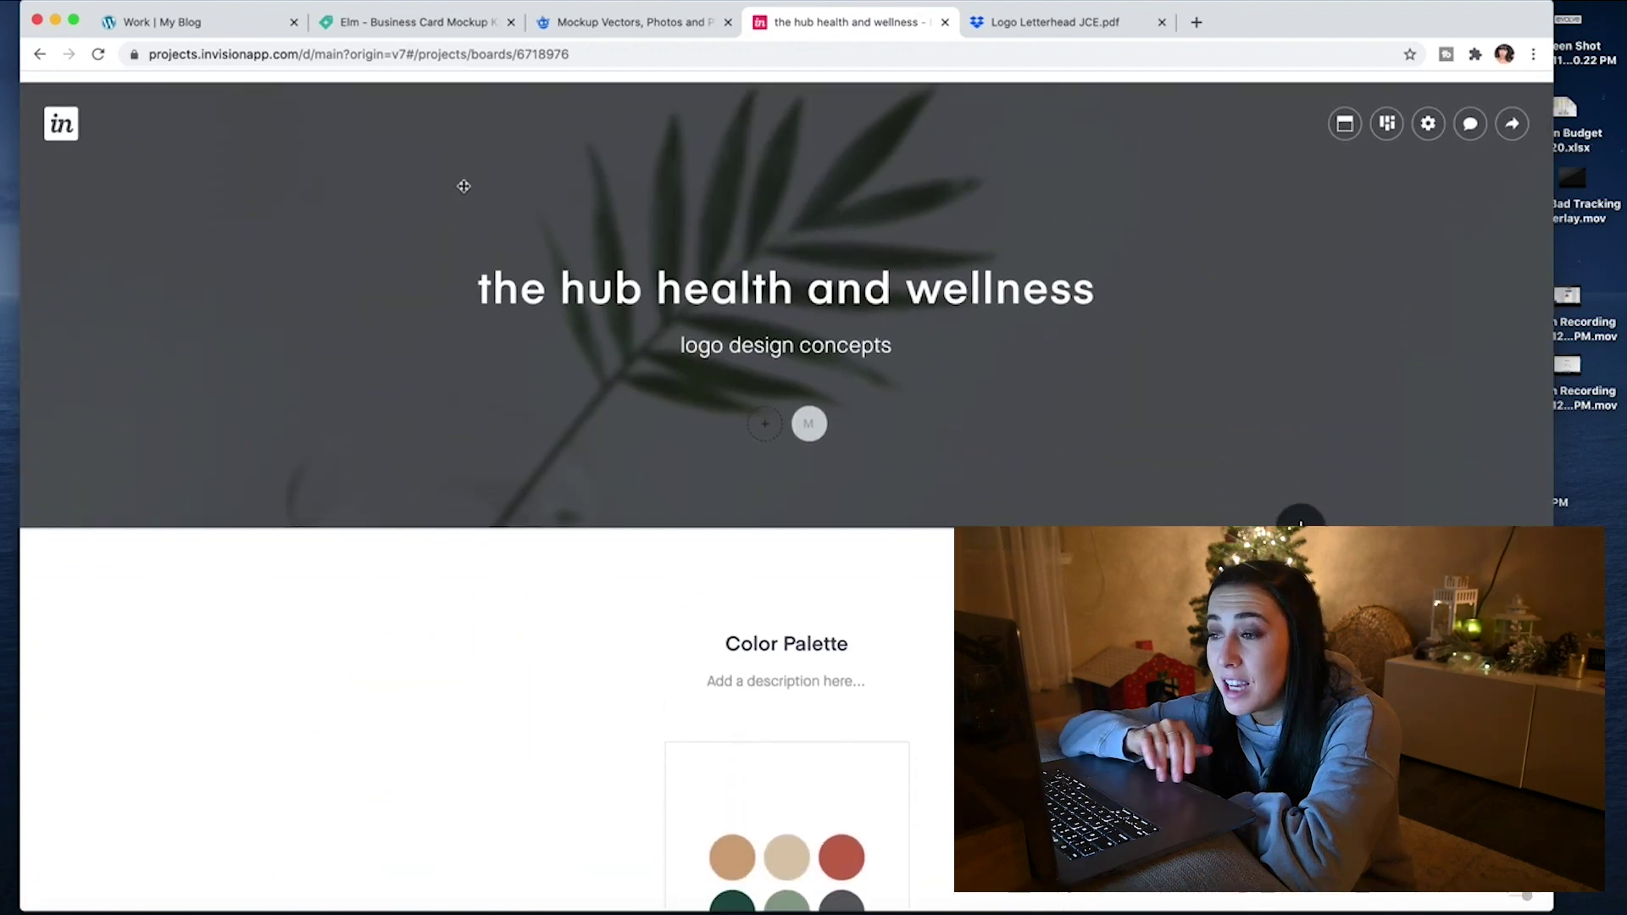
pyautogui.click(1007, 24)
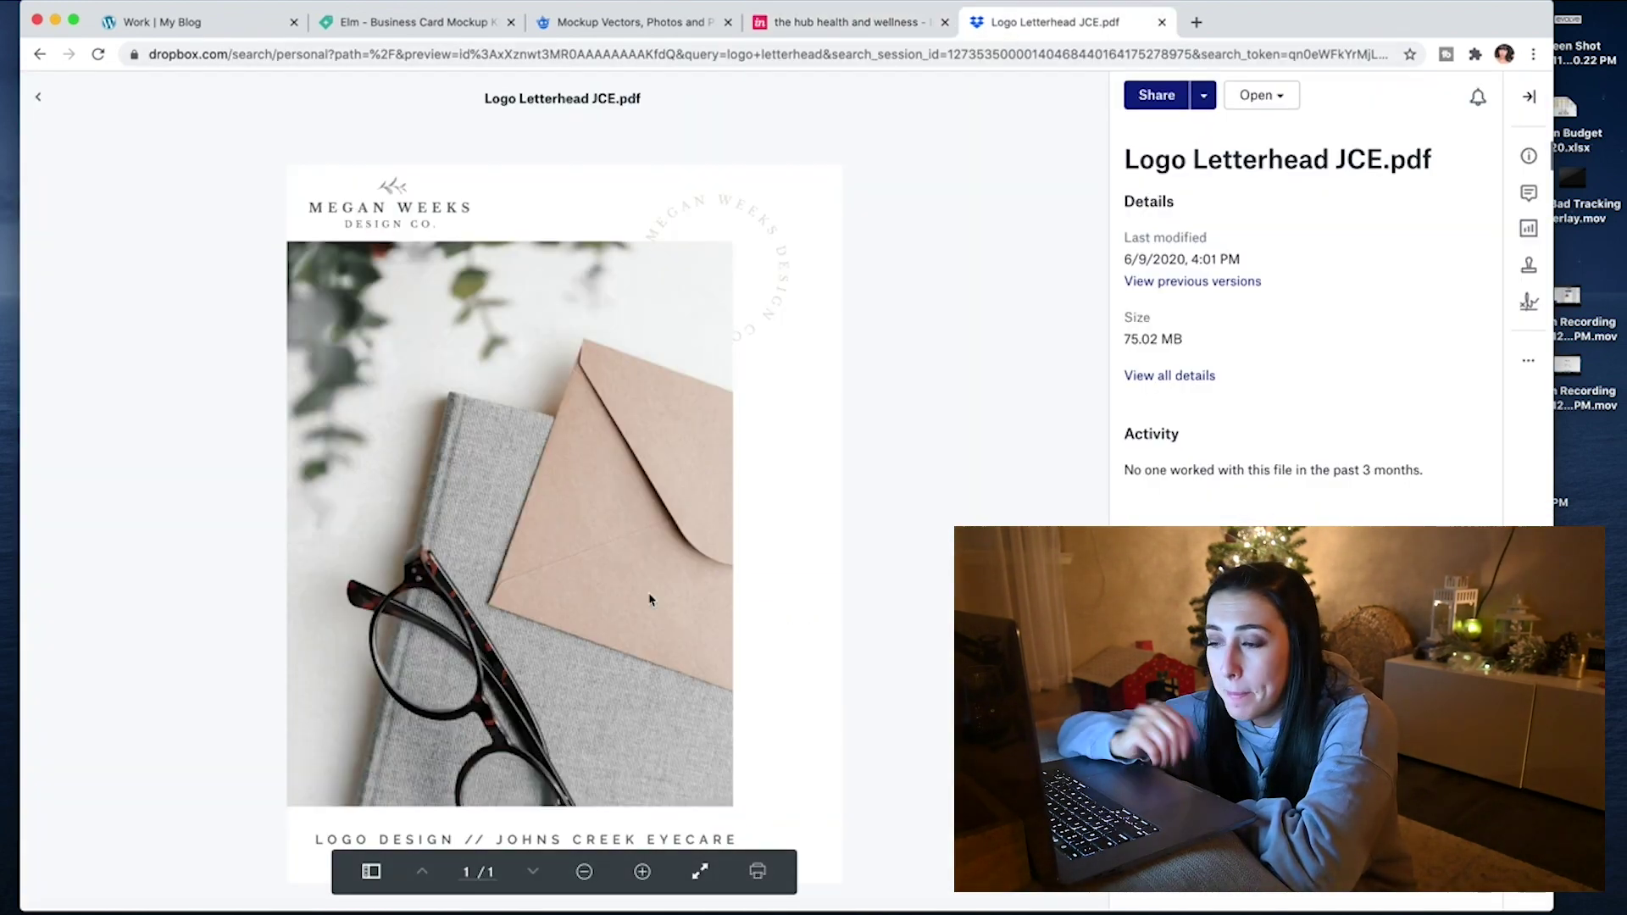
# Switch to the Elm business card mockup kit tab and scroll down its page
pyautogui.moveTo(644, 607)
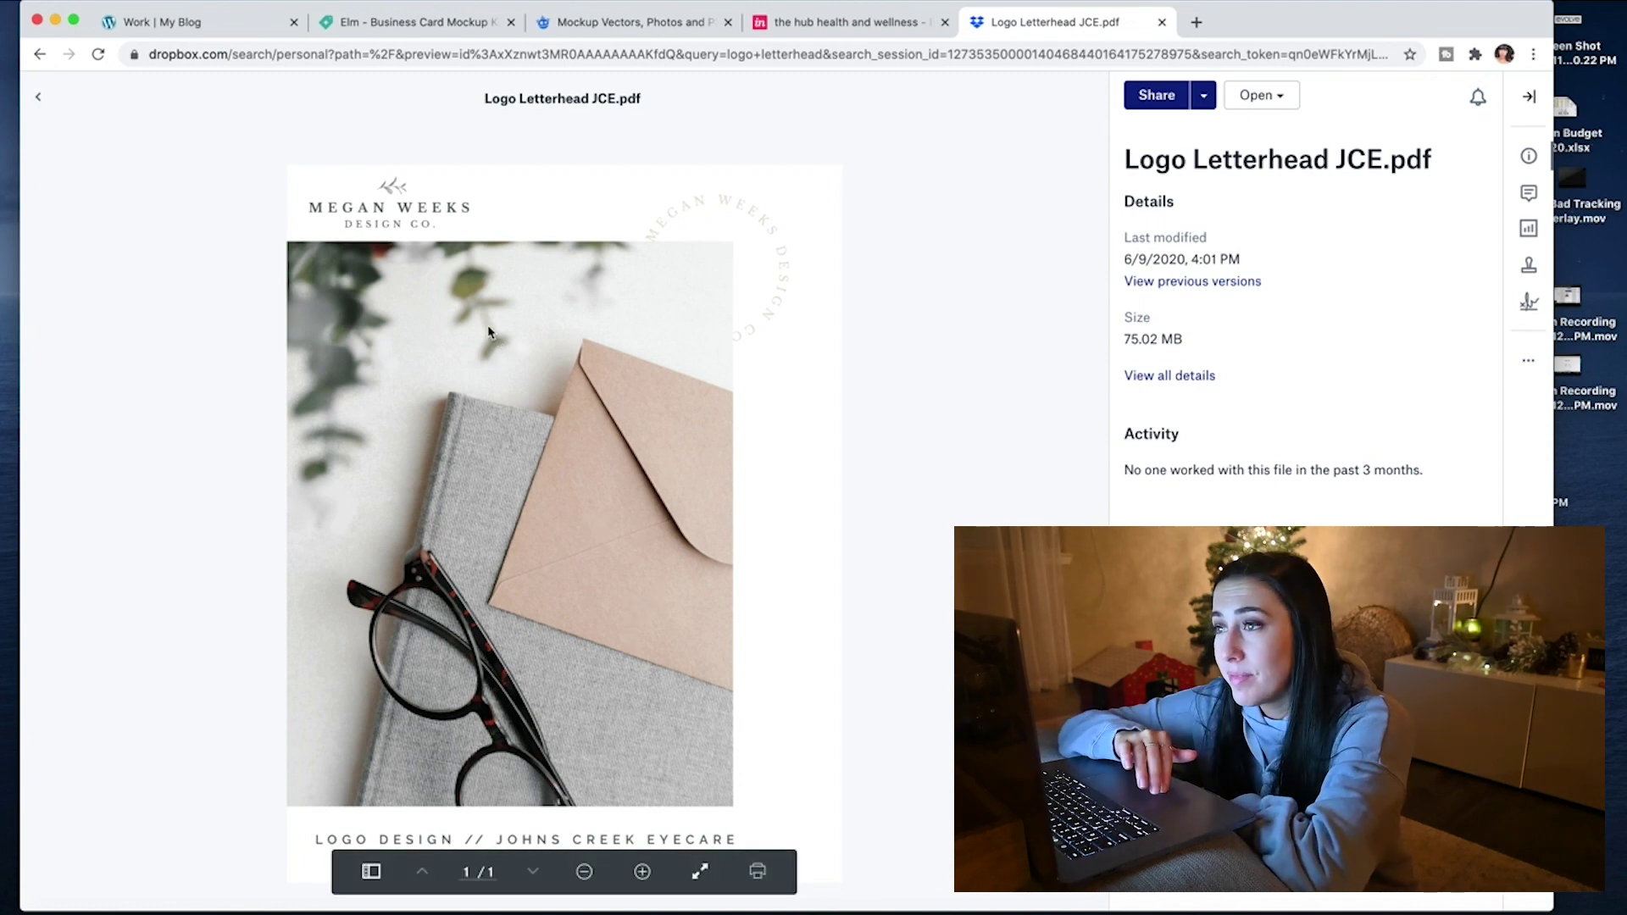
pyautogui.press('super+2')
pyautogui.scroll(-10, 573, 570)
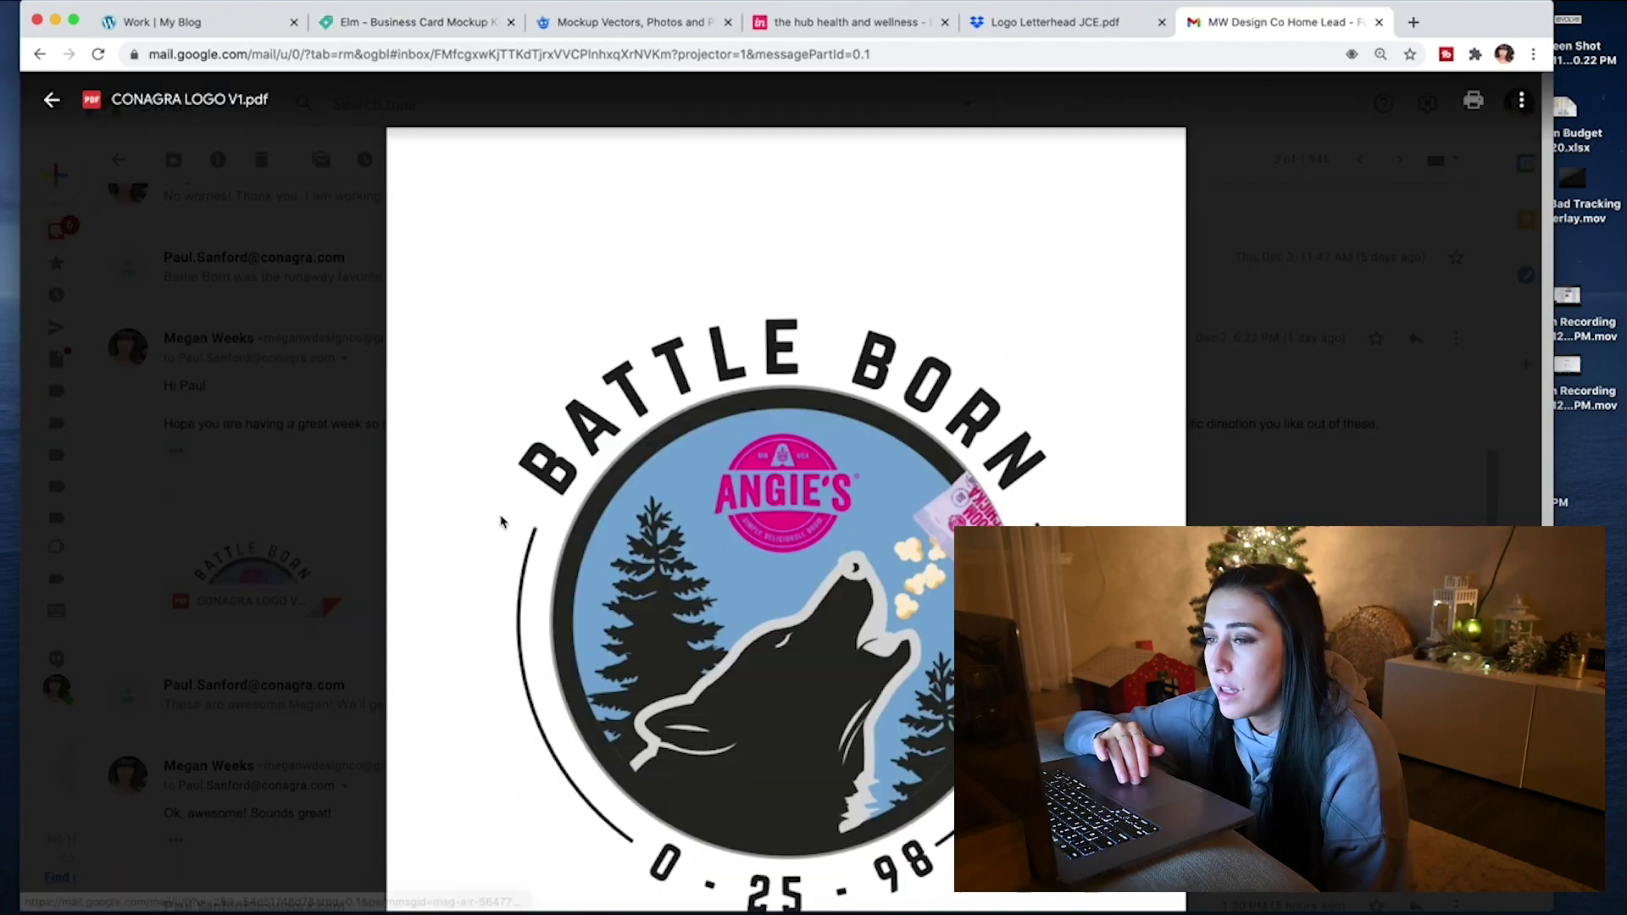
# Review all 8 pages of CONAGRA LOGO V1.pdf, close it, and return to the Dropbox letterhead preview
pyautogui.scroll(-3, 613, 559)
pyautogui.scroll(-15, 614, 558)
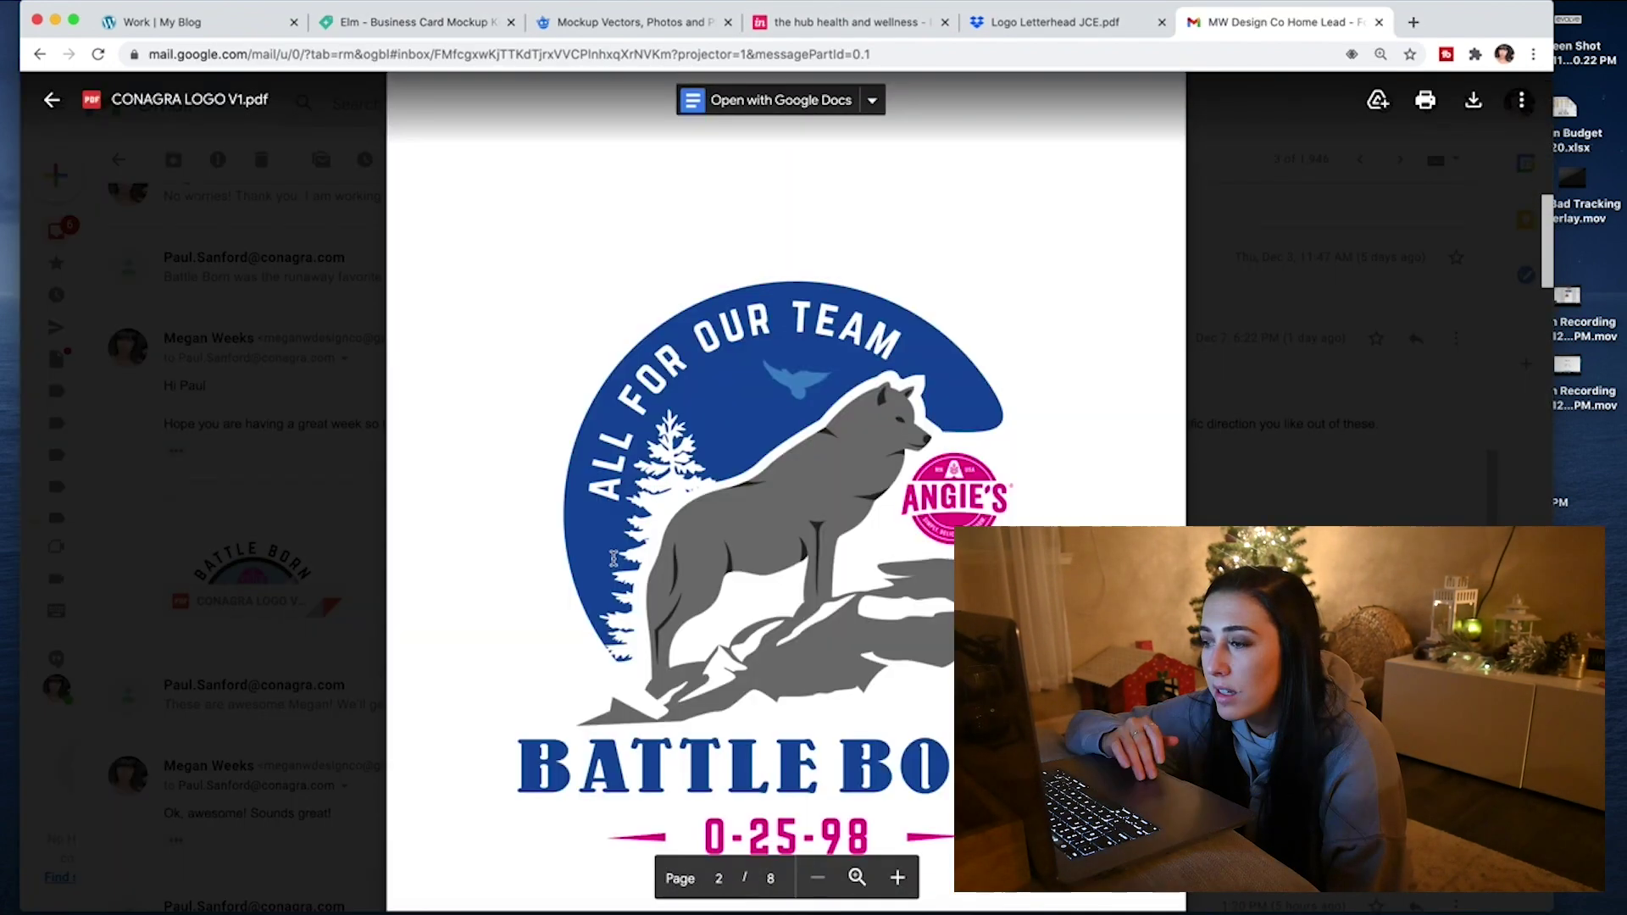
pyautogui.scroll(-15, 614, 559)
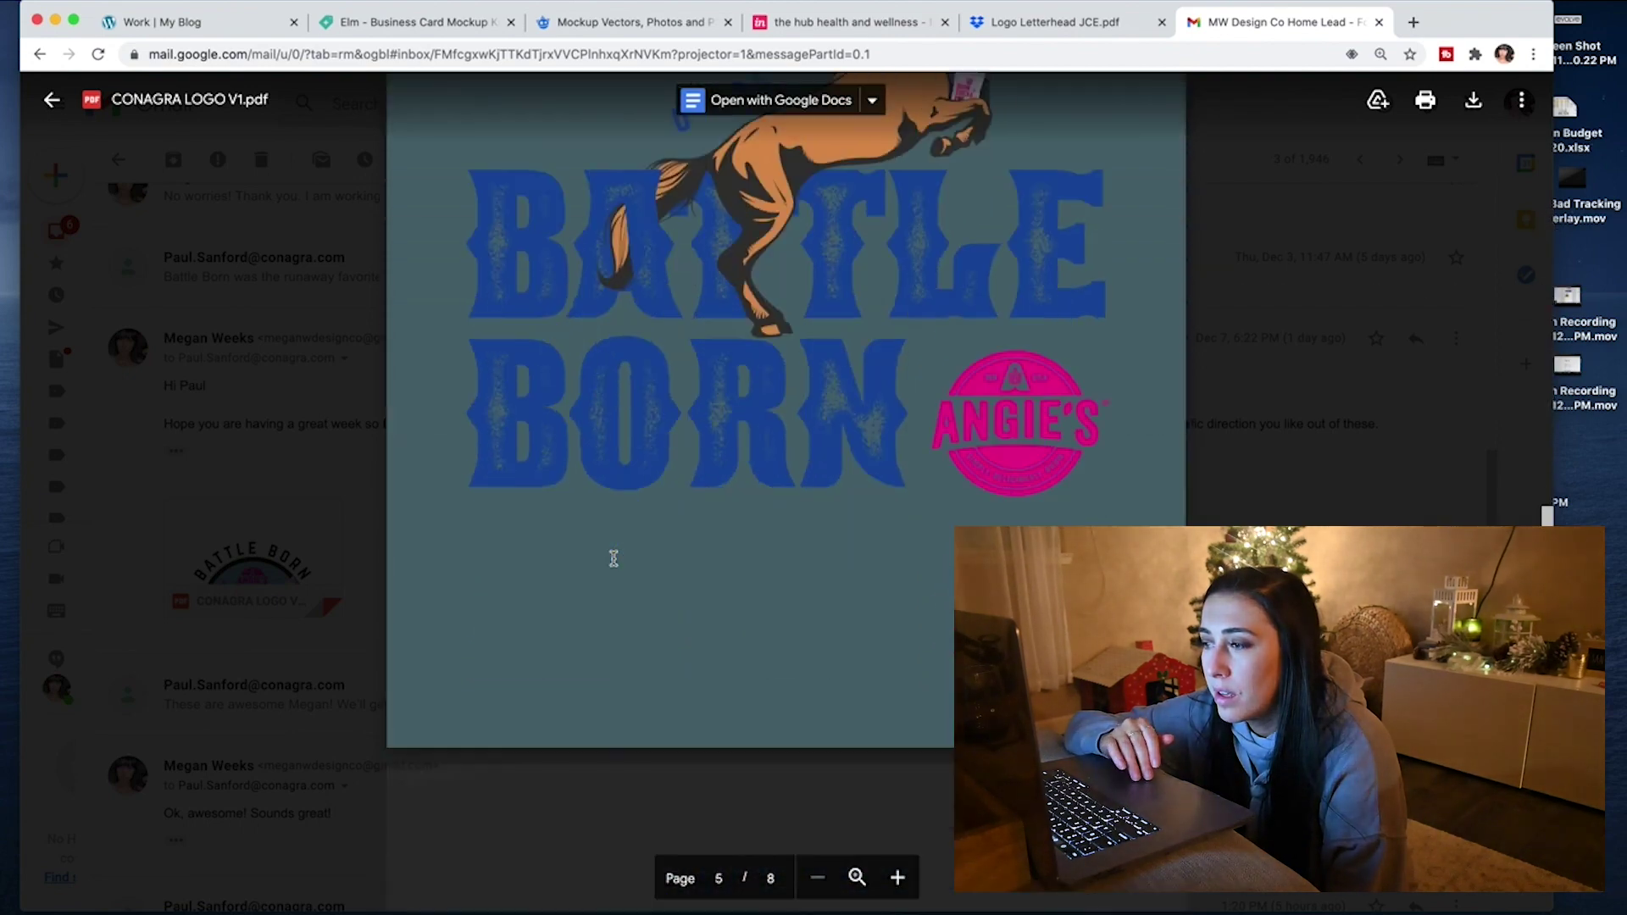
pyautogui.scroll(-2, 614, 558)
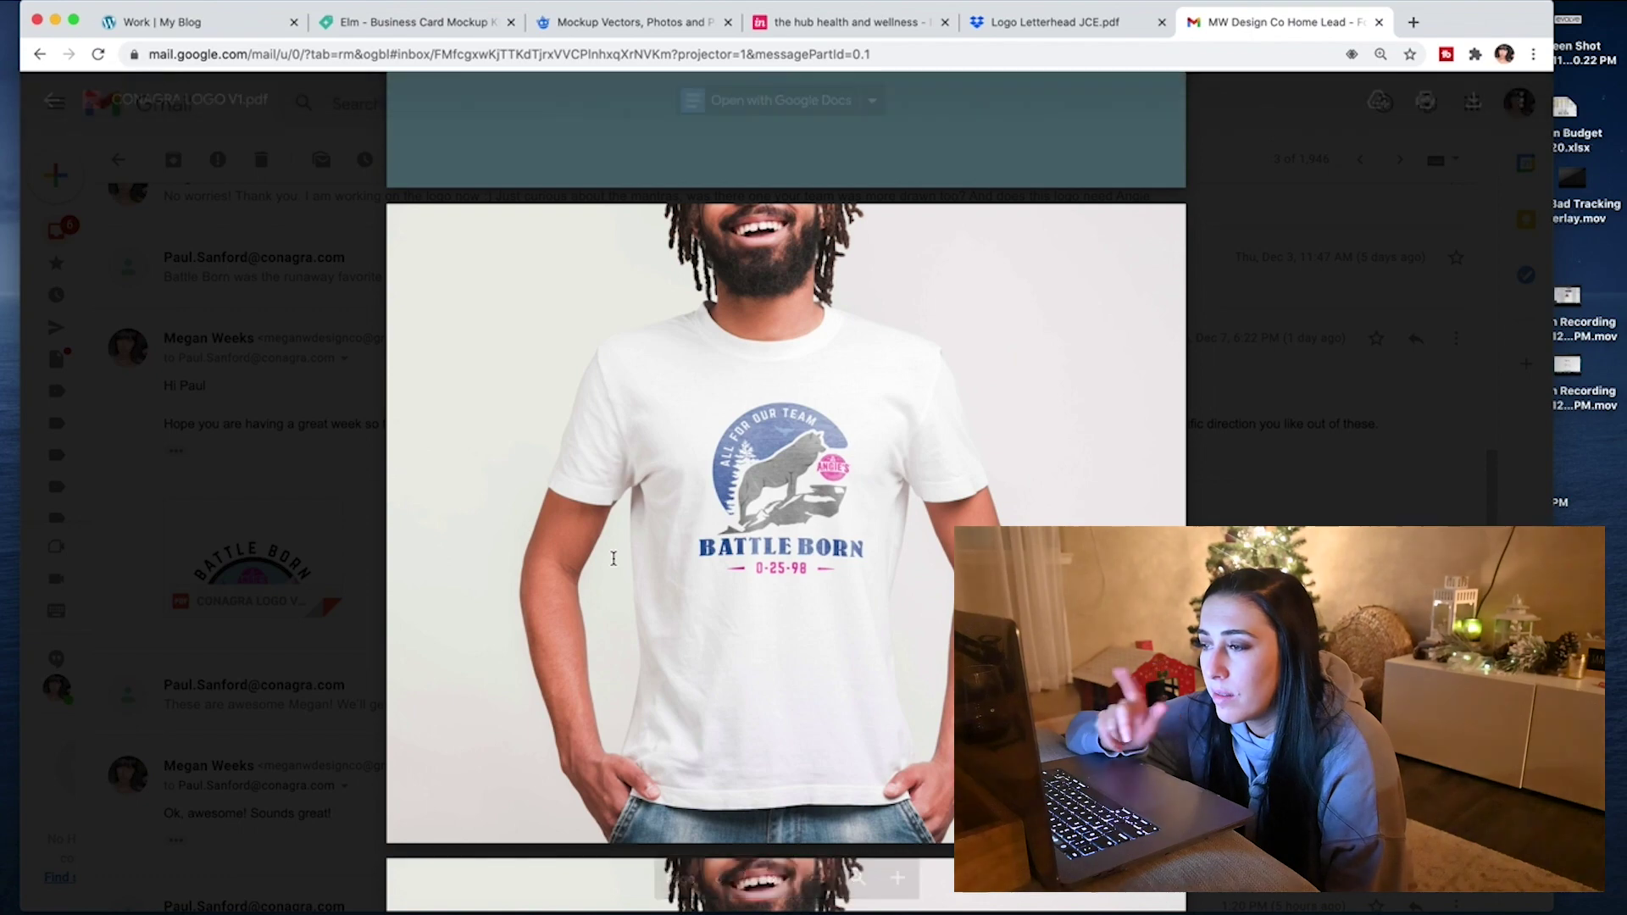
pyautogui.scroll(-5, 613, 559)
pyautogui.scroll(-8, 614, 558)
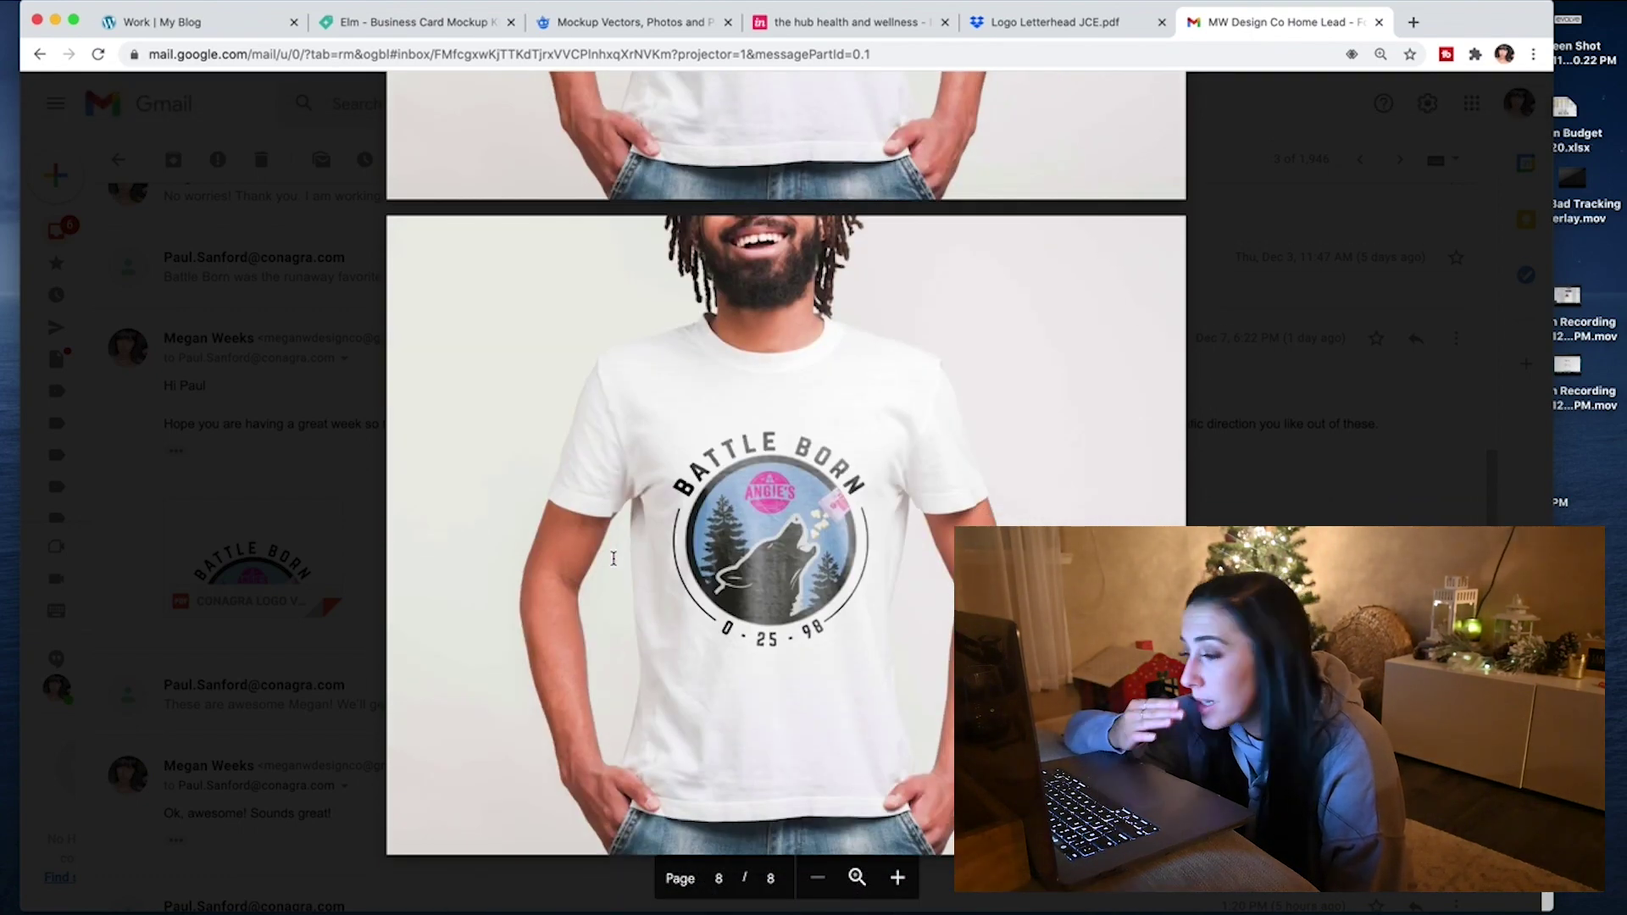
pyautogui.click(254, 392)
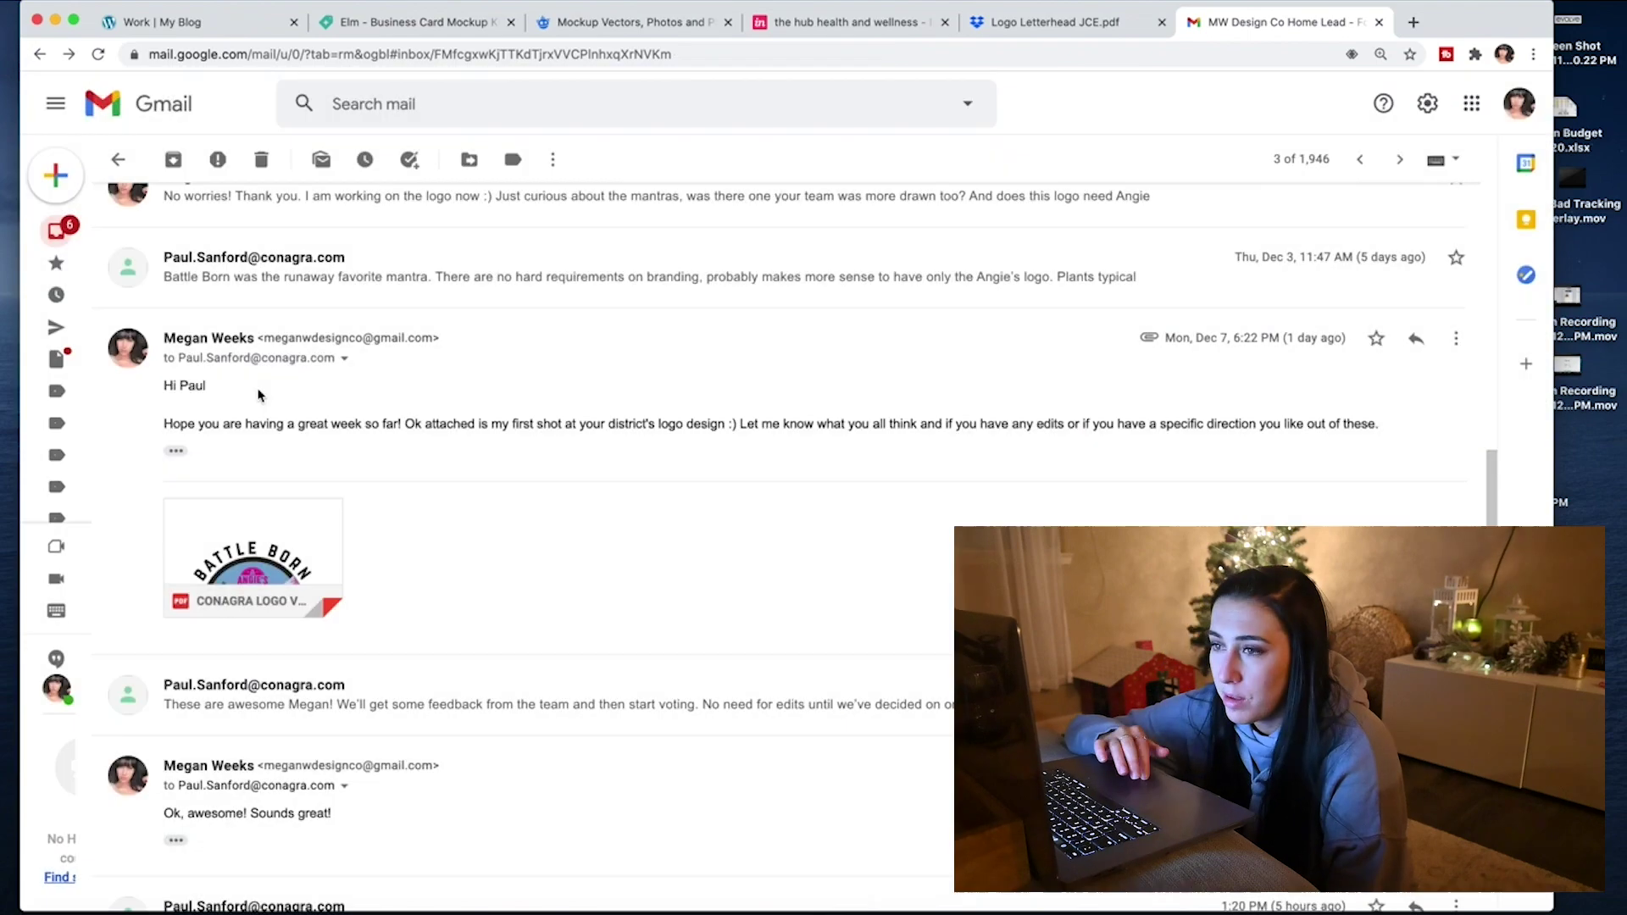
pyautogui.click(1026, 24)
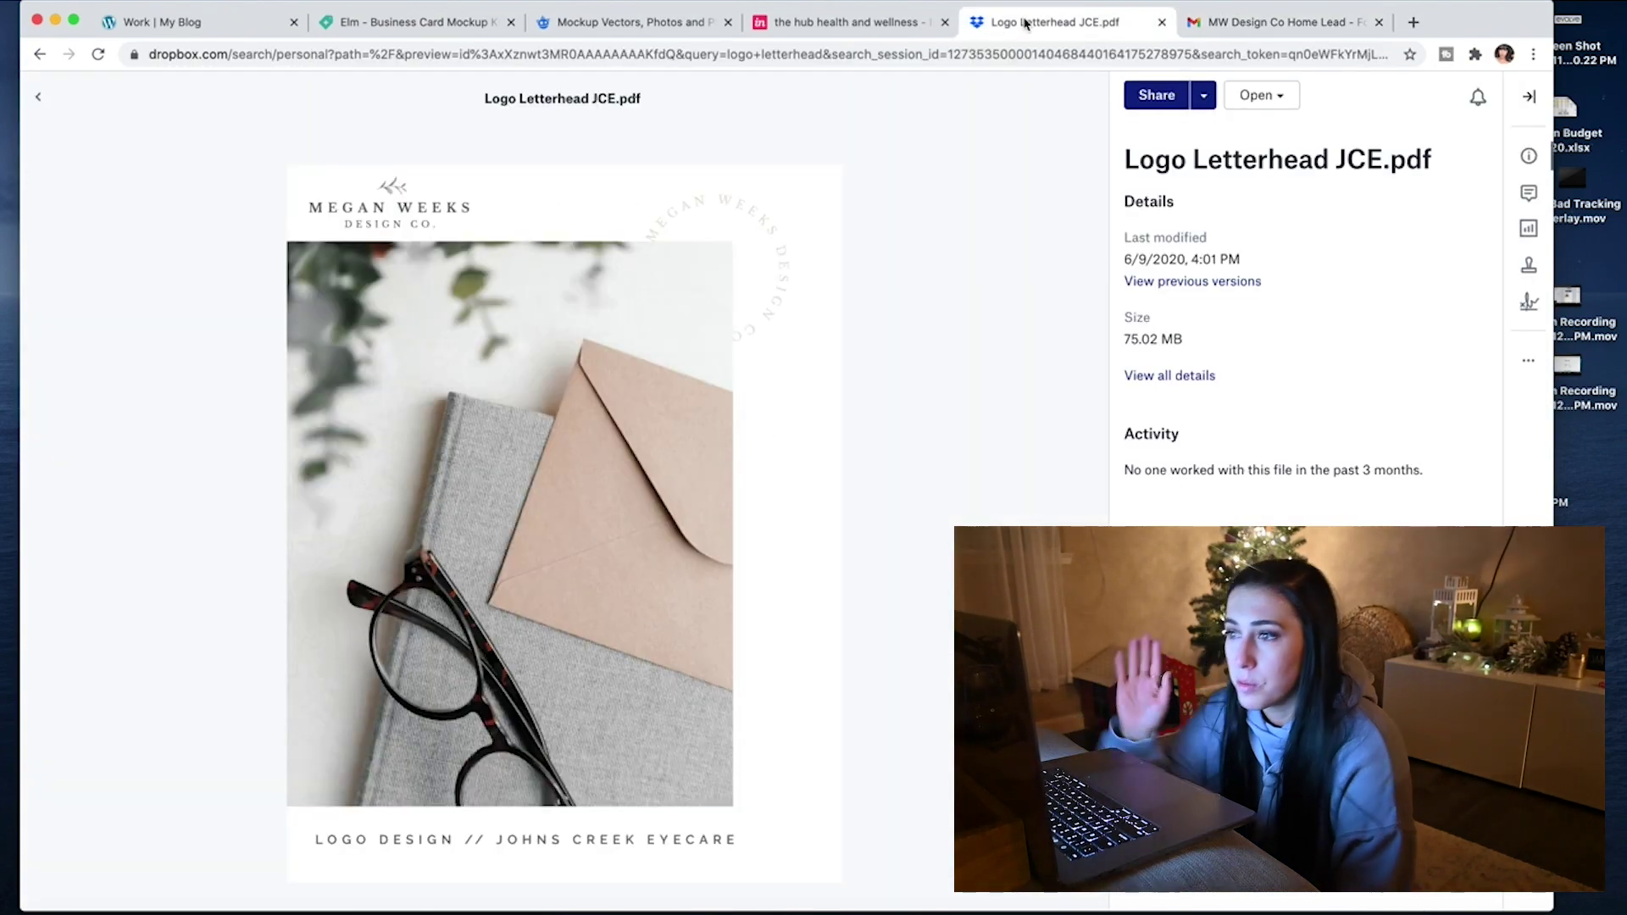